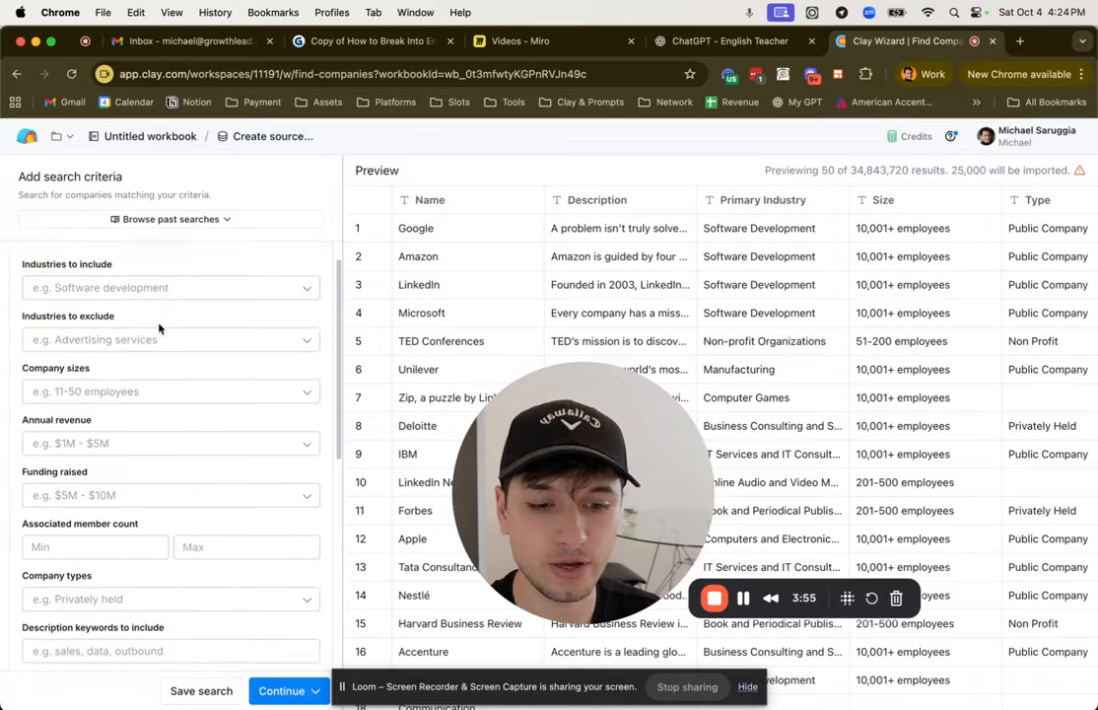
scroll(158, 327, down, 2)
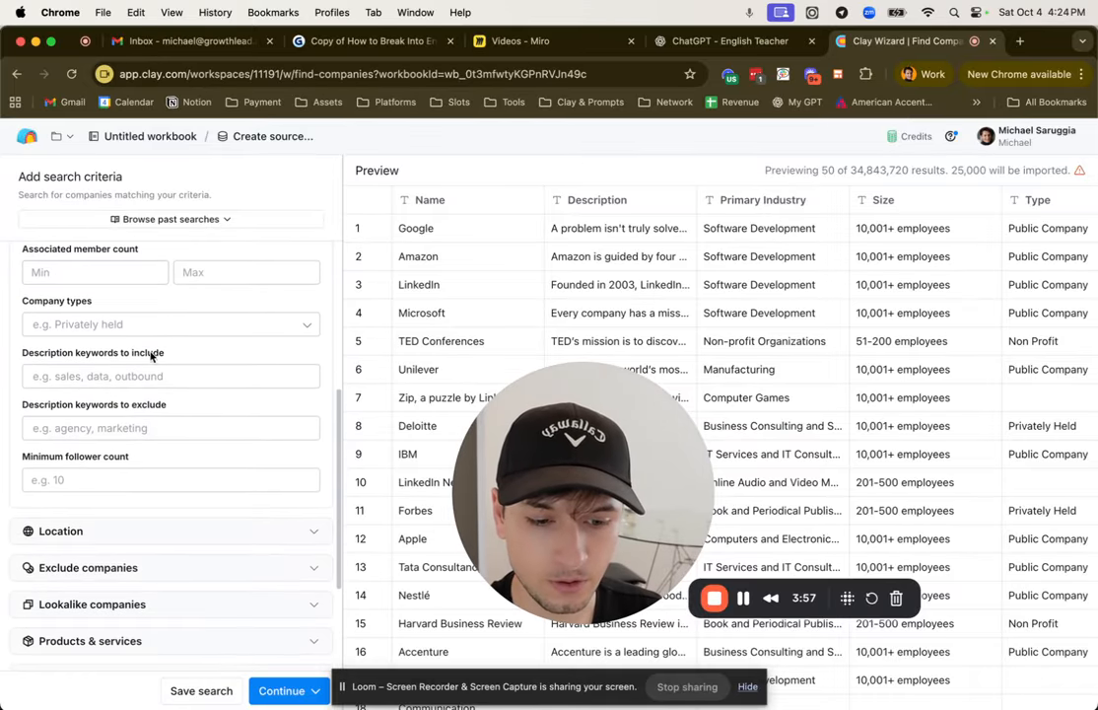
Step: Exclude companies with the description keyword "agency" from the company search
click(157, 427)
text(m)
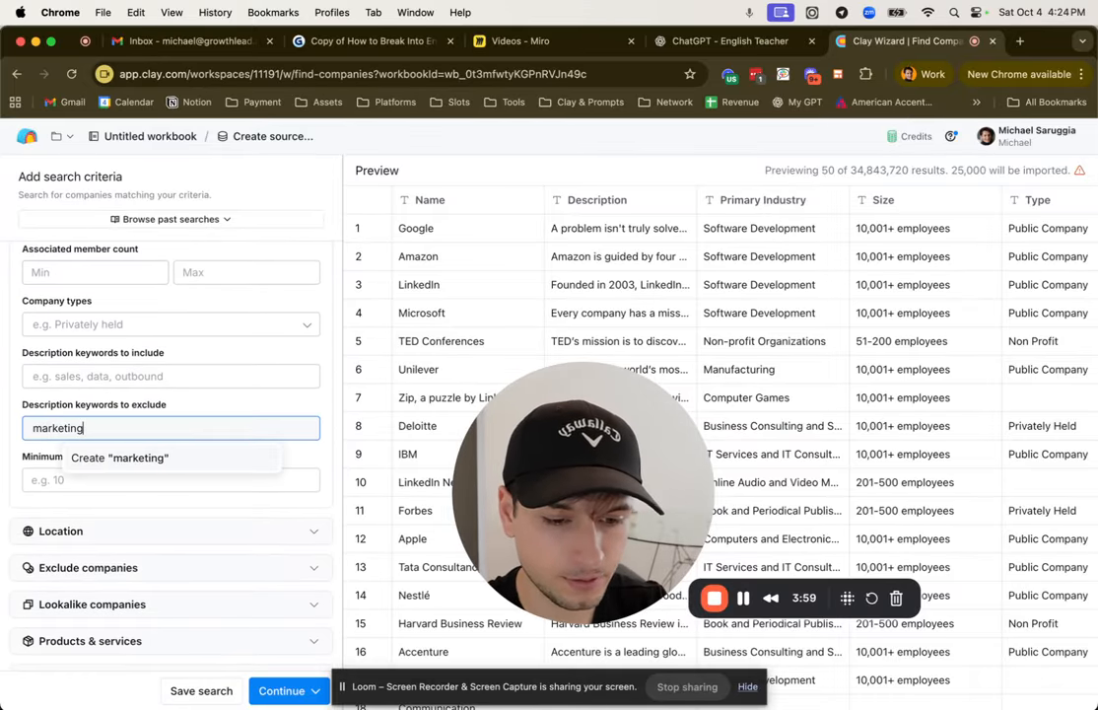
text(arketing)
key(Return)
key(BackSpace)
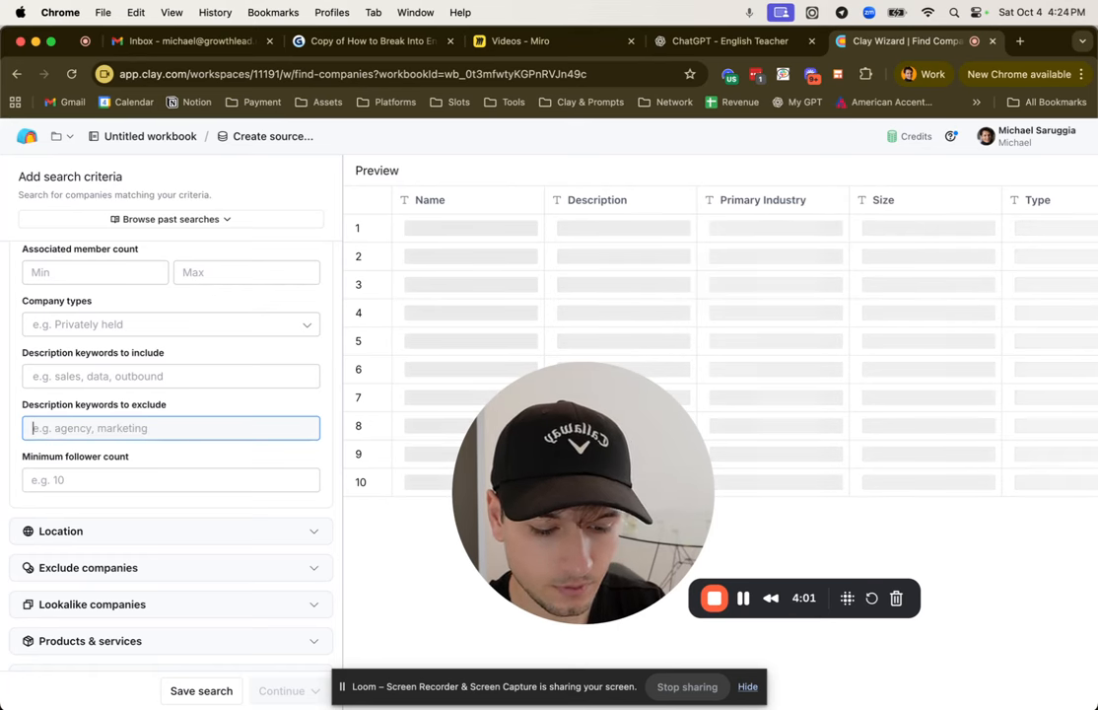
text(agency)
key(Return)
Step: Open the Location criteria of the company search
scroll(128, 432, up, 1)
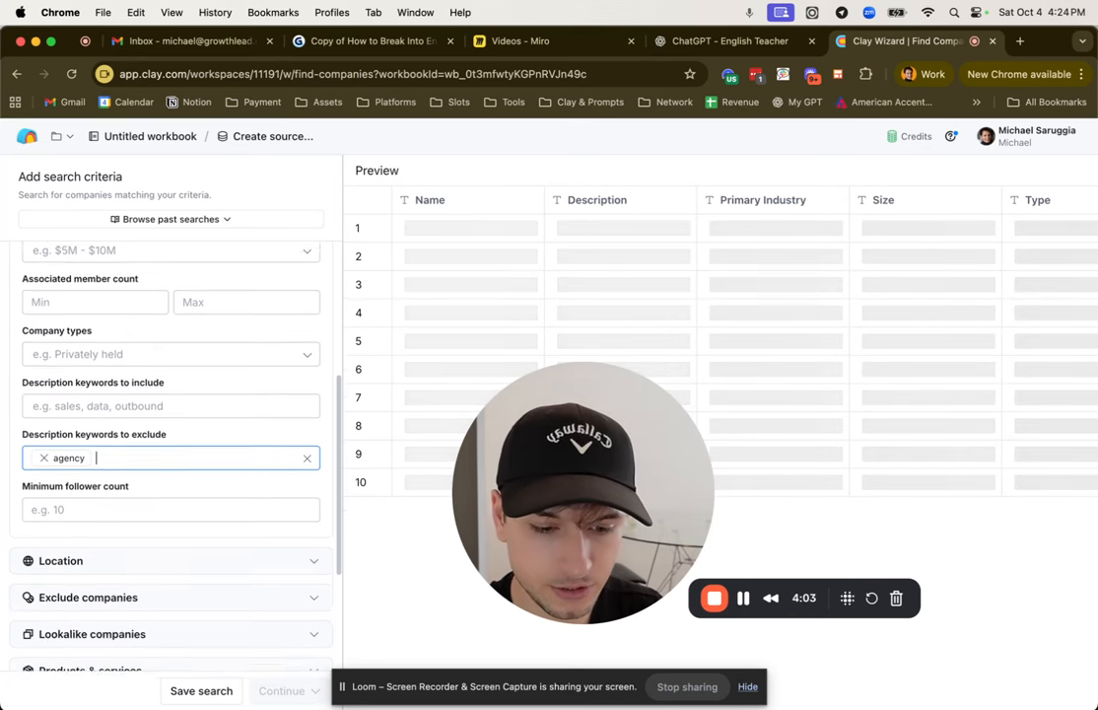
scroll(135, 434, down, 5)
click(77, 367)
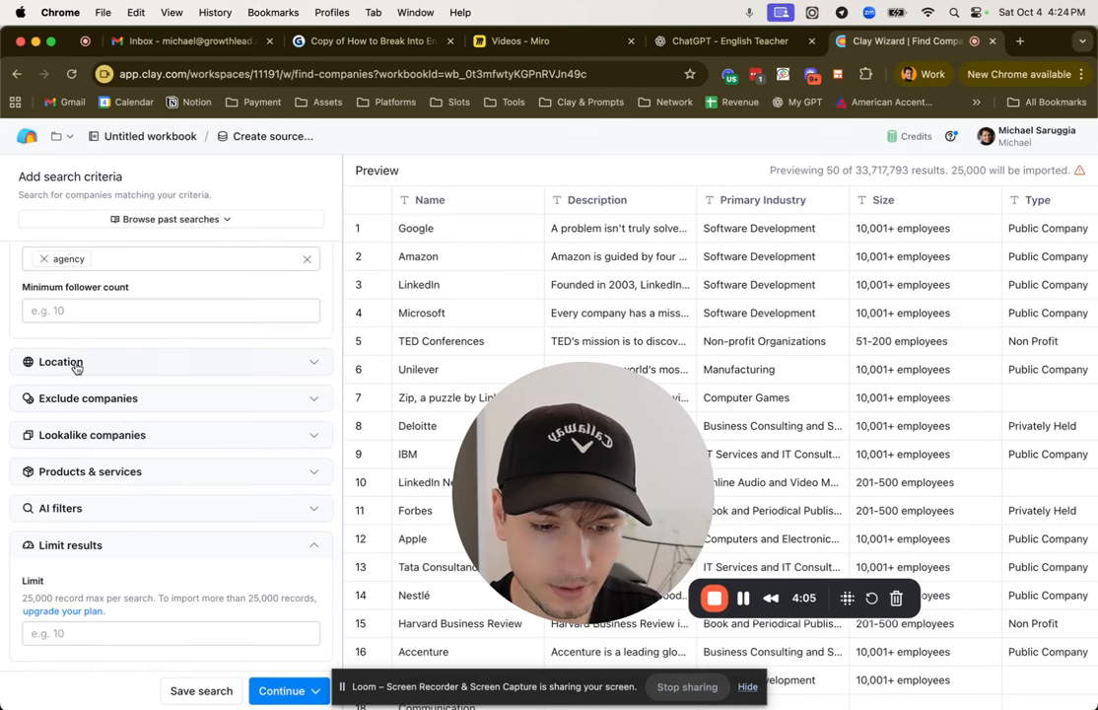
click(80, 369)
scroll(81, 385, down, 1)
click(86, 357)
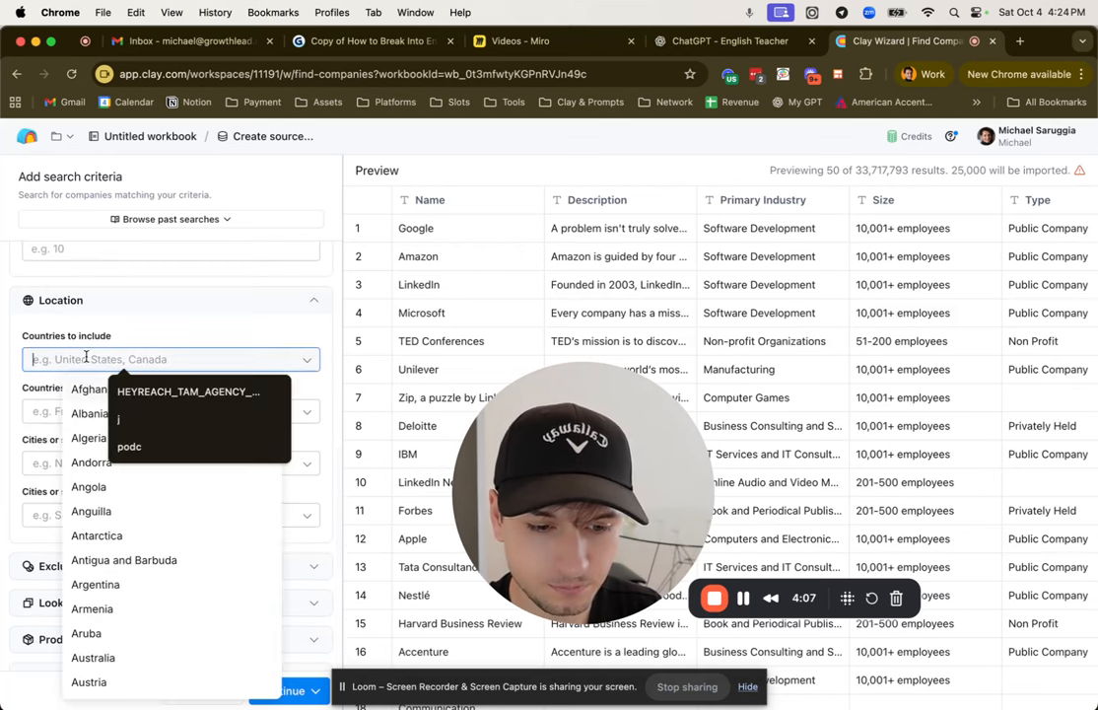
text(miami)
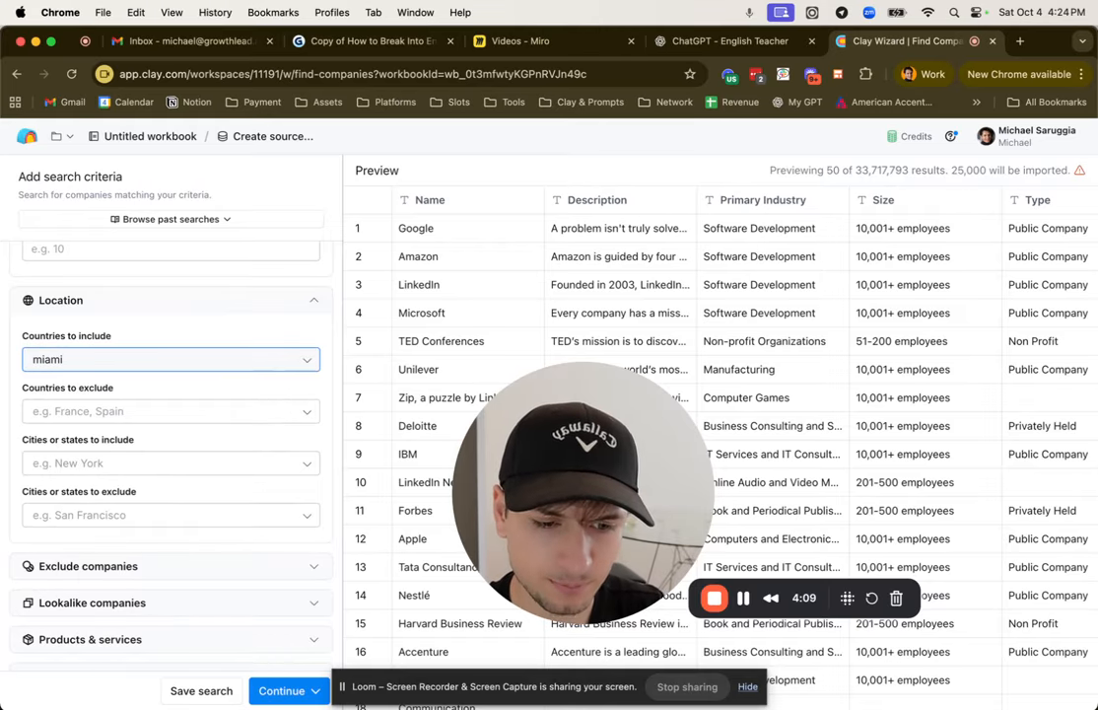
key(BackSpace)
key(BackSpace)
key(BackSpace)
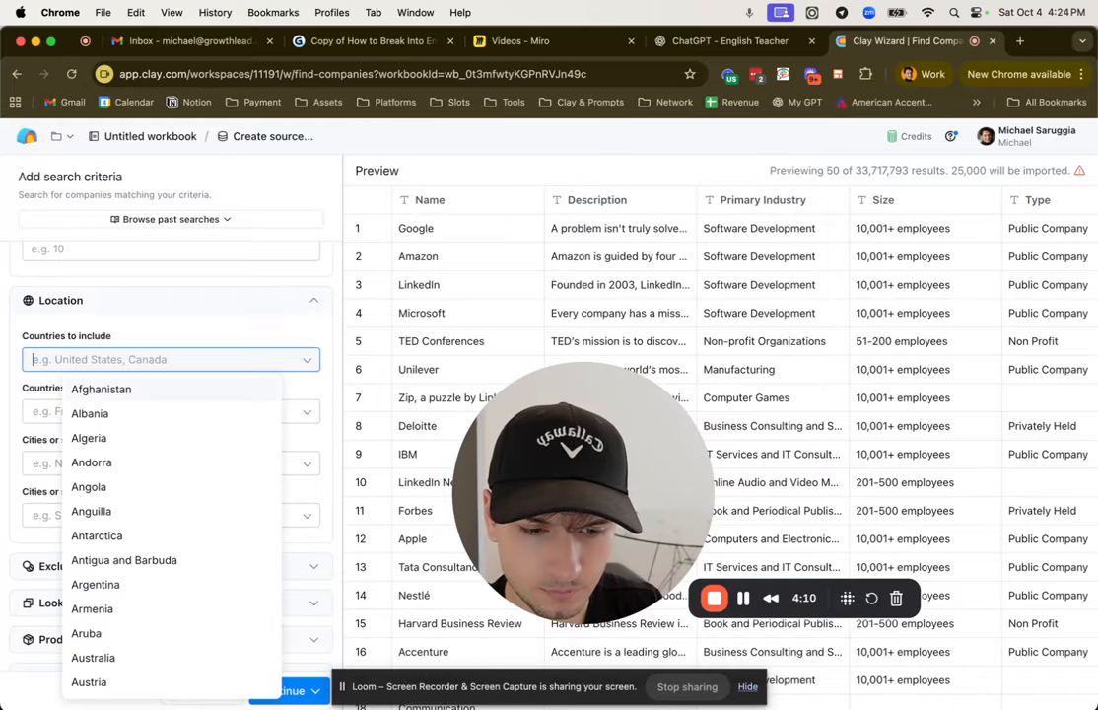
Step: Limit the company search to the city Miami and examine the company locations in the preview
click(42, 464)
text(Mima)
key(Return)
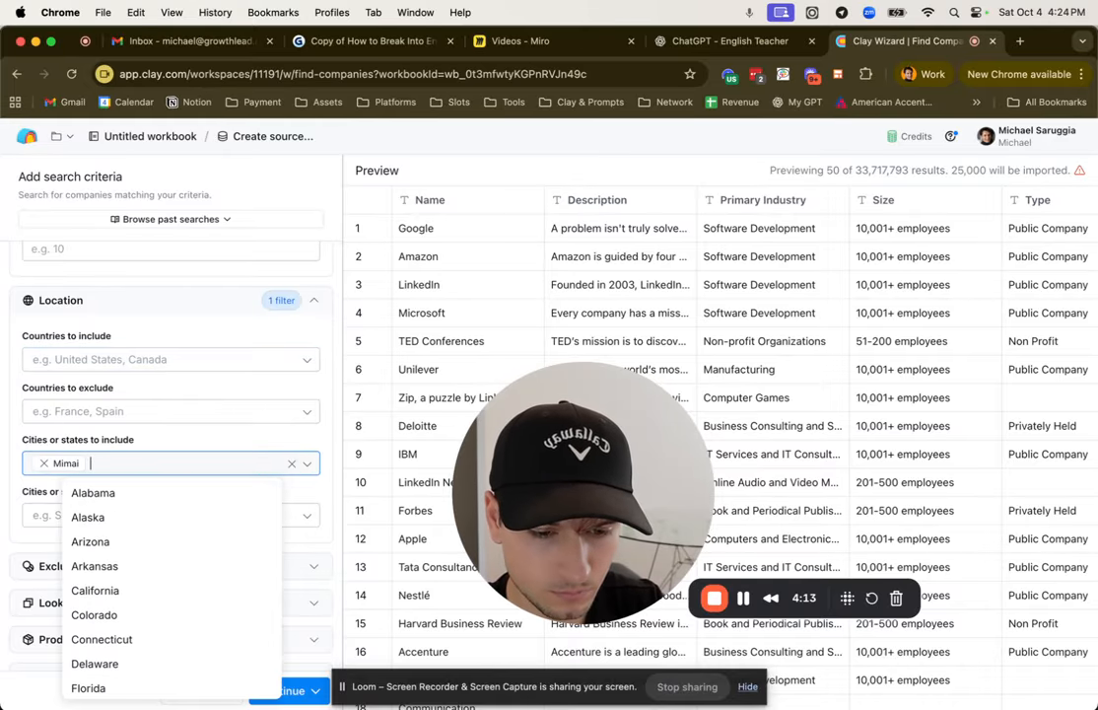
key(BackSpace)
text(Miami)
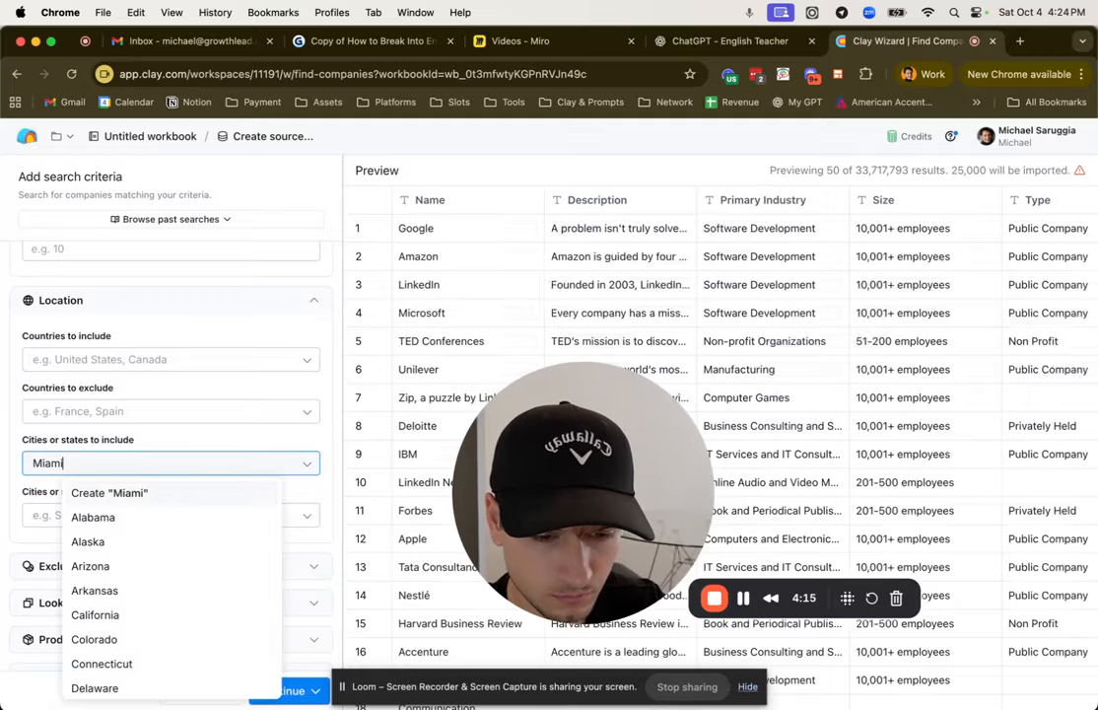
key(Return)
click(381, 623)
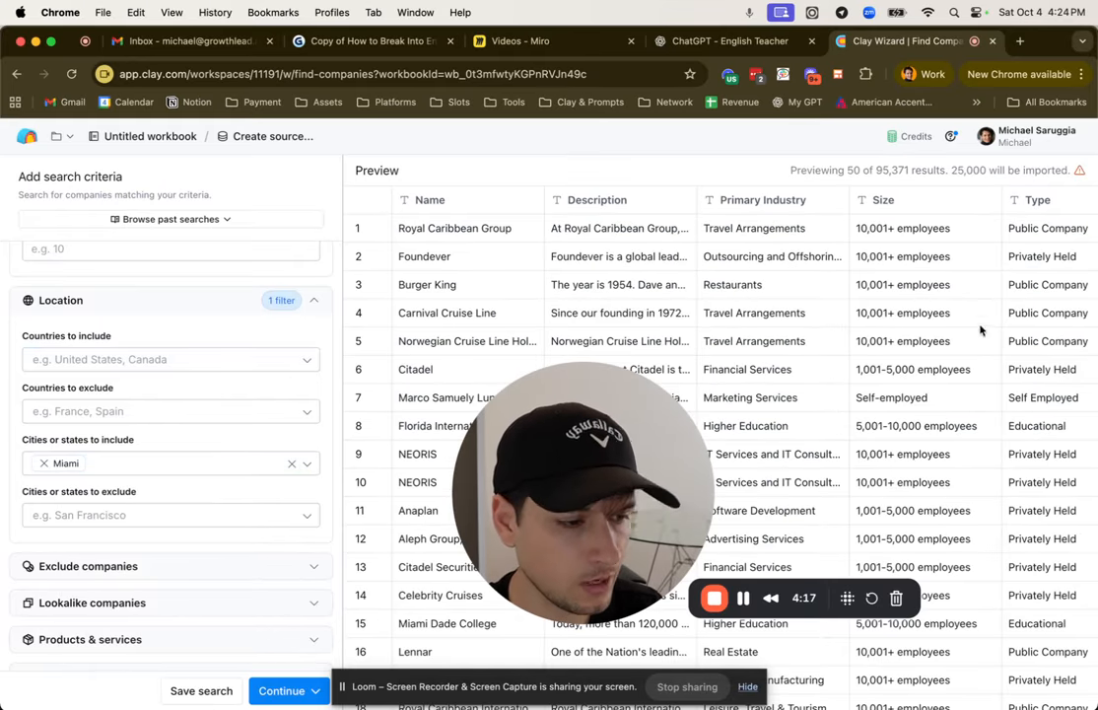
scroll(996, 337, right, 5)
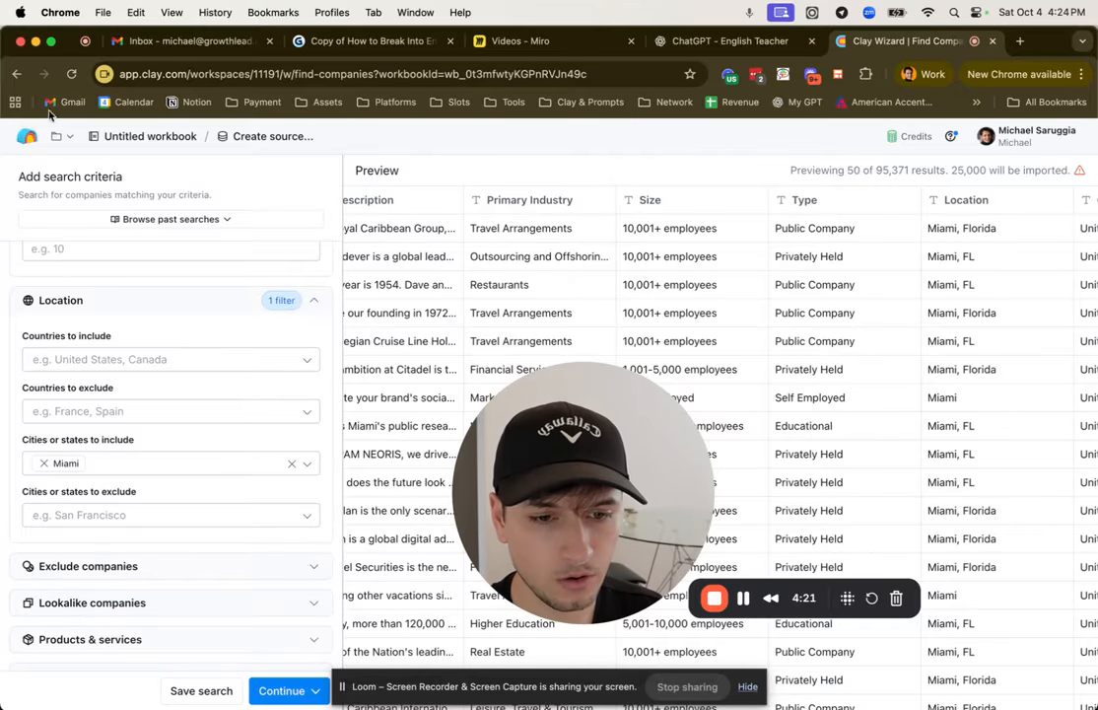
Step: Return to the workbook, add a Find people source and open its Job title and Location criteria
click(17, 74)
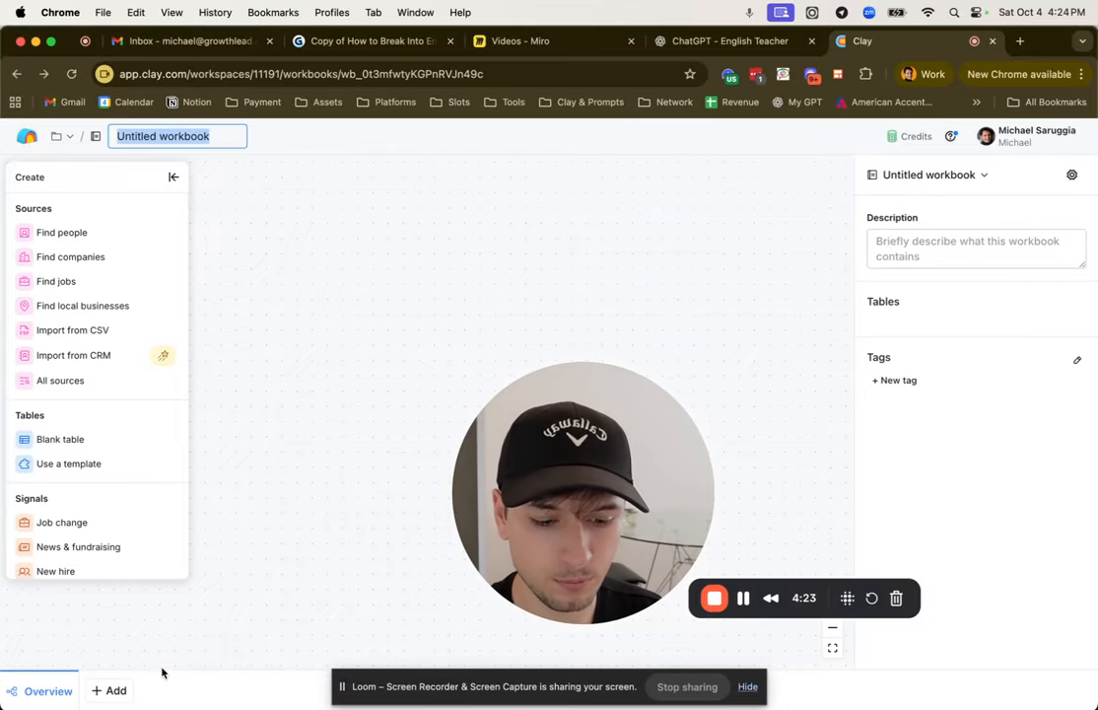
click(111, 691)
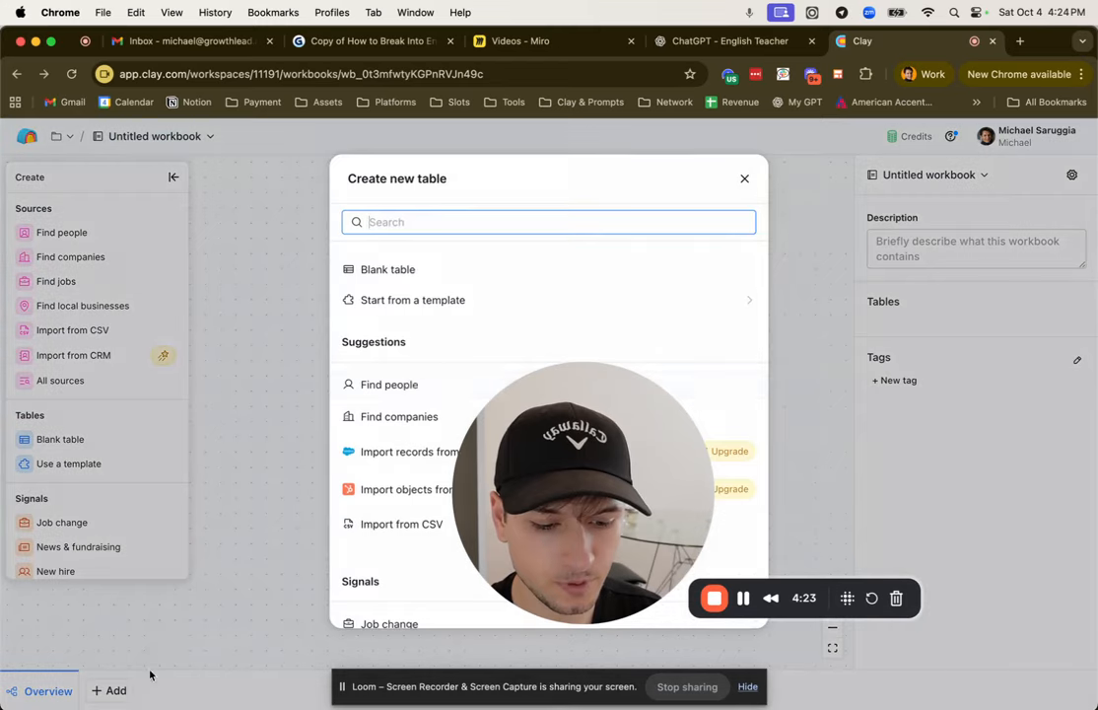
click(391, 385)
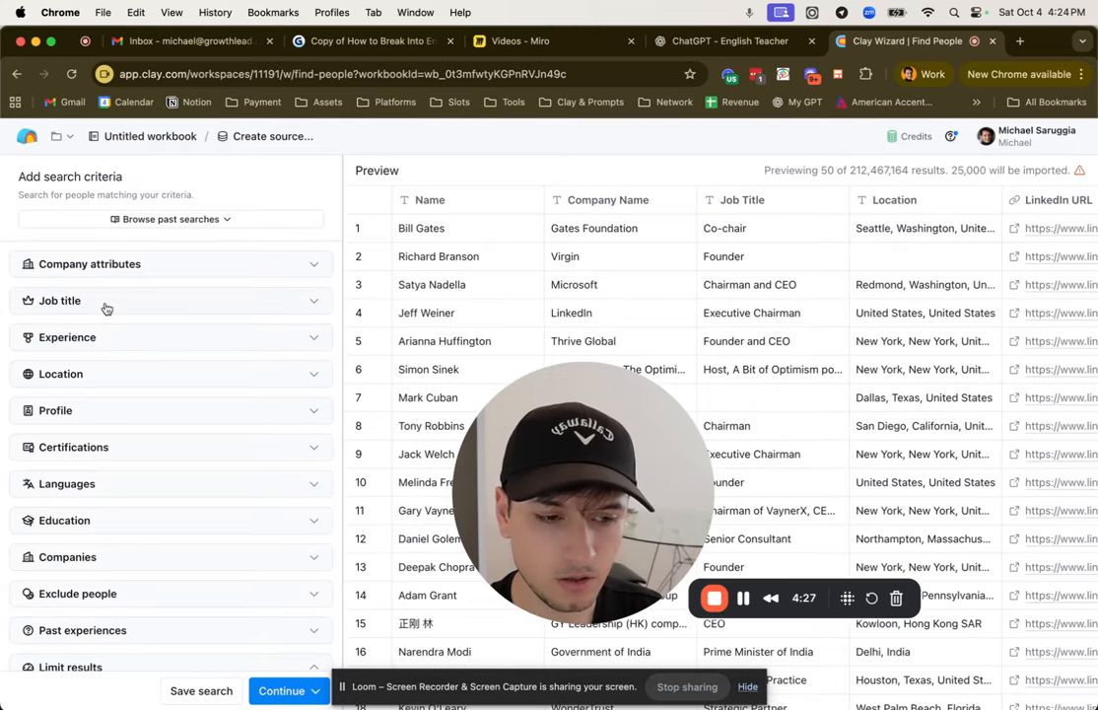
click(105, 304)
scroll(111, 325, down, 5)
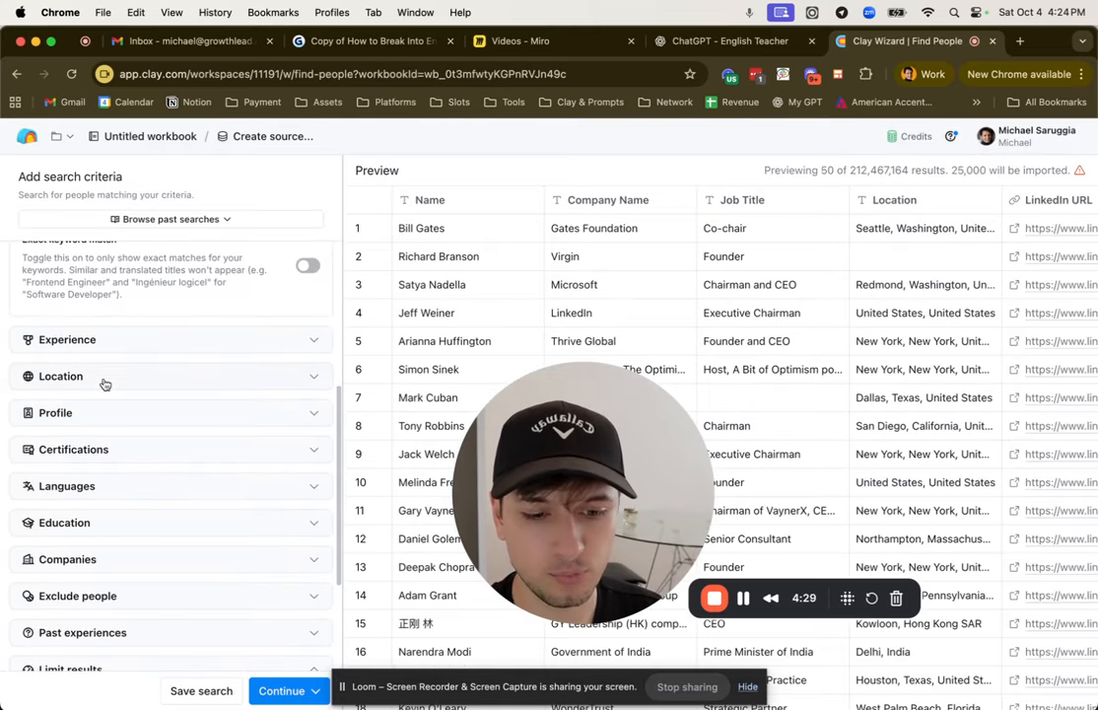
click(104, 380)
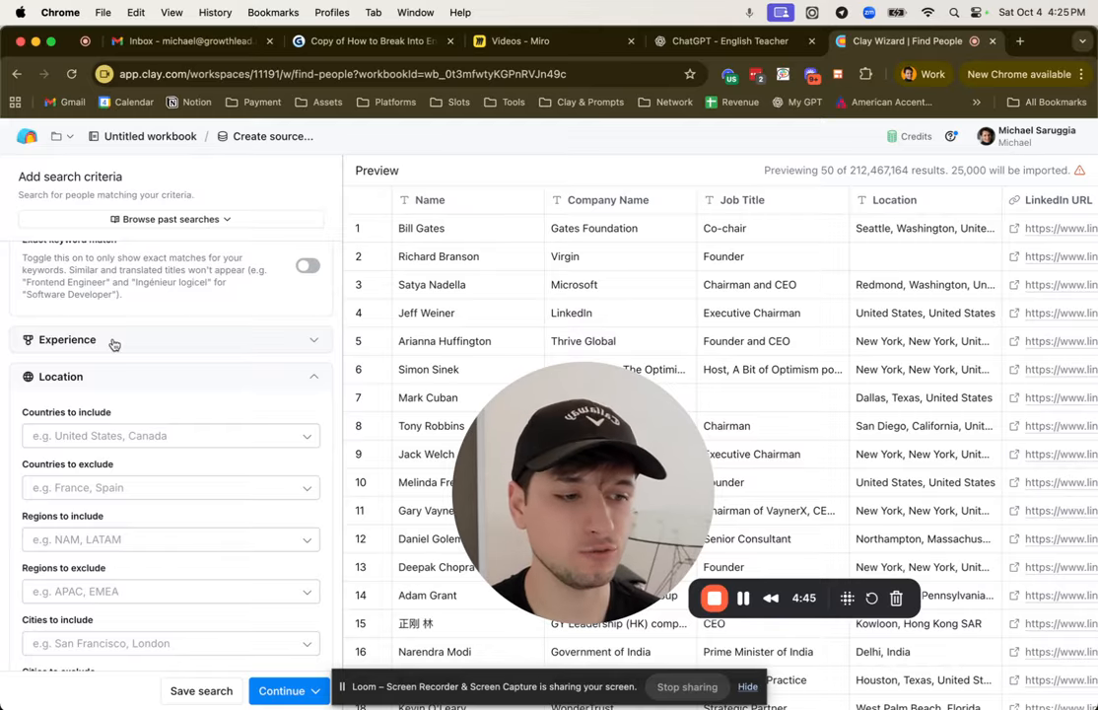
Step: Switch to the Miro board and review the lead source notes under Scrape Leads, including Google Maps, Storeleads, CSV, CRM and webhooks
click(500, 40)
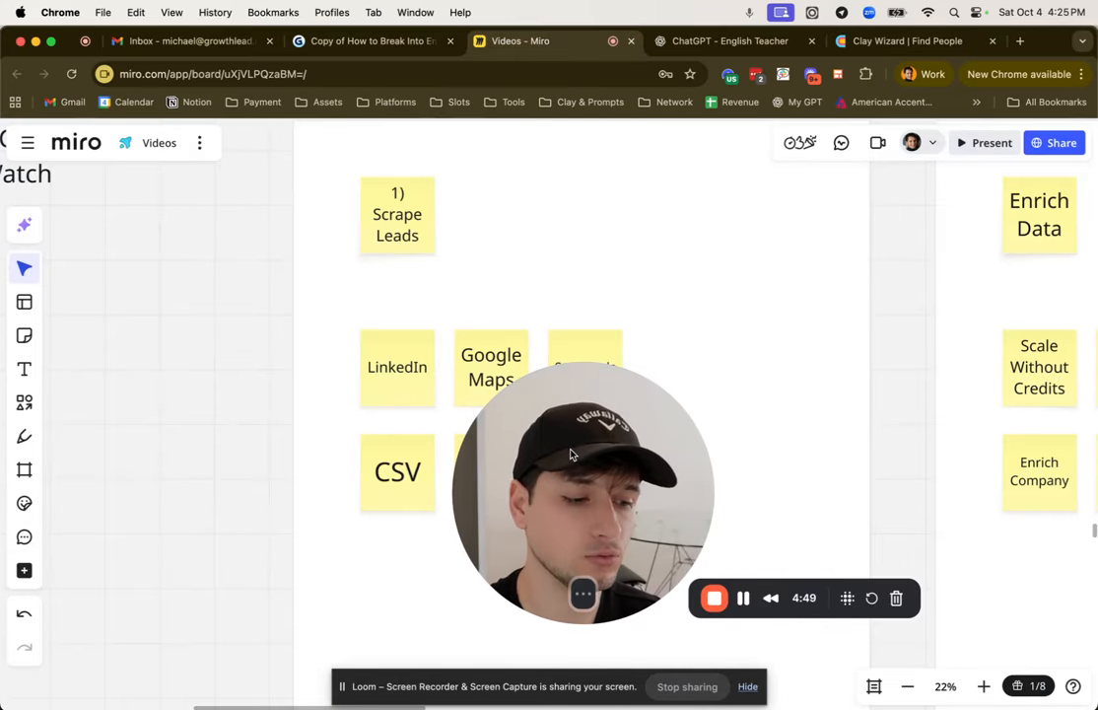
drag(571, 454, 218, 422)
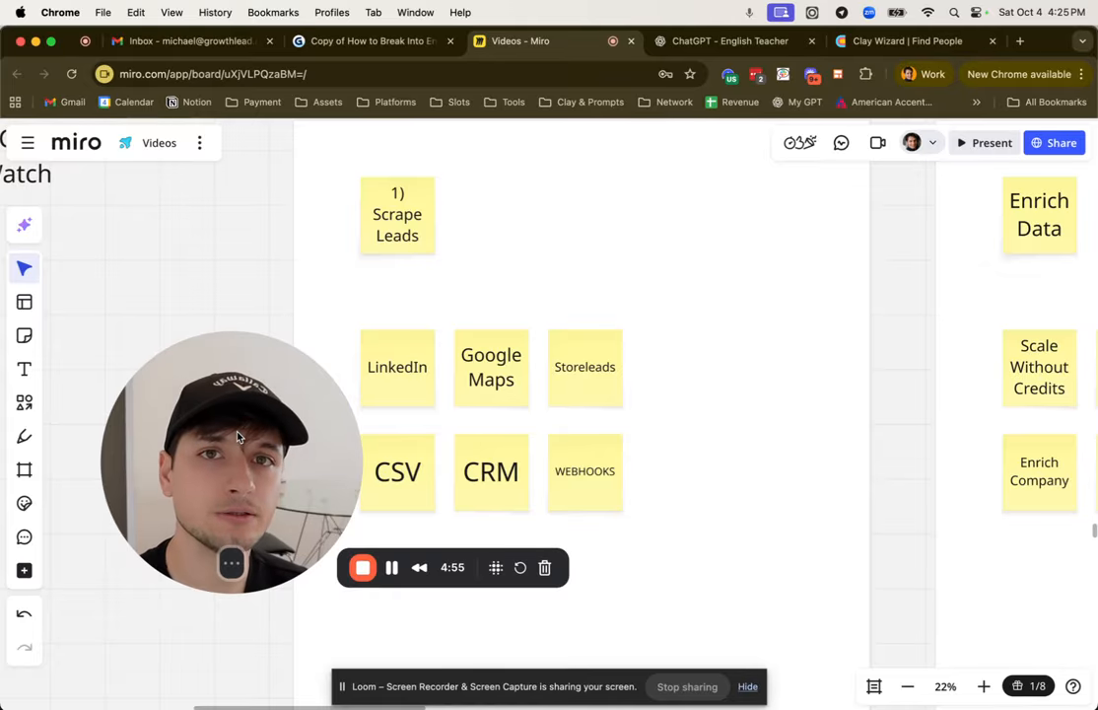
scroll(653, 384, down, 2)
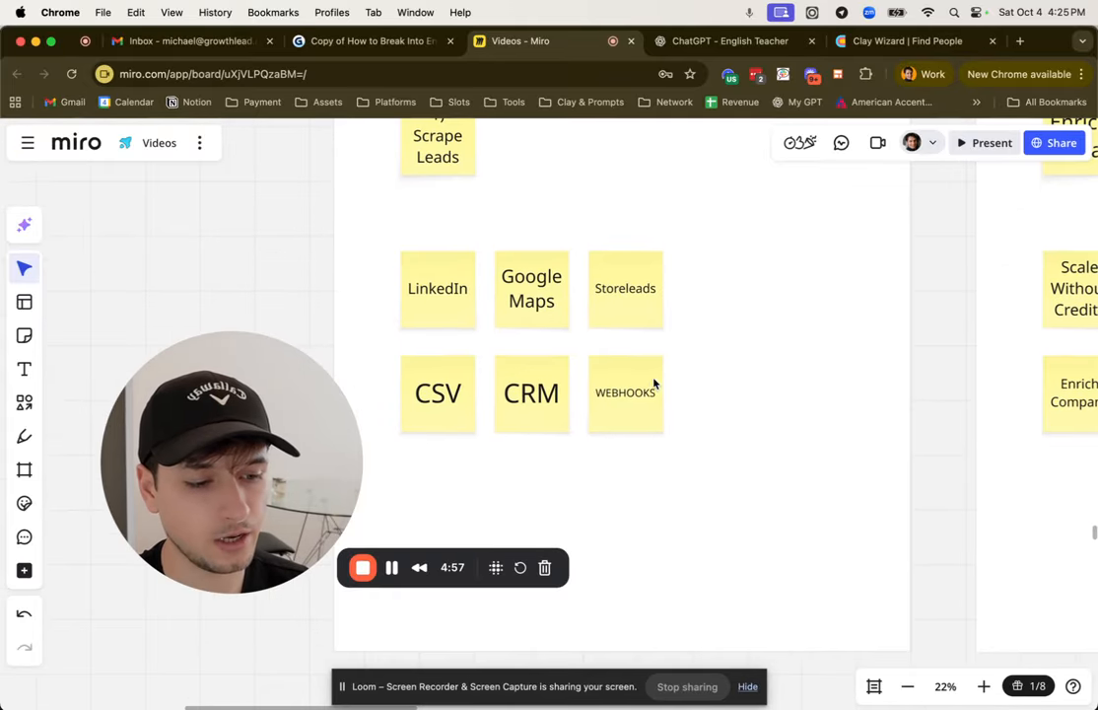
click(532, 288)
click(292, 287)
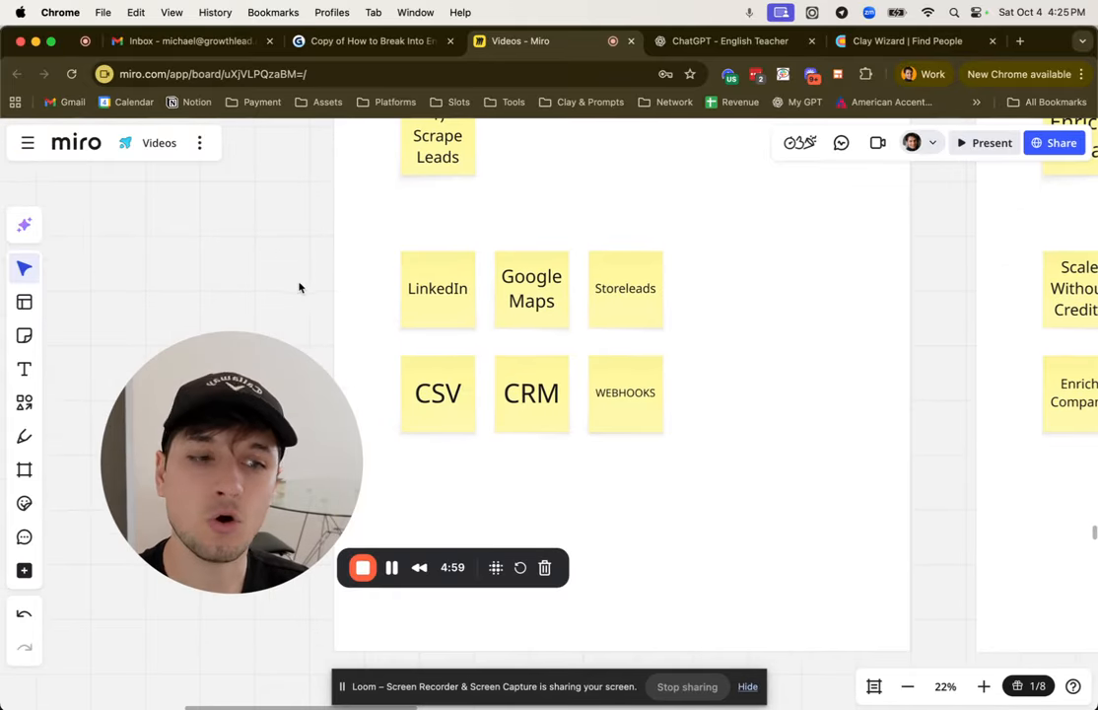
click(643, 320)
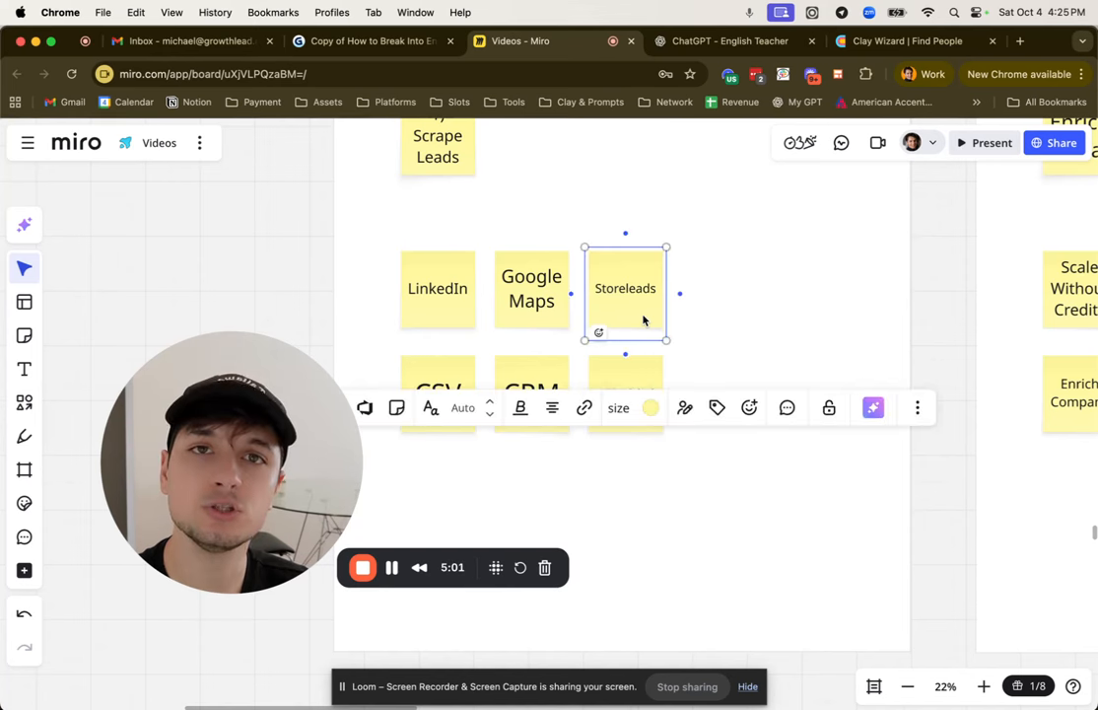
click(216, 330)
scroll(412, 363, down, 2)
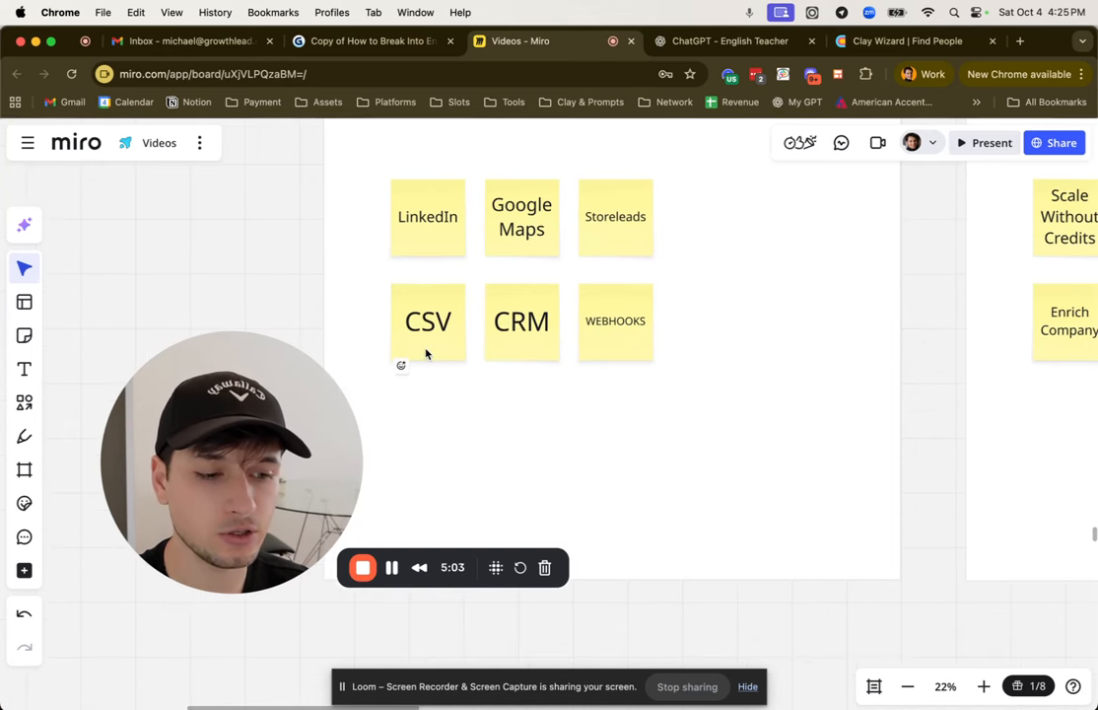
click(427, 353)
click(169, 290)
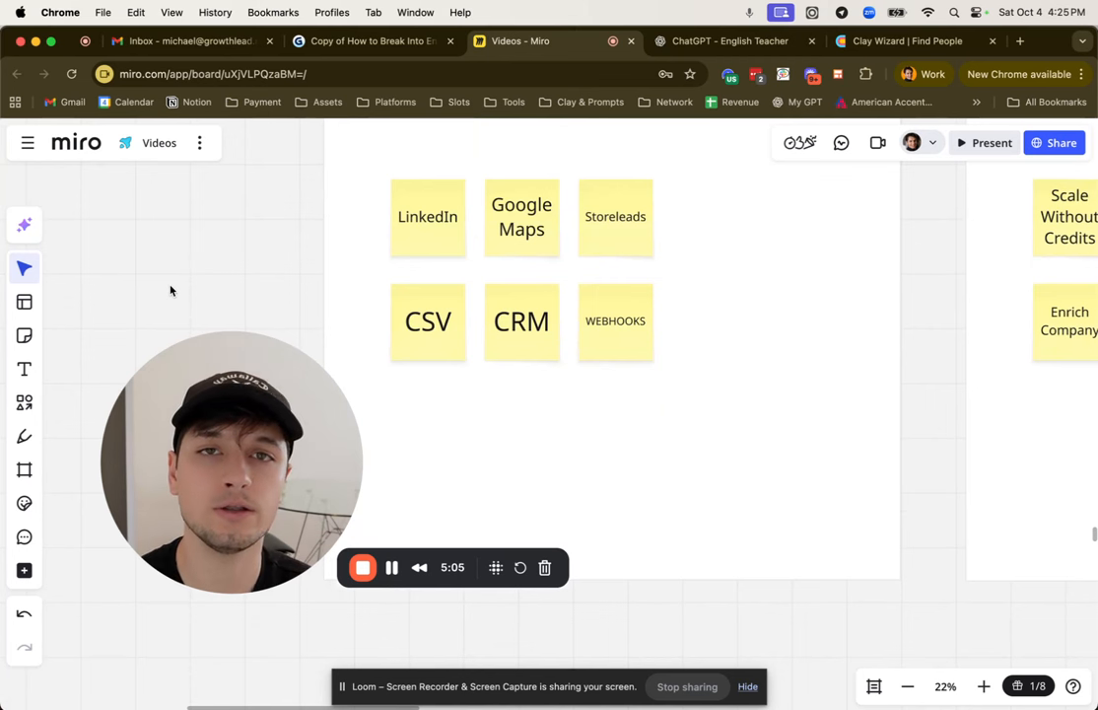
click(429, 319)
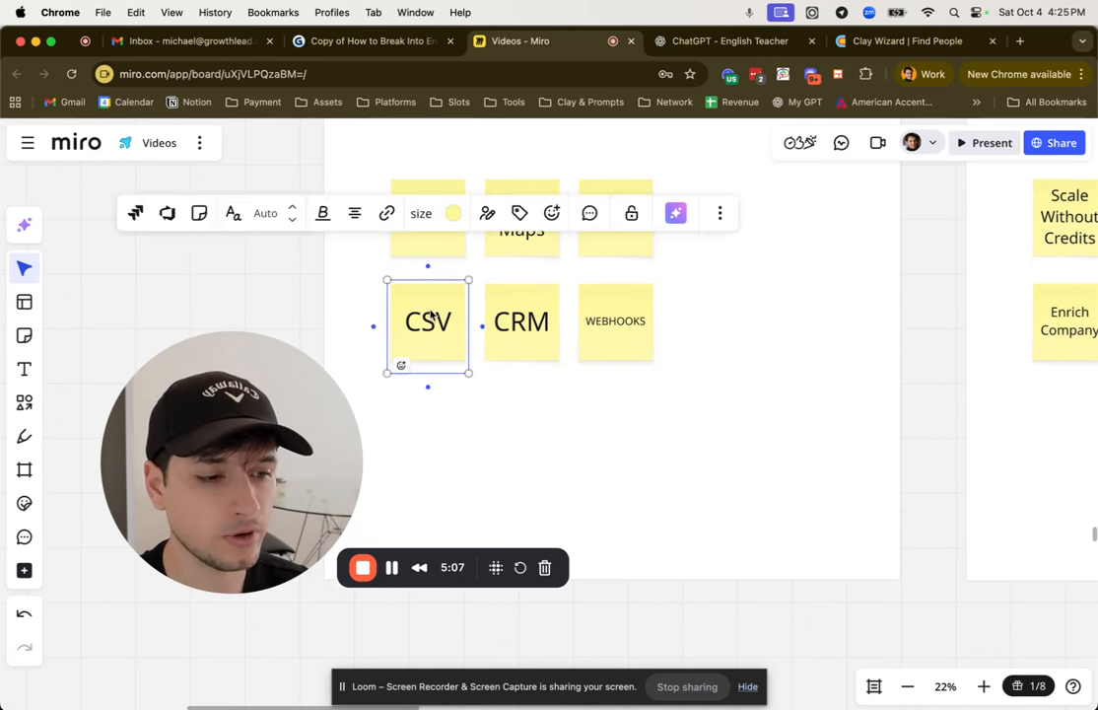
click(305, 309)
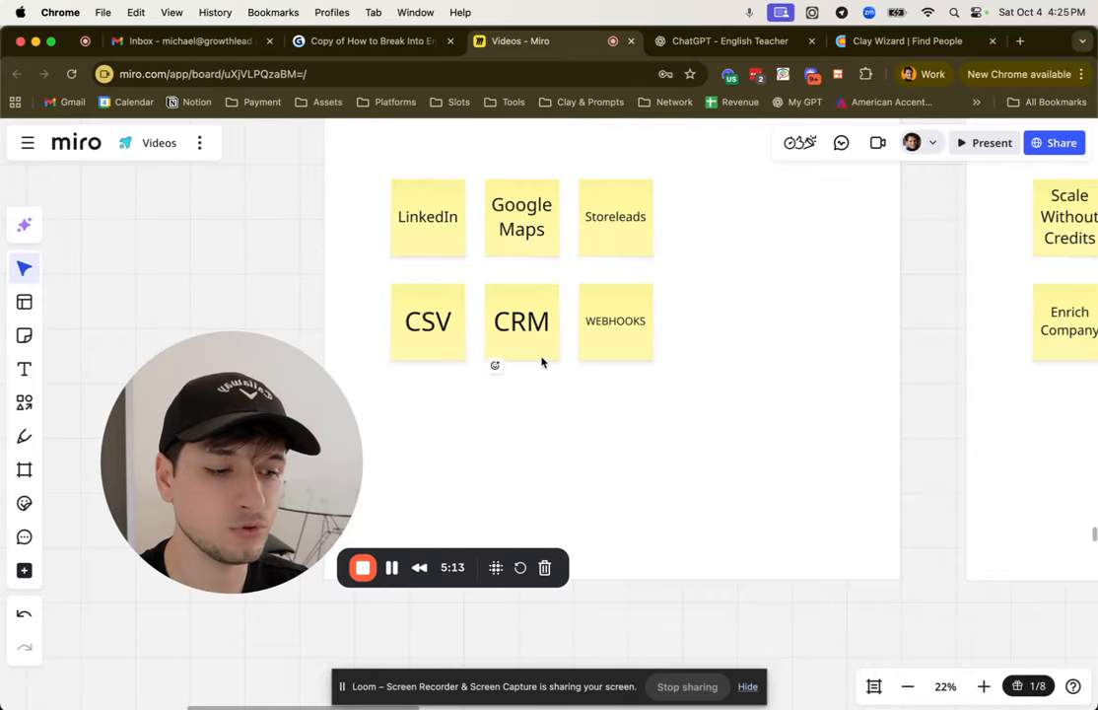
click(637, 340)
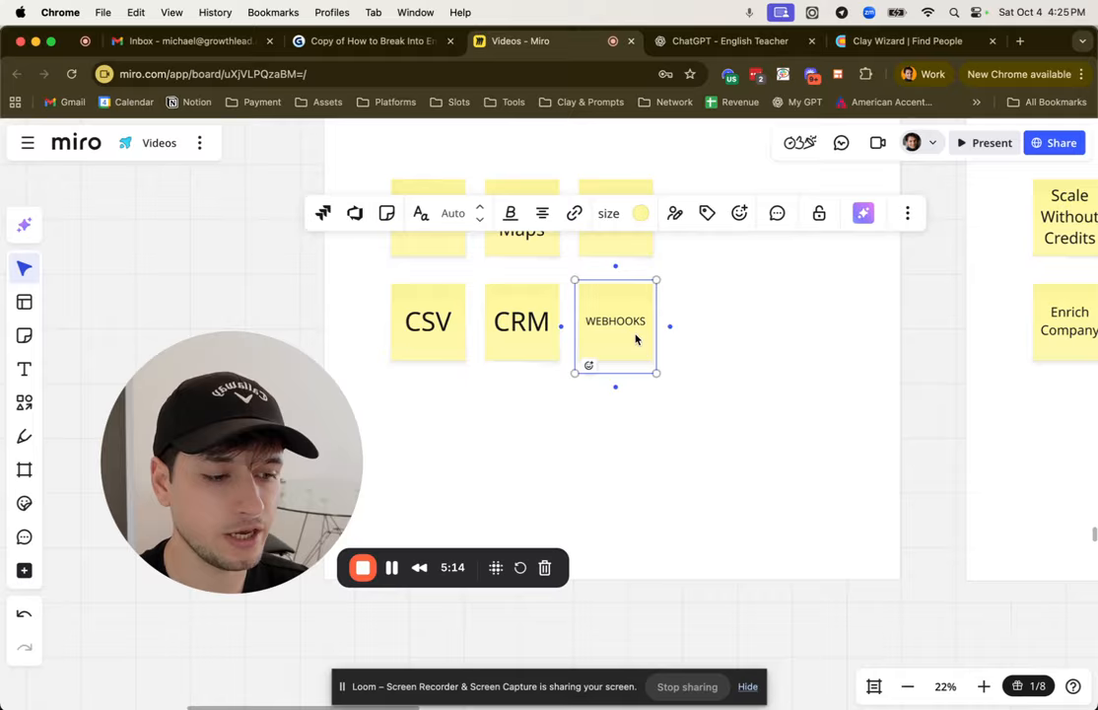
click(303, 285)
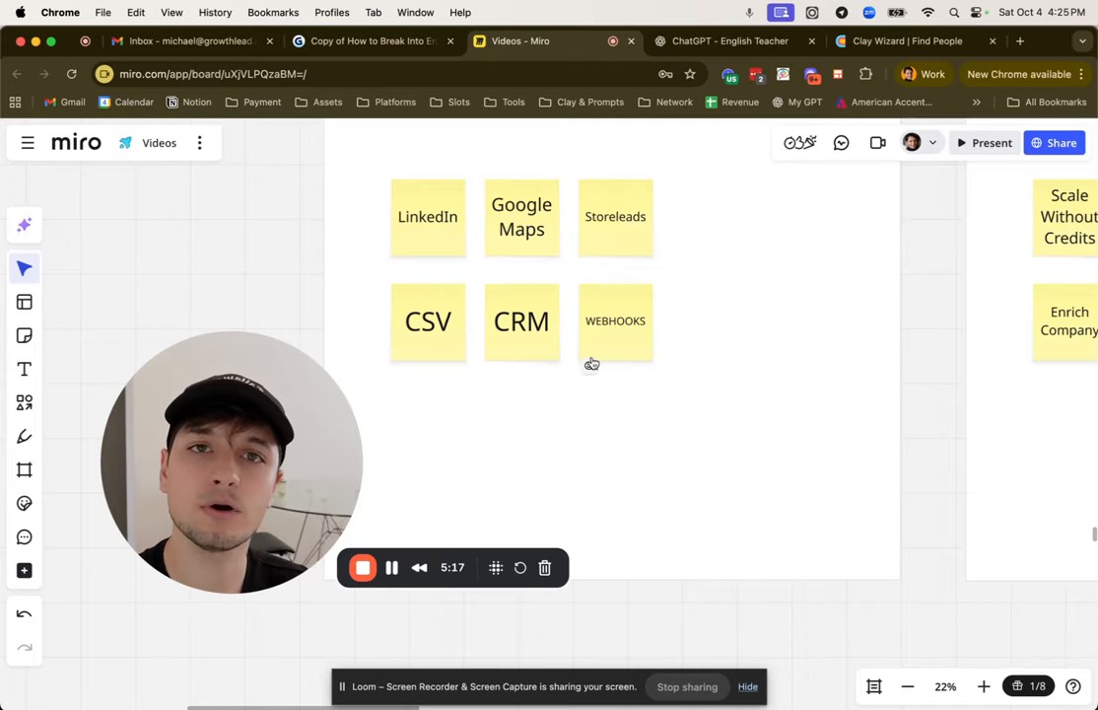
Step: Switch back to the Clay workbook, search the new table sources for "maps" and open Find local businesses using Google Maps
click(897, 44)
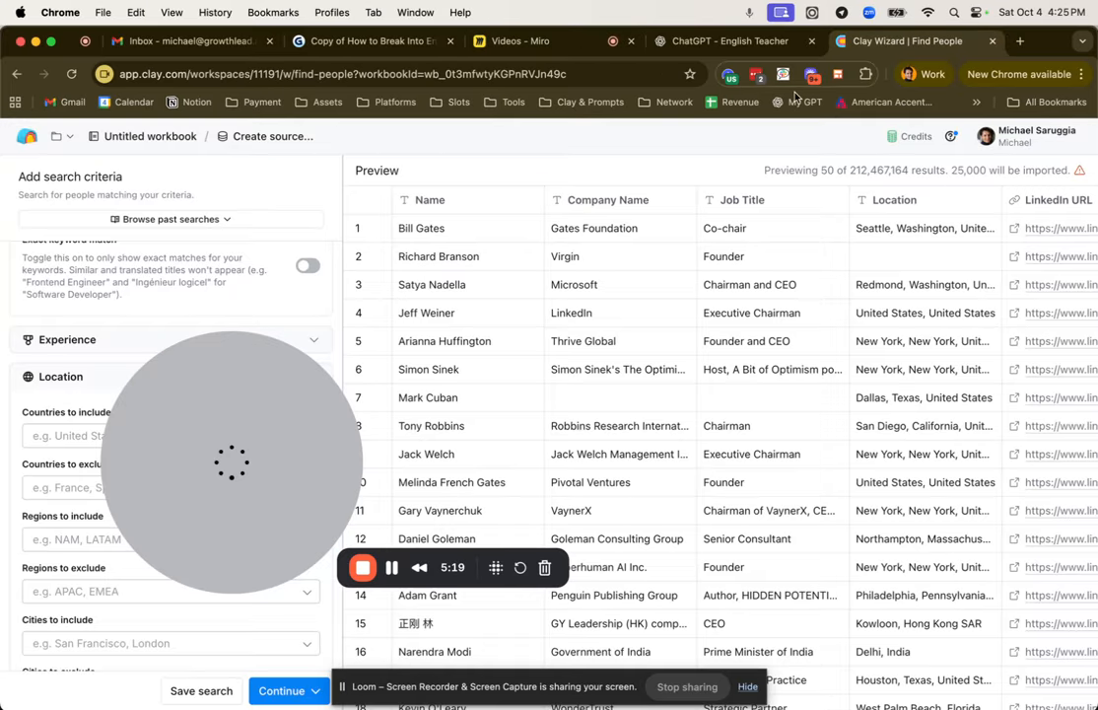
click(15, 74)
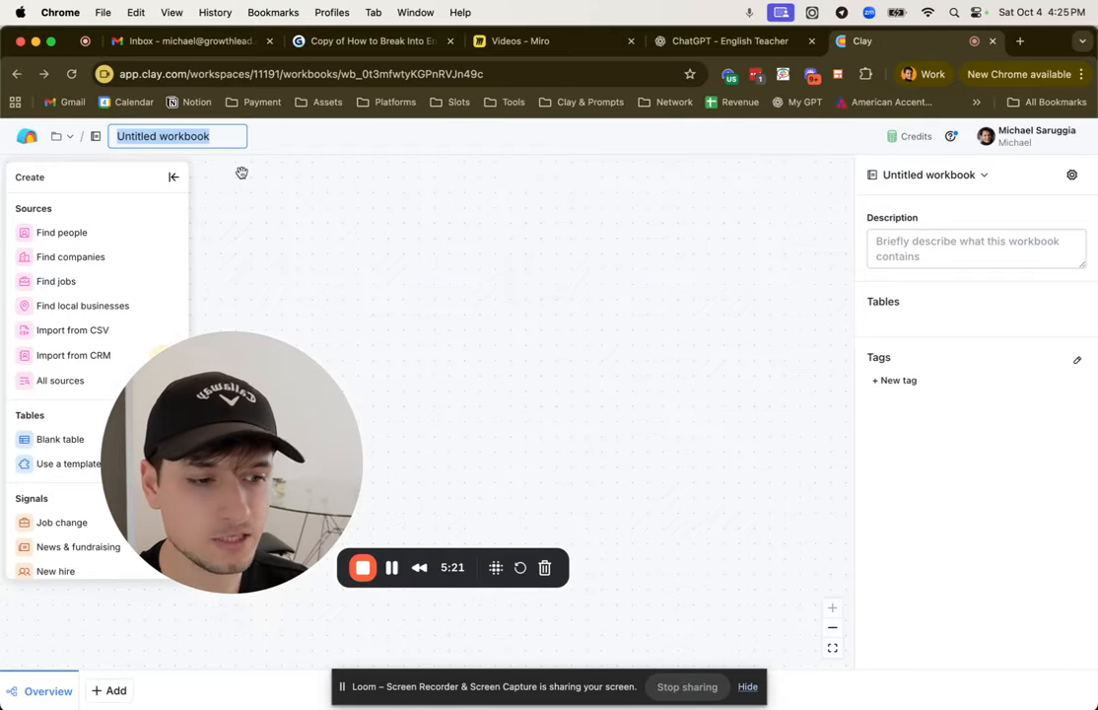
click(365, 291)
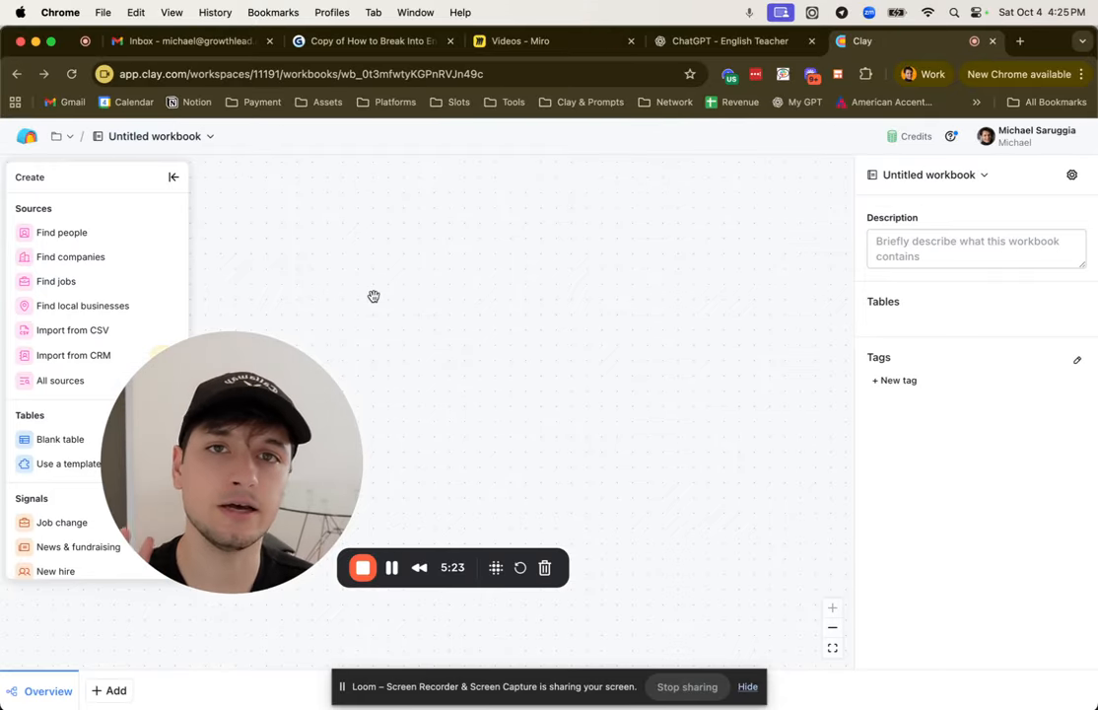
click(114, 690)
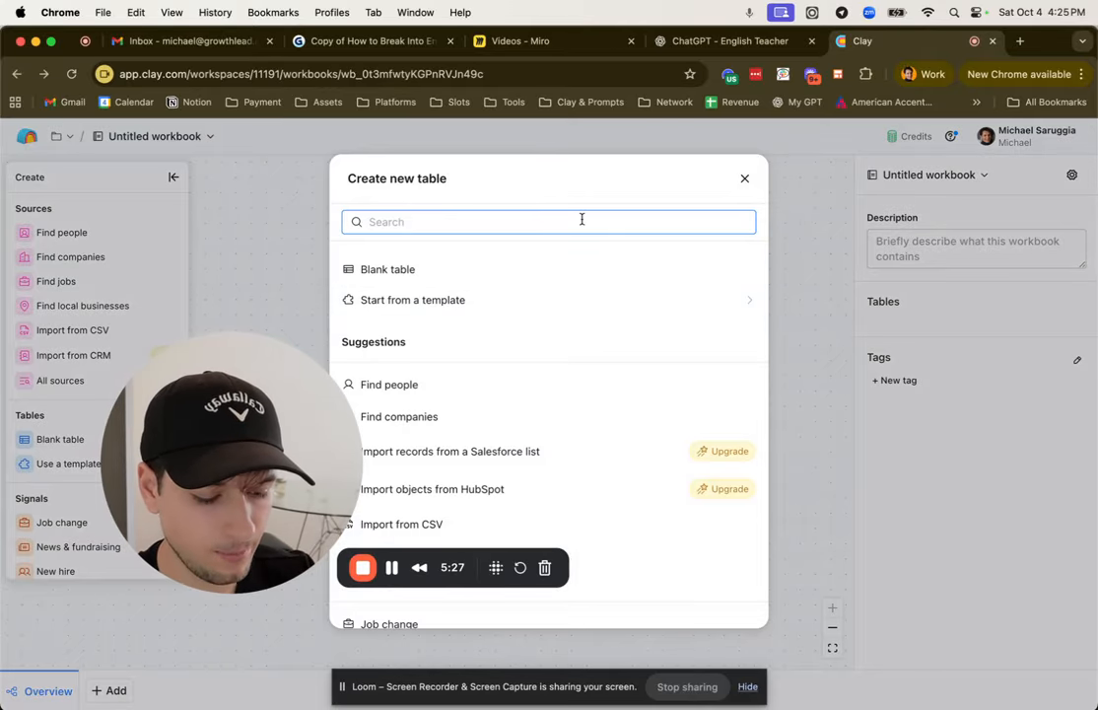
text(maps)
click(576, 305)
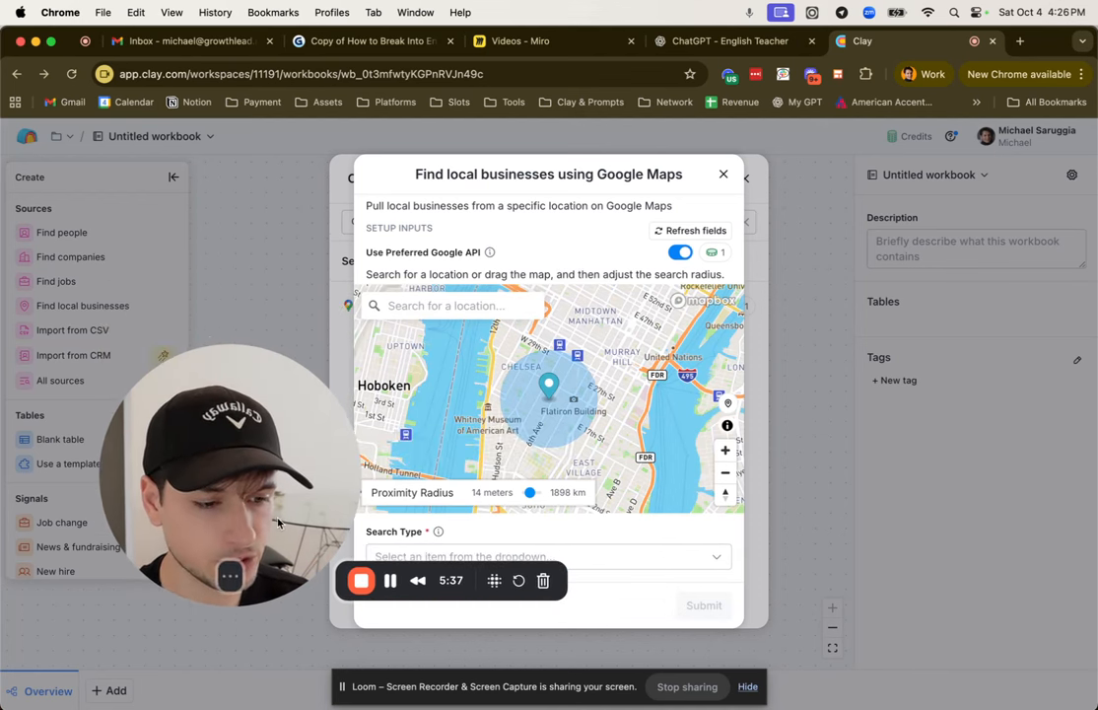
Step: Close the Google Maps setup, search the sources for "storele" and open Find companies with Store Leads
click(724, 173)
double_click(502, 217)
text(storele)
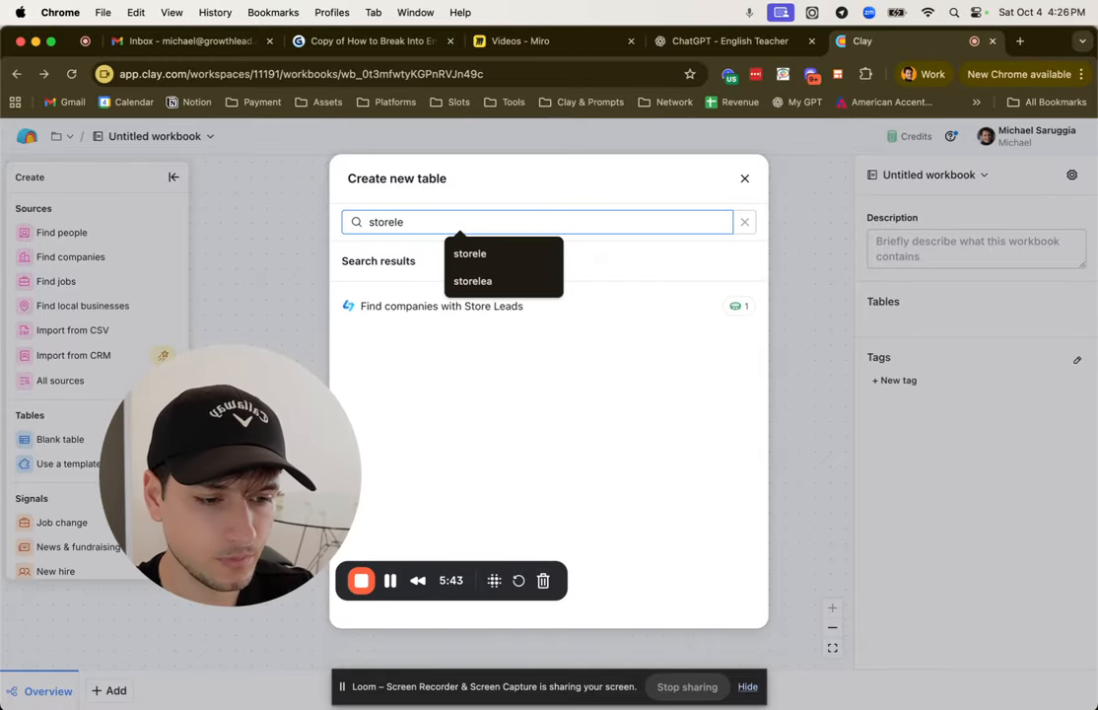
click(613, 303)
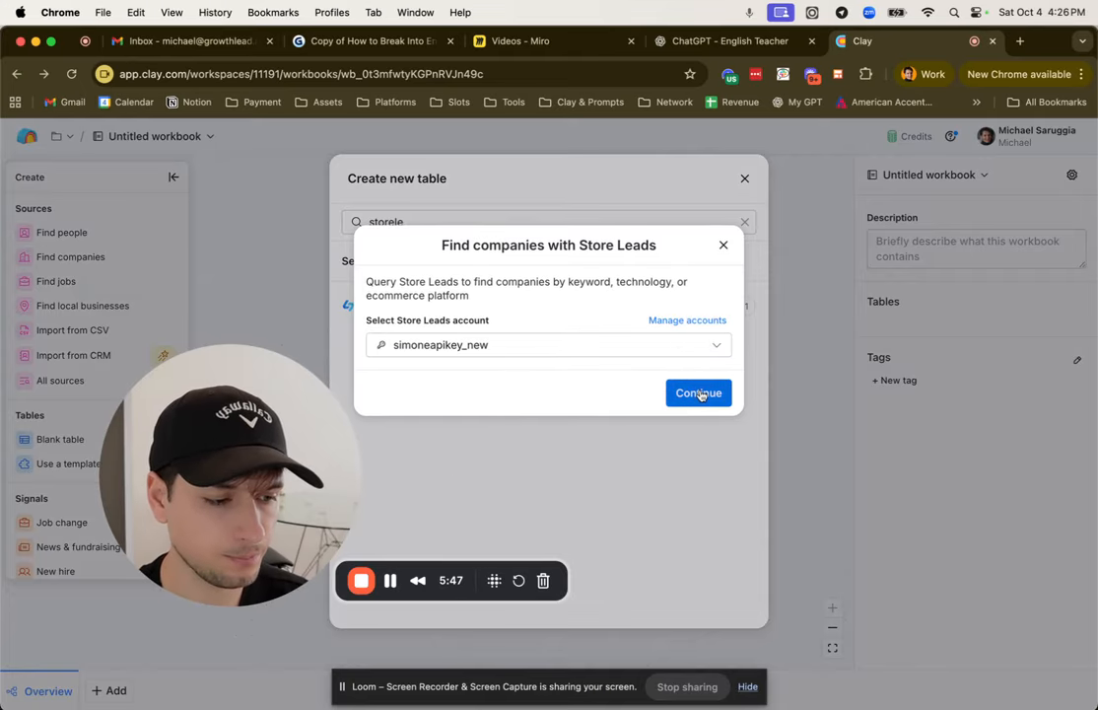
Step: Continue with the preset Store Leads account, review the search criteria such as platform, technologies and country, and close the setup
click(701, 394)
scroll(553, 356, down, 1)
scroll(501, 338, down, 3)
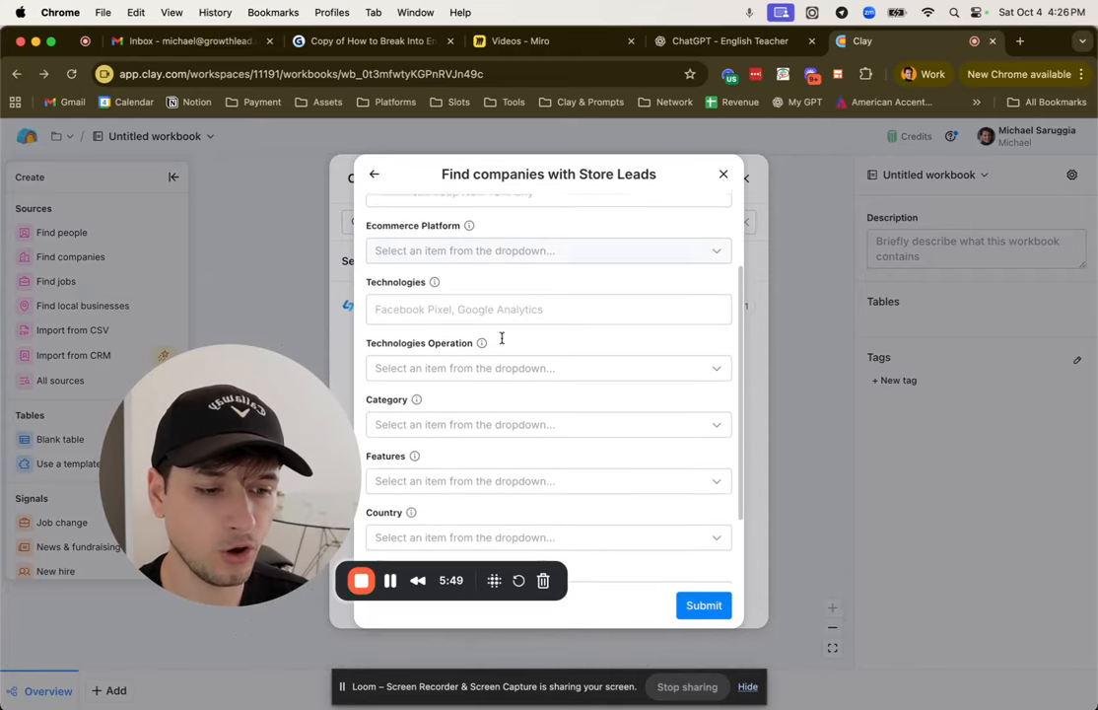
click(723, 174)
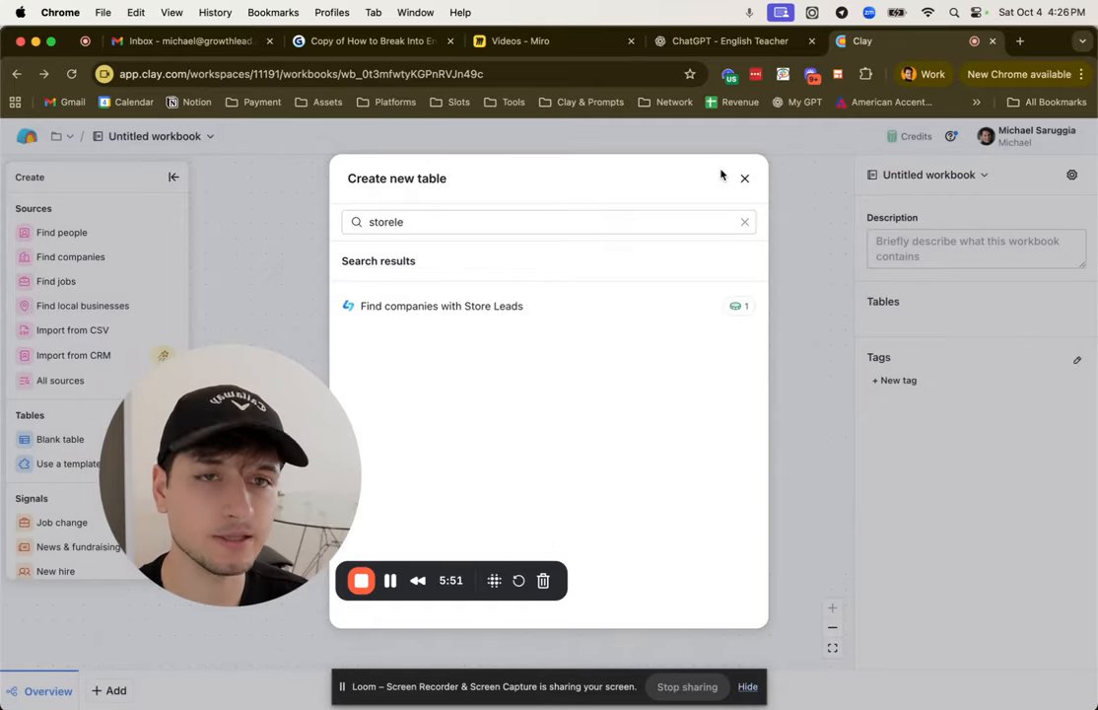
Step: Search the new table sources for "hubspot" and for "salesforce" to check the CRM import options
click(572, 221)
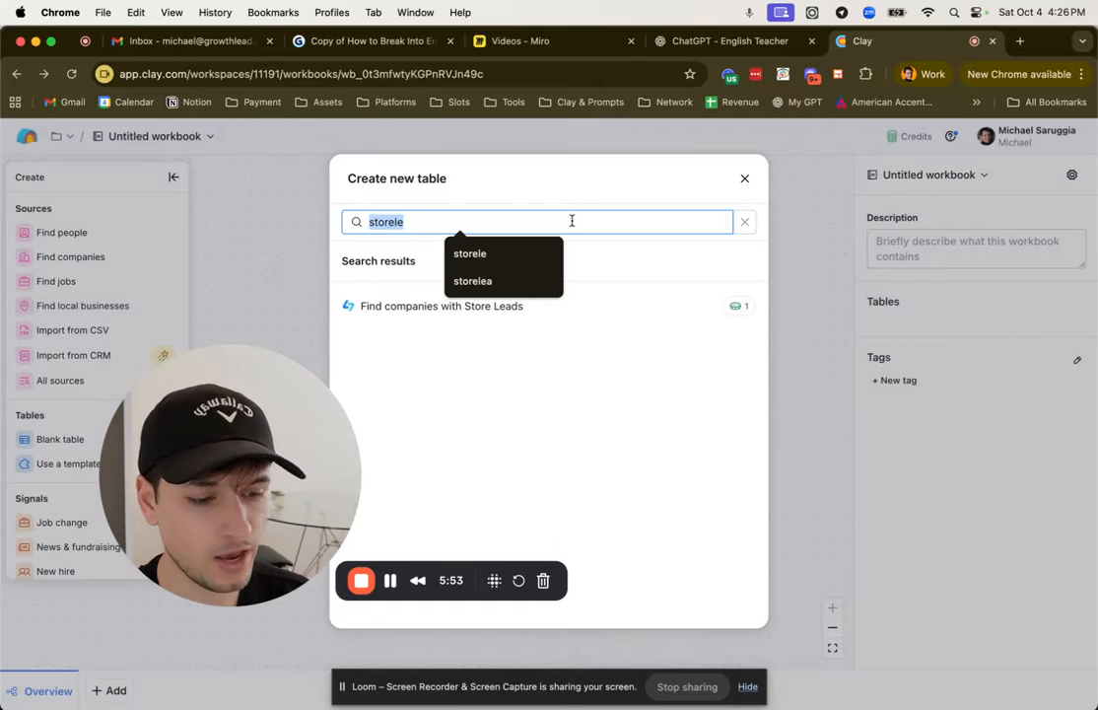
text(hubspot)
click(587, 248)
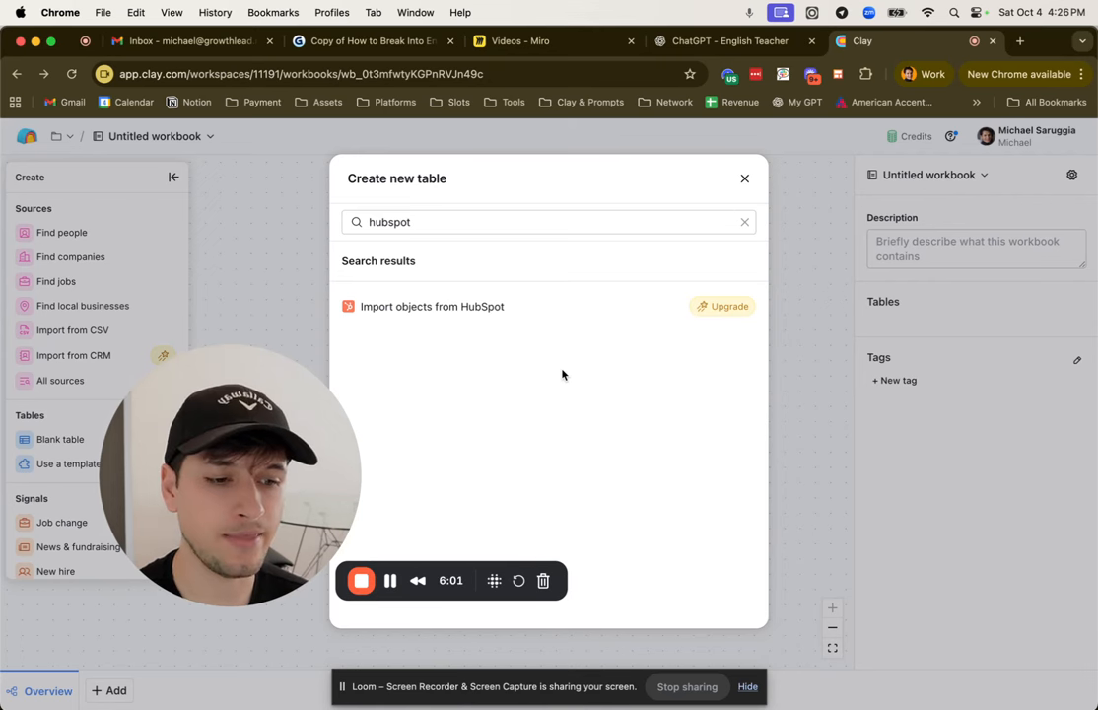
double_click(463, 221)
text(salesfor)
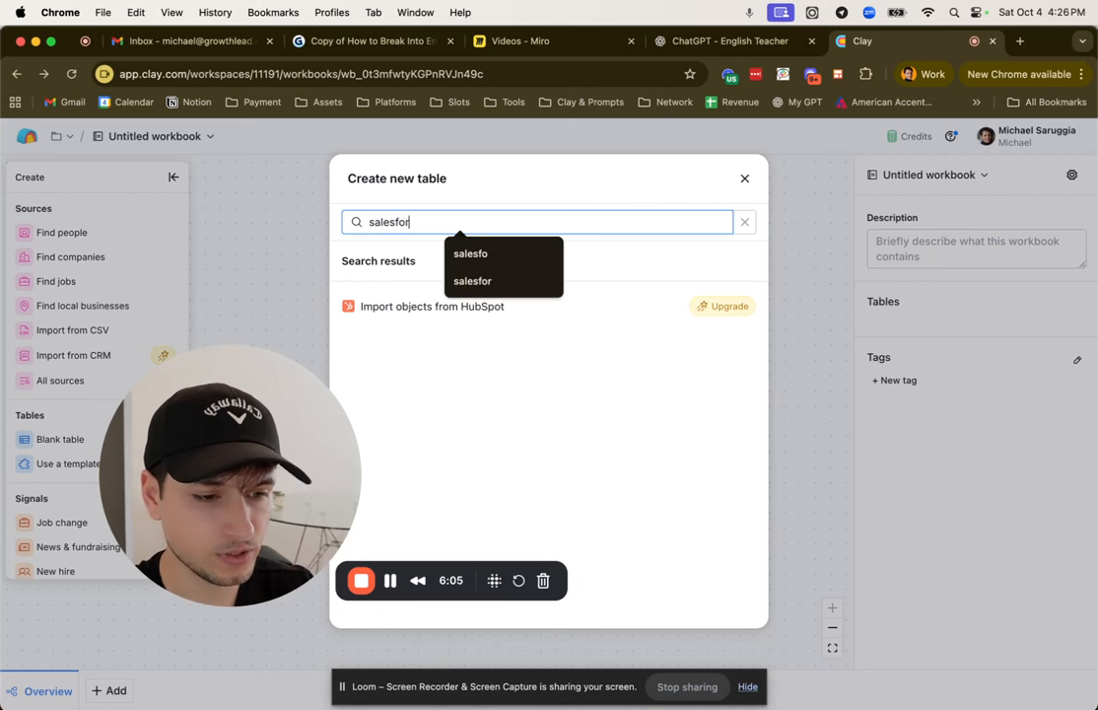
text(ce)
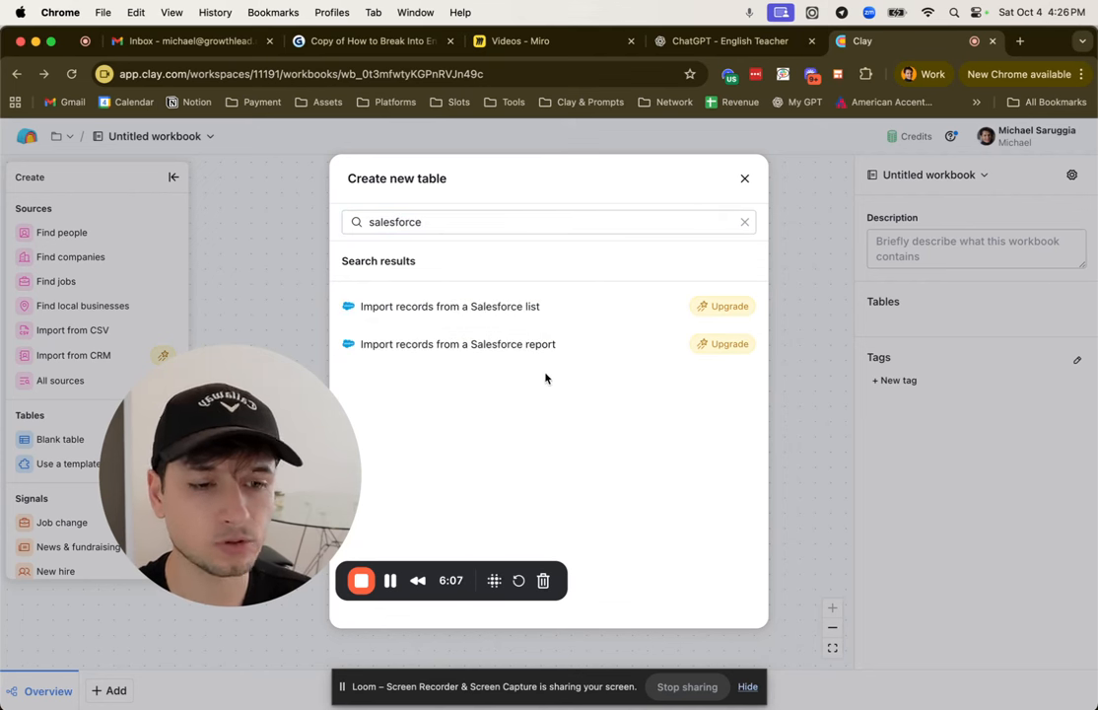
Step: Switch to the SFDC Account Enrichment (Live) table, review the Salesforce report import's inputs and run settings, and close them
key(ctrl+Right)
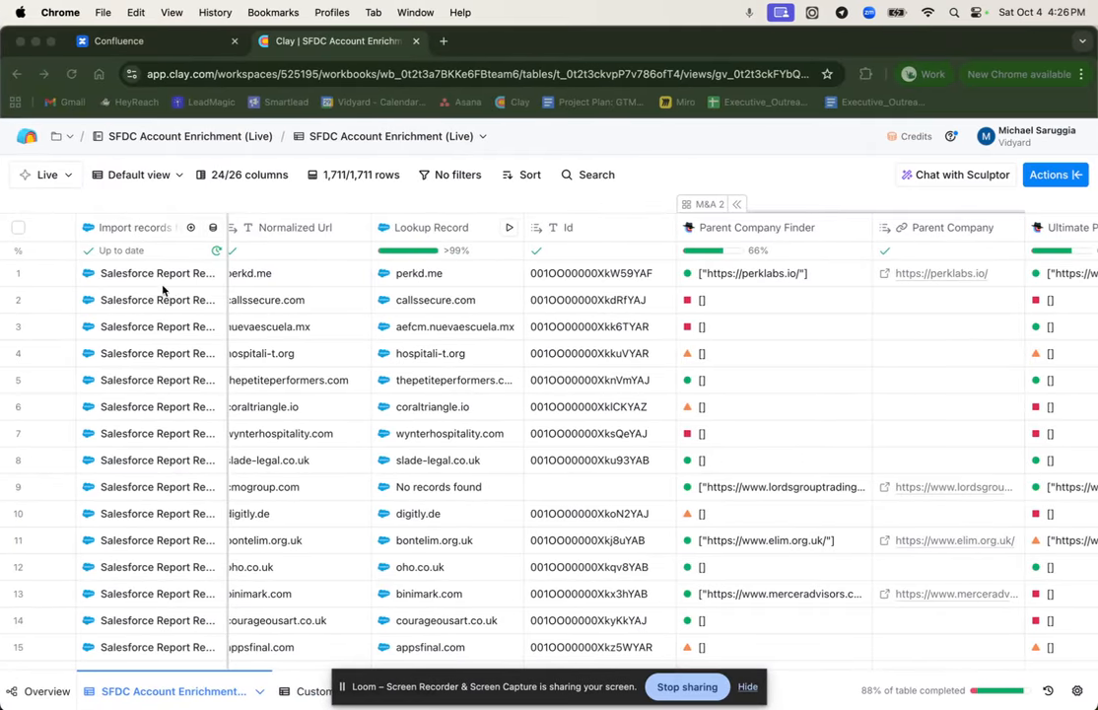
scroll(305, 373, left, 10)
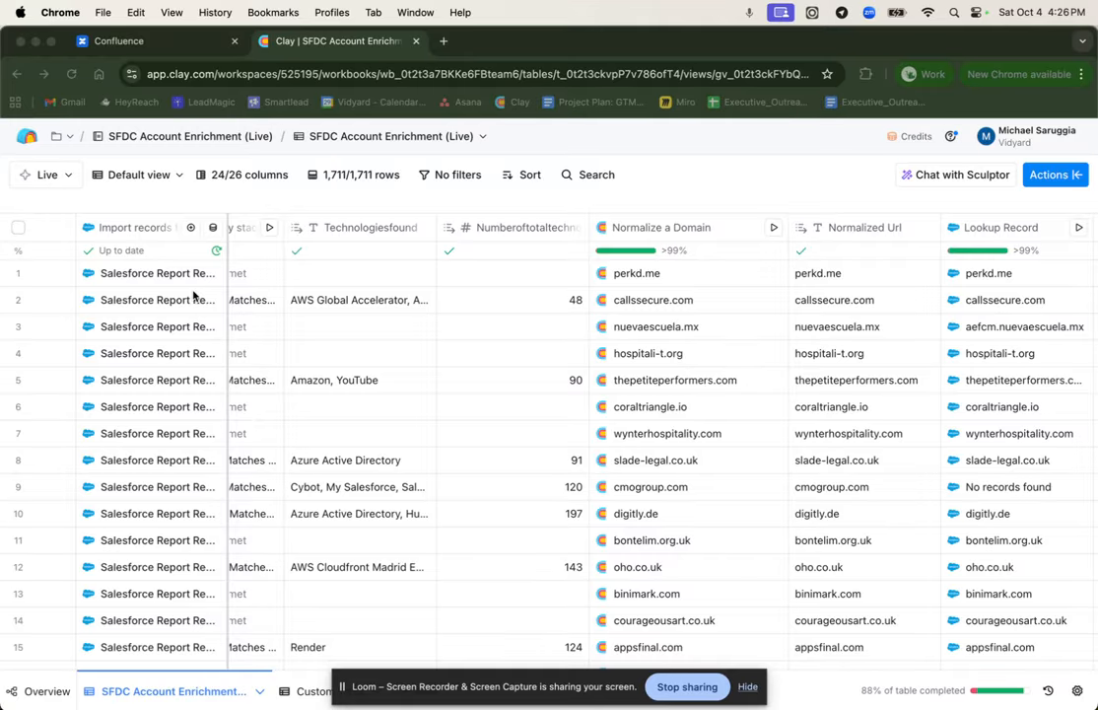
click(131, 233)
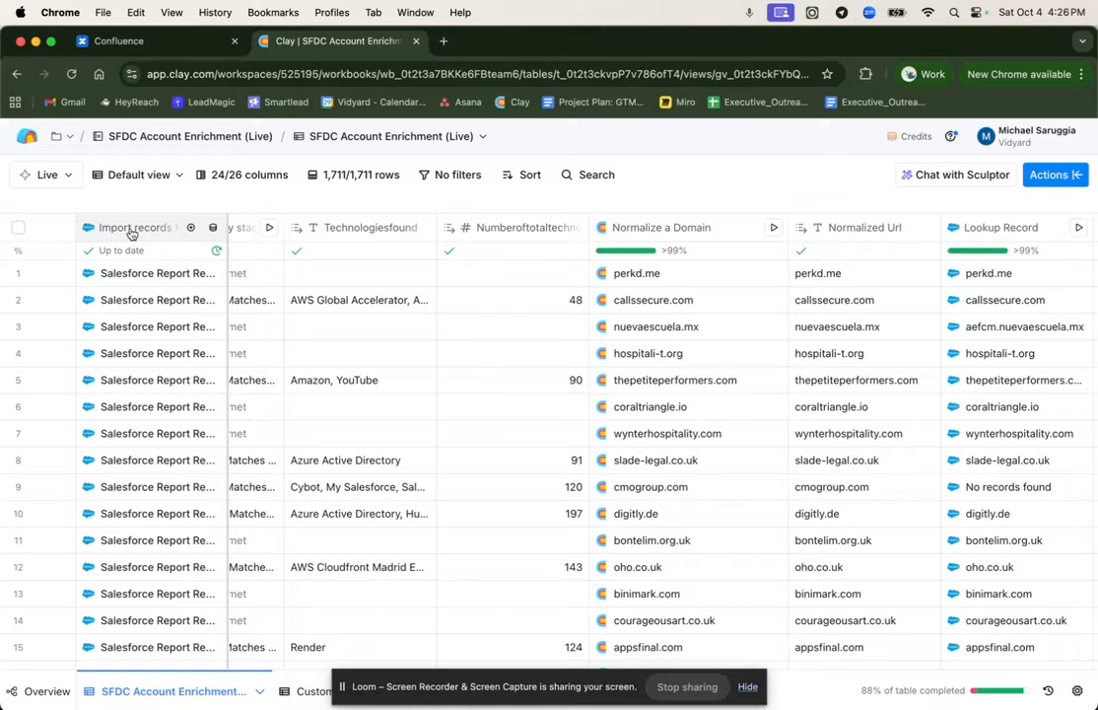
click(142, 290)
scroll(829, 468, down, 1)
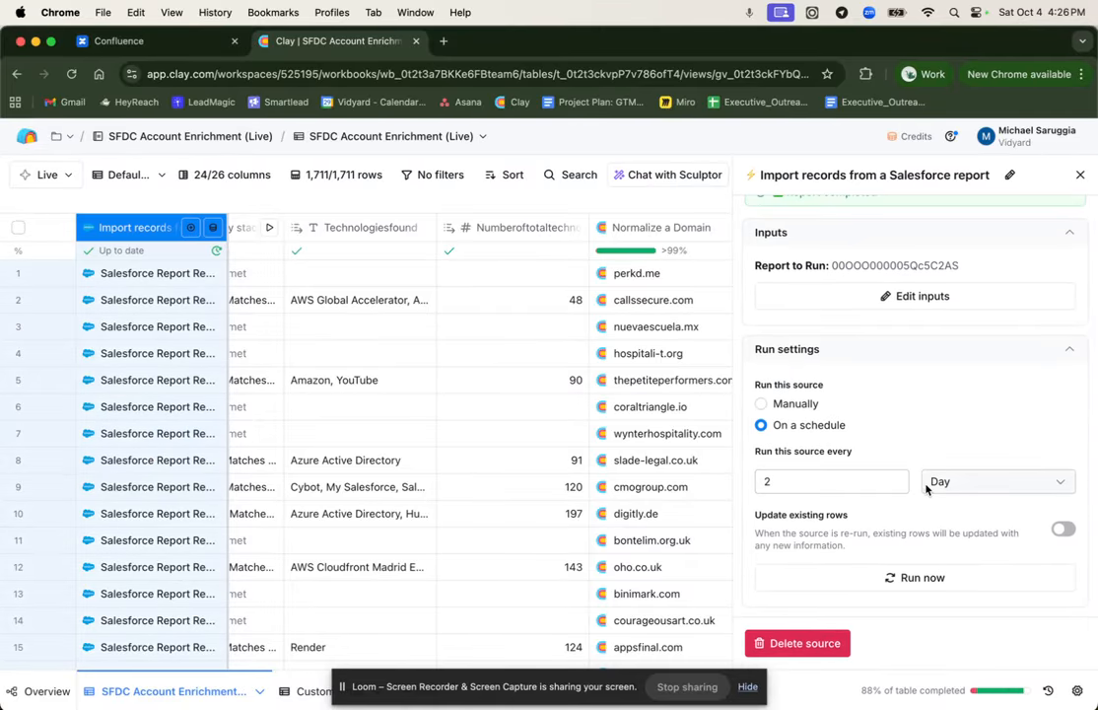
click(1078, 175)
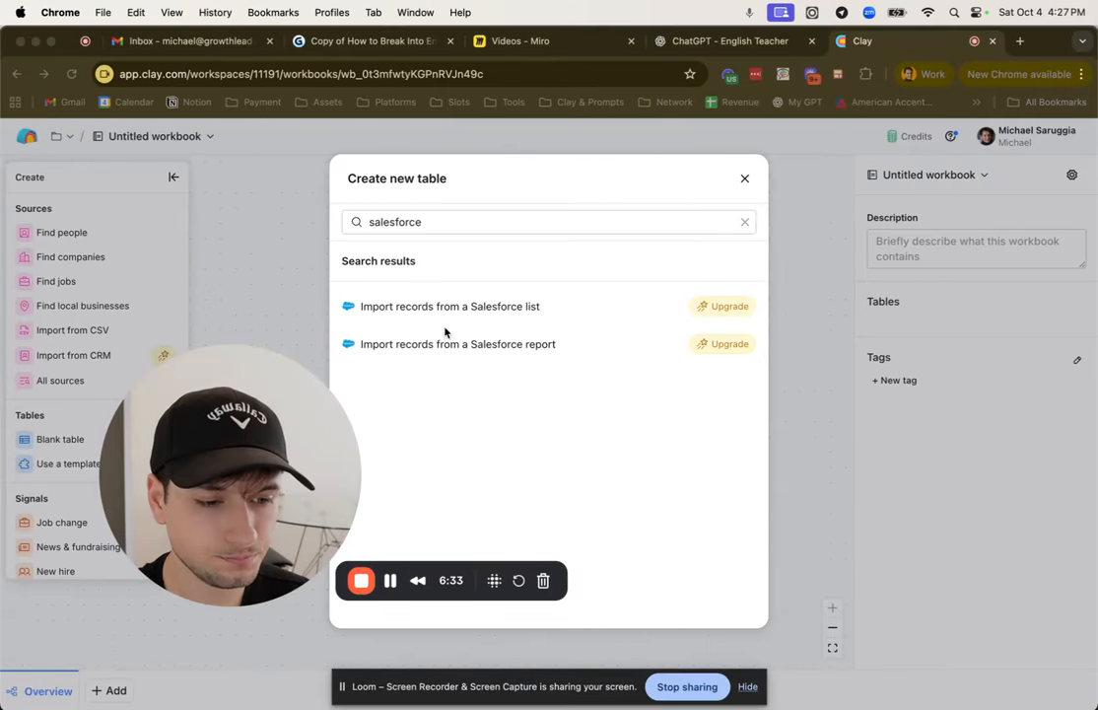
Step: Switch to the Miro board, briefly check the Gamma document, and return to the Scrape Leads notes, including Webhooks
click(528, 49)
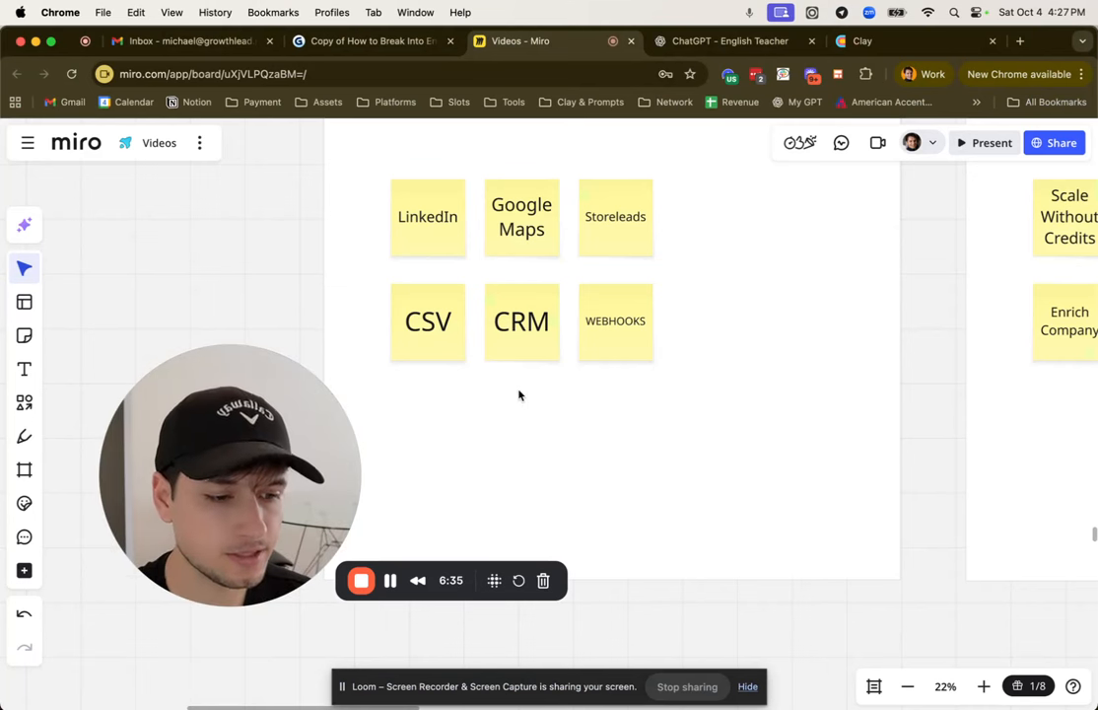
click(599, 381)
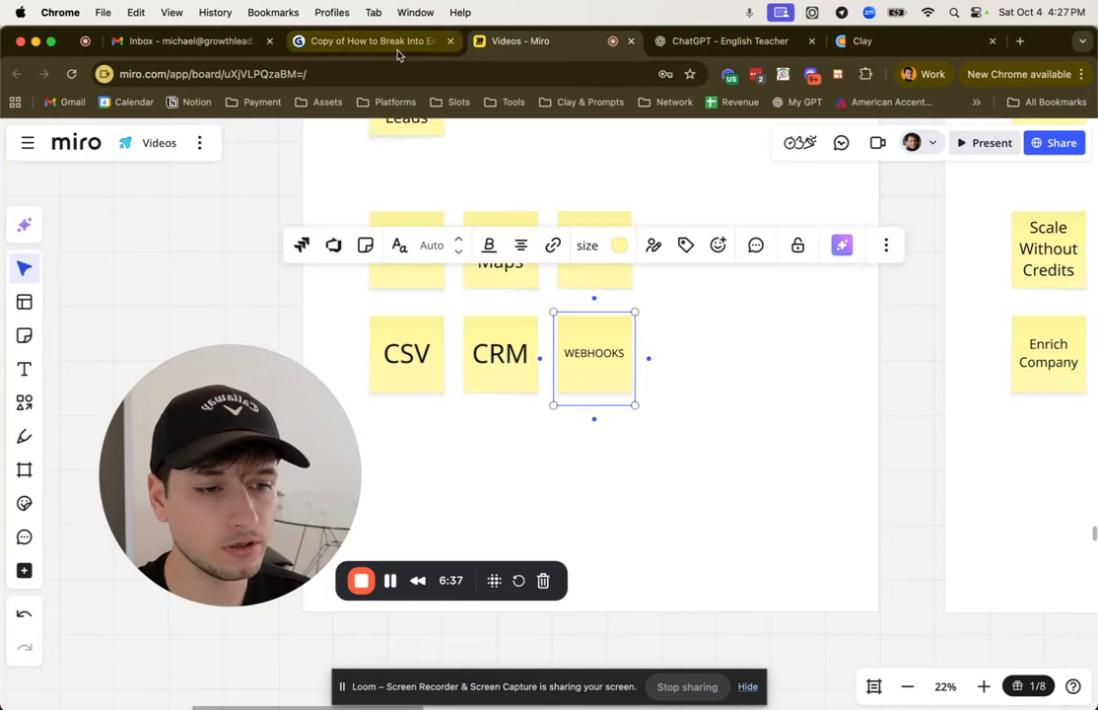
click(399, 47)
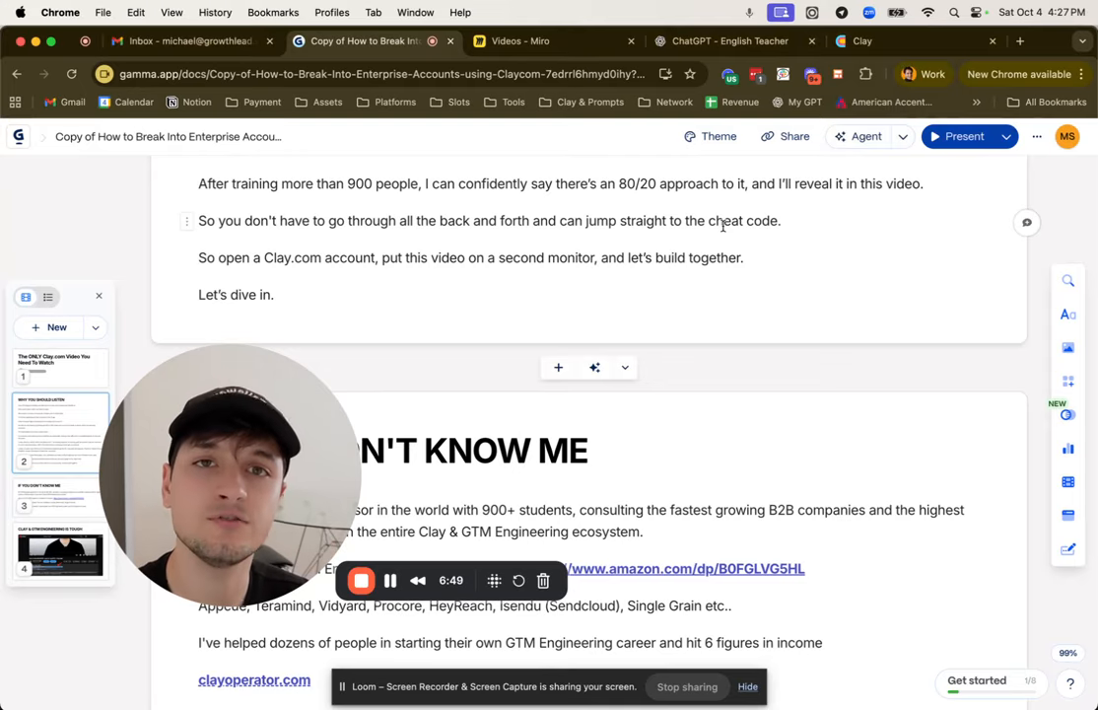
click(520, 41)
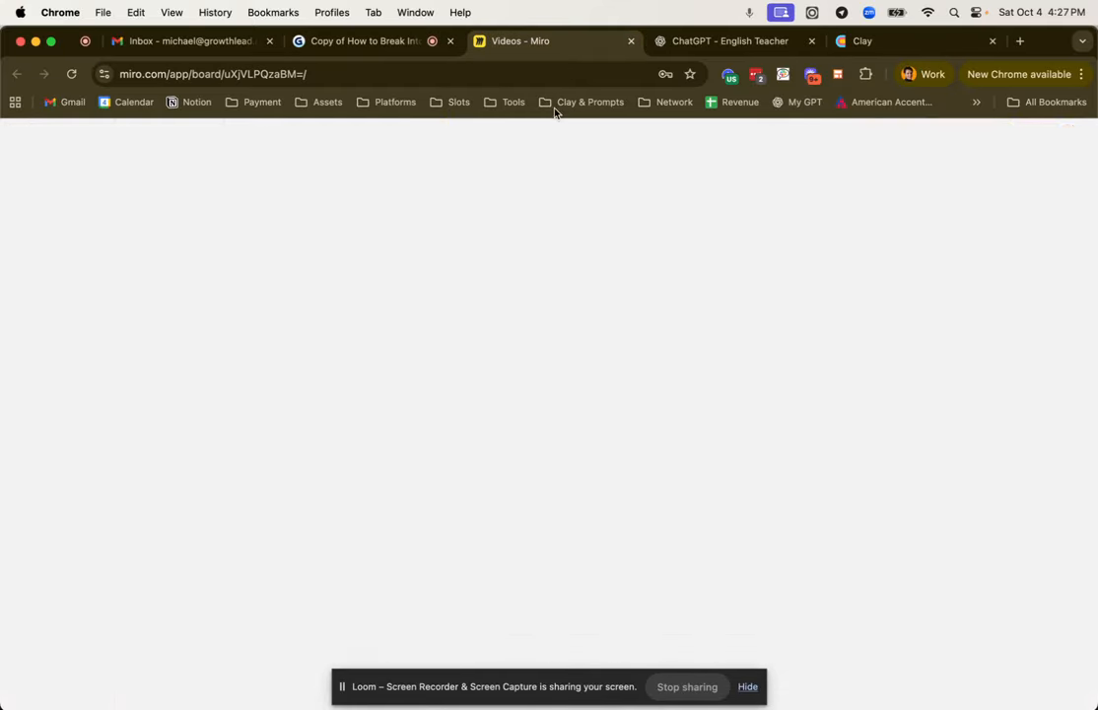
click(378, 399)
scroll(478, 380, down, 2)
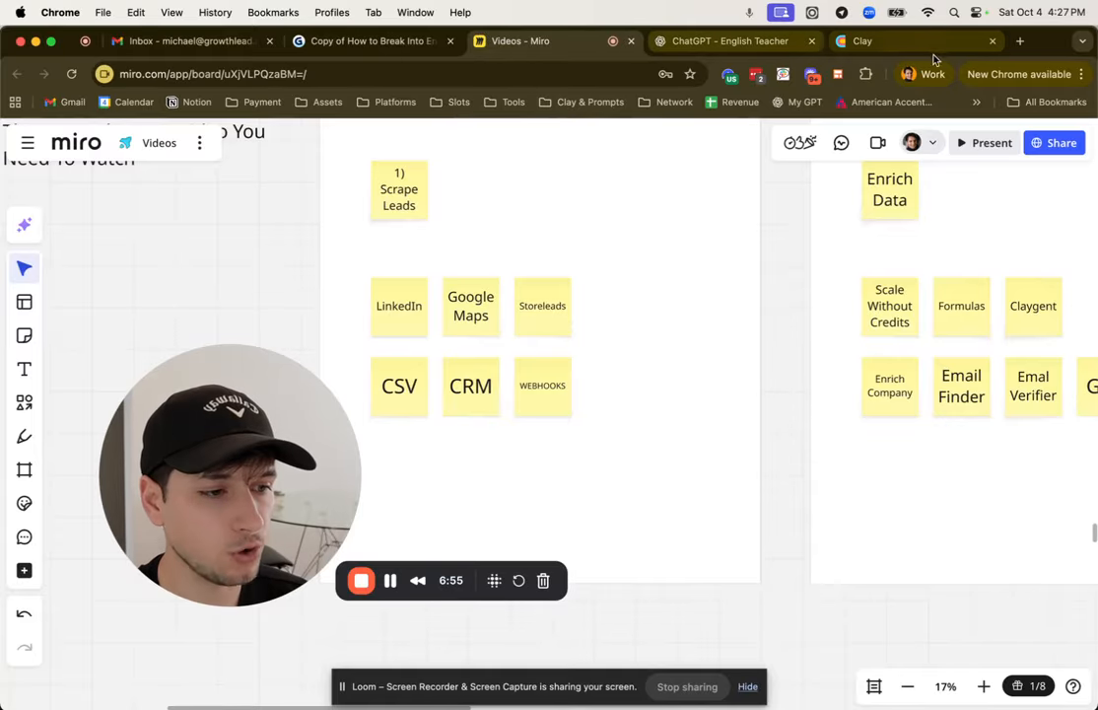
Step: Return to the Clay workbook, search the sources for "storele" and open Find companies with Store Leads using the Clay-managed account
click(868, 41)
double_click(474, 224)
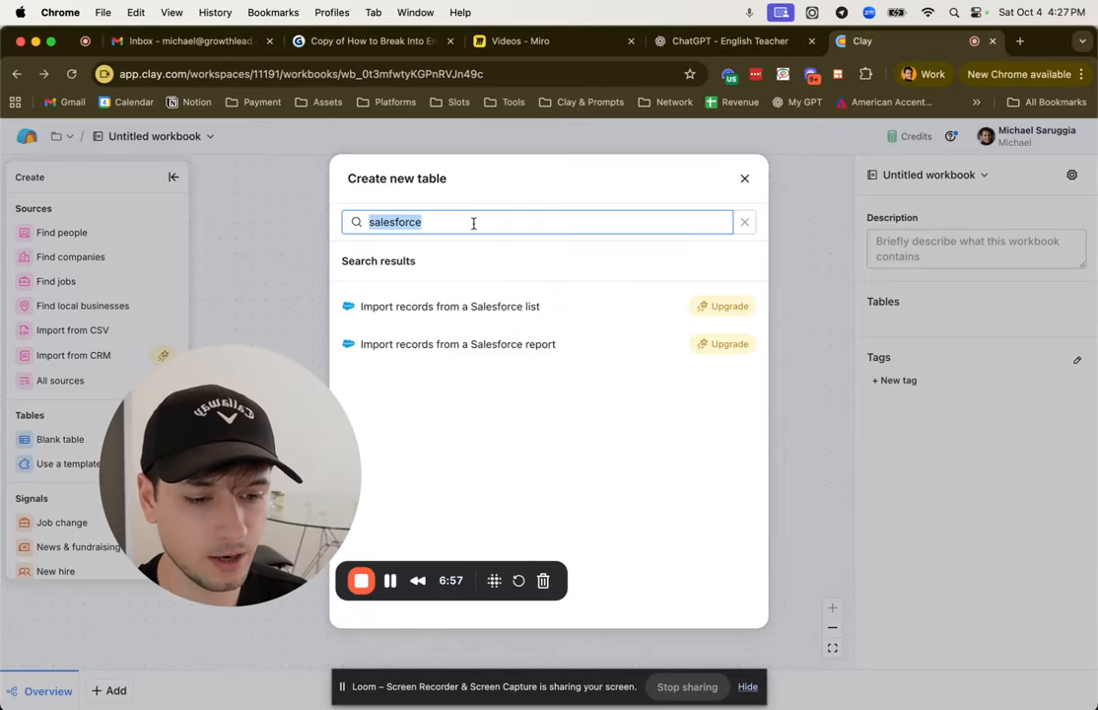
text(storele)
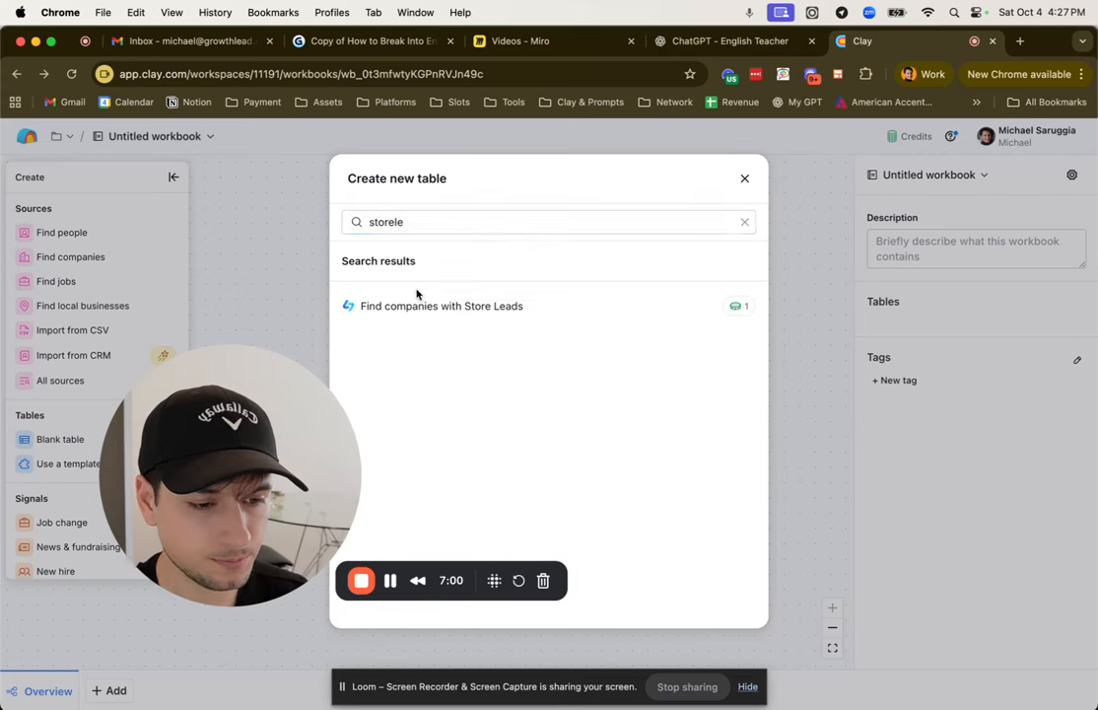
click(424, 306)
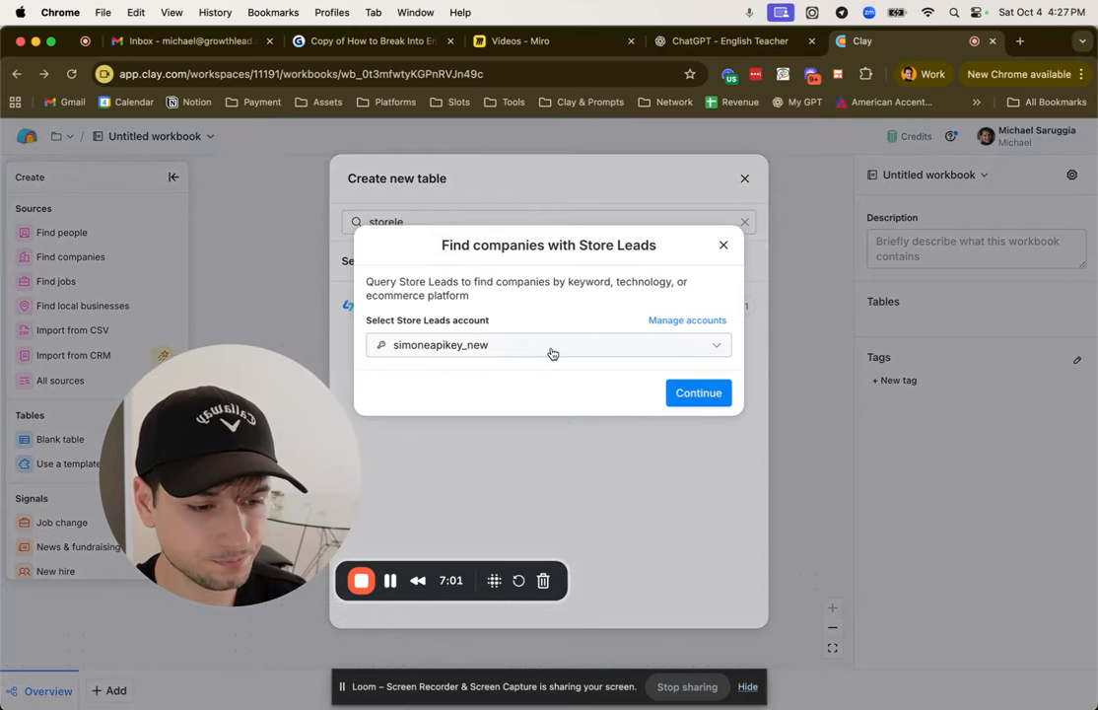
click(611, 345)
click(522, 409)
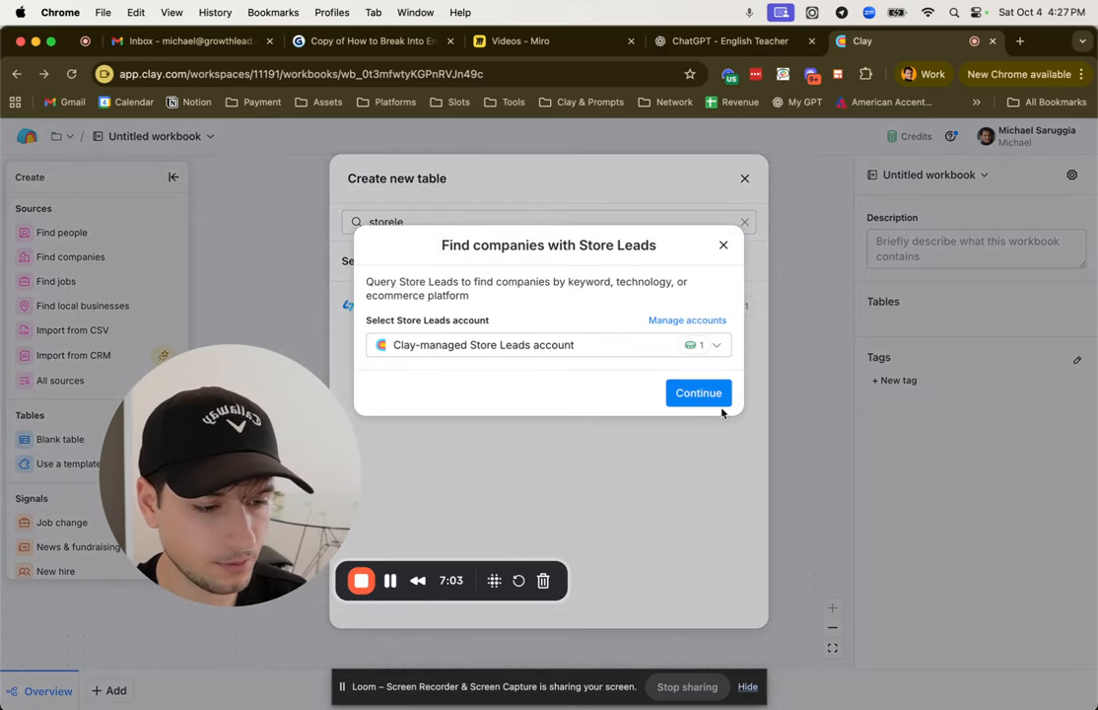
click(712, 396)
Step: Set the Ecommerce Platform criterion to Shopify
scroll(590, 381, down, 3)
scroll(546, 346, down, 1)
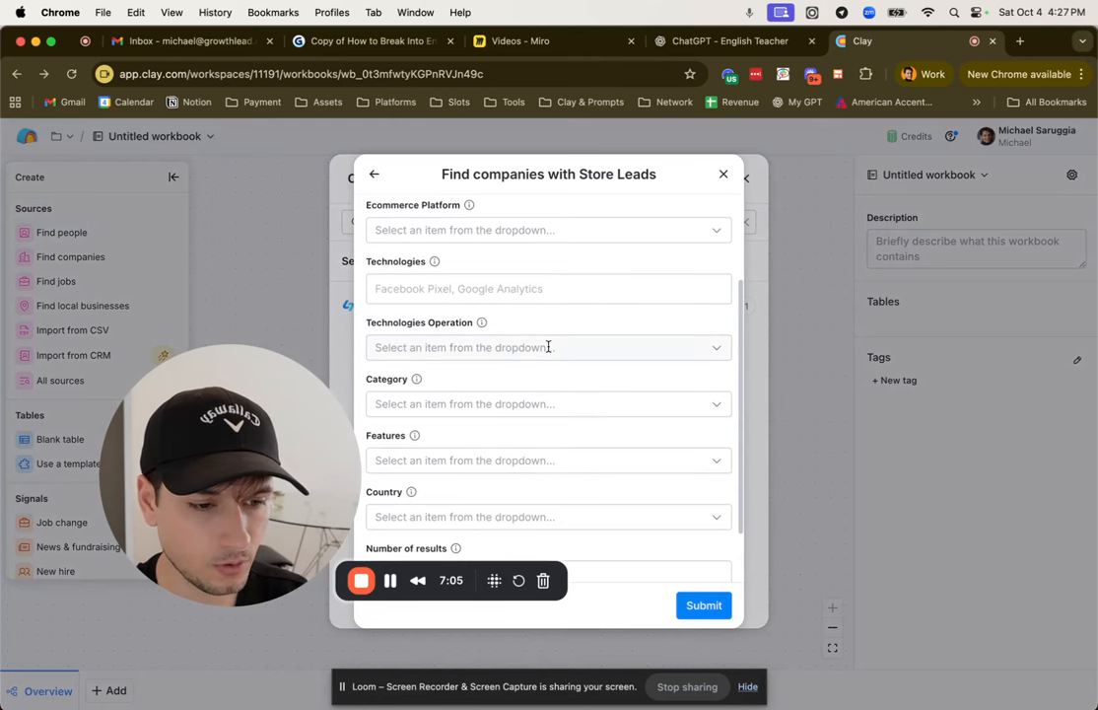
scroll(547, 350, up, 2)
click(492, 250)
text(s)
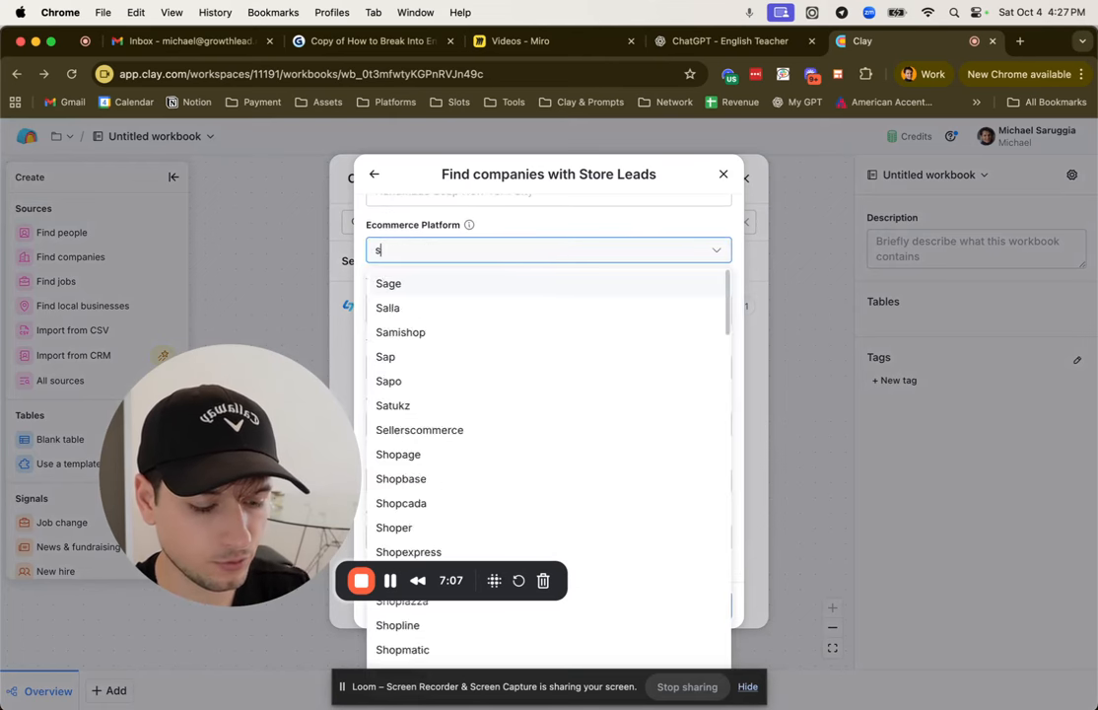
text(hopi)
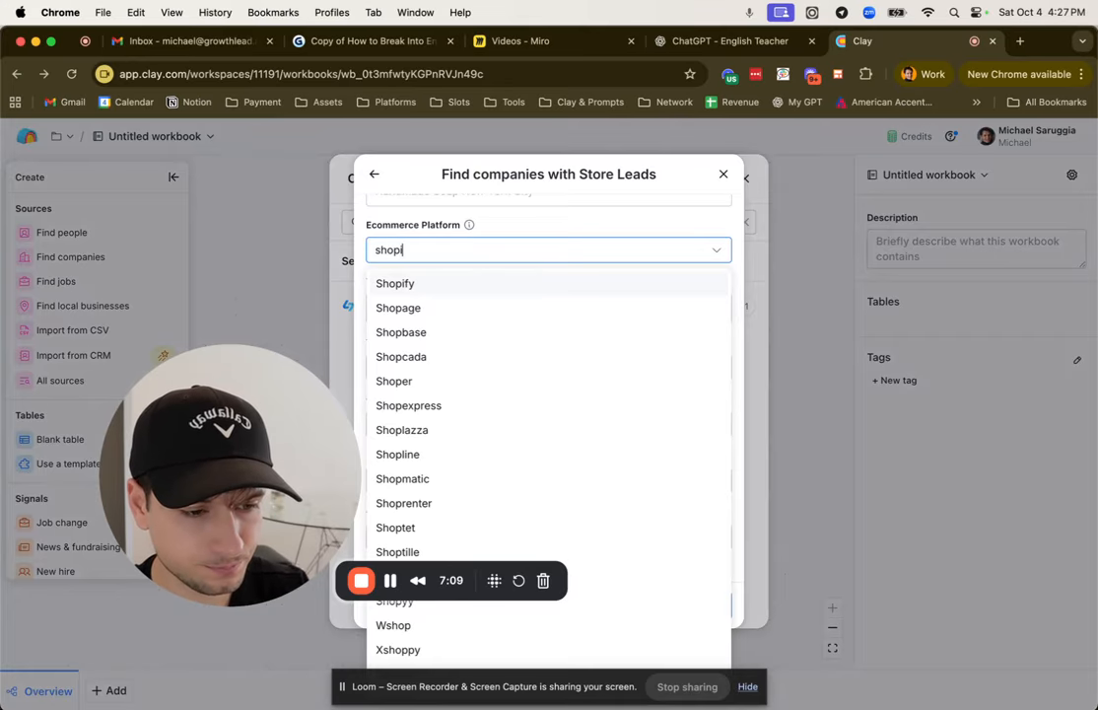
click(514, 285)
Step: Set the number of results to 100 for the Store Leads search
scroll(537, 296, down, 2)
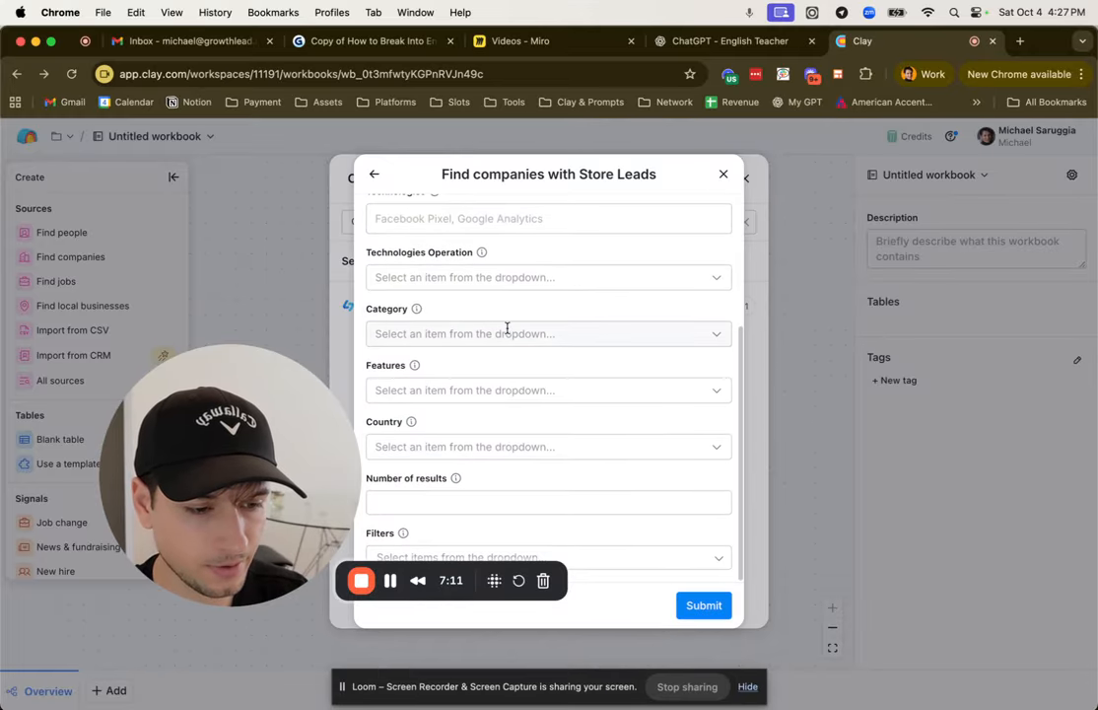
drag(307, 516, 220, 519)
click(492, 506)
text(100)
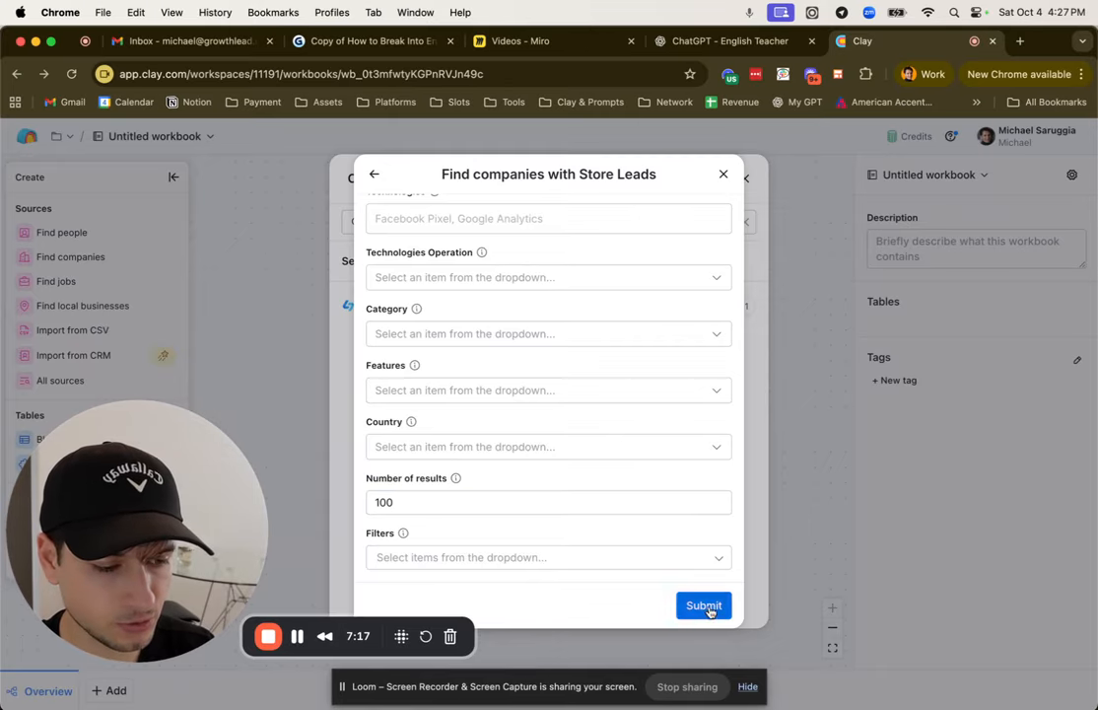
Step: Add the Estimated Monthly Revenue Maximum and Estimated Monthly Revenue Minimum filters to the search
click(577, 562)
text(revenue)
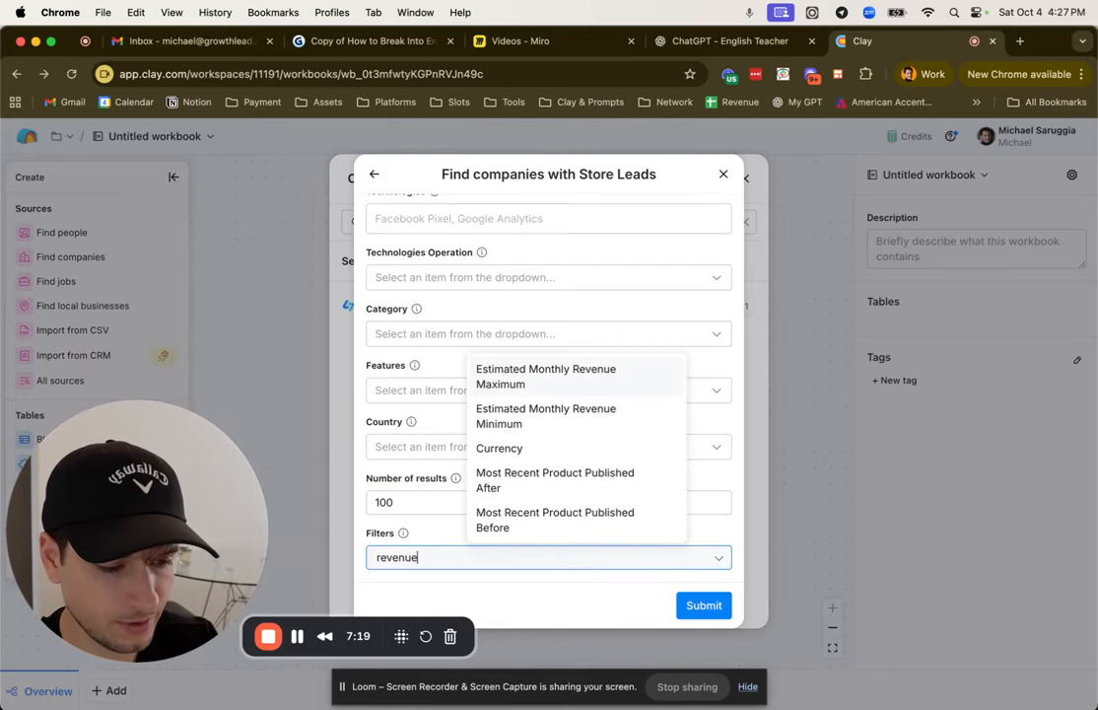
click(634, 385)
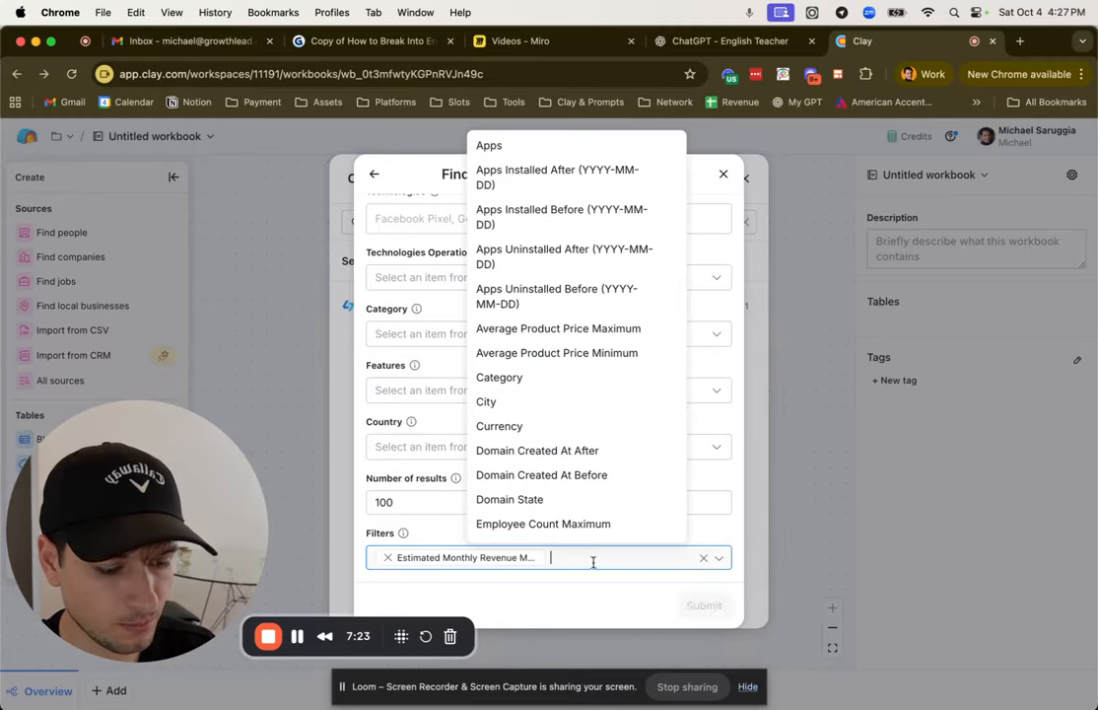
text(reve)
click(621, 193)
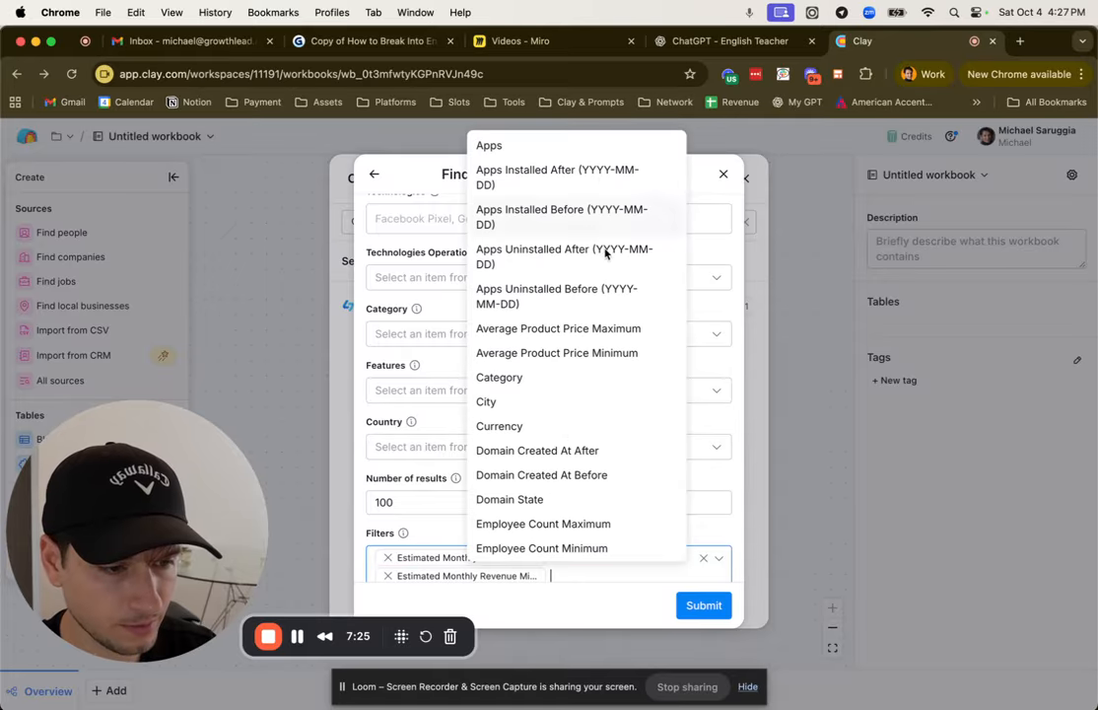
click(711, 523)
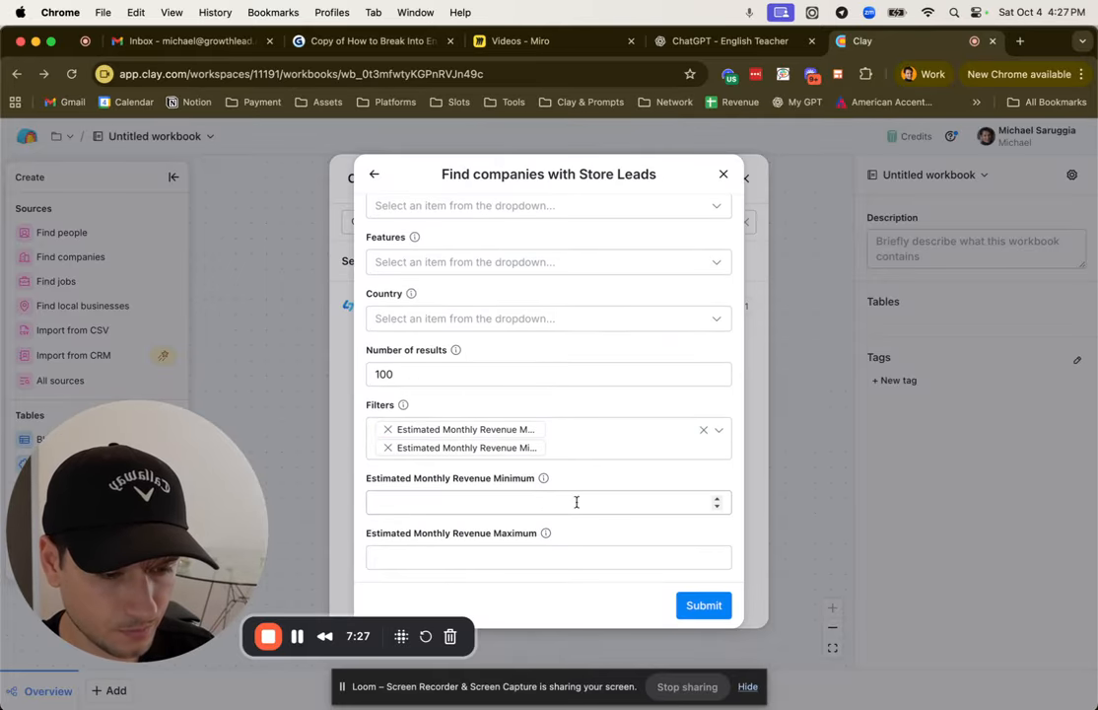
Step: Set the estimated monthly revenue minimum to 1000000 and maximum to 20000000, and submit the Store Leads search
click(533, 500)
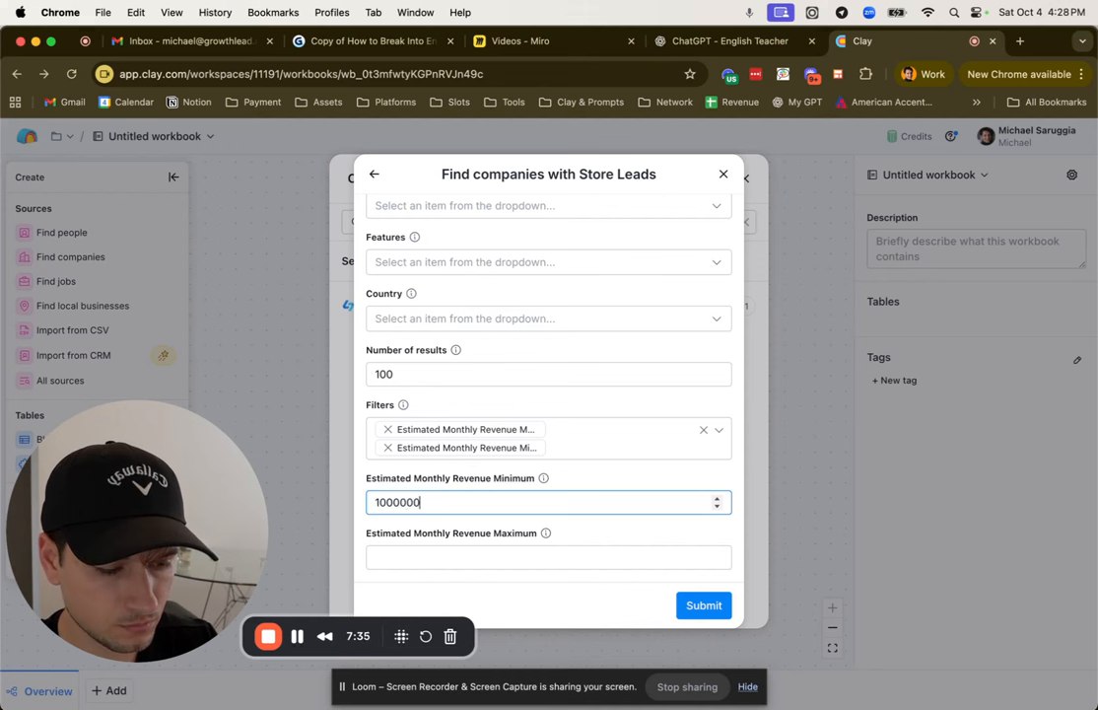
click(543, 555)
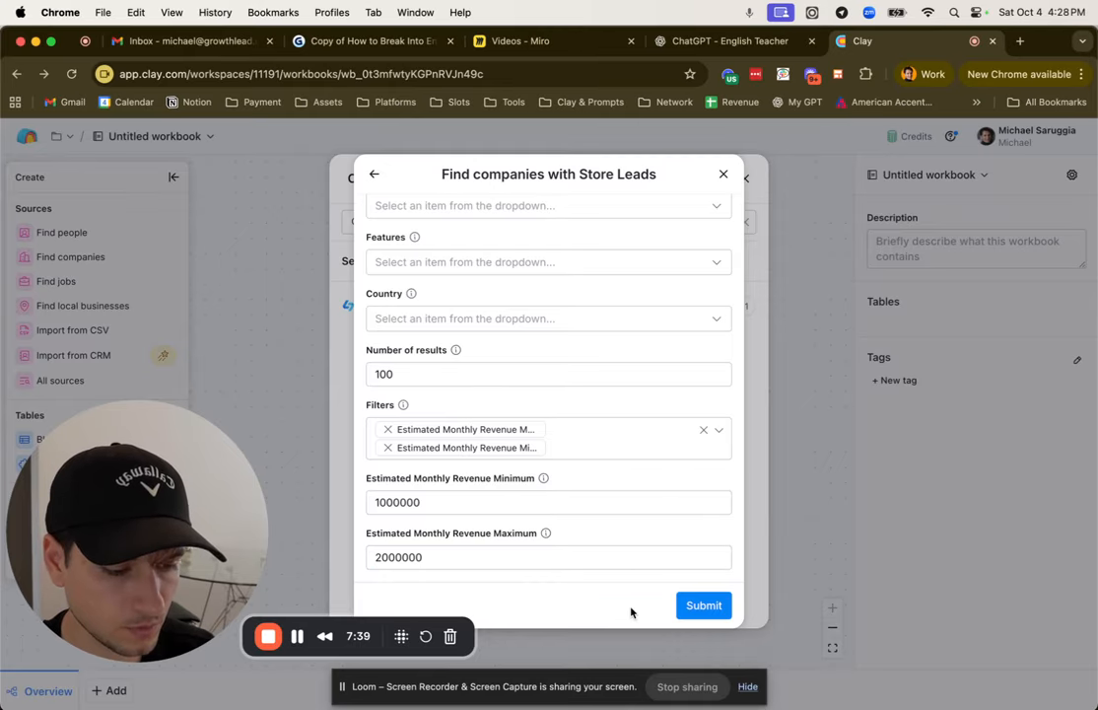
click(582, 596)
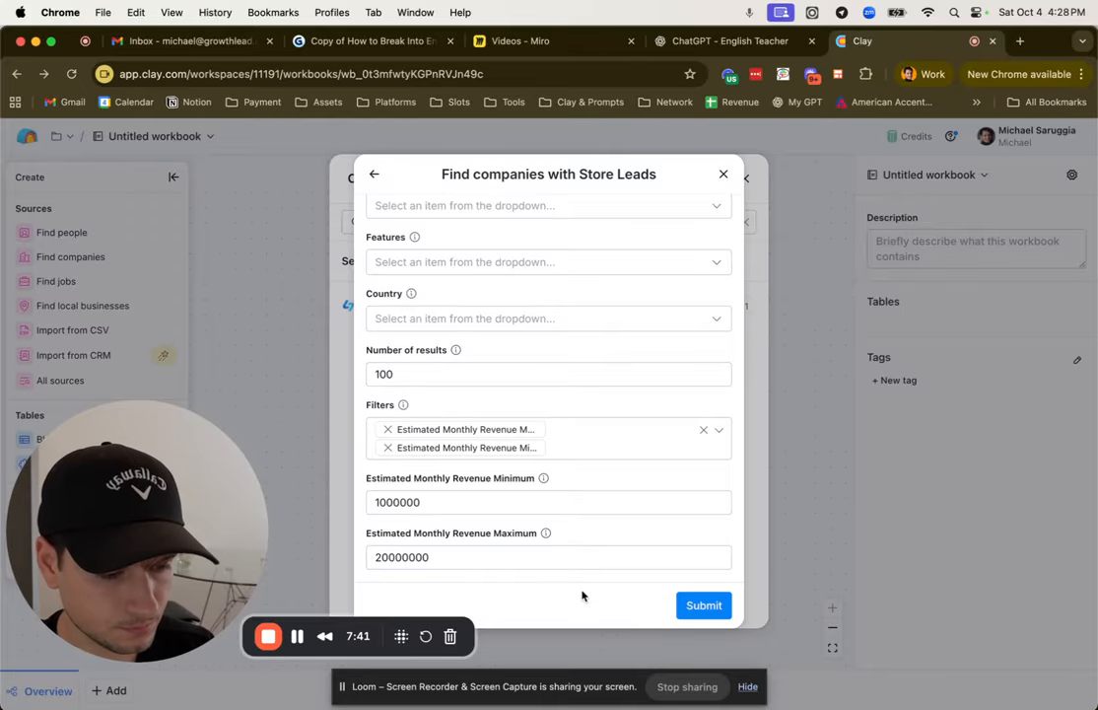
click(680, 607)
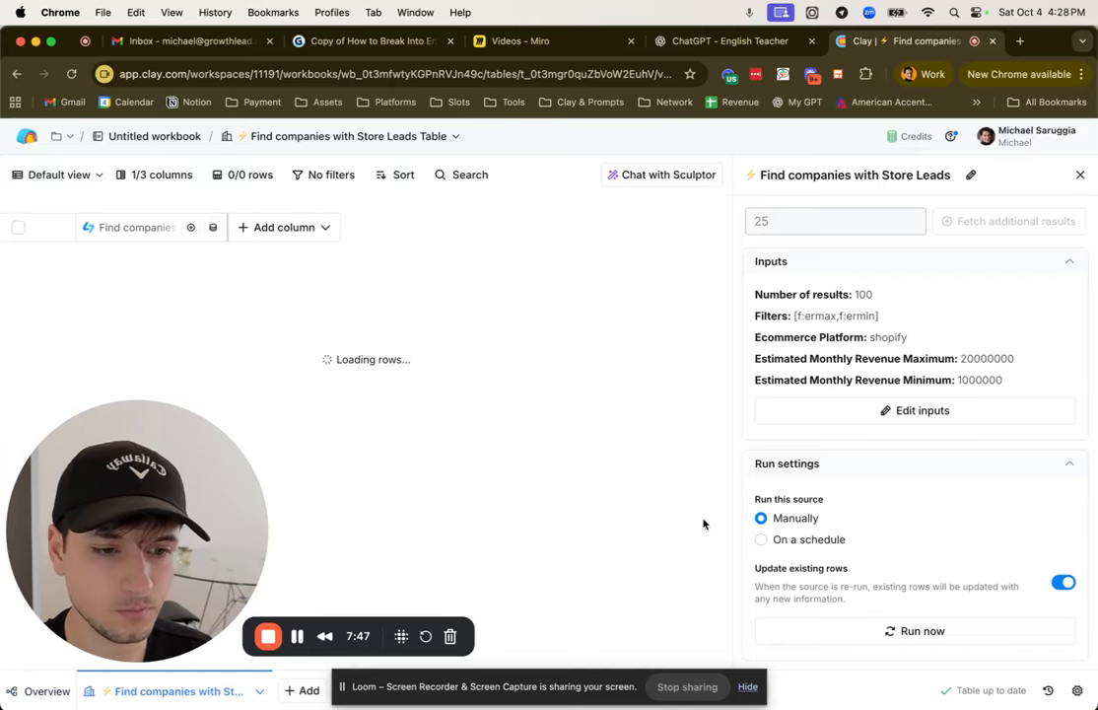
Step: Open the cell details of the first Store Leads result and add its Name field as a new column
click(1080, 176)
click(162, 276)
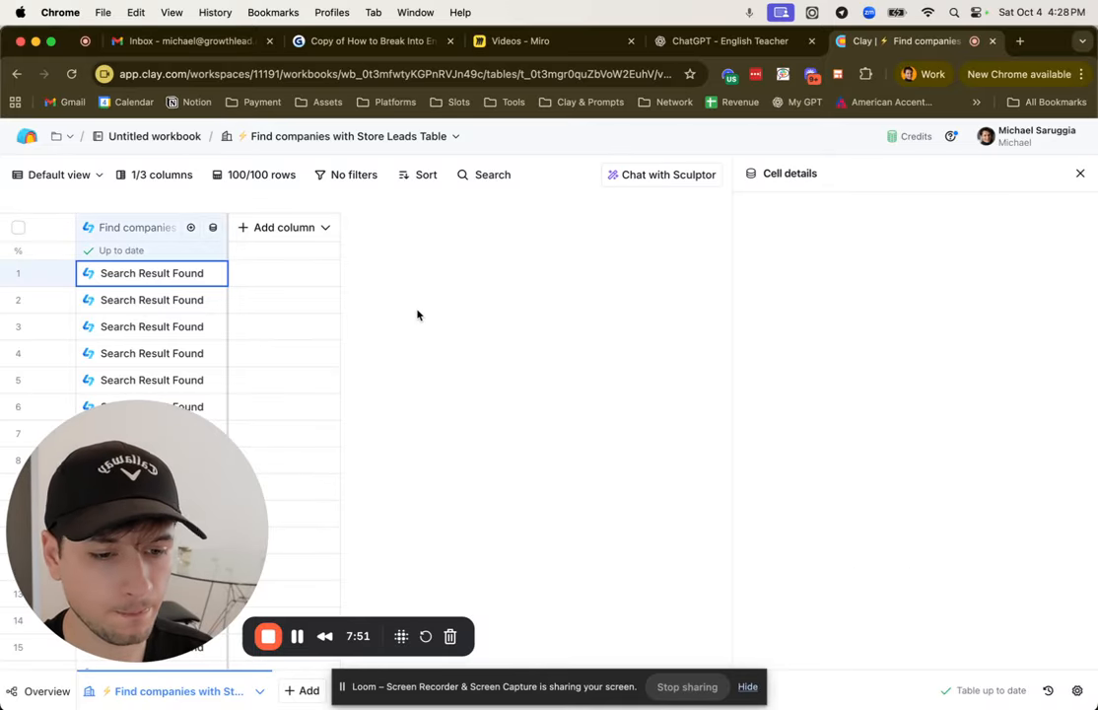
click(1031, 340)
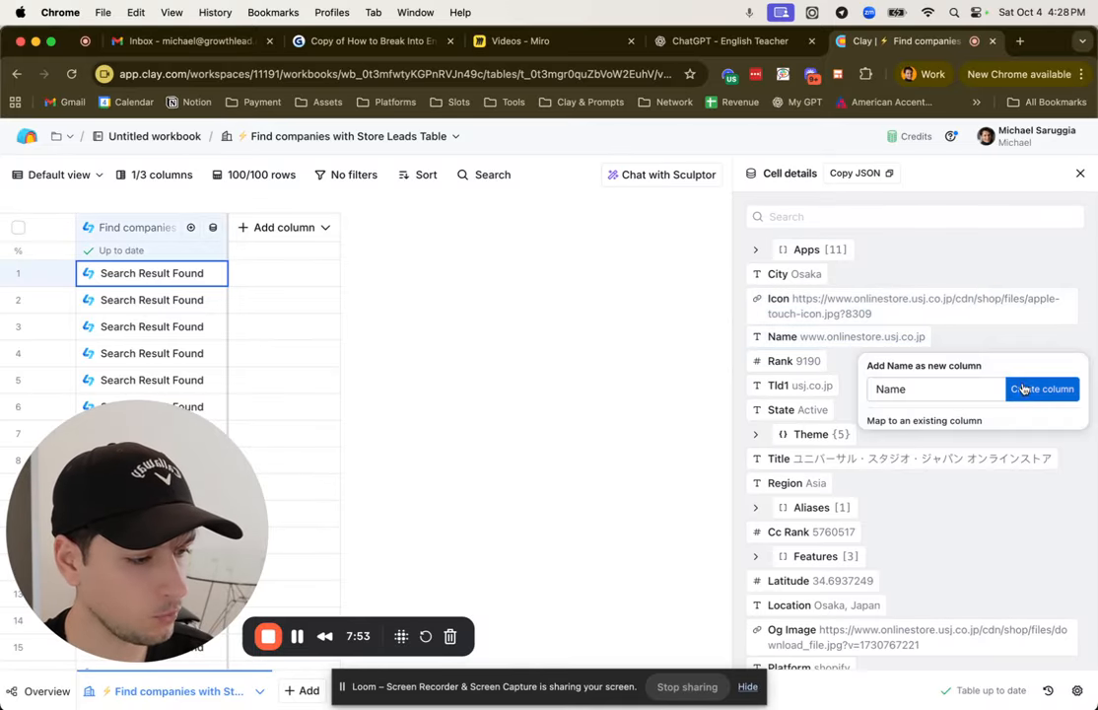
click(1037, 388)
Step: Add the Platform and Max Price fields from the cell details as new table columns
scroll(1010, 345, down, 2)
scroll(939, 385, down, 5)
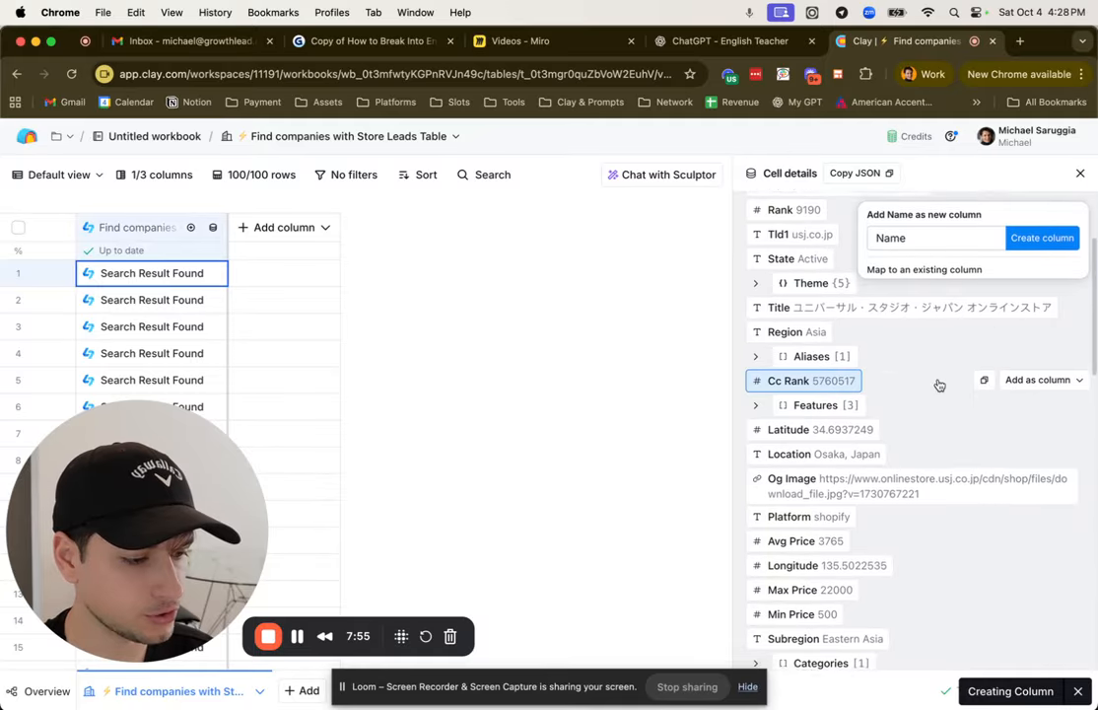
scroll(926, 423, down, 1)
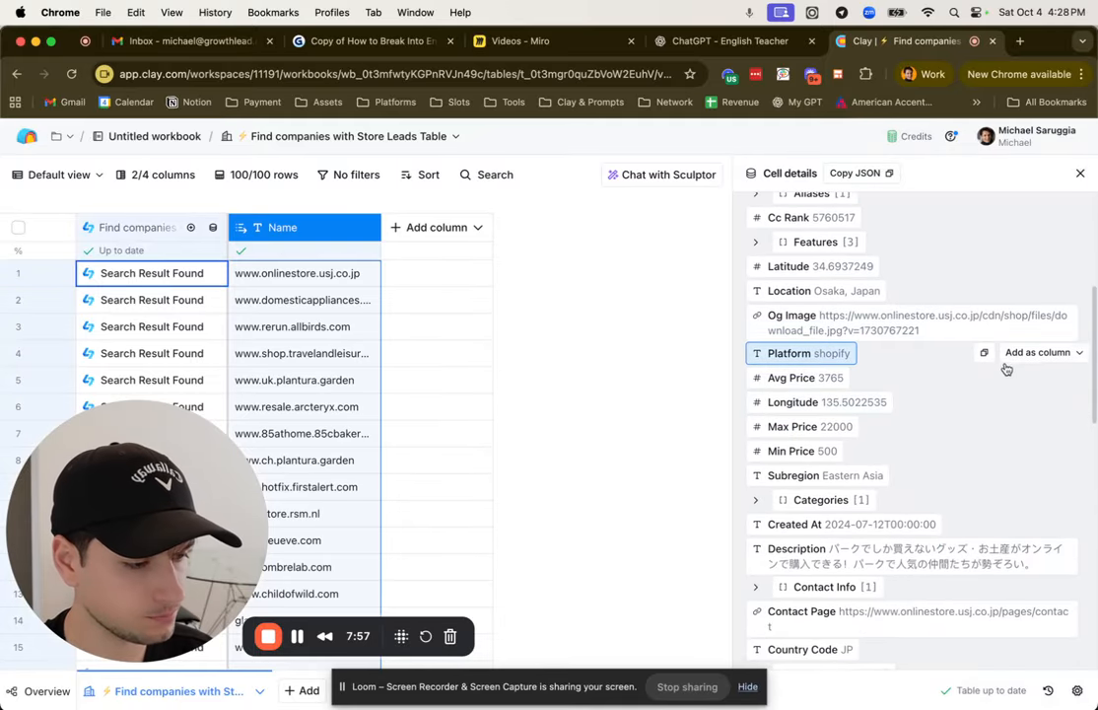
click(1030, 354)
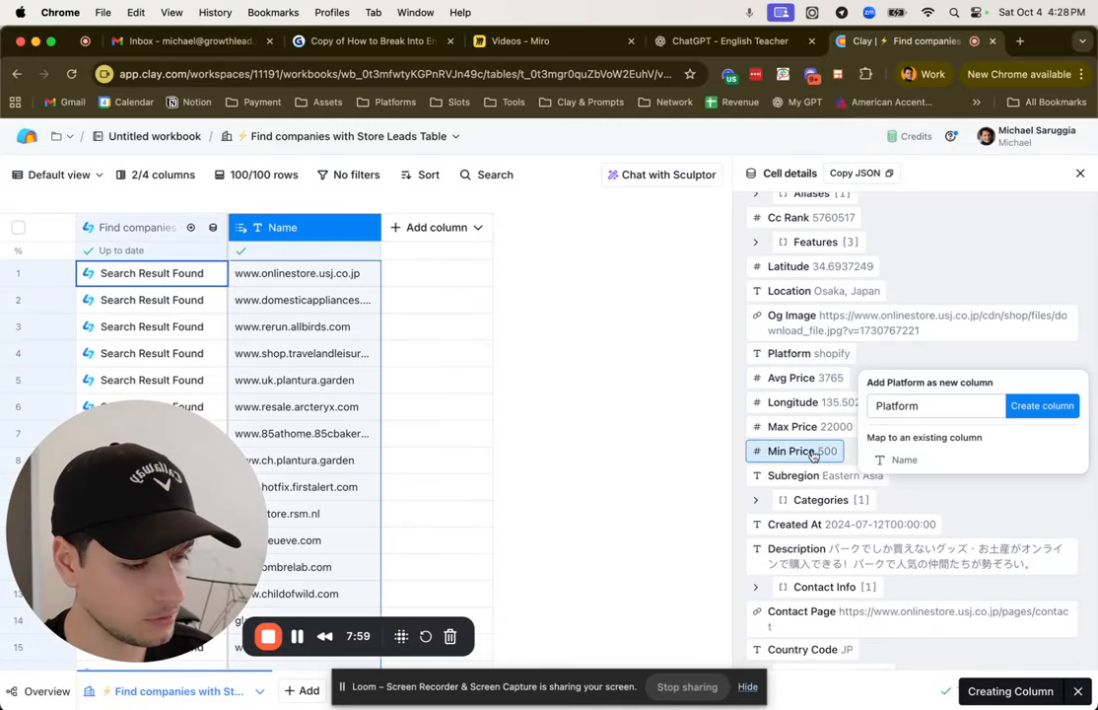
click(1021, 427)
click(1015, 478)
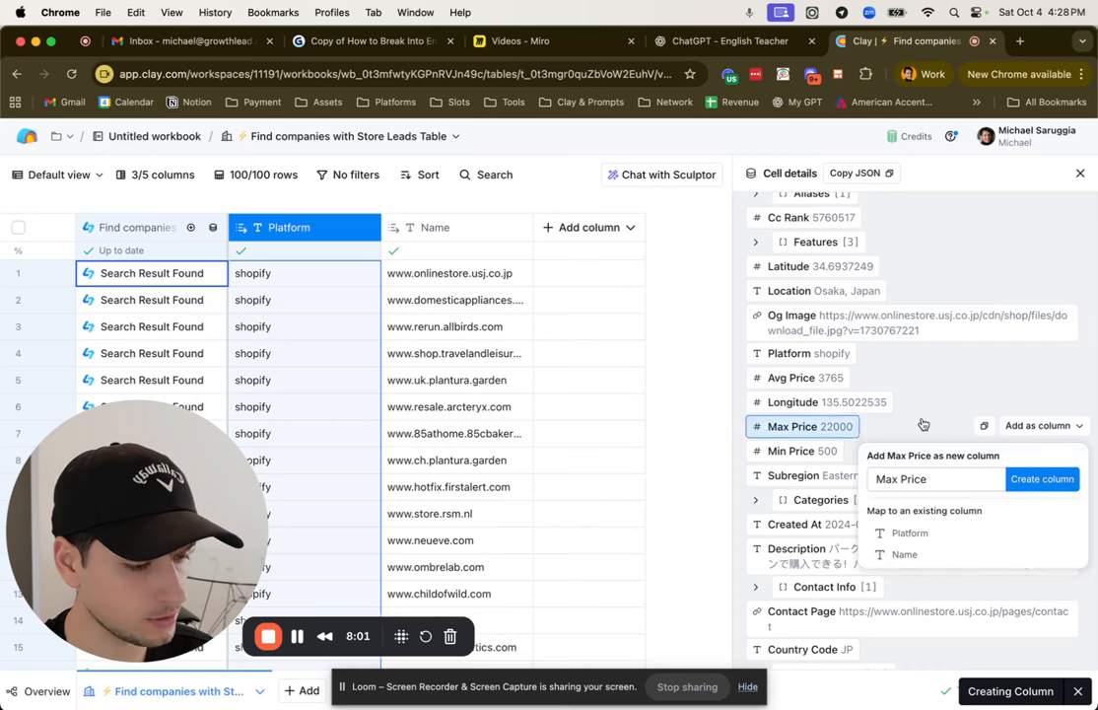
Step: Add the Employee Count field from the cell details as a new column
scroll(912, 422, down, 5)
scroll(903, 453, down, 2)
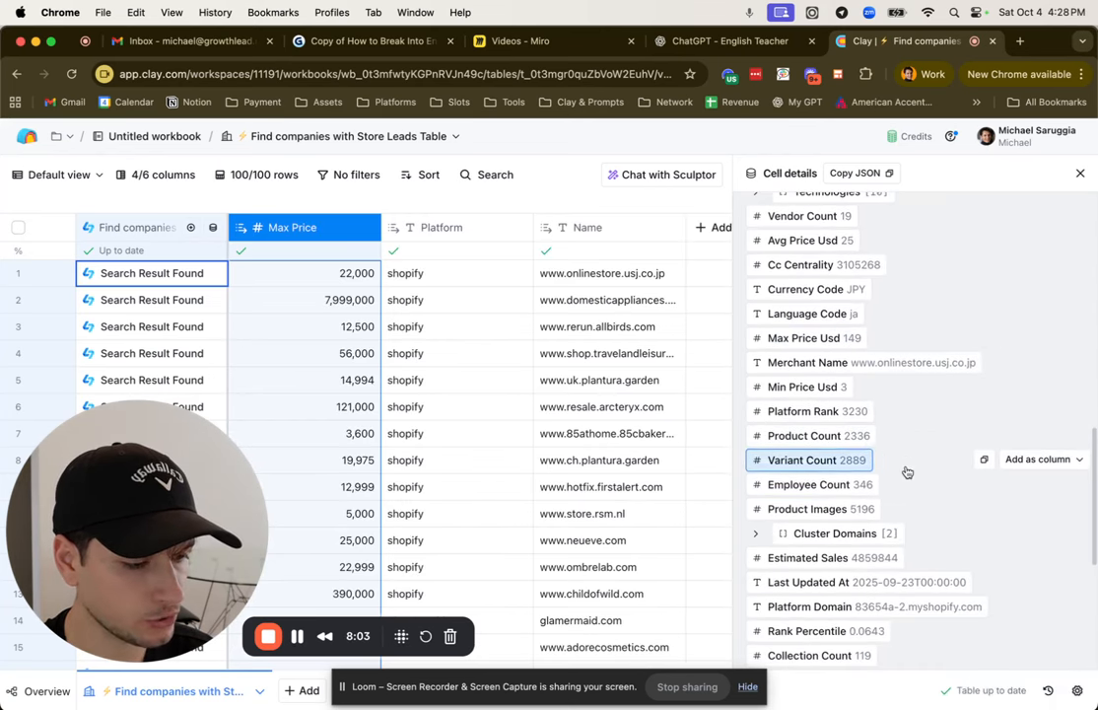
scroll(900, 488, down, 4)
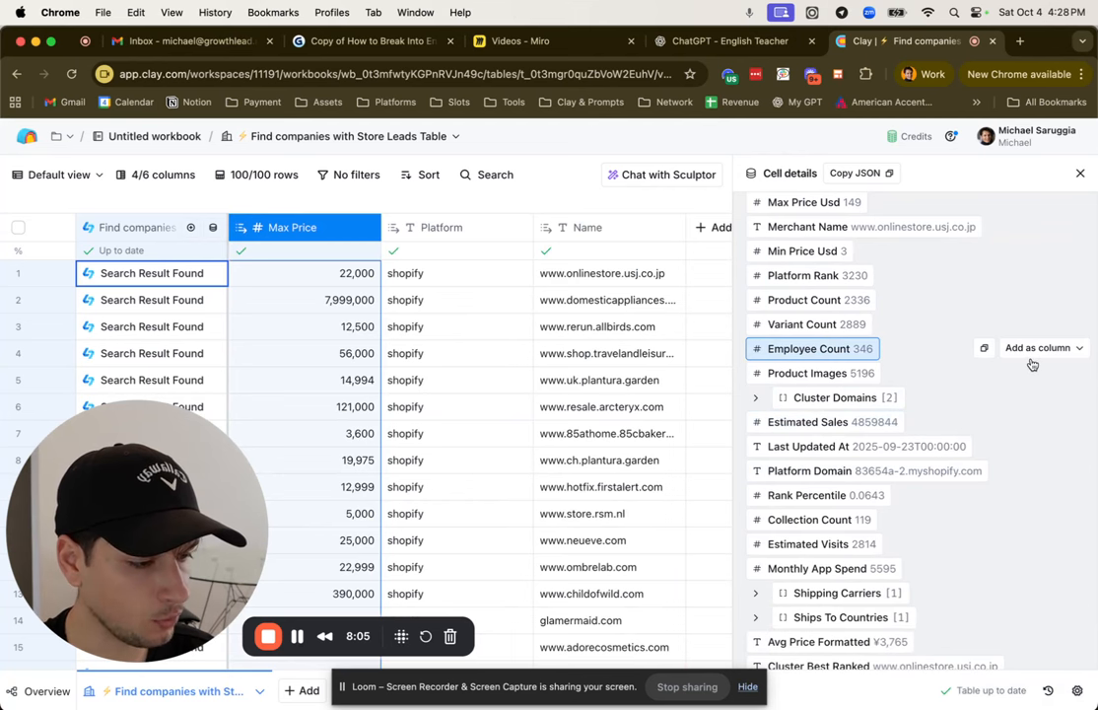
click(1034, 351)
click(1041, 400)
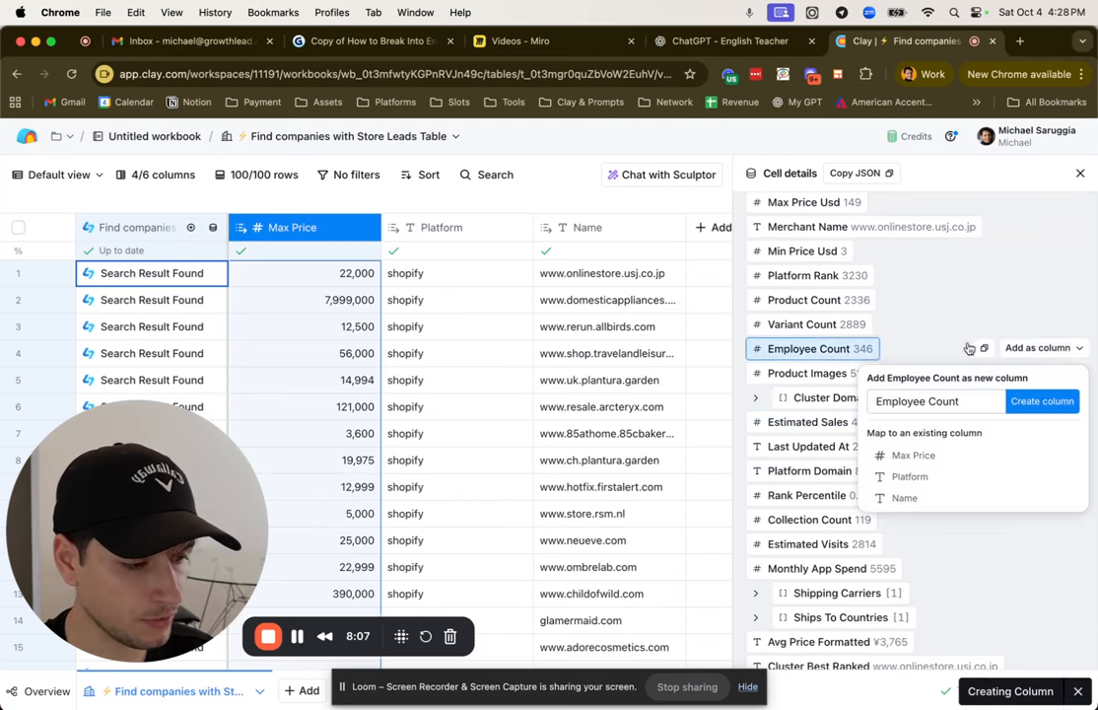
Step: Add the Estimated Page Views field as a new column and close the cell details
scroll(946, 364, down, 4)
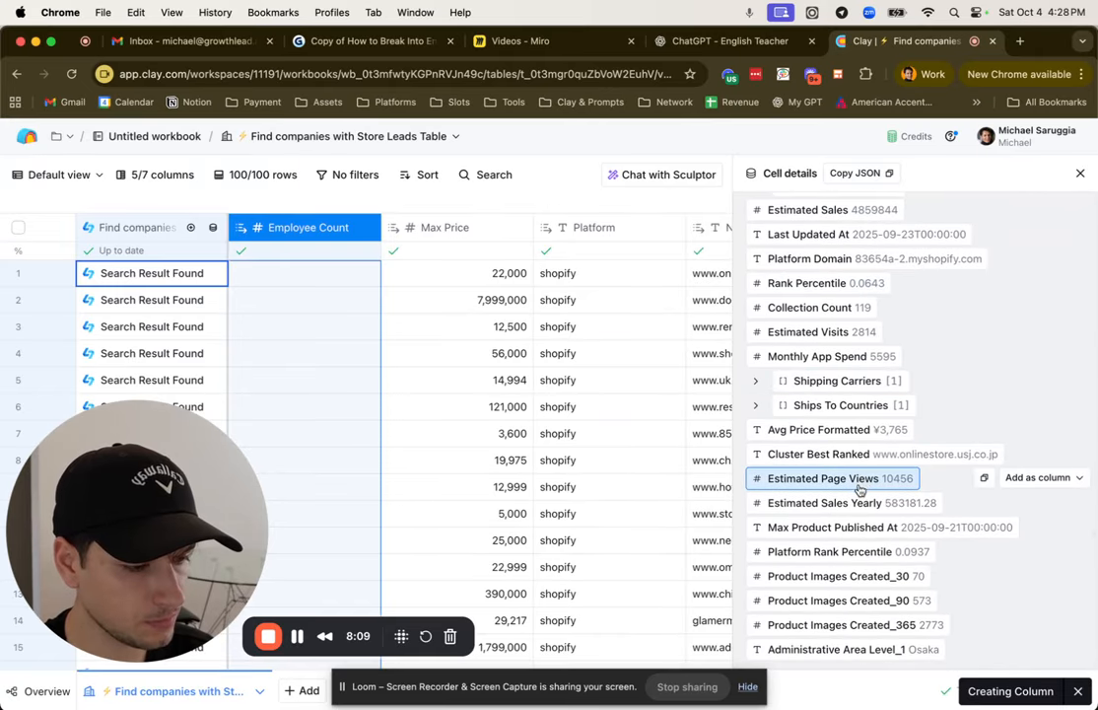
click(1040, 478)
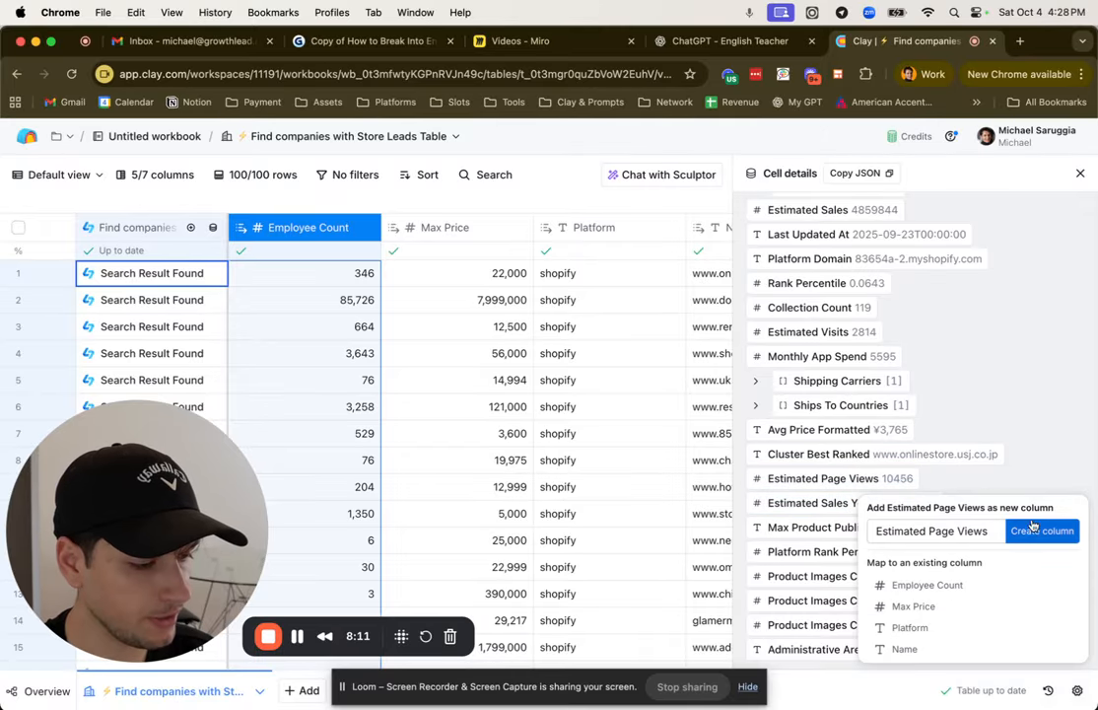
click(1081, 174)
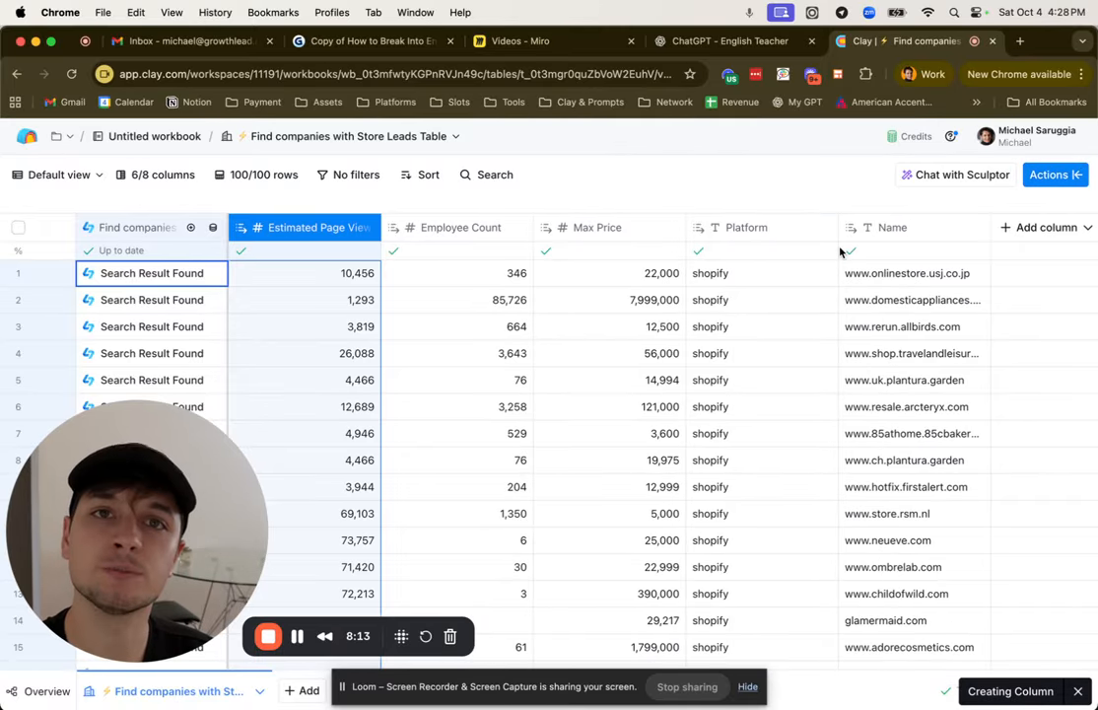
Step: Switch to the Miro board and view the Scrape Leads and Enrich Data frames
click(515, 41)
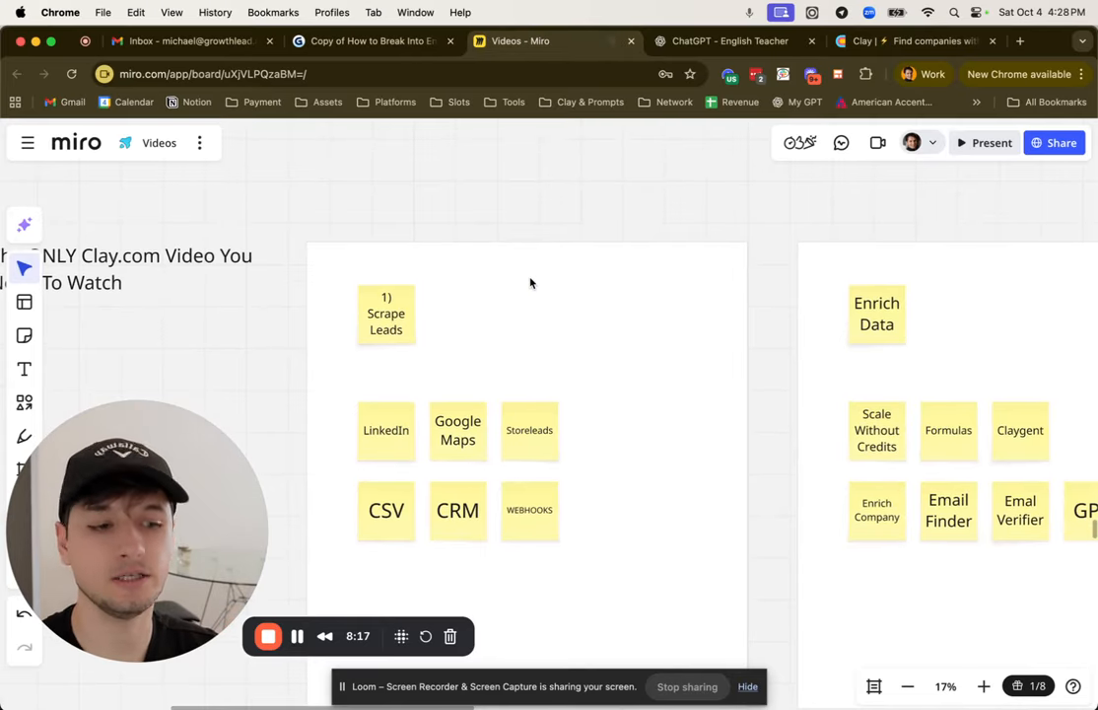
scroll(530, 283, right, 10)
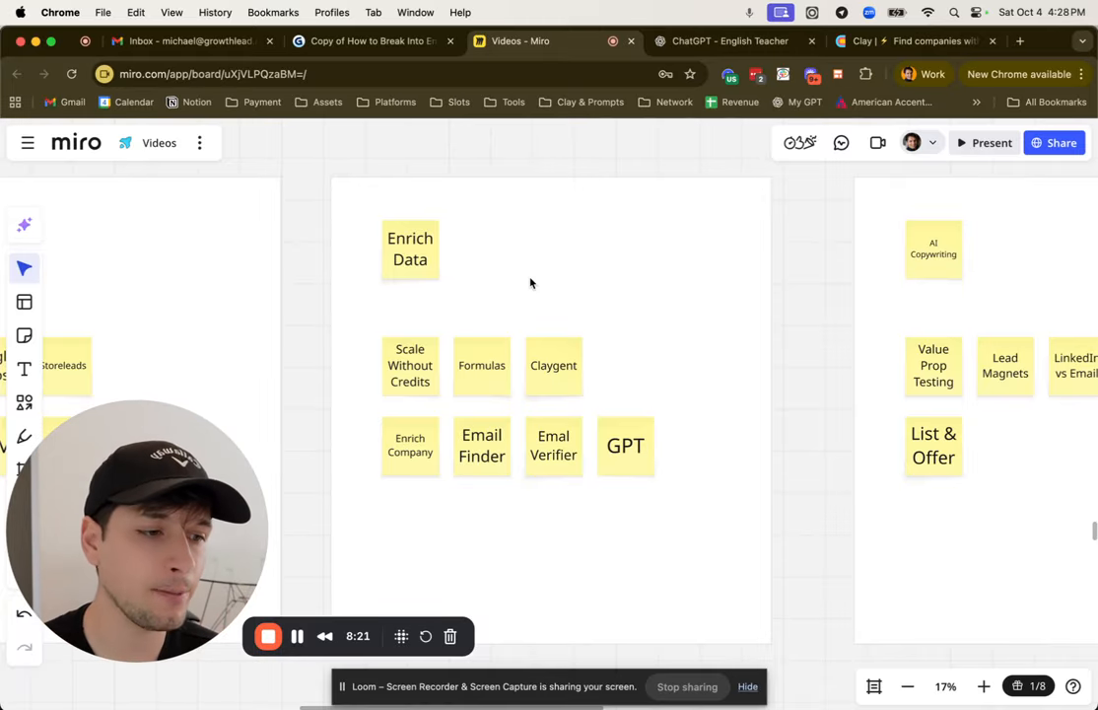
Step: Switch back to Clay and check the workspace's available credits and their rollover date
click(899, 51)
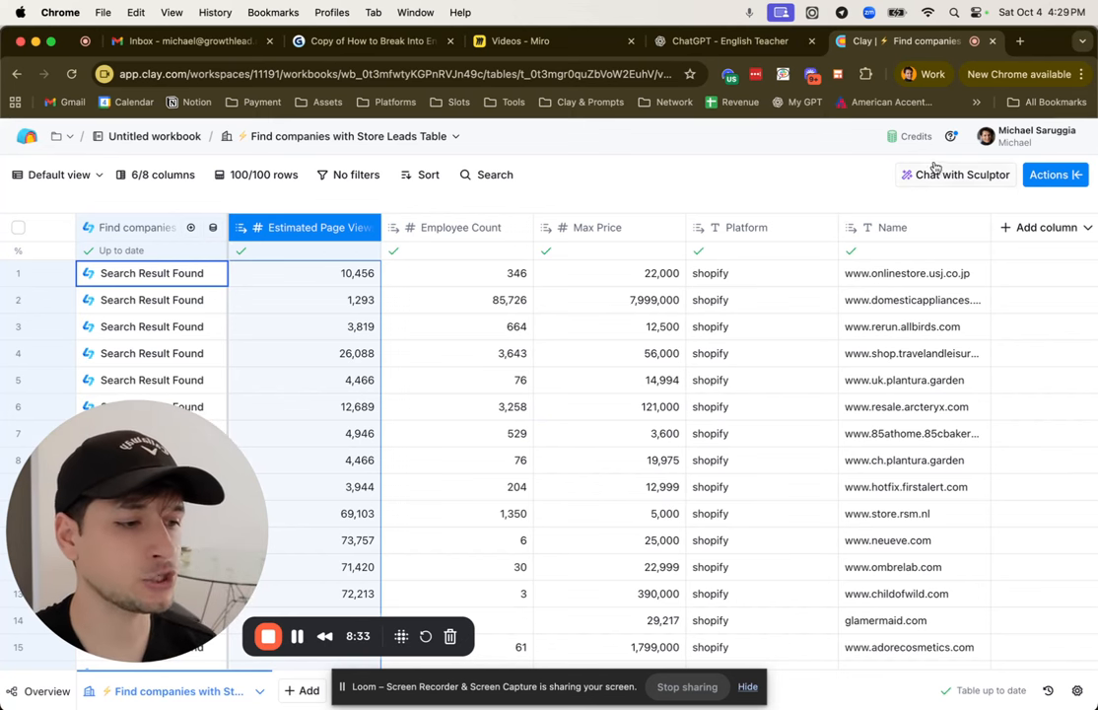
click(911, 136)
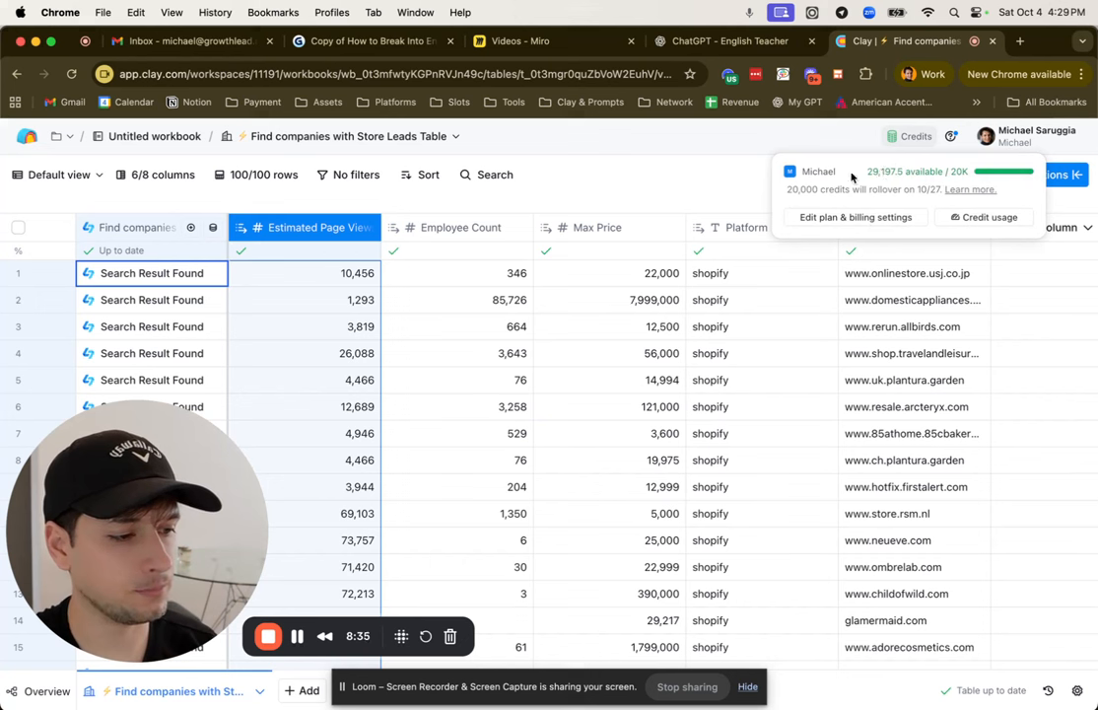
triple_click(805, 199)
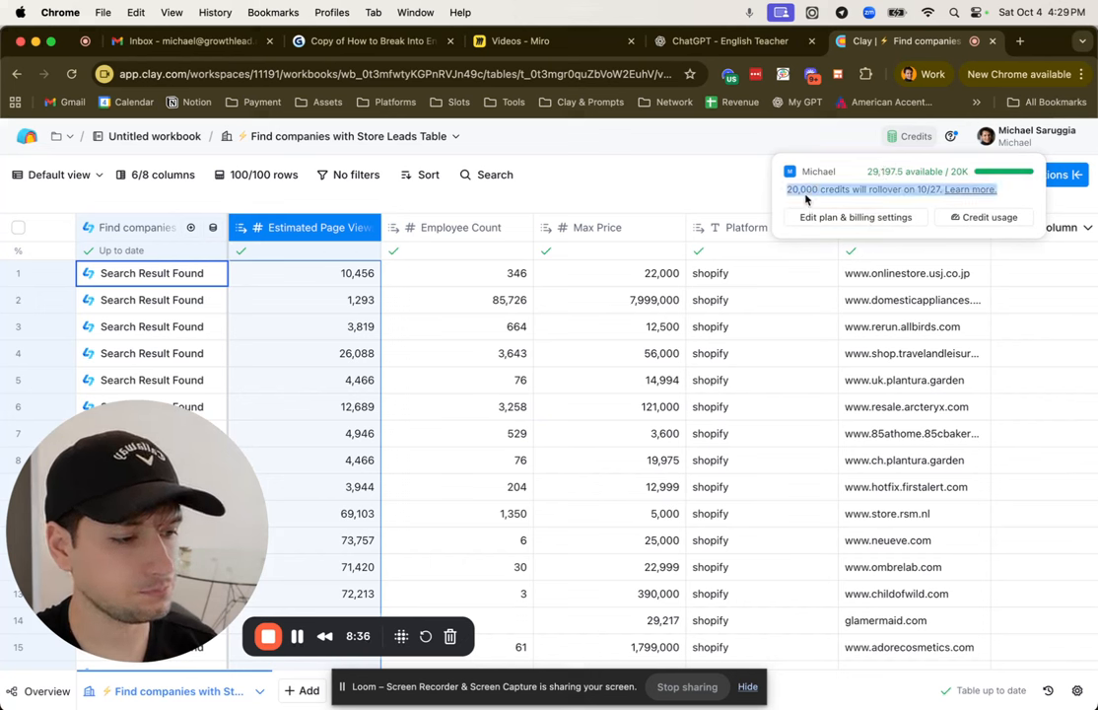
click(858, 189)
click(607, 178)
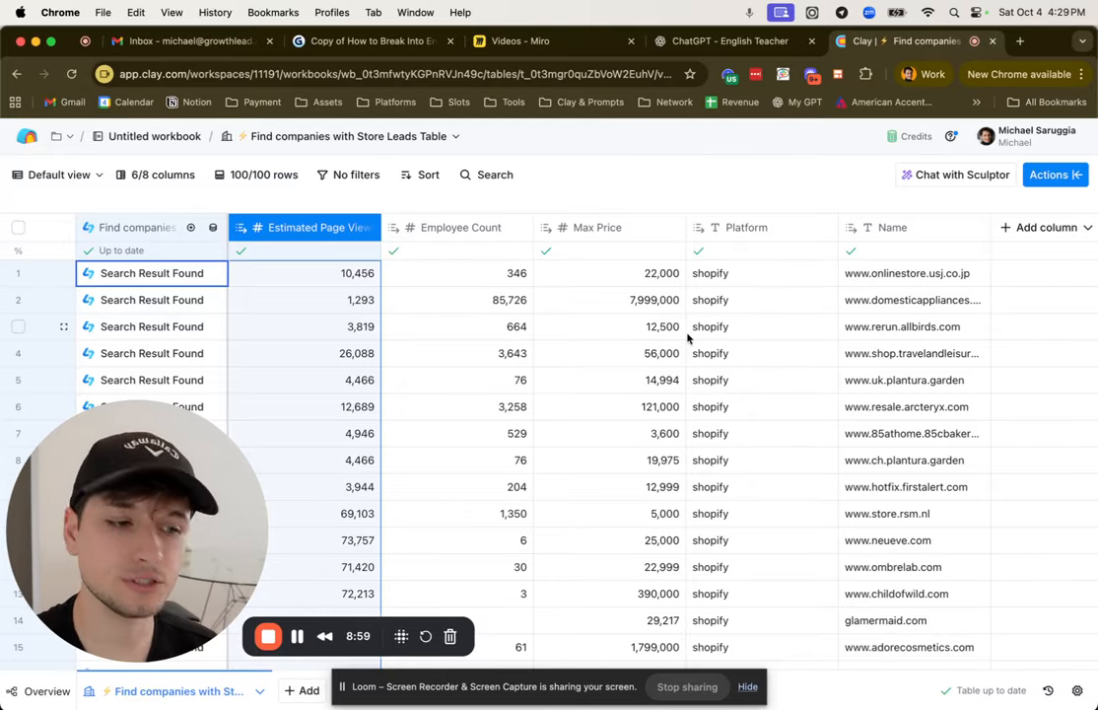
scroll(699, 358, right, 2)
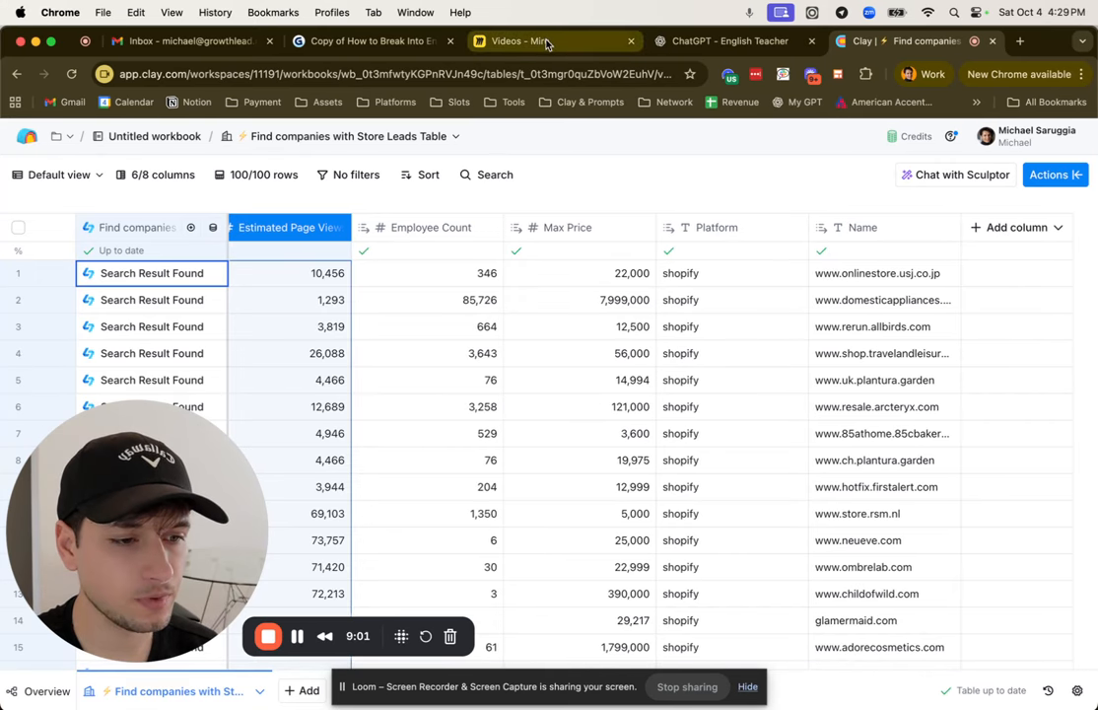
Step: Switch to the Miro board and highlight the sticky notes listing the topics under Enrich Data
click(503, 37)
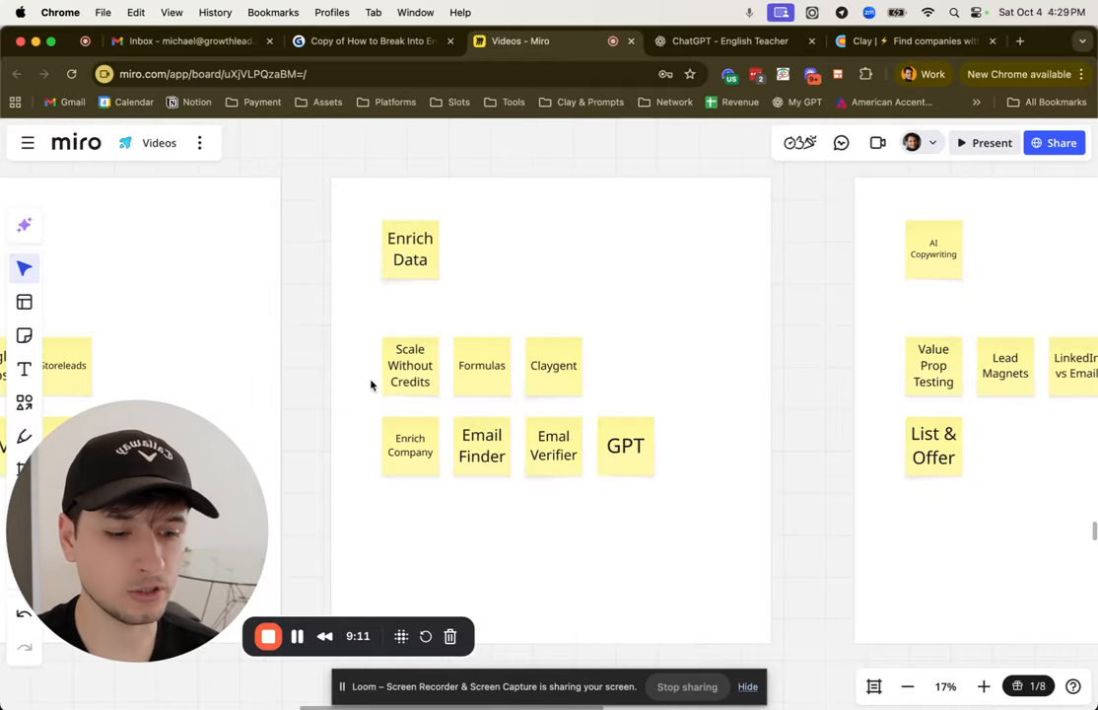
scroll(399, 500, up, 2)
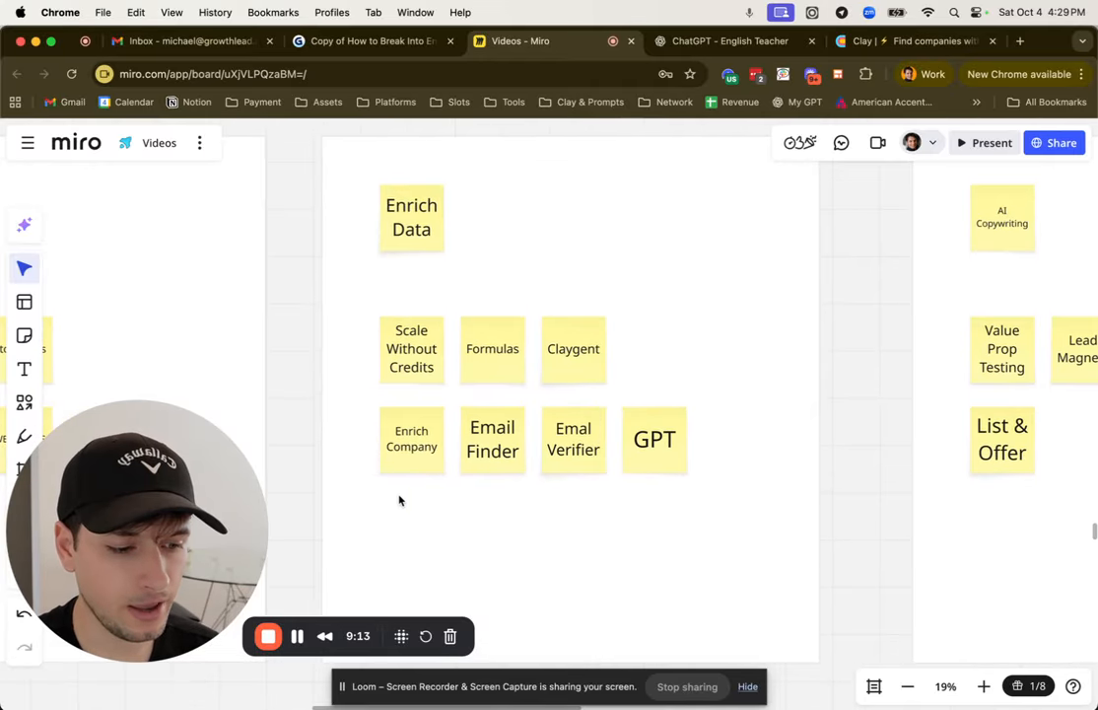
drag(353, 360, 720, 471)
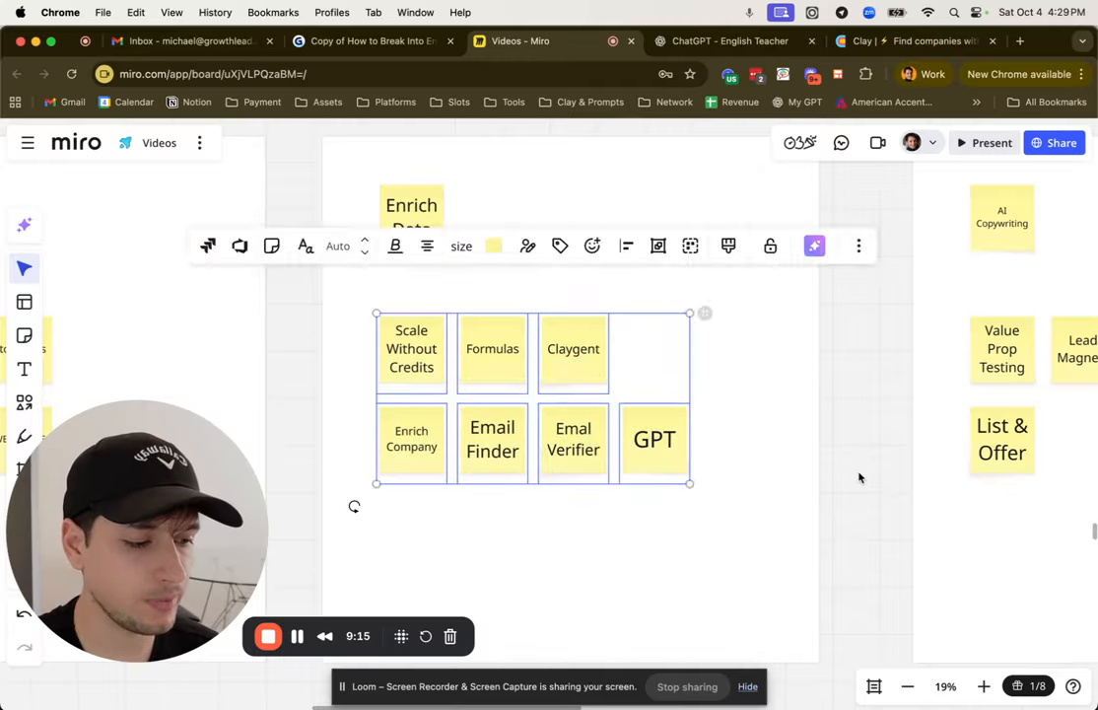
click(816, 461)
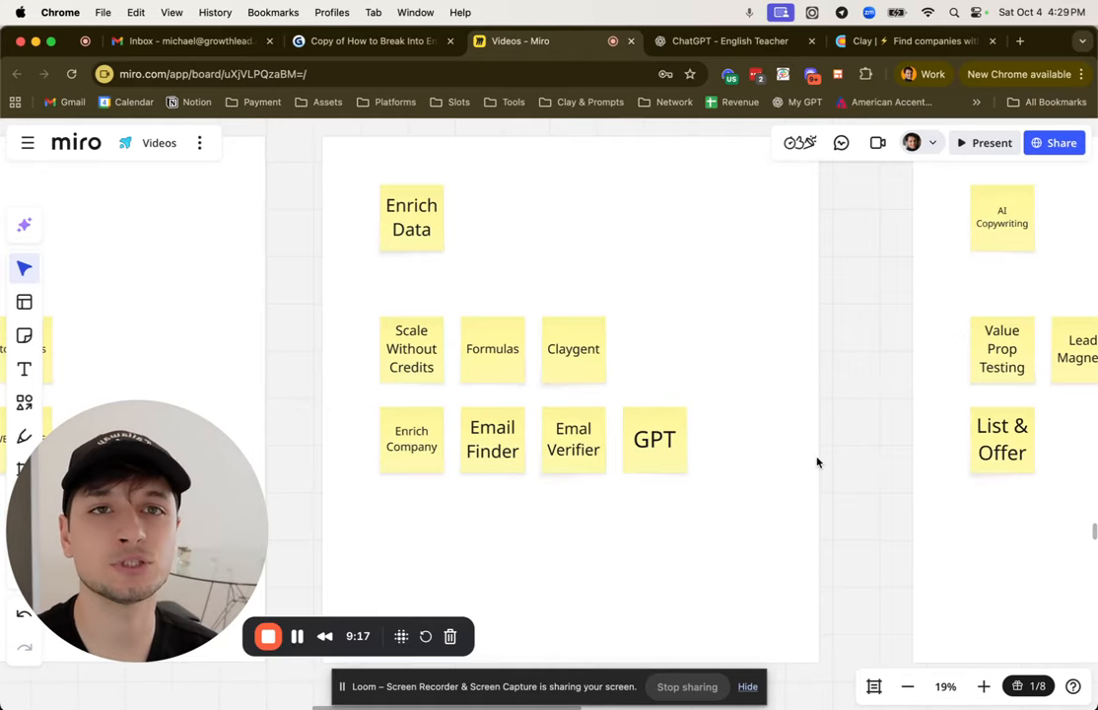
Step: Switch to Clay and display the enrichments available for the Store Leads table
click(892, 40)
click(1054, 175)
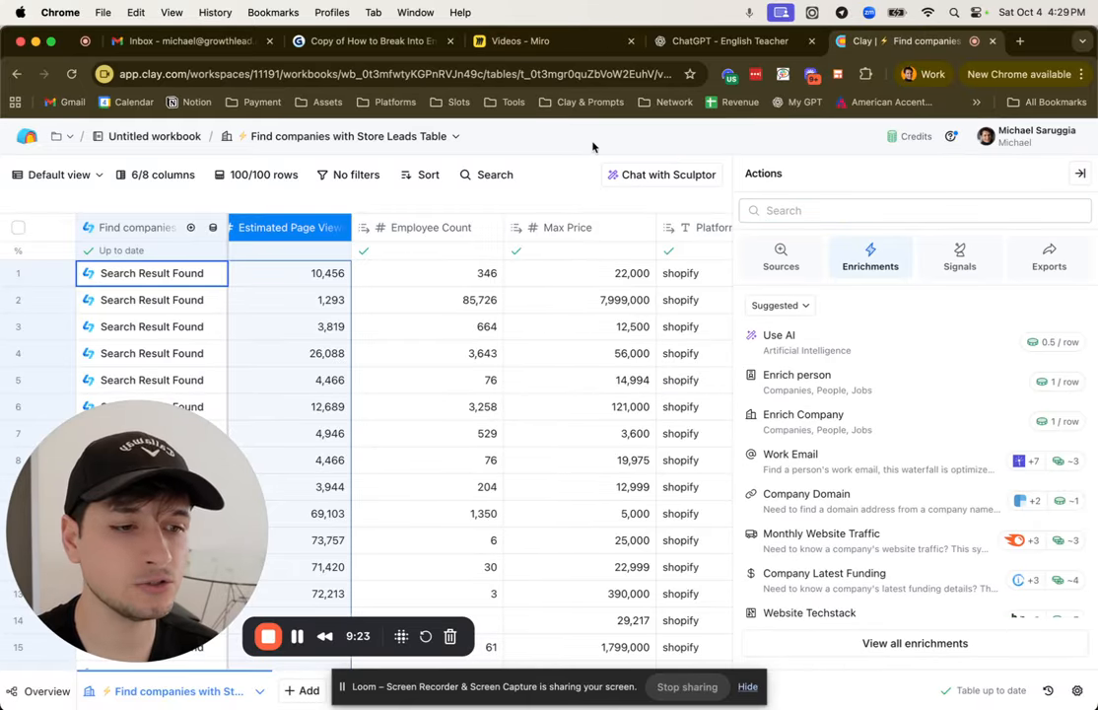
Step: Switch to the Miro board and highlight the Scrape Leads sticky notes, followed by the Enrich Data ones
click(558, 43)
scroll(573, 268, down, 5)
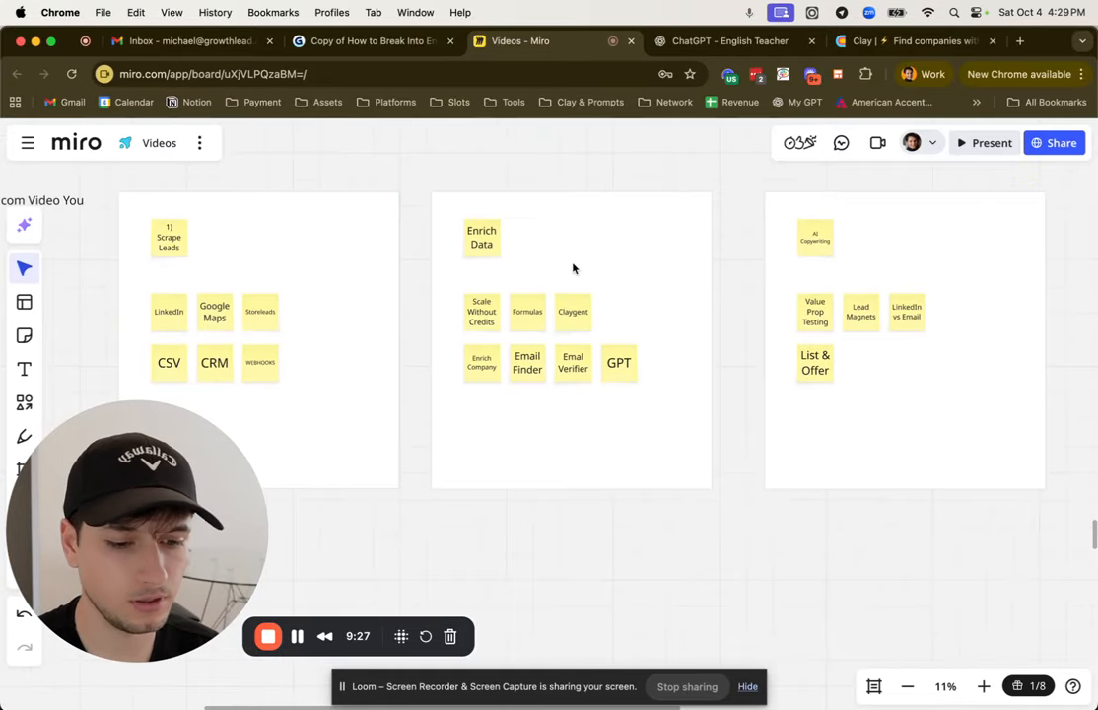
scroll(573, 268, left, 5)
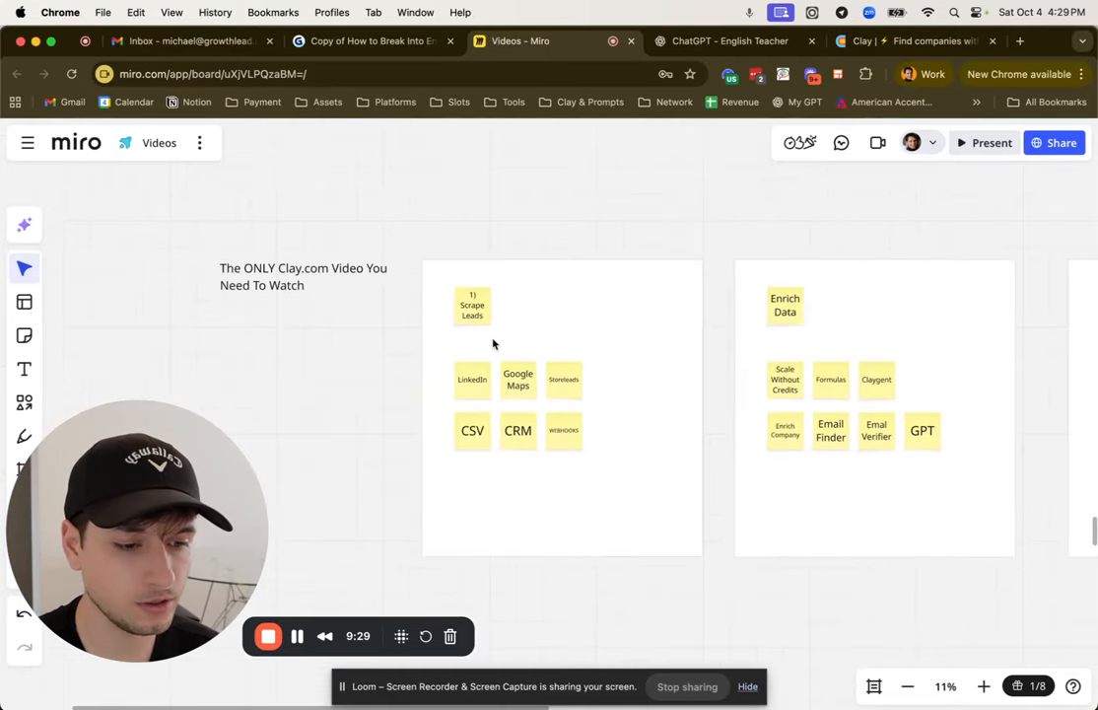
scroll(493, 343, up, 3)
drag(422, 292, 704, 523)
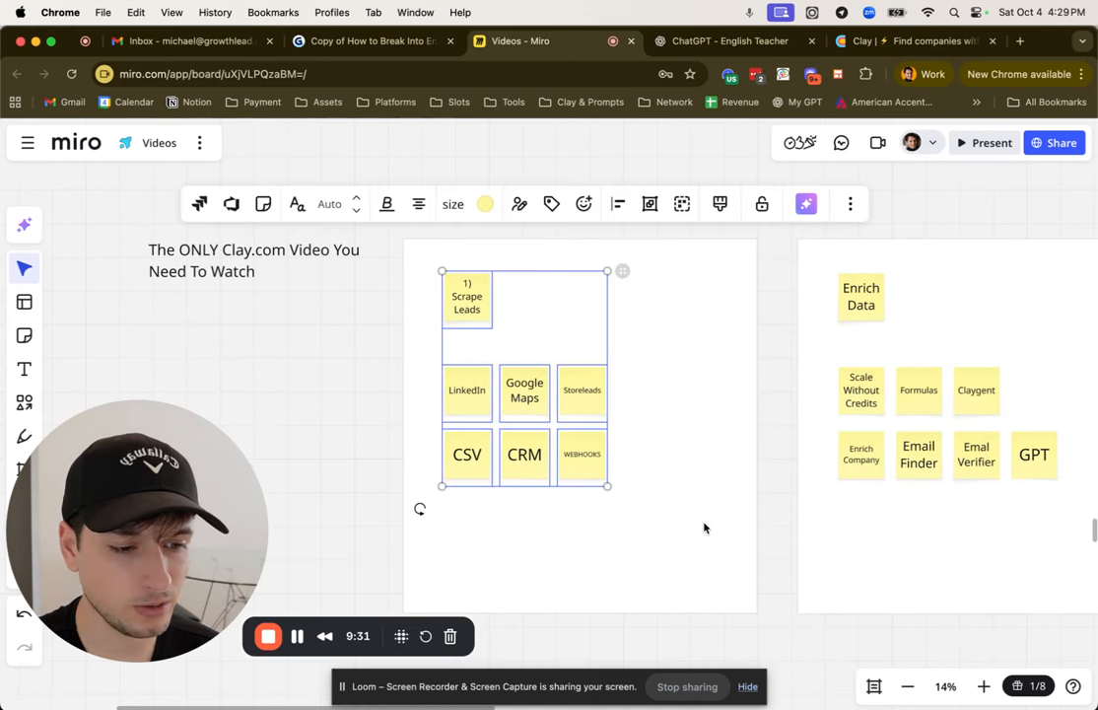
scroll(704, 524, right, 3)
drag(618, 250, 897, 465)
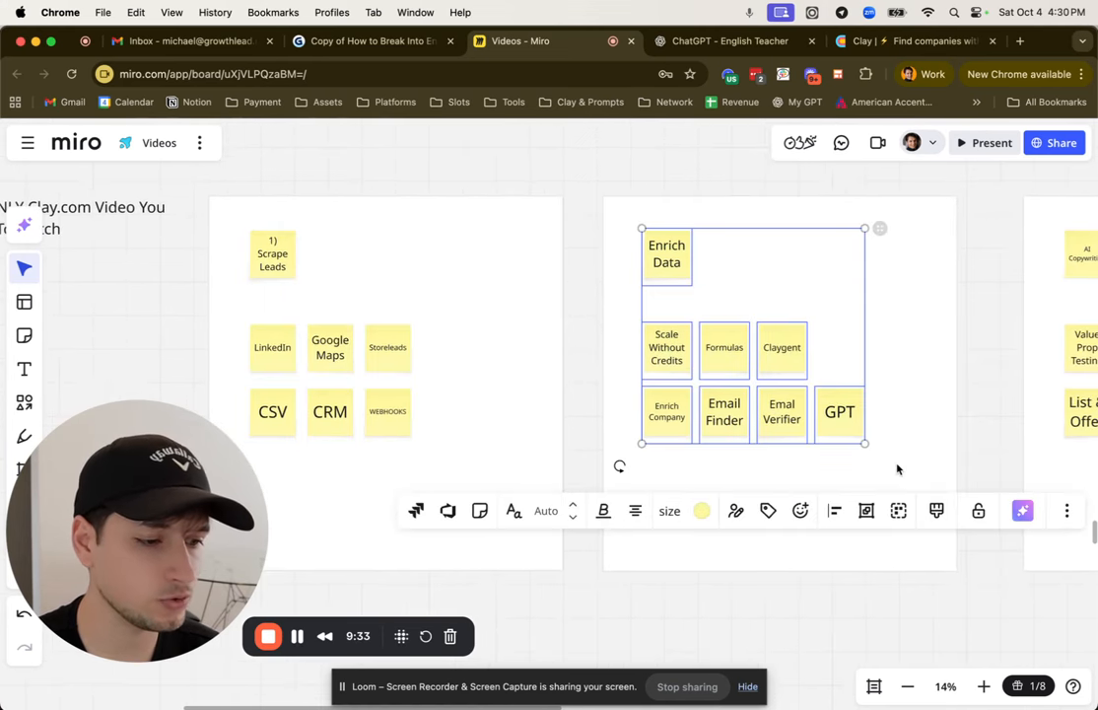
Step: Highlight the AI Copywriting and Outbound Messages sticky notes in turn, and bring the Intent Signals frame into view
scroll(897, 468, right, 5)
drag(609, 251, 878, 478)
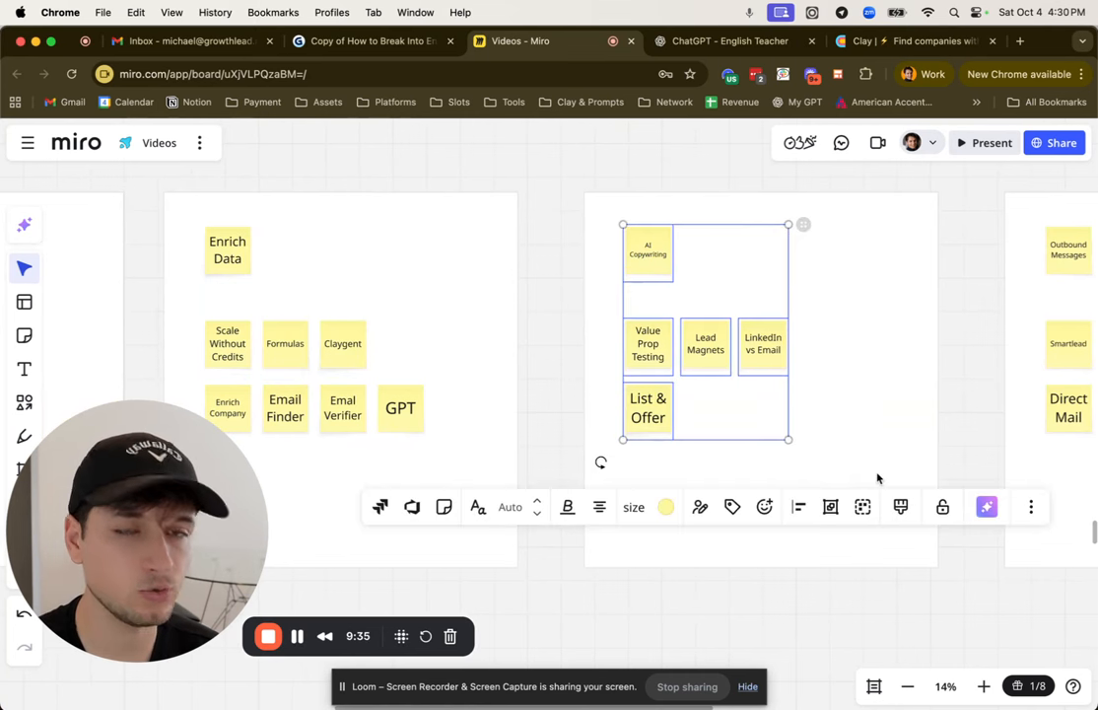
scroll(878, 478, right, 5)
scroll(877, 478, right, 5)
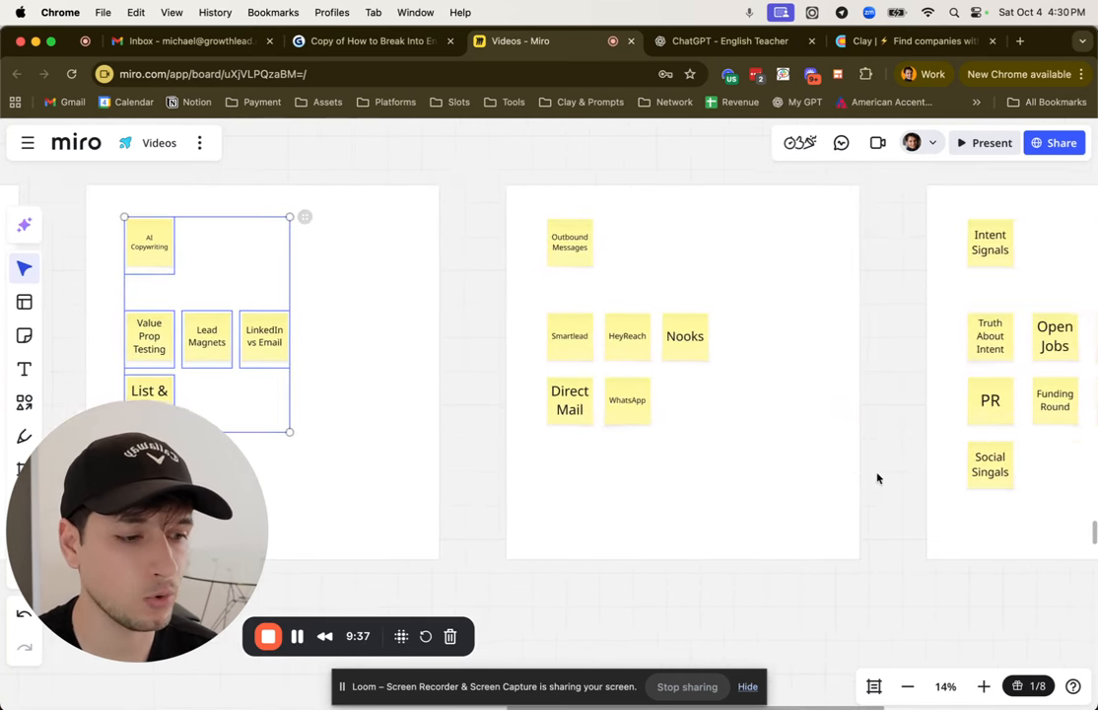
drag(511, 251, 777, 437)
scroll(777, 436, right, 5)
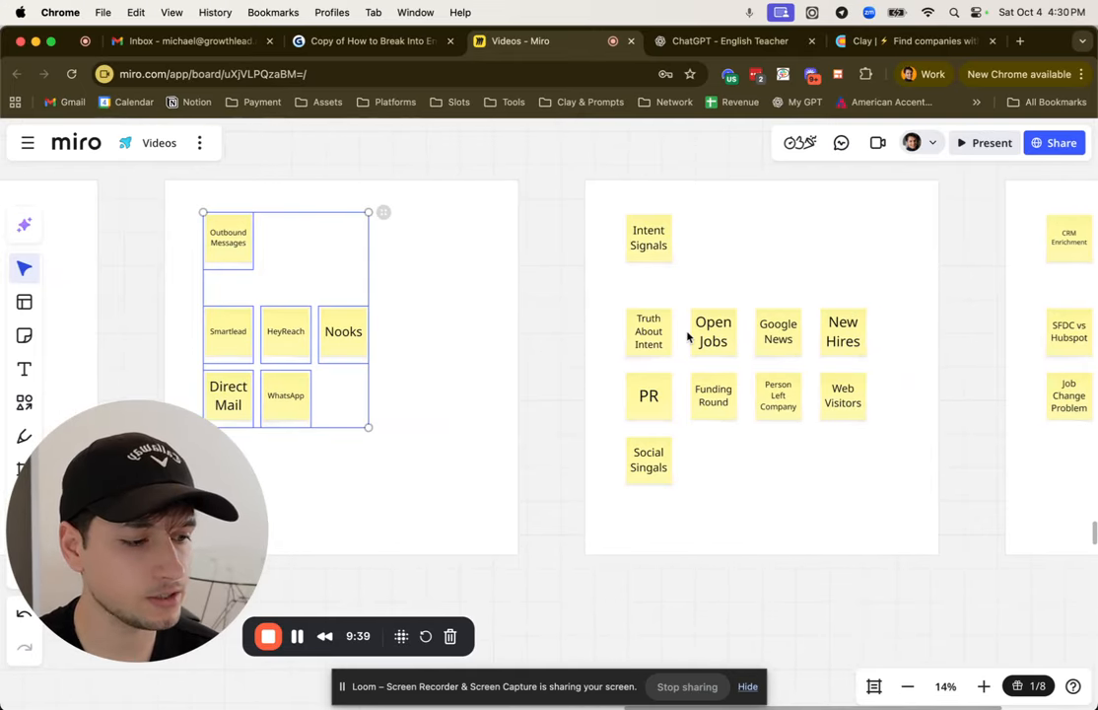
Step: Go back to the Enrich Data frame and select its Scale Without Credits sticky note
scroll(687, 337, left, 10)
scroll(688, 337, left, 5)
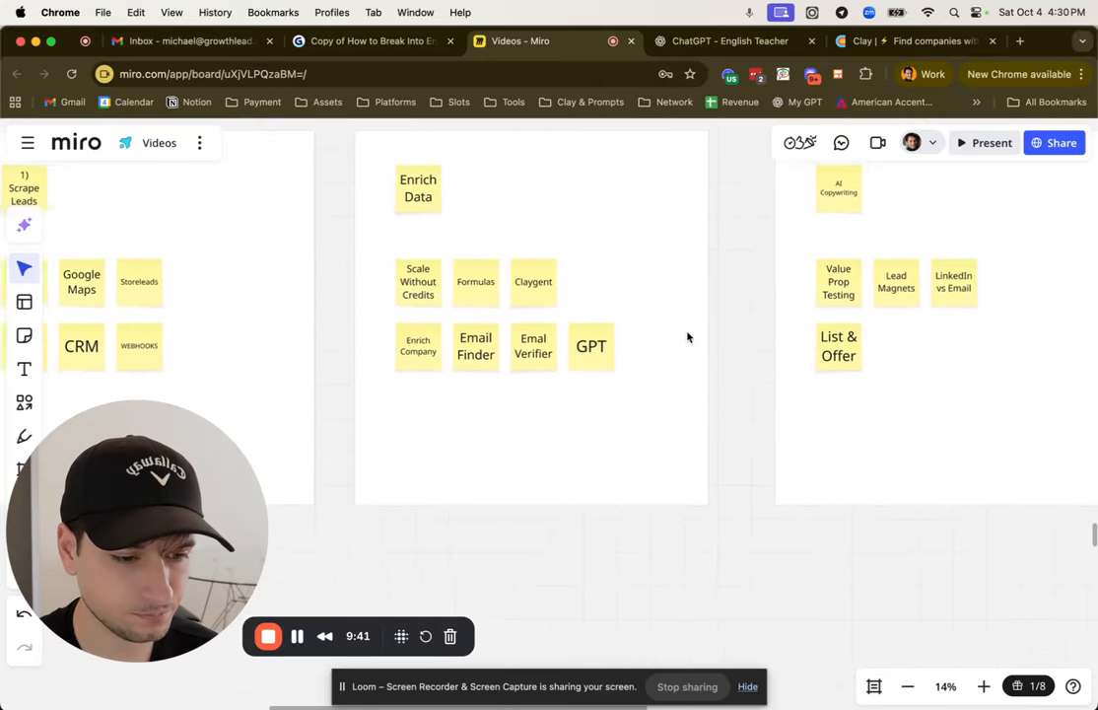
scroll(592, 395, up, 2)
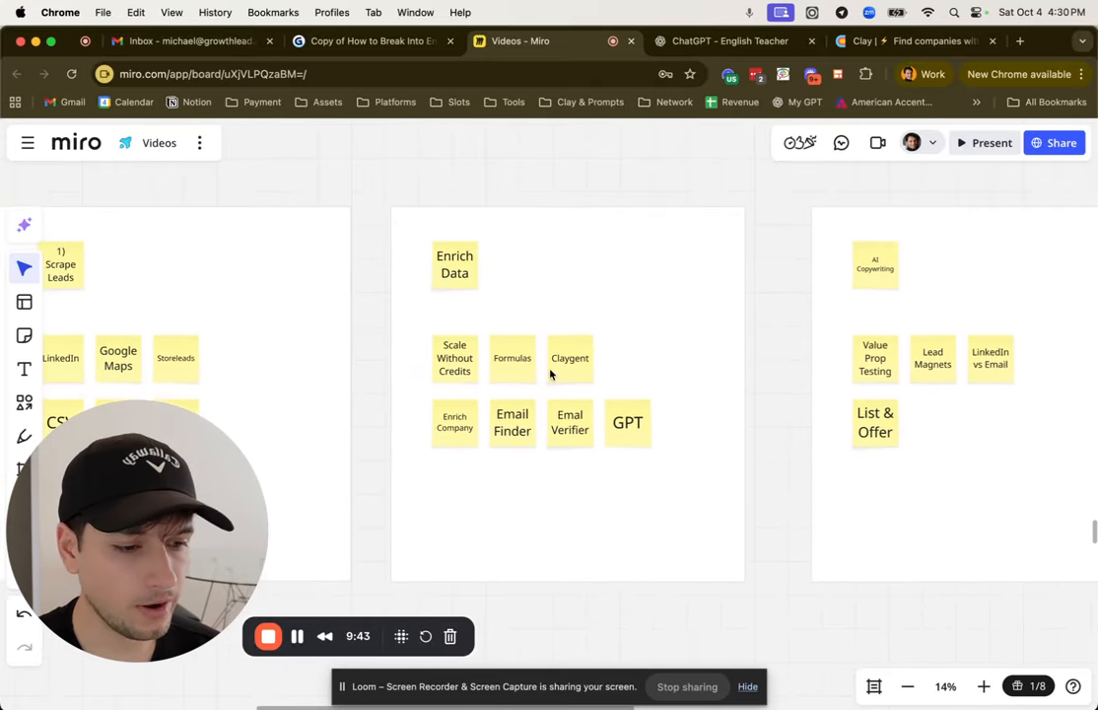
scroll(510, 350, up, 3)
scroll(478, 473, down, 2)
drag(408, 456, 734, 330)
click(472, 347)
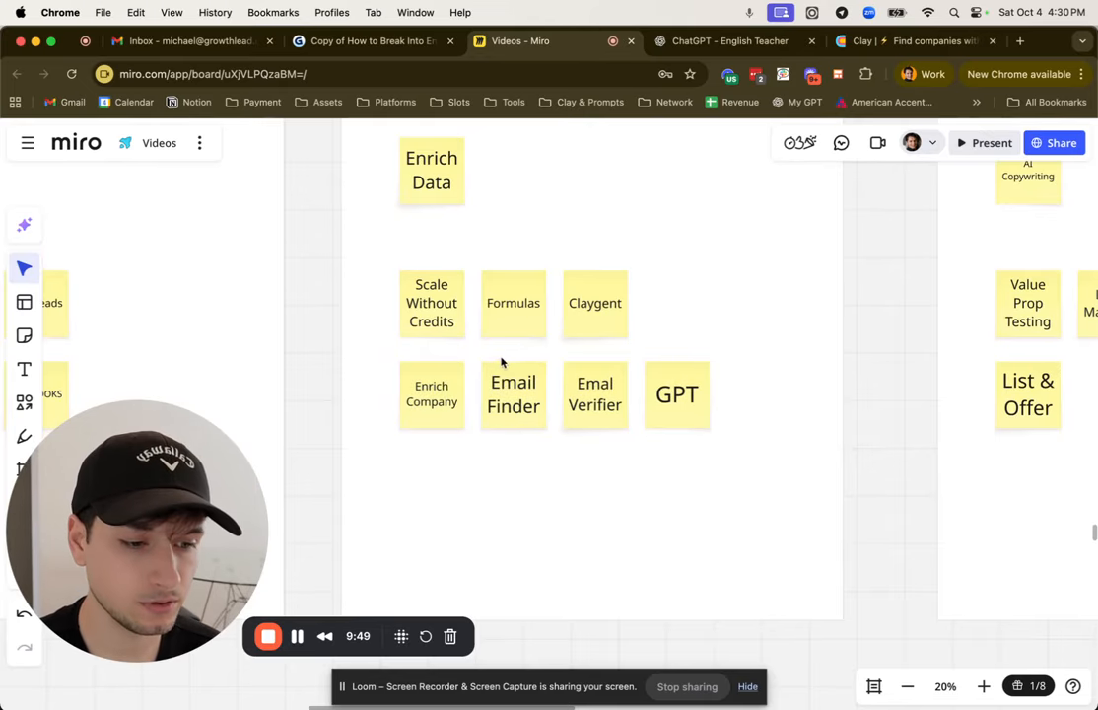
click(437, 325)
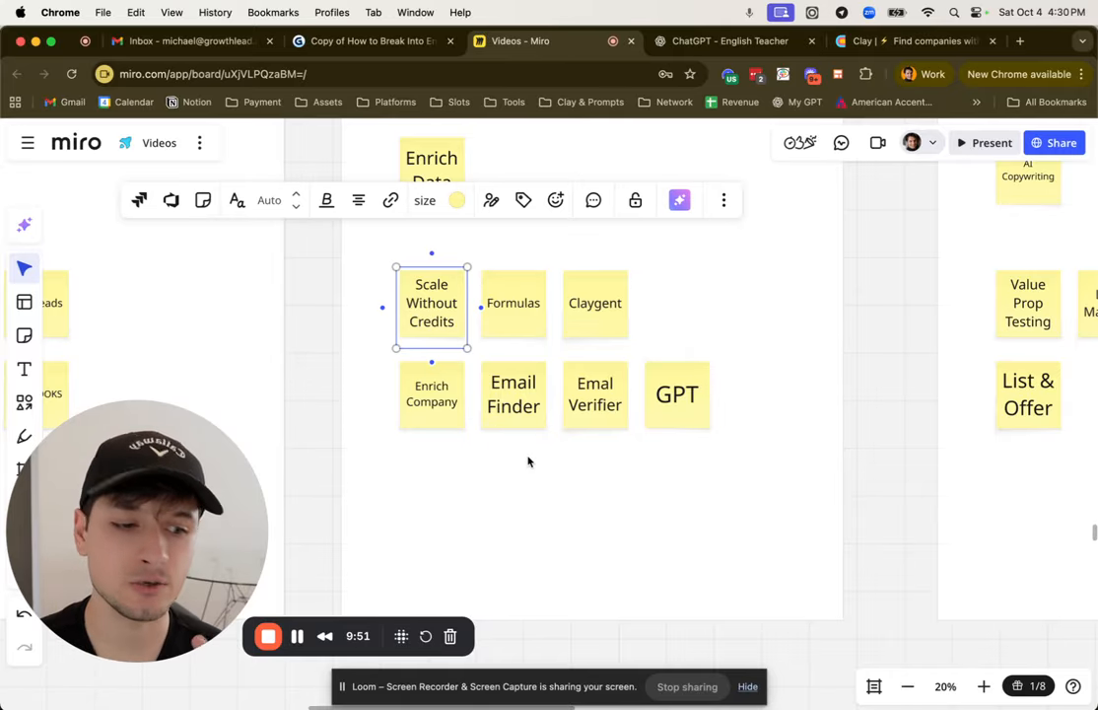
Step: Highlight the Formulas sticky note in the Enrich Data frame, leaving nothing selected at the end
click(530, 462)
click(524, 336)
click(553, 466)
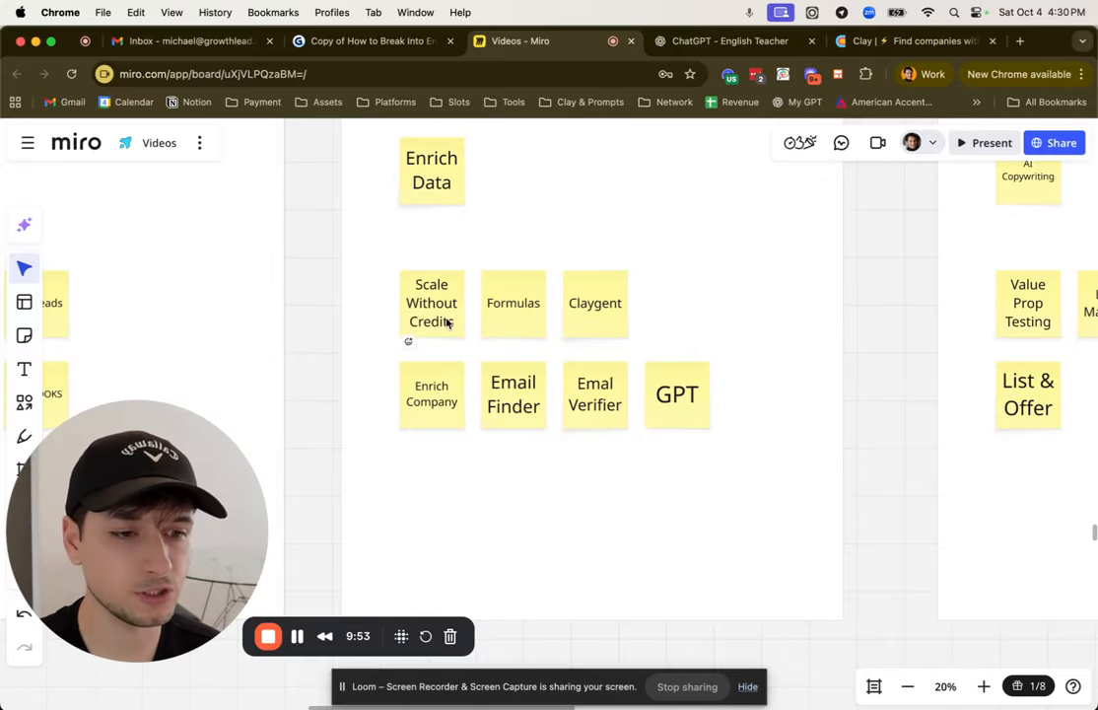
Step: Switch to Clay, hide the list of enrichments and widen the Name column so the full web addresses fit
click(919, 44)
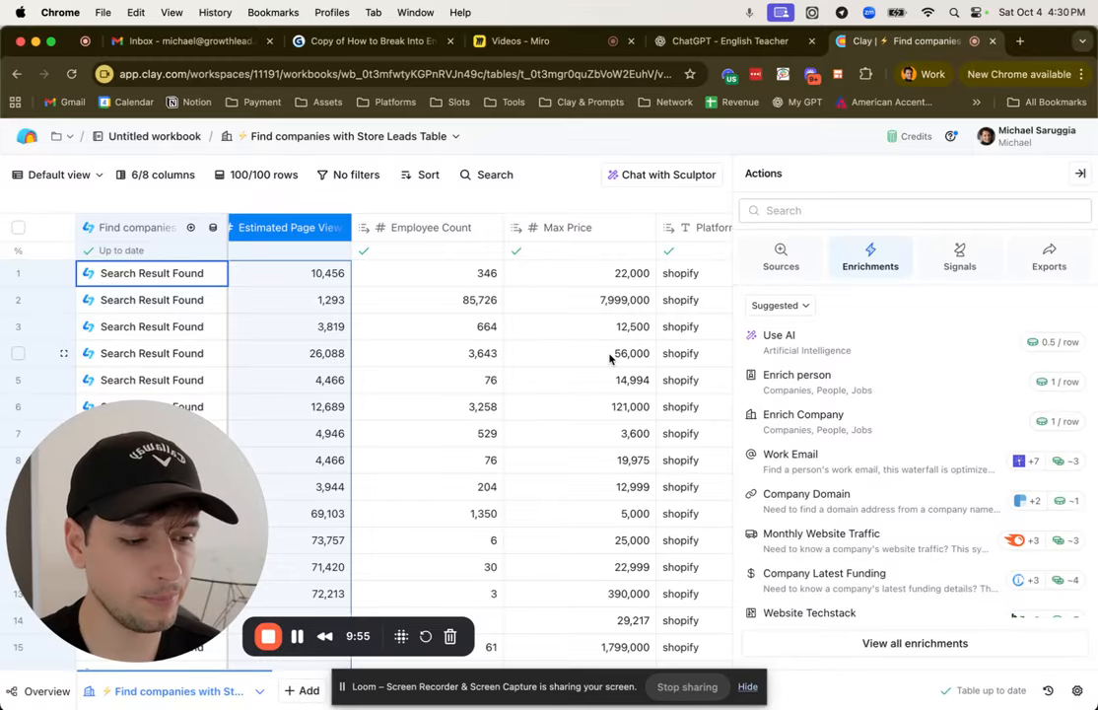
click(1081, 174)
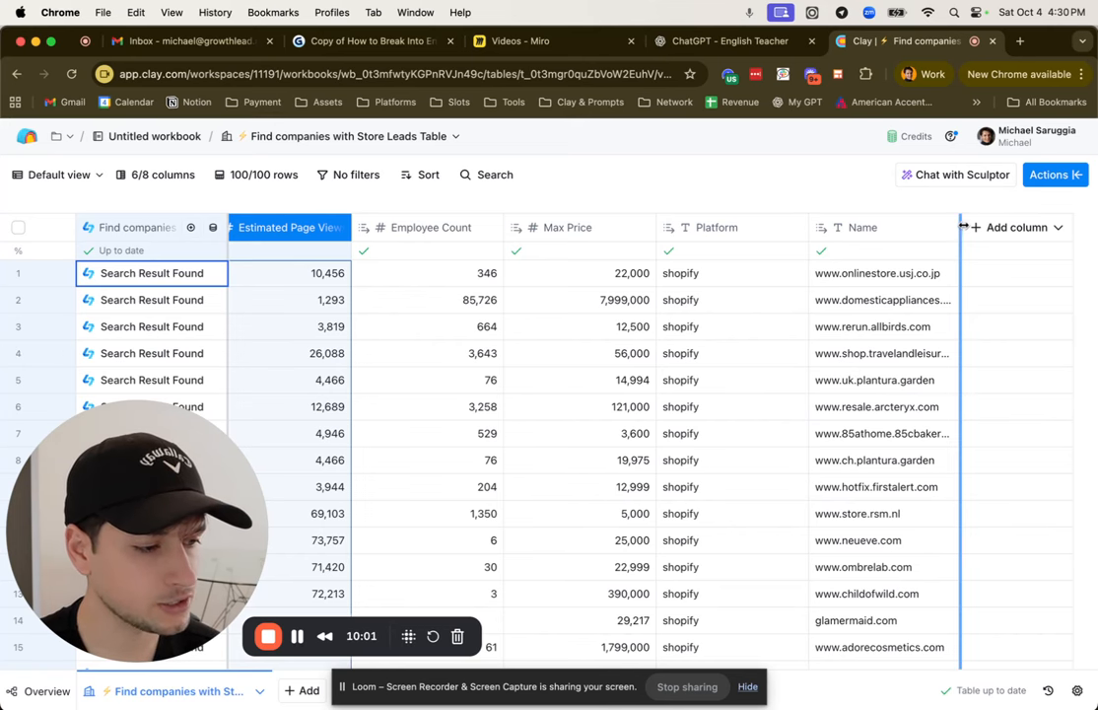
drag(961, 227, 1013, 225)
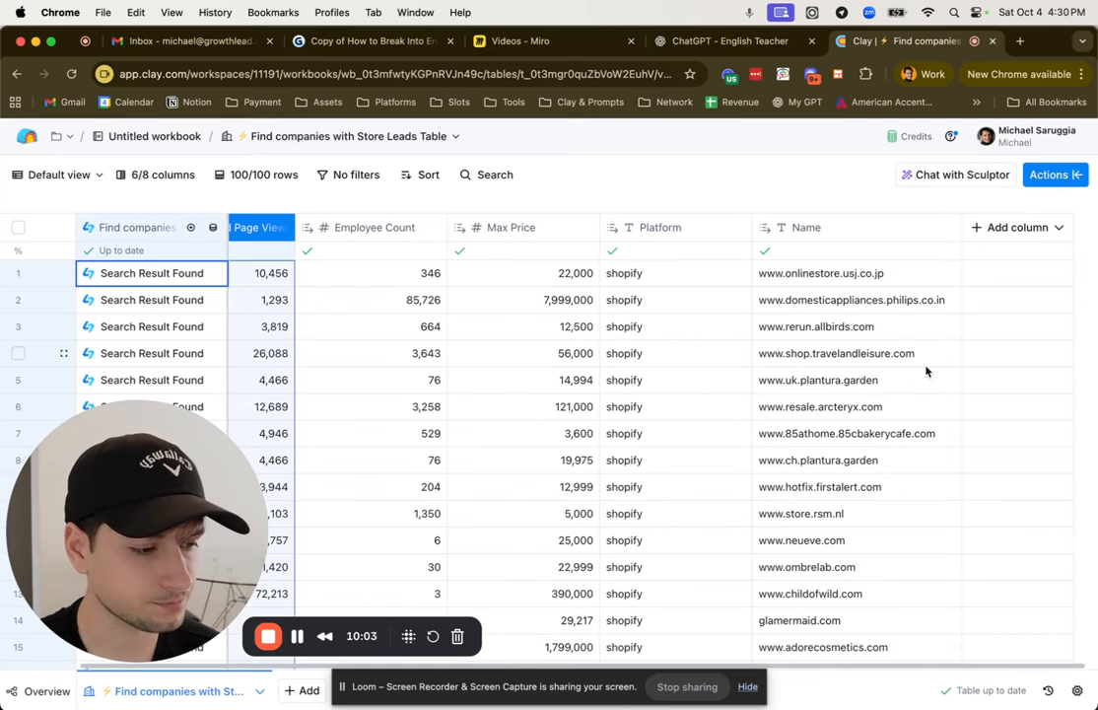
scroll(868, 335, right, 3)
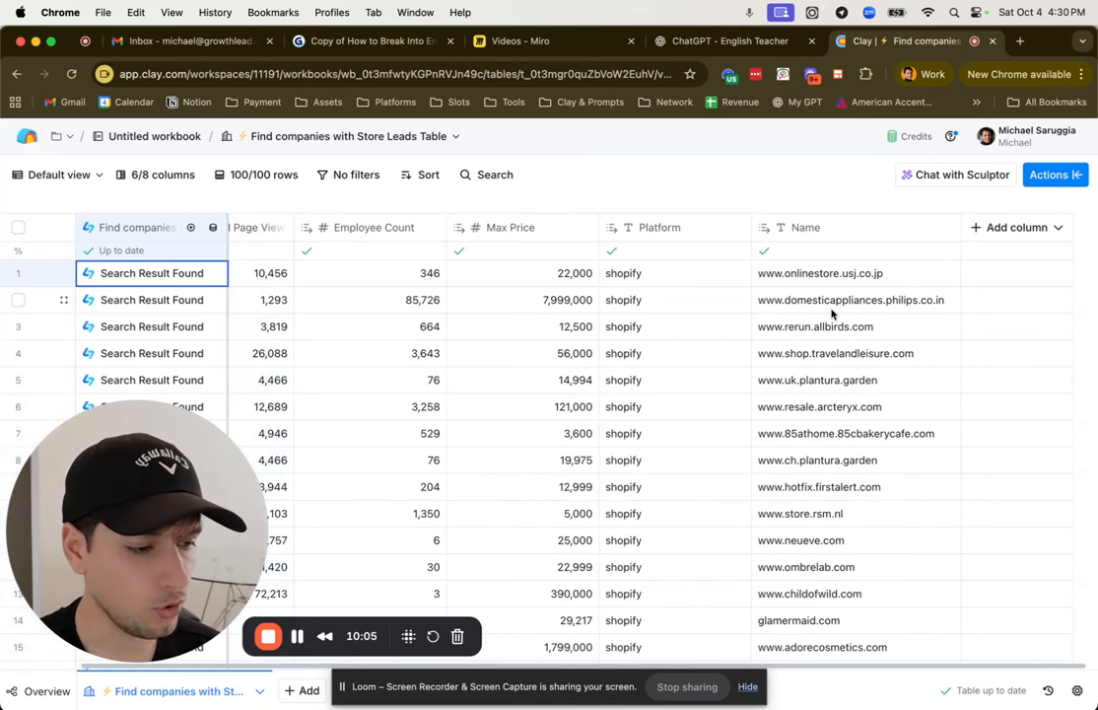
double_click(821, 280)
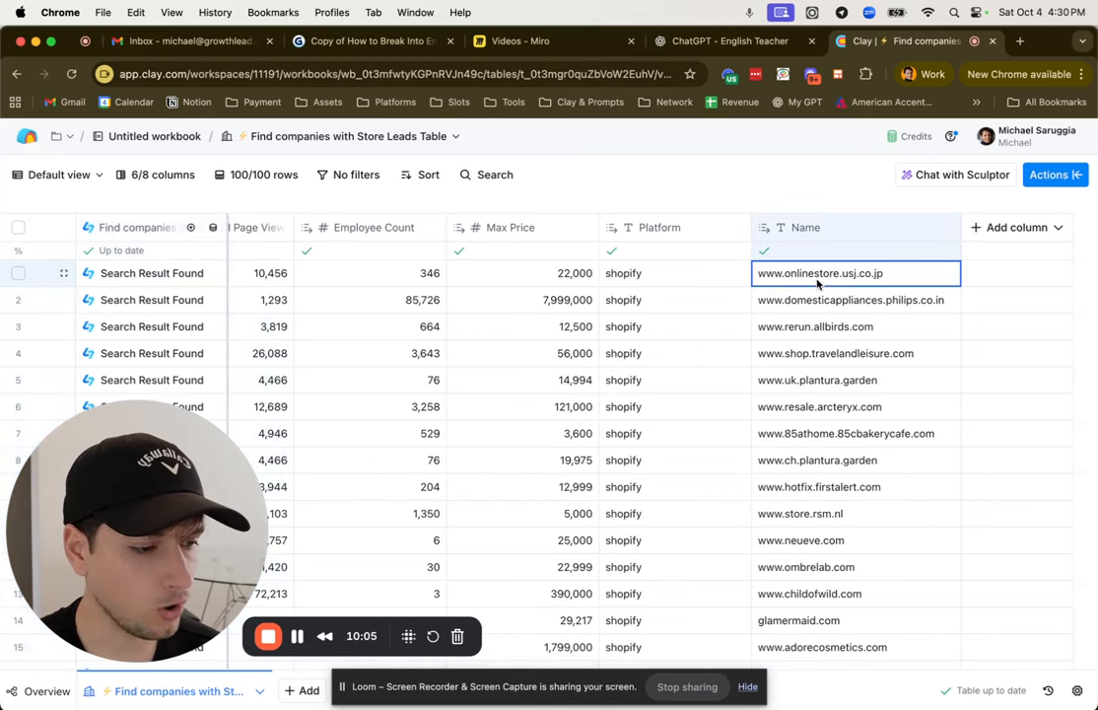
click(833, 198)
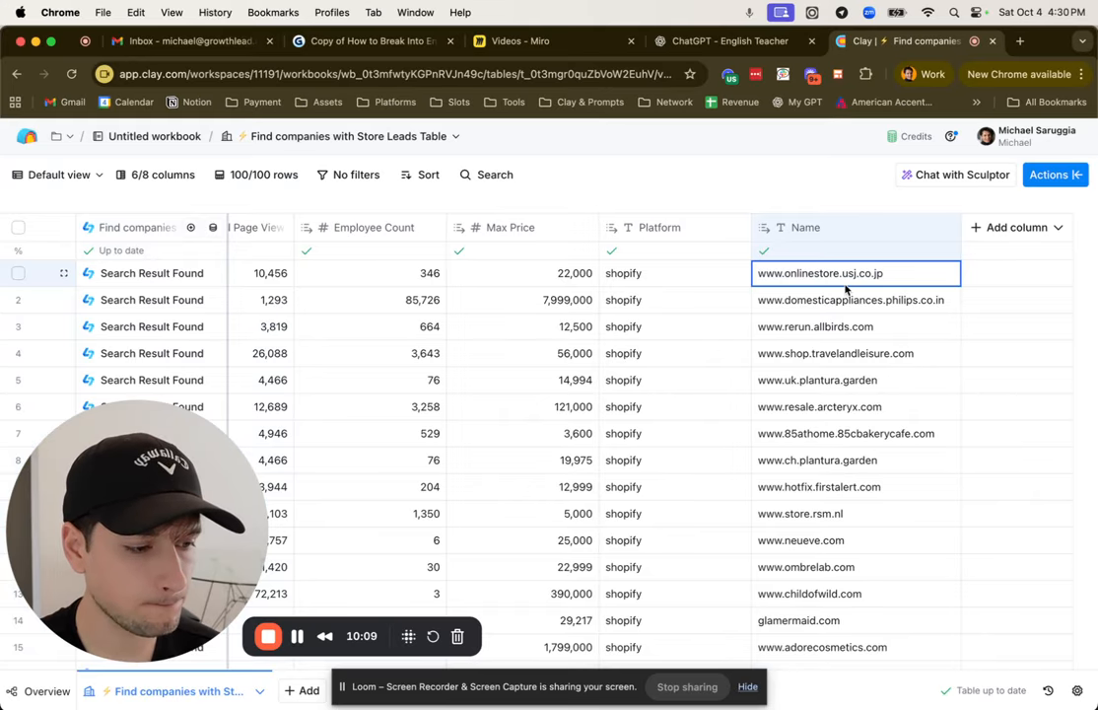
Step: Add a formula column and begin its description with "For" followed by a reference to the Name column
click(1026, 227)
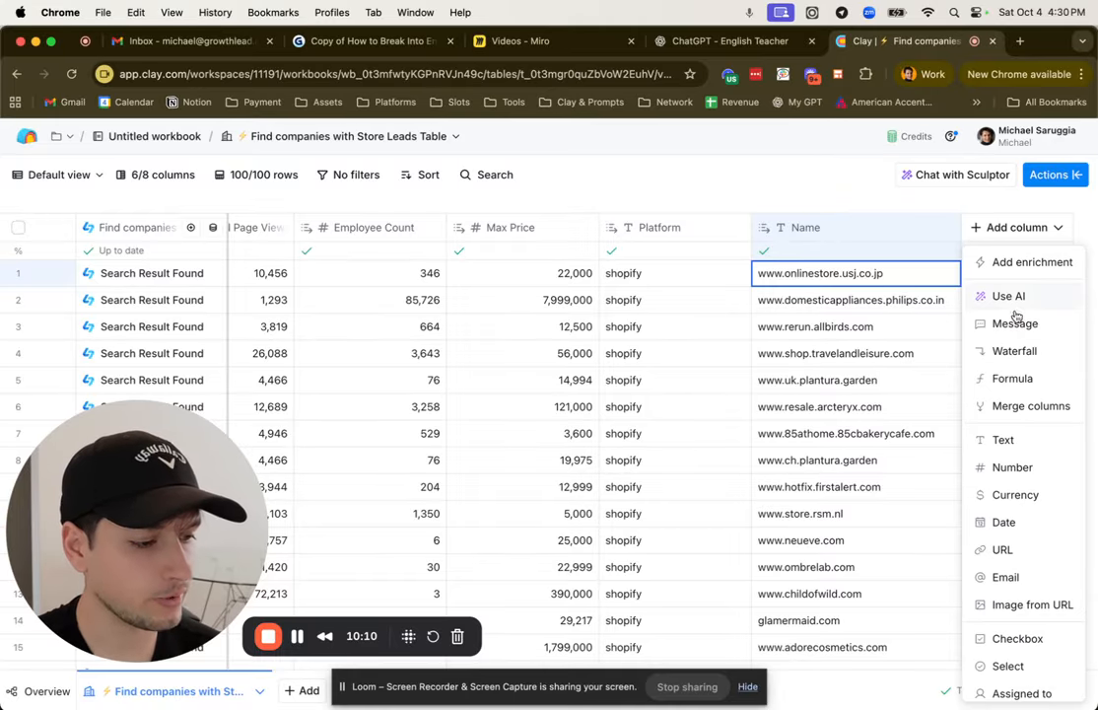
click(1033, 382)
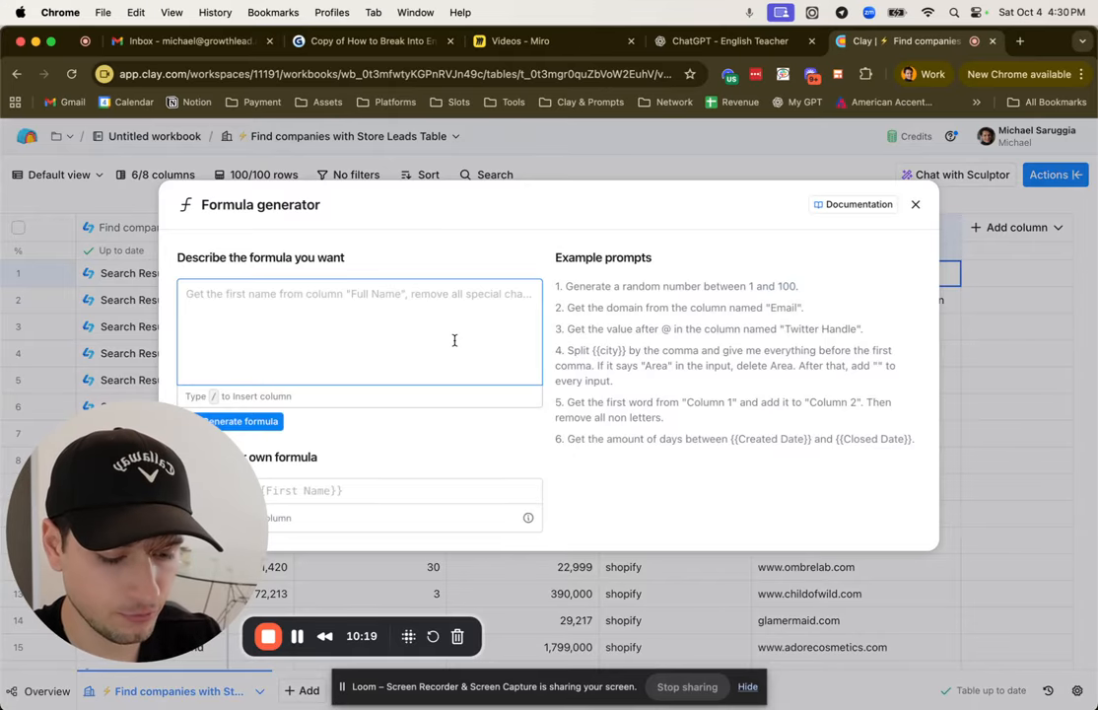
text(For)
key(BackSpace)
key(BackSpace)
key(BackSpace)
text(/)
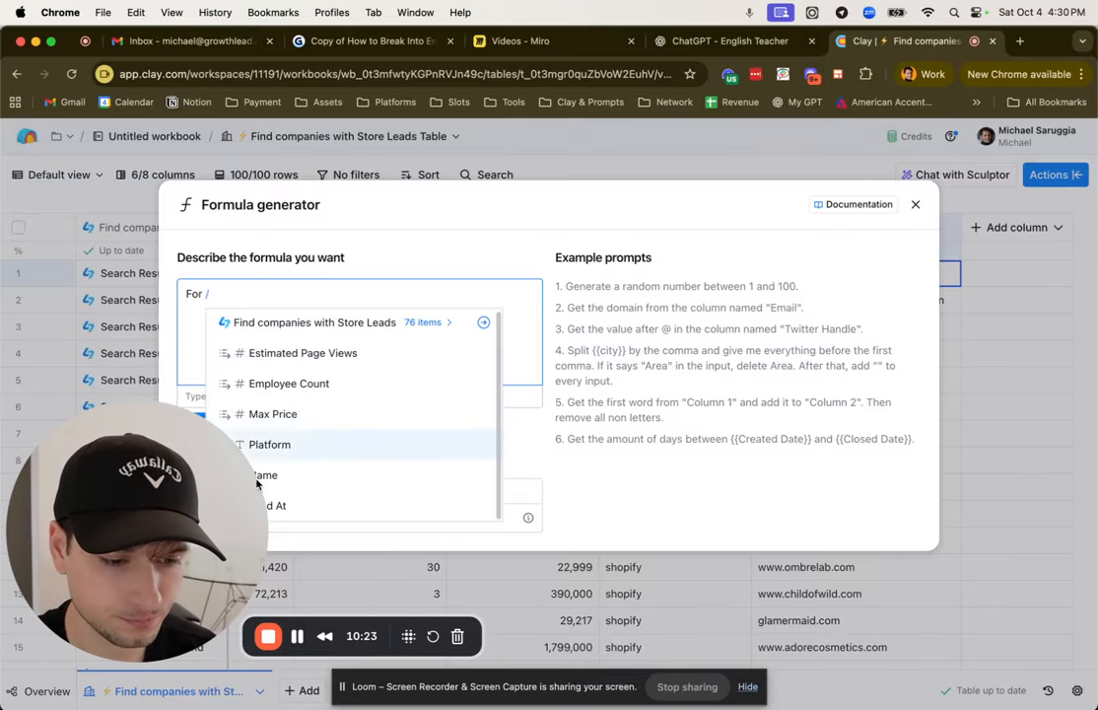
click(143, 497)
drag(154, 490, 782, 485)
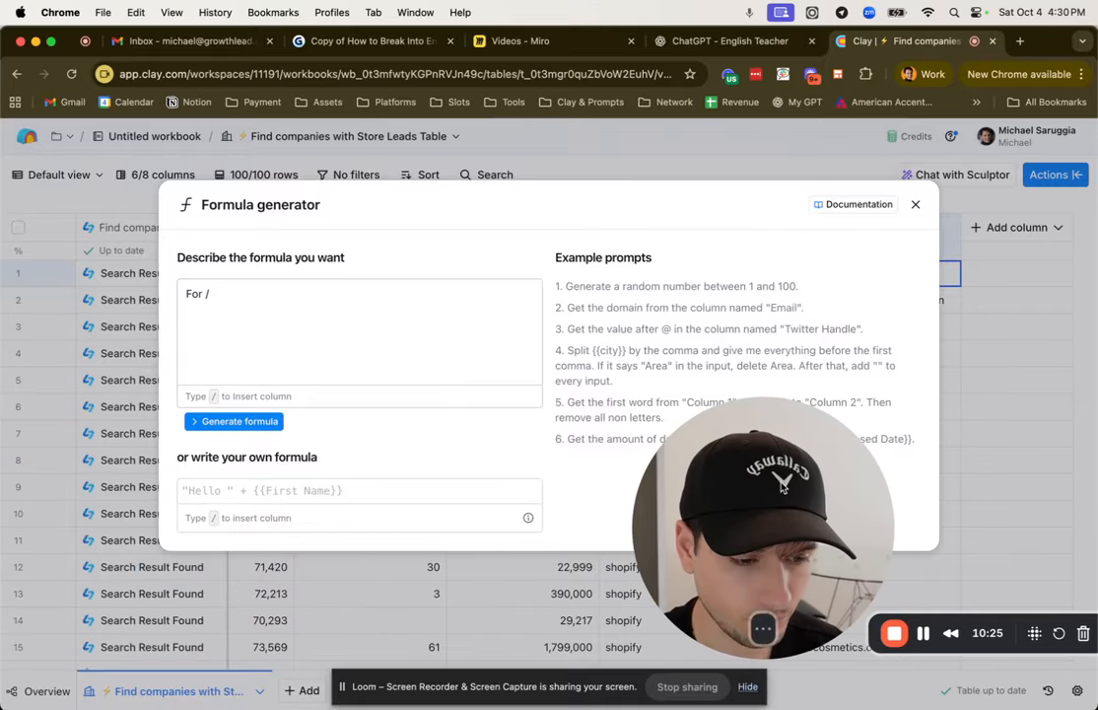
click(380, 304)
text(For //)
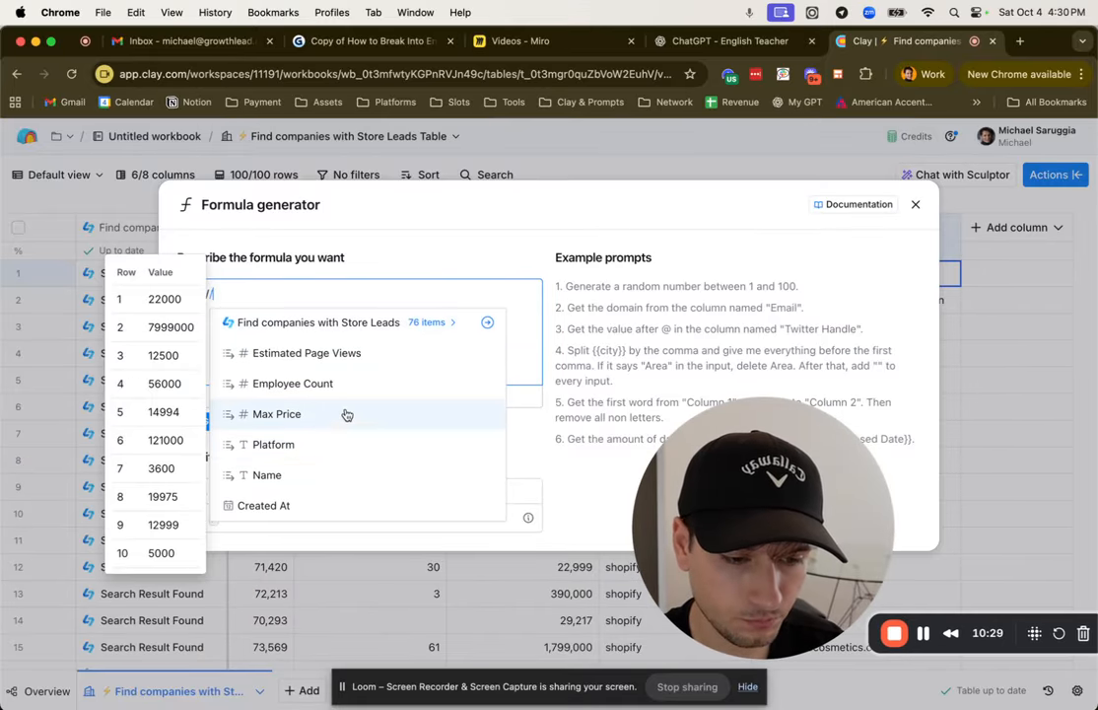
click(328, 480)
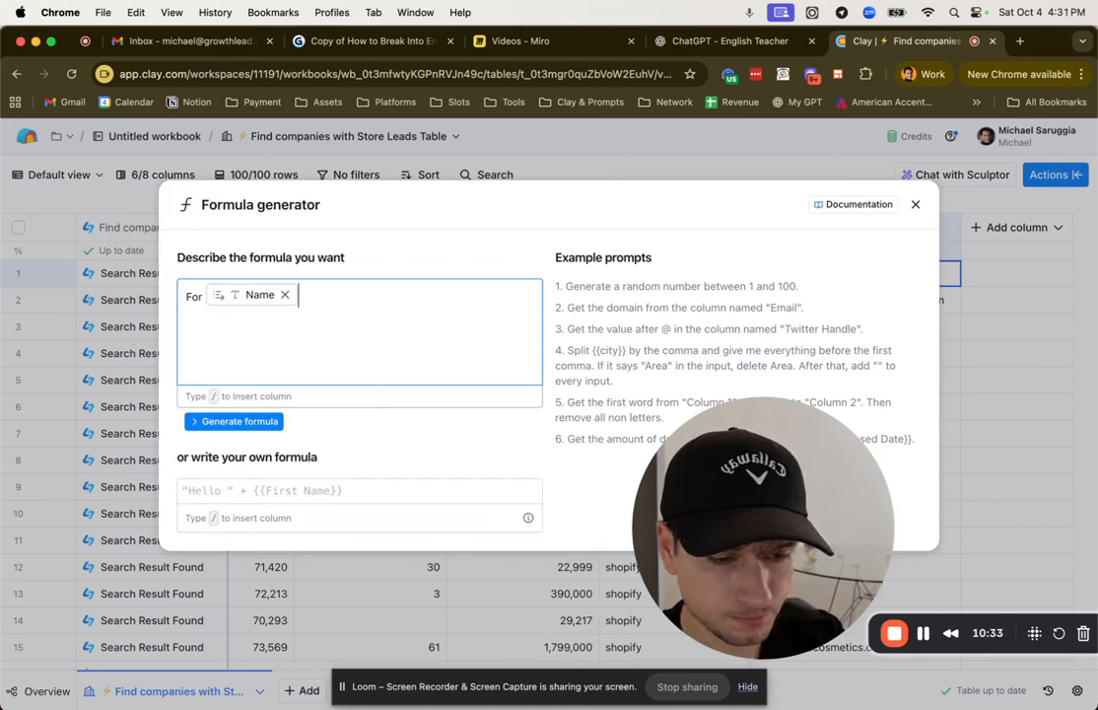
text(re)
text(eveuhting afrer)
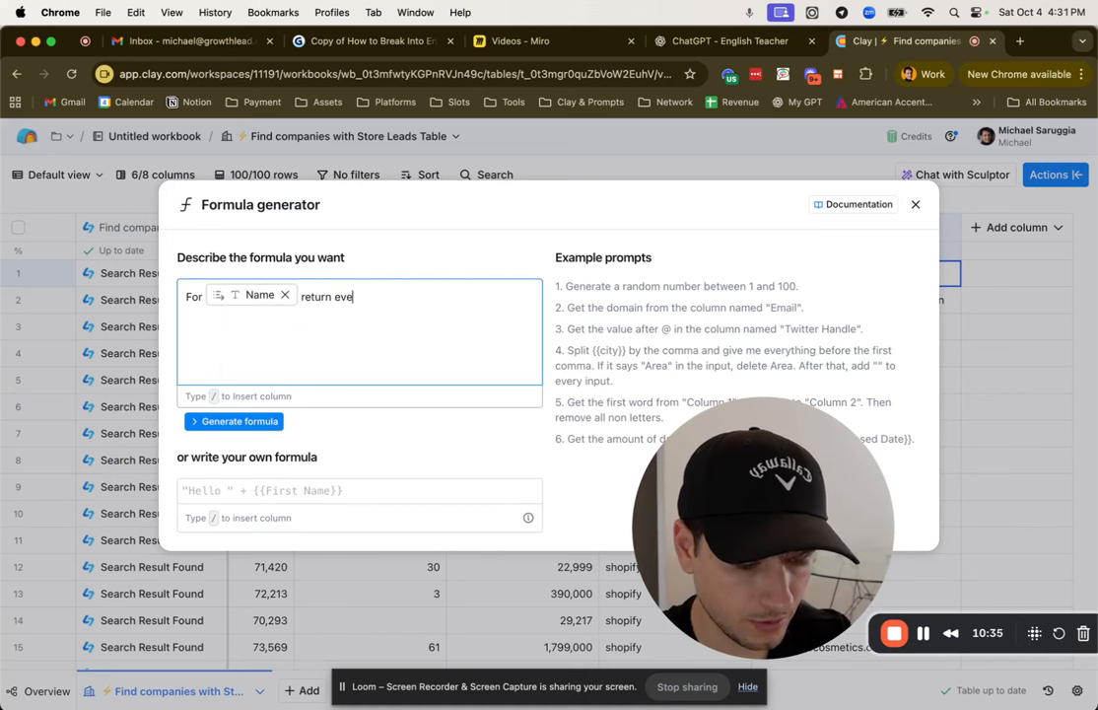
key(BackSpace)
key(BackSpace)
key(BackSpace)
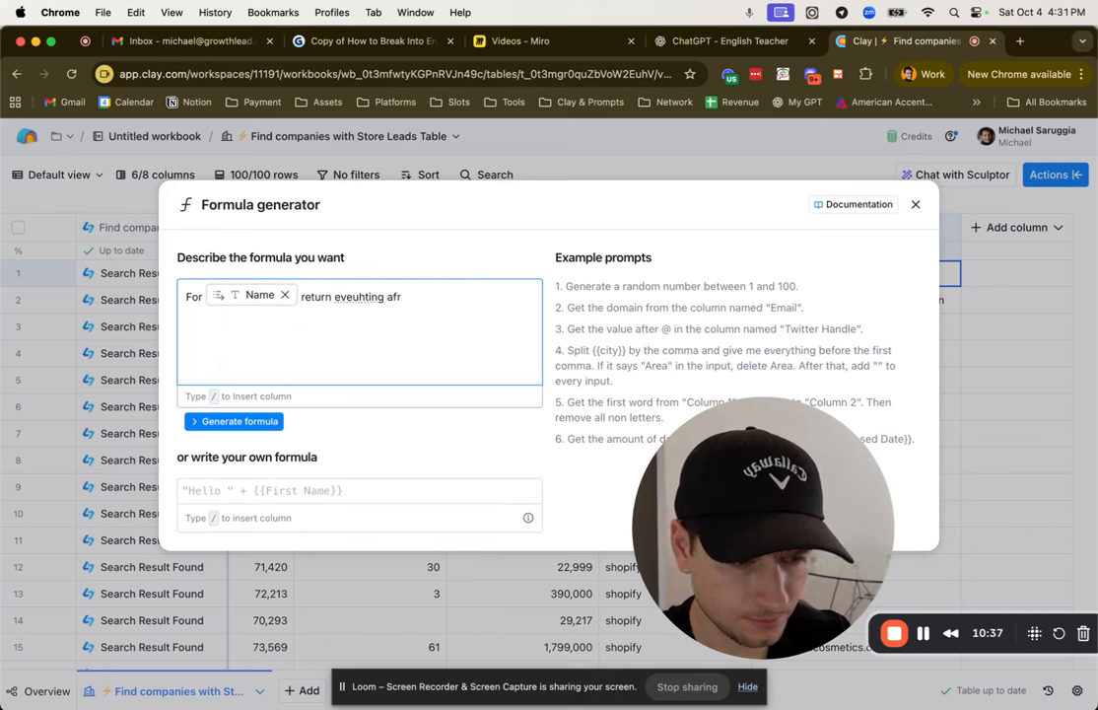
text(ter)
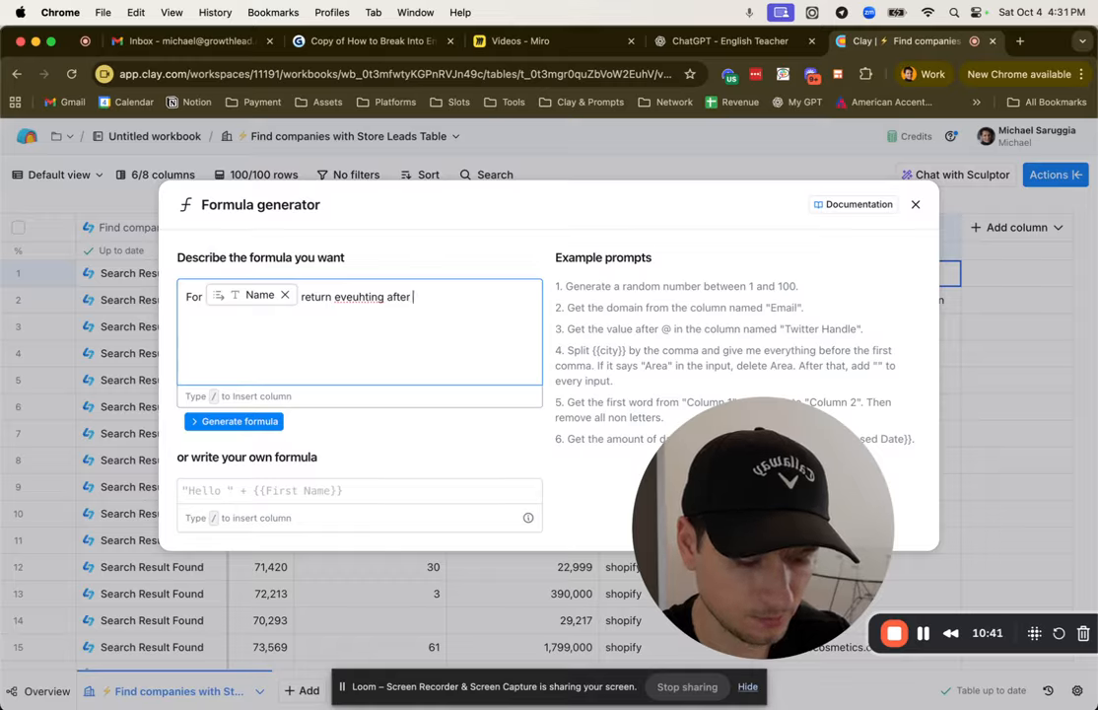
text( www.)
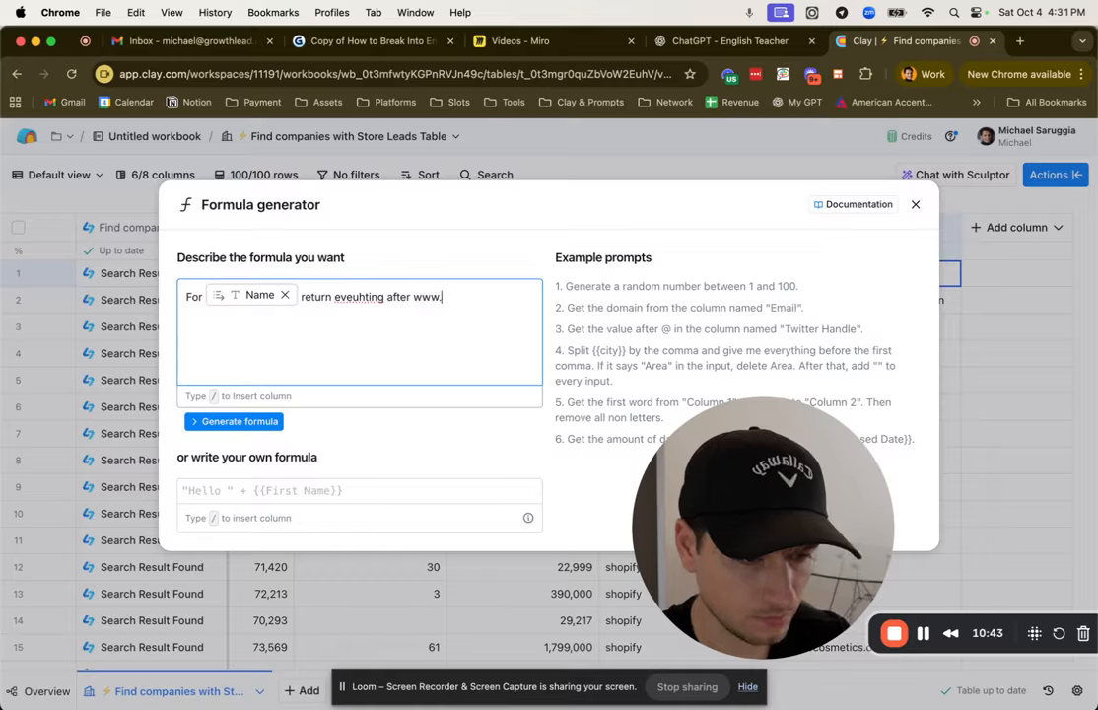
Step: Generate the formula from the description and save it as a new table column
click(194, 421)
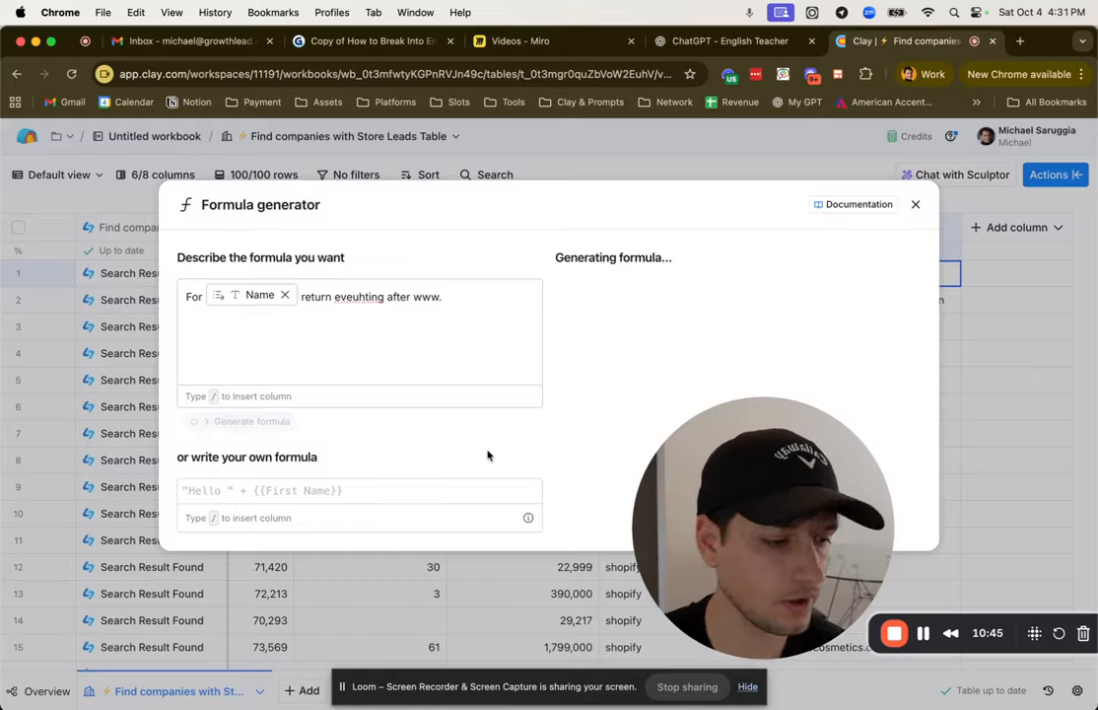
drag(734, 454, 197, 429)
click(826, 598)
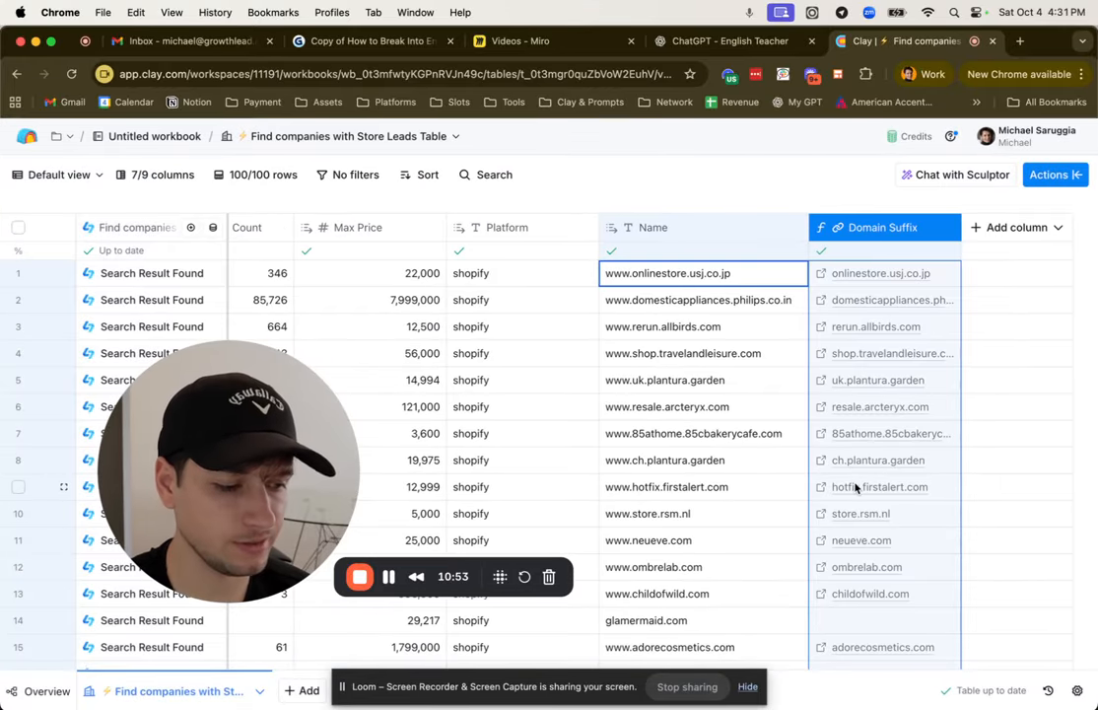
Step: Review the Employee Count and Platform values of the first companies in the Store Leads table
scroll(855, 473, left, 5)
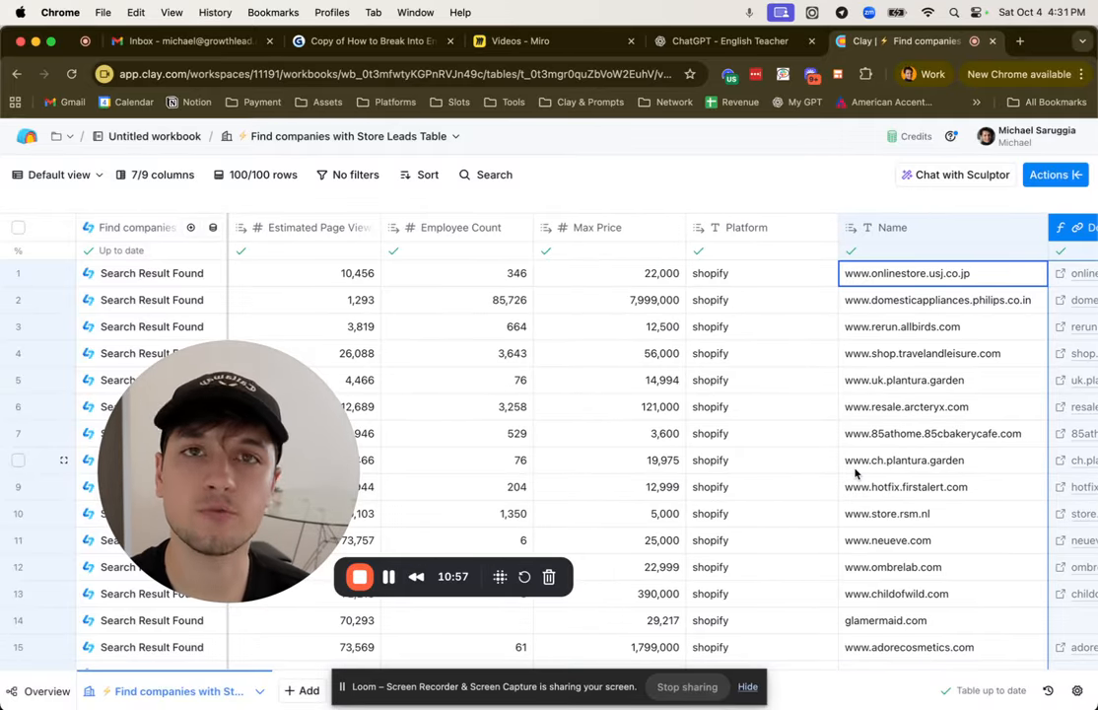
drag(480, 281, 483, 399)
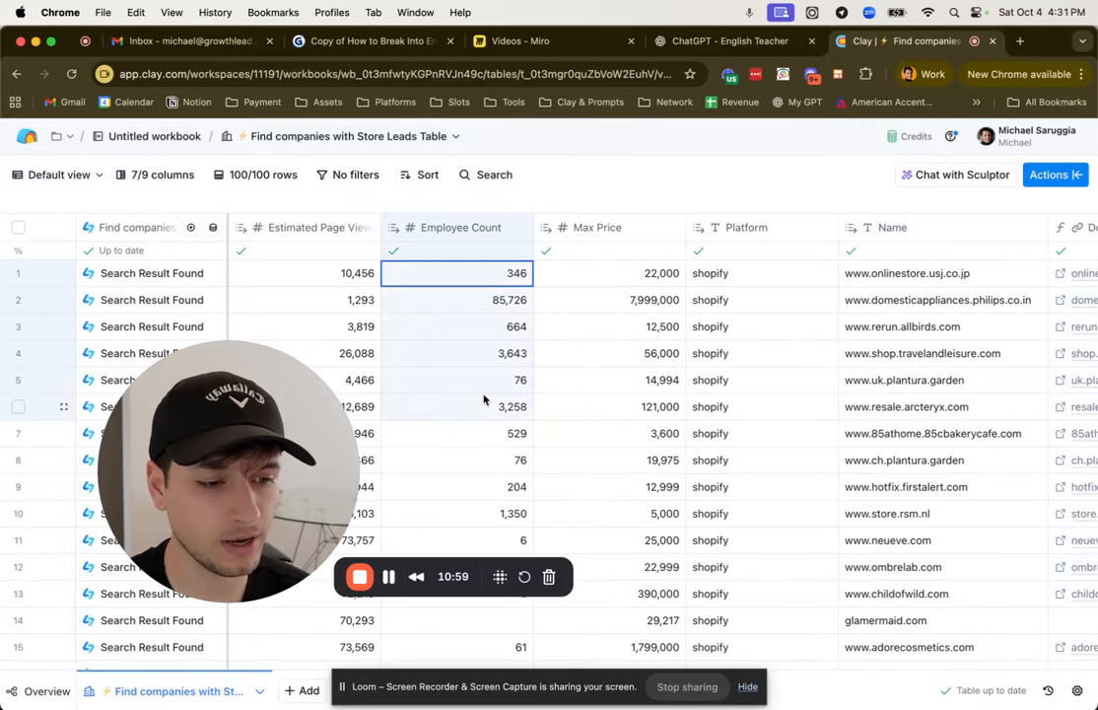
scroll(707, 443, right, 3)
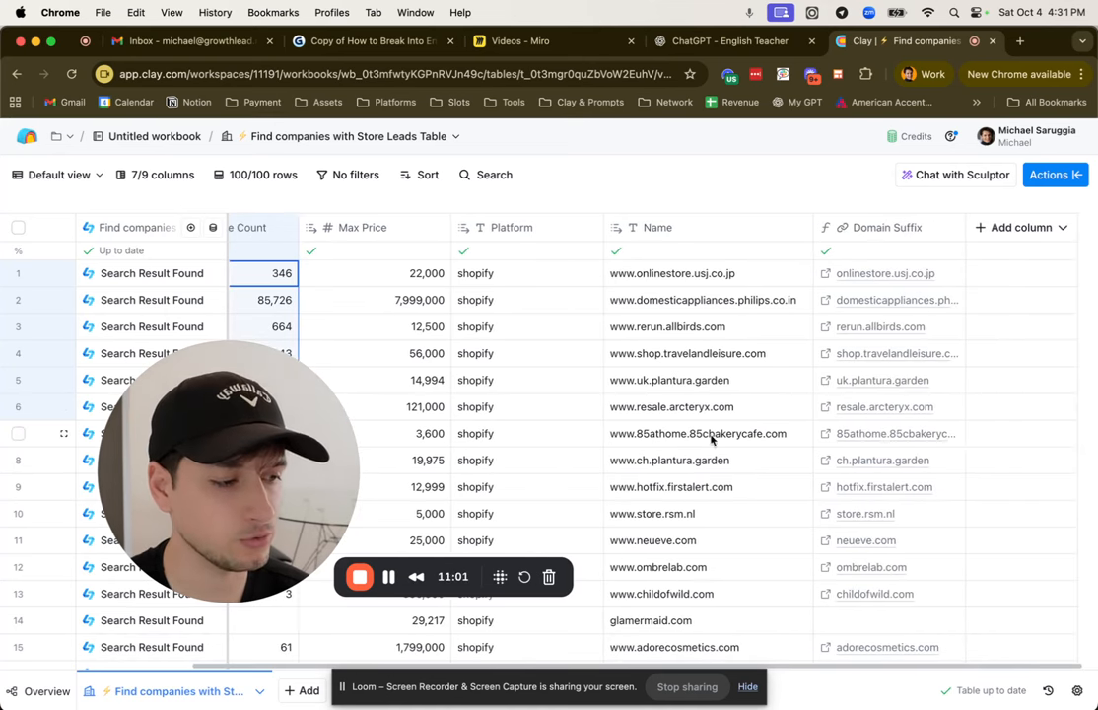
scroll(792, 417, left, 5)
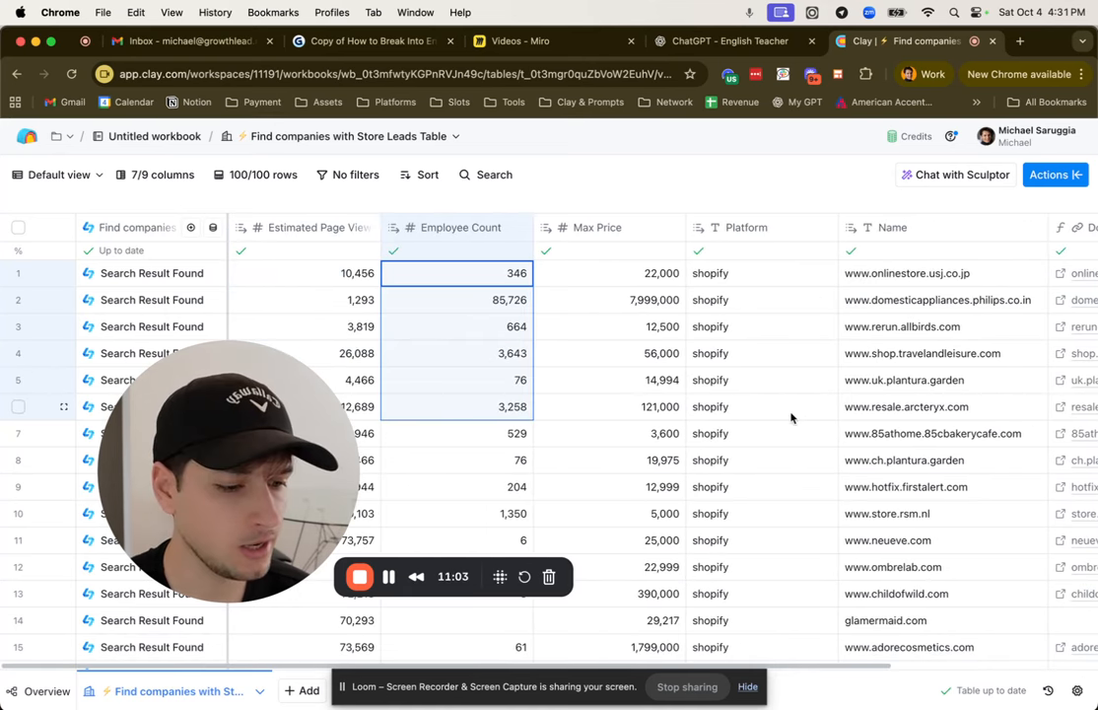
click(718, 326)
scroll(723, 404, down, 3)
scroll(723, 405, up, 3)
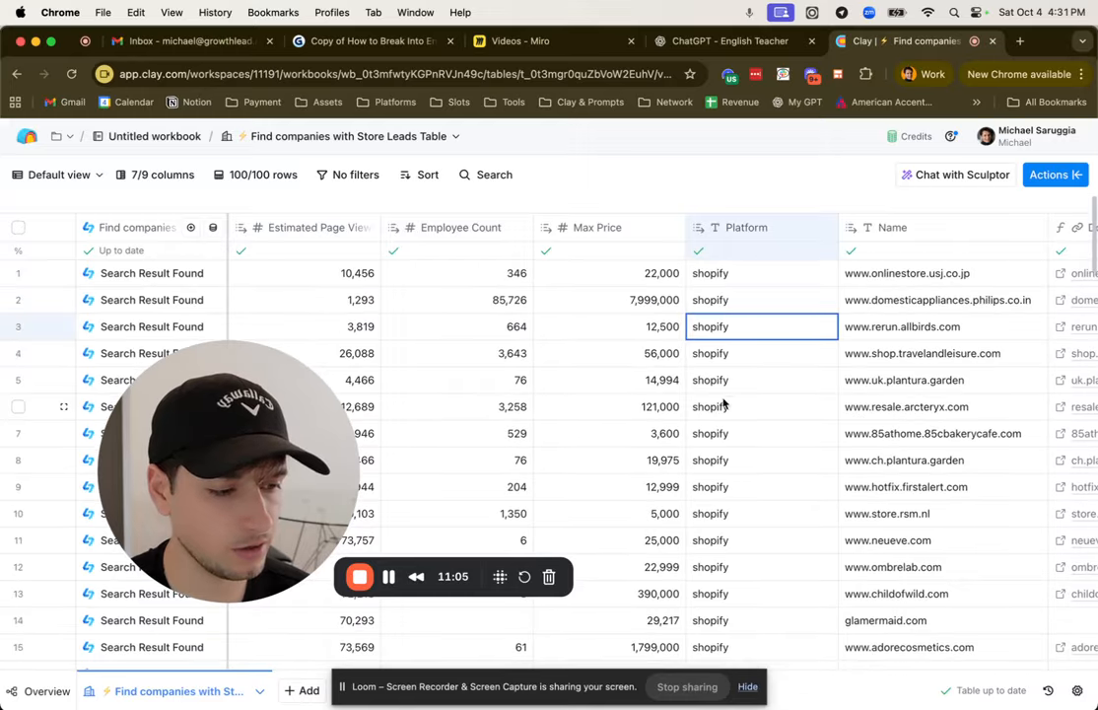
click(735, 305)
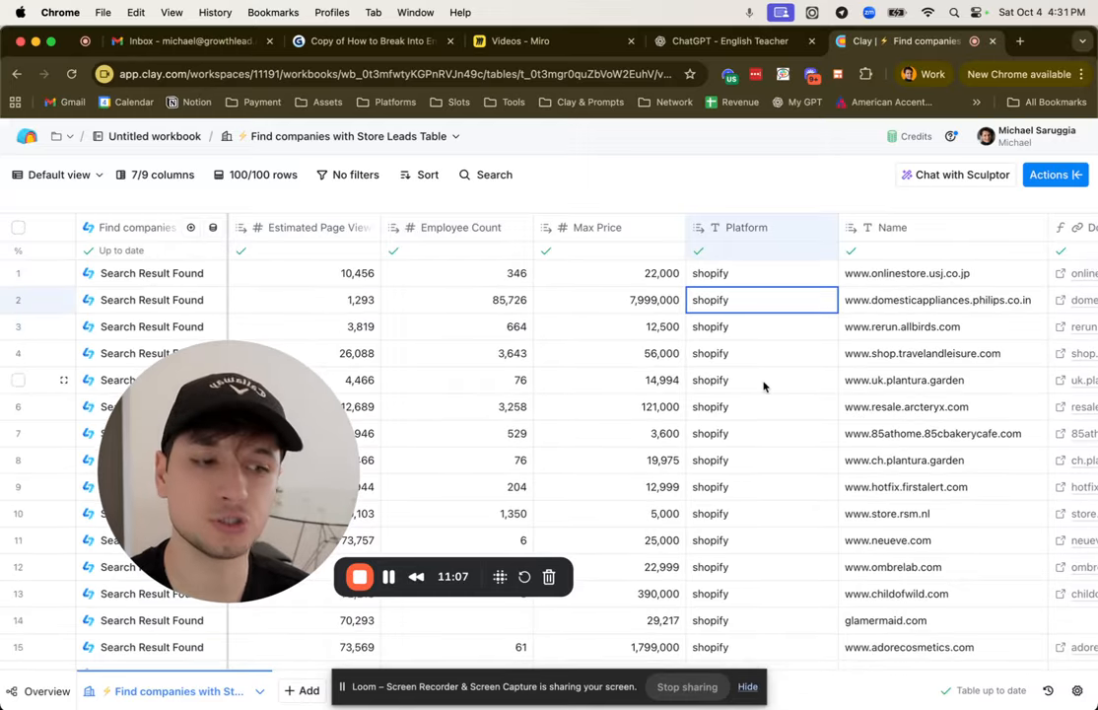
Step: Examine the Max Price values of the first companies, ending with the Domain Suffix column in view
scroll(765, 386, right, 2)
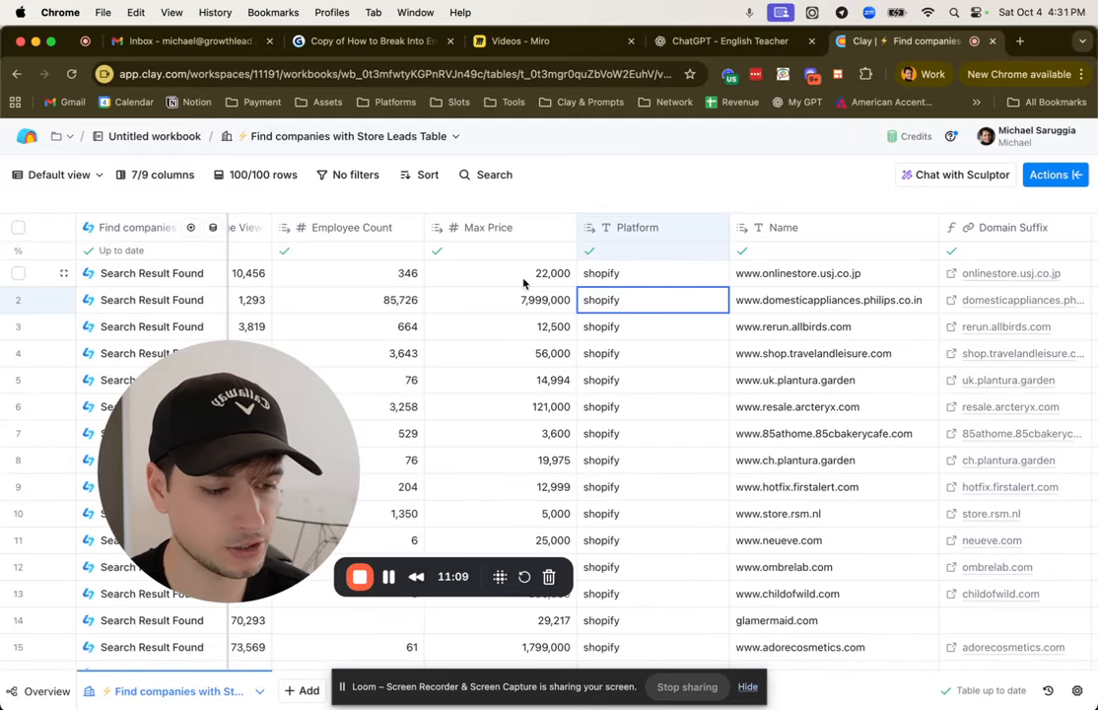
drag(523, 282, 527, 451)
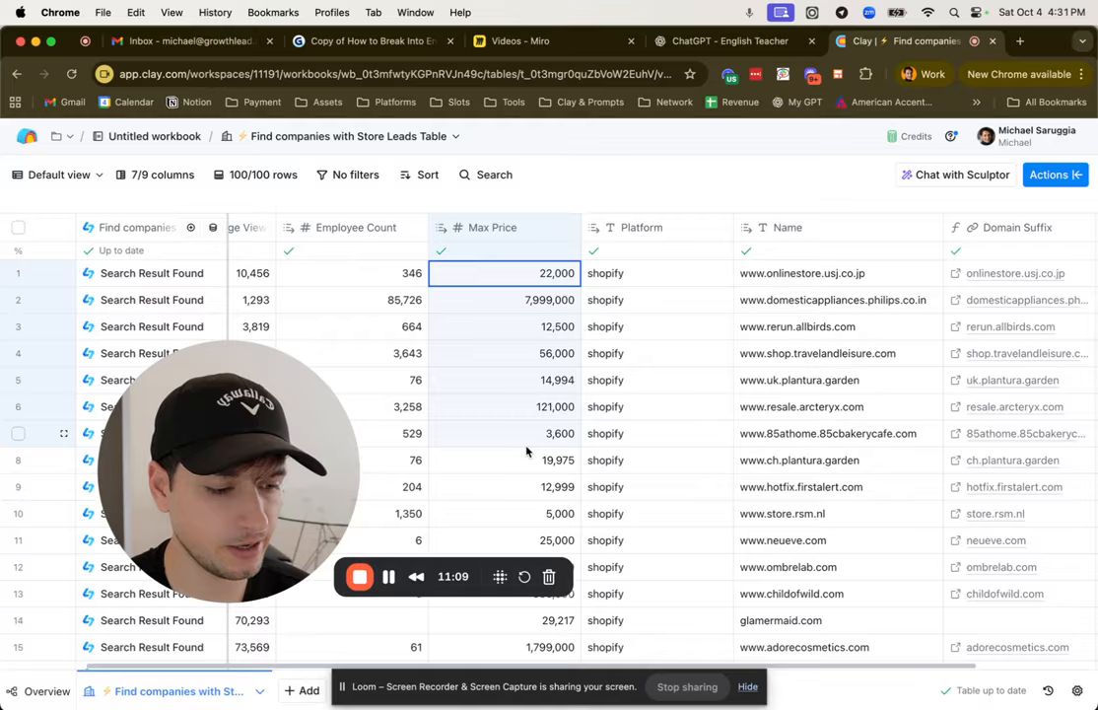
scroll(547, 301, left, 1)
double_click(518, 283)
click(610, 356)
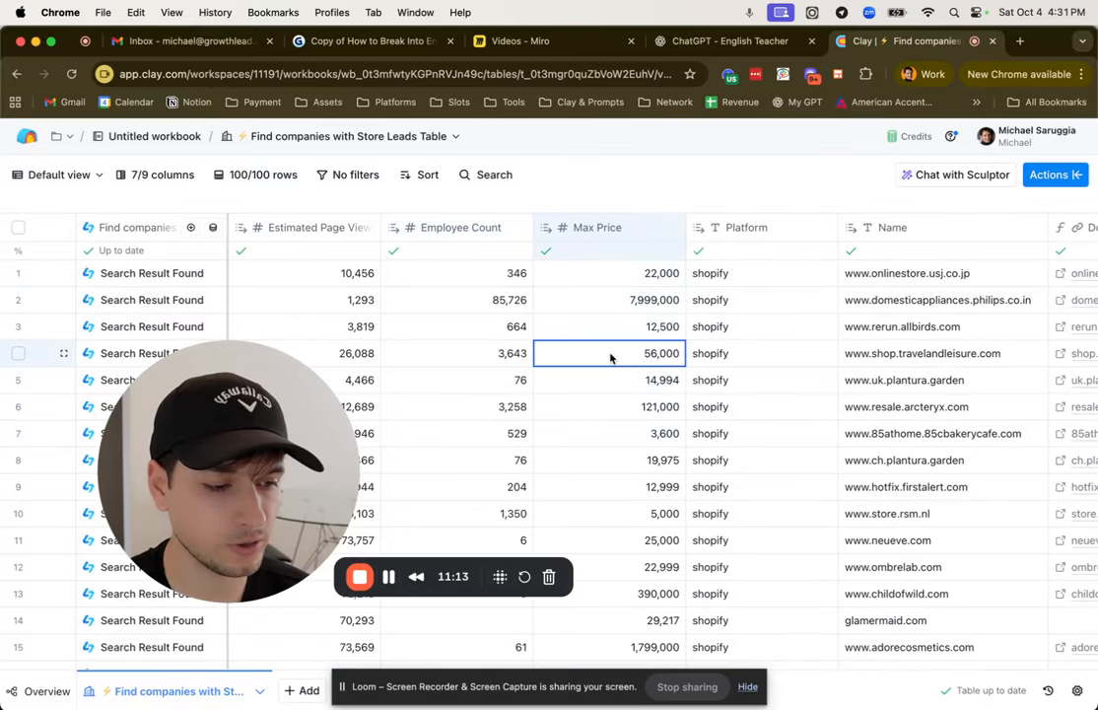
click(633, 383)
double_click(636, 384)
click(671, 412)
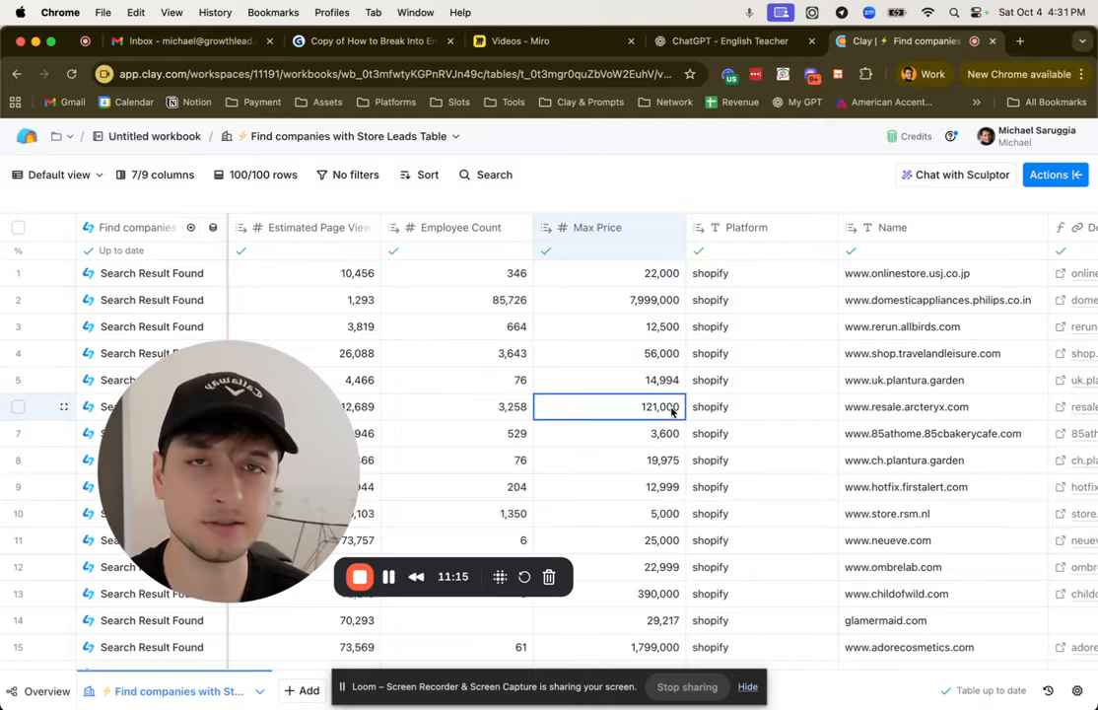
scroll(671, 412, right, 3)
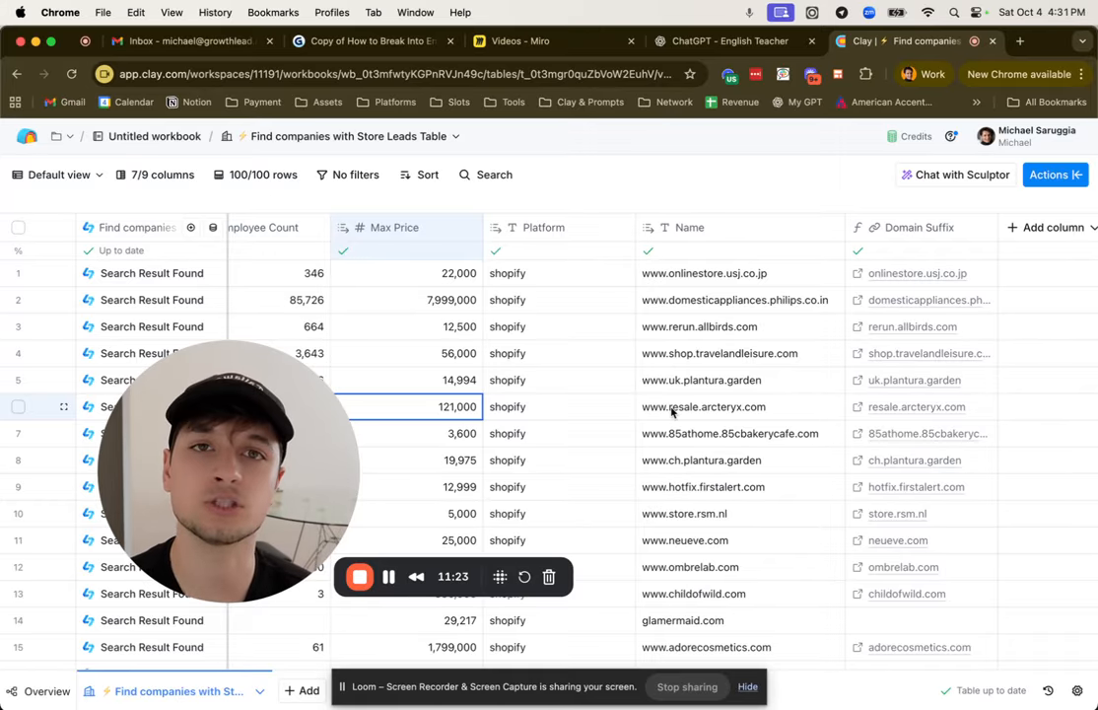
Step: Switch to the Miro board and highlight the Claygent sticky note in the Enrich Data frame
click(517, 40)
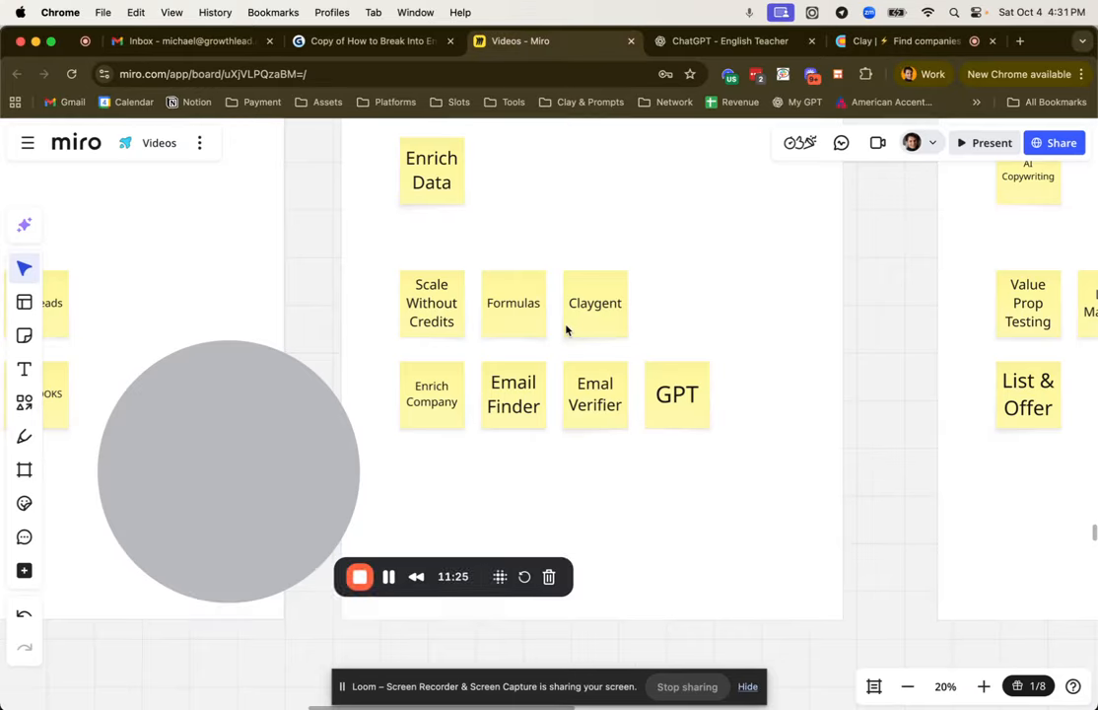
click(597, 330)
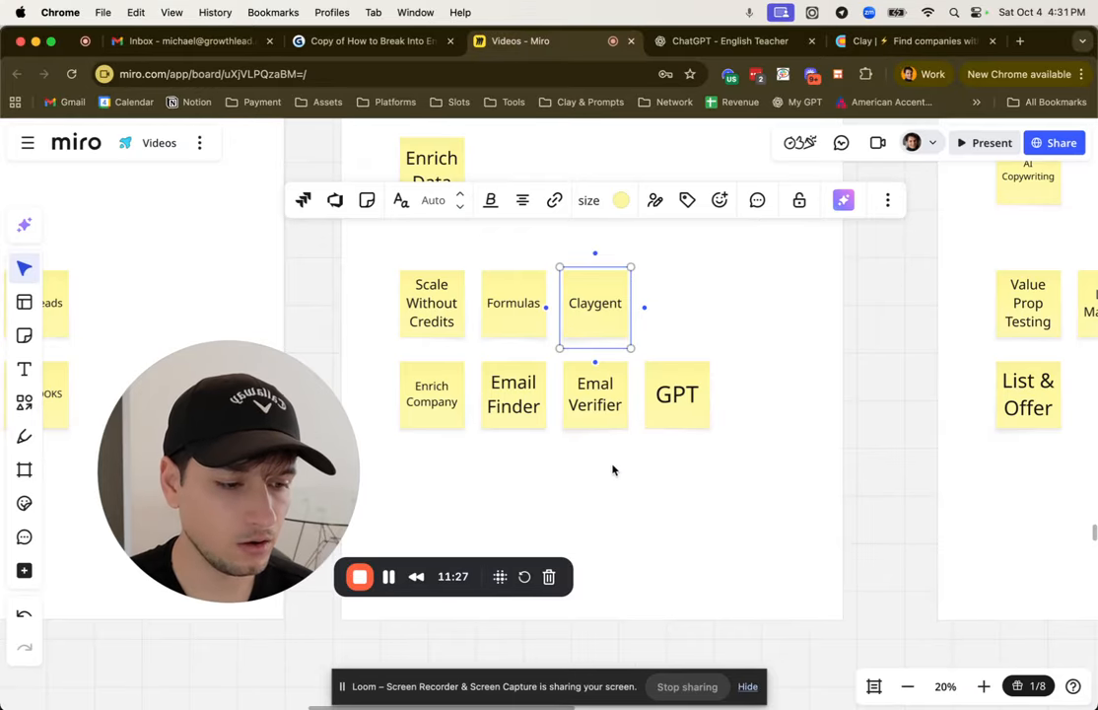
click(864, 434)
Step: Switch back to Clay and search the available actions for "claygent"
click(897, 41)
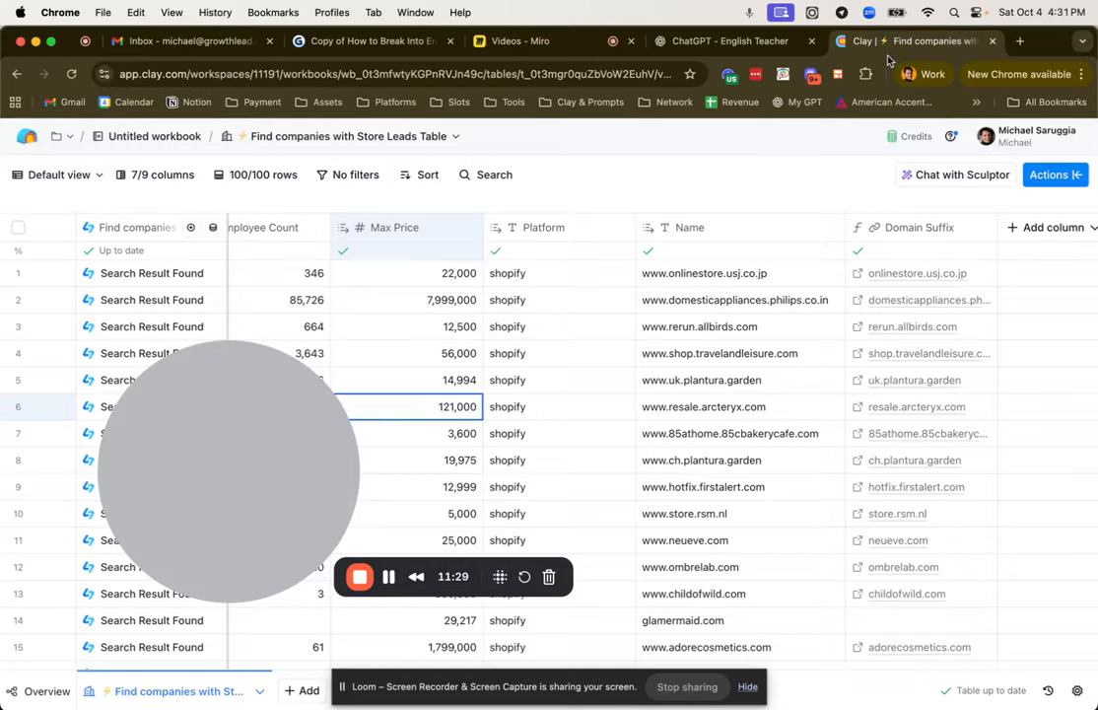
click(1041, 176)
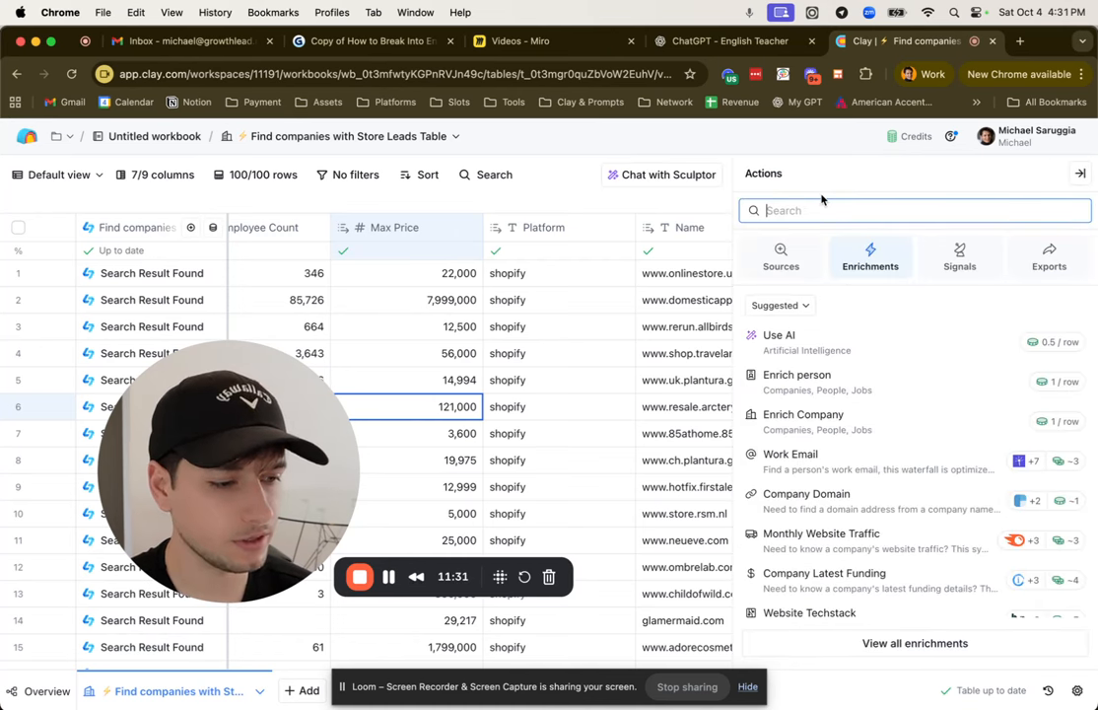
text(claygent)
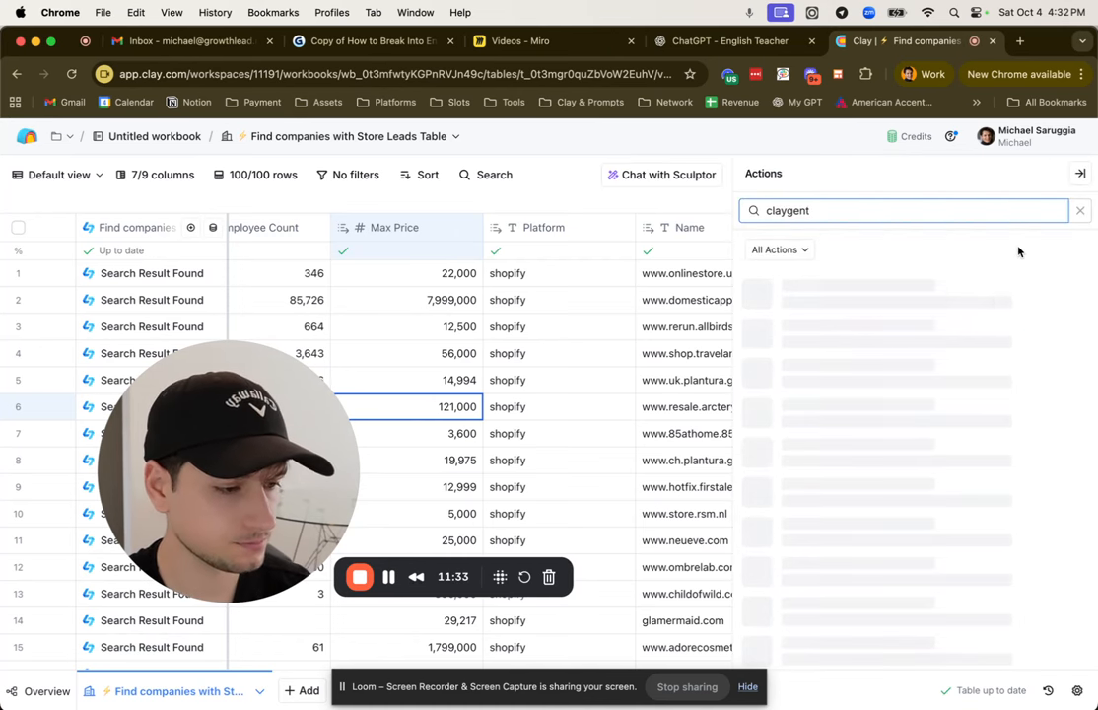
Step: Add a Claygent web research action in configure mode and set its model to OpenAI GPT 4o
click(908, 310)
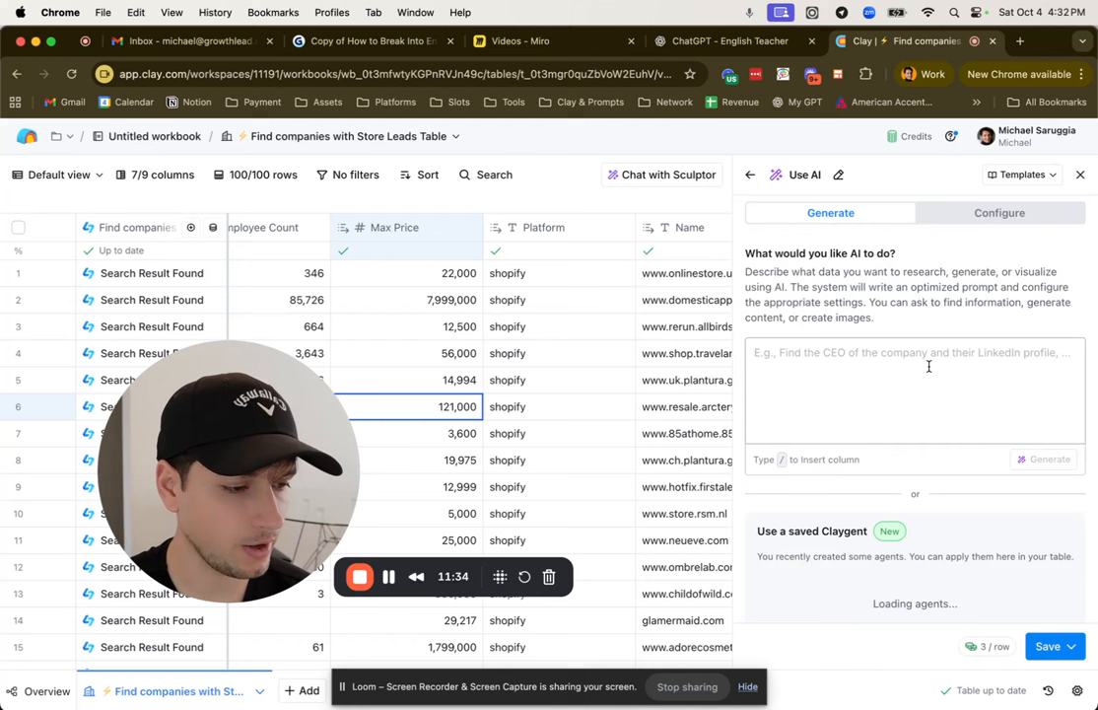
click(1000, 207)
scroll(892, 286, down, 2)
click(885, 241)
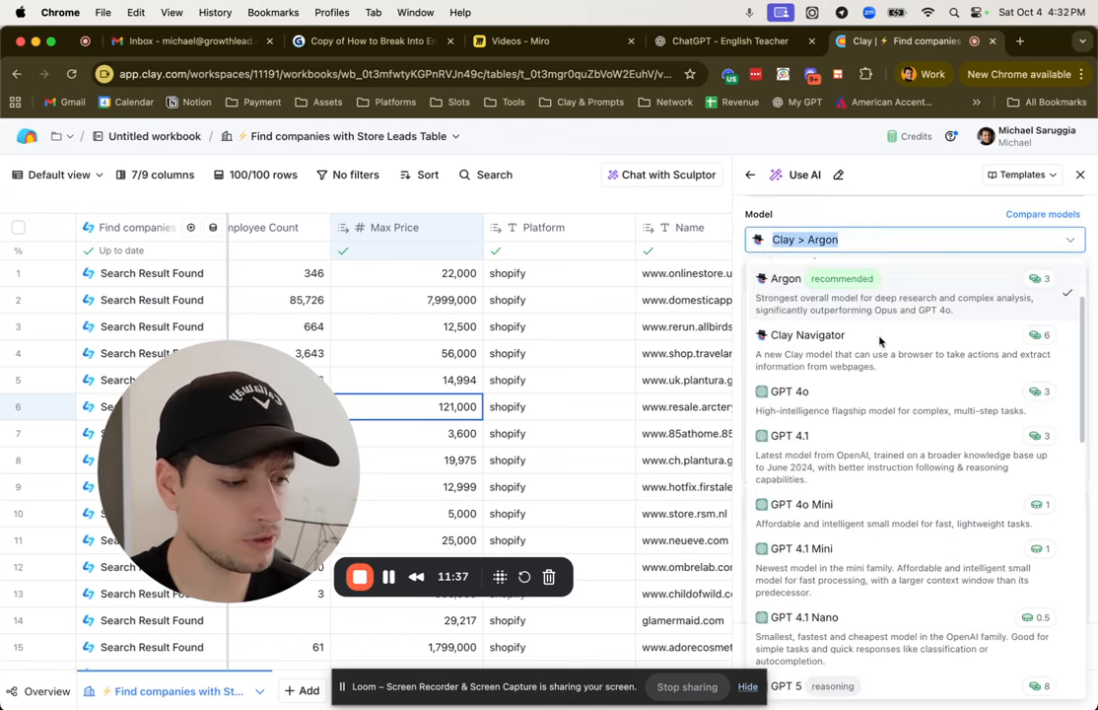
click(863, 404)
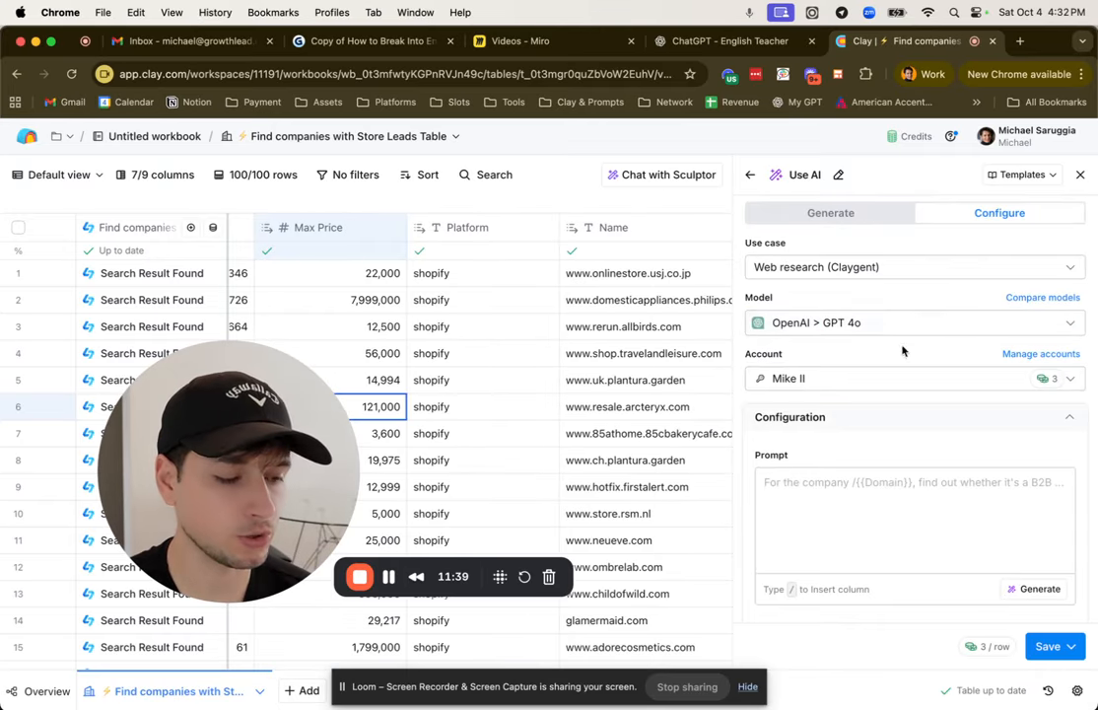
Step: Begin the prompt with "For" and the Name column, and set the account to the Clay-managed OpenAI account
scroll(887, 370, down, 2)
click(859, 430)
text(For /)
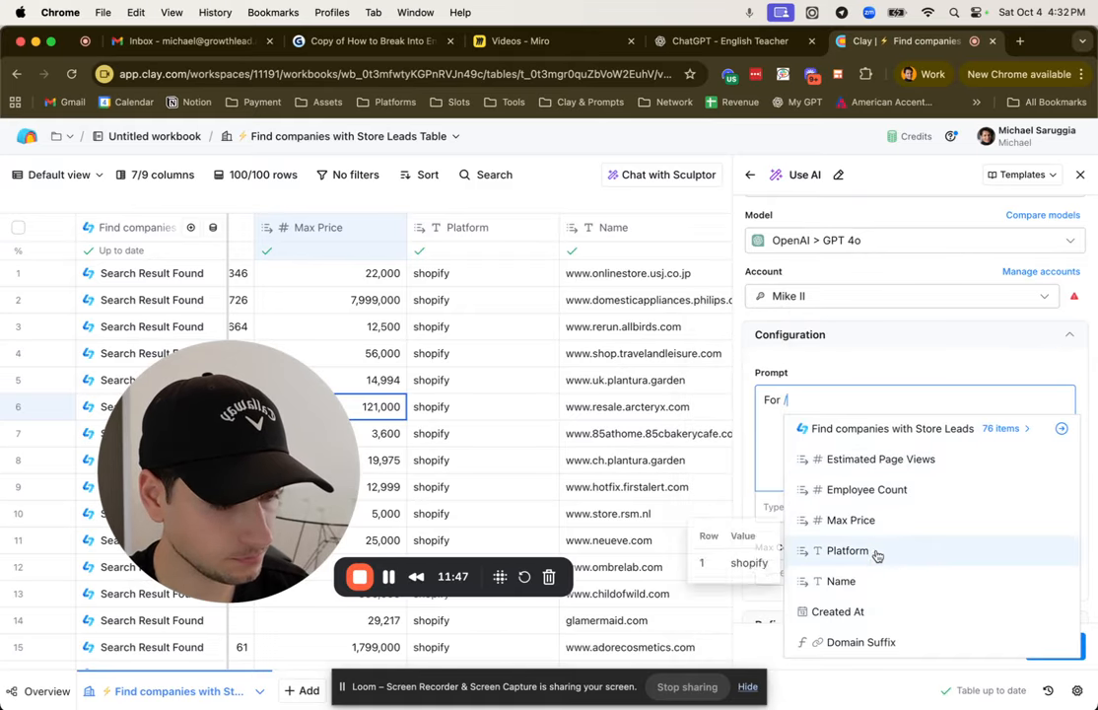
click(873, 583)
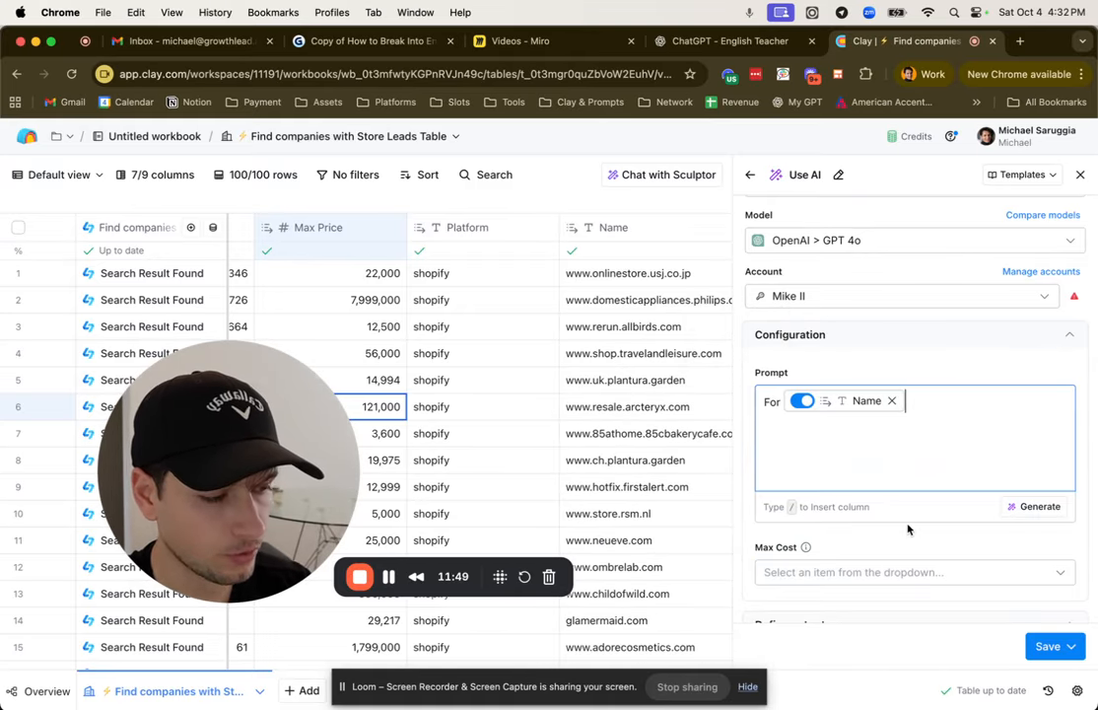
click(883, 298)
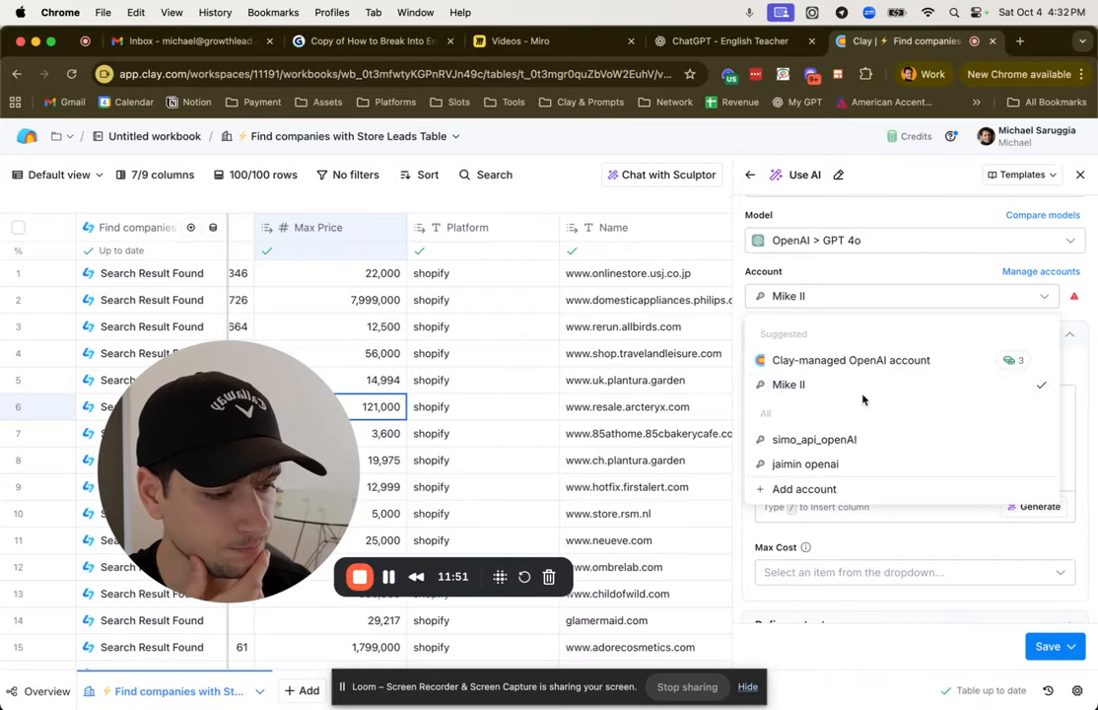
click(868, 360)
Step: Continue the prompt after the Name column with "find the score review on google and the number of reviews"
click(999, 393)
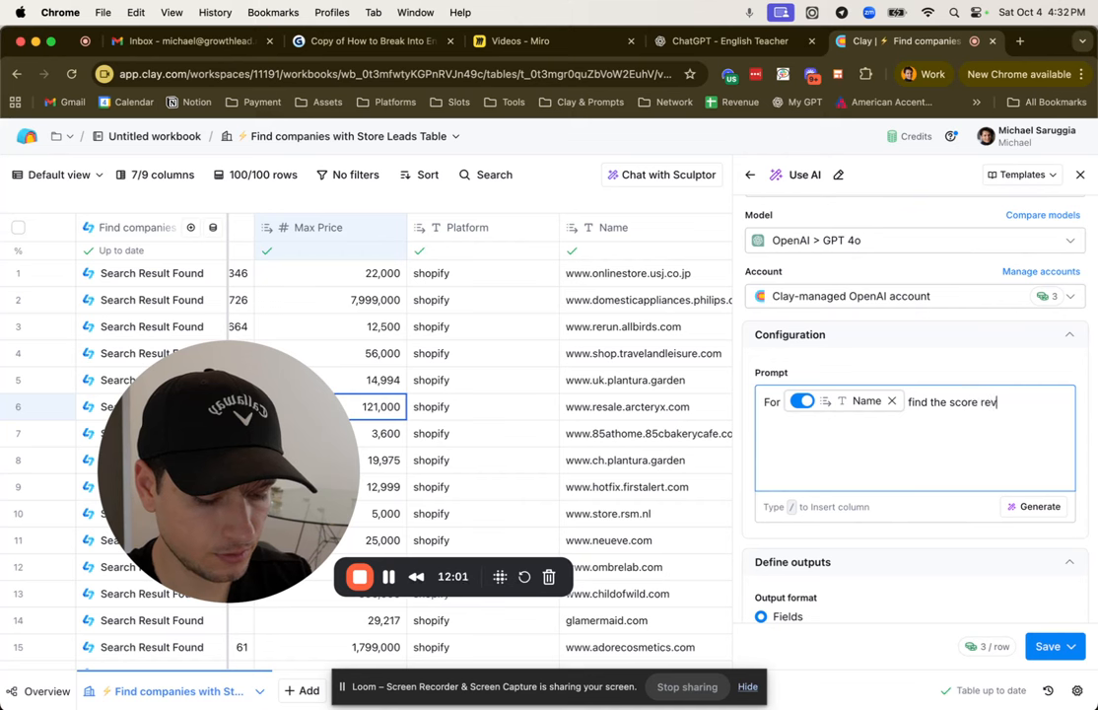
text(oogle and the numnder of reviews)
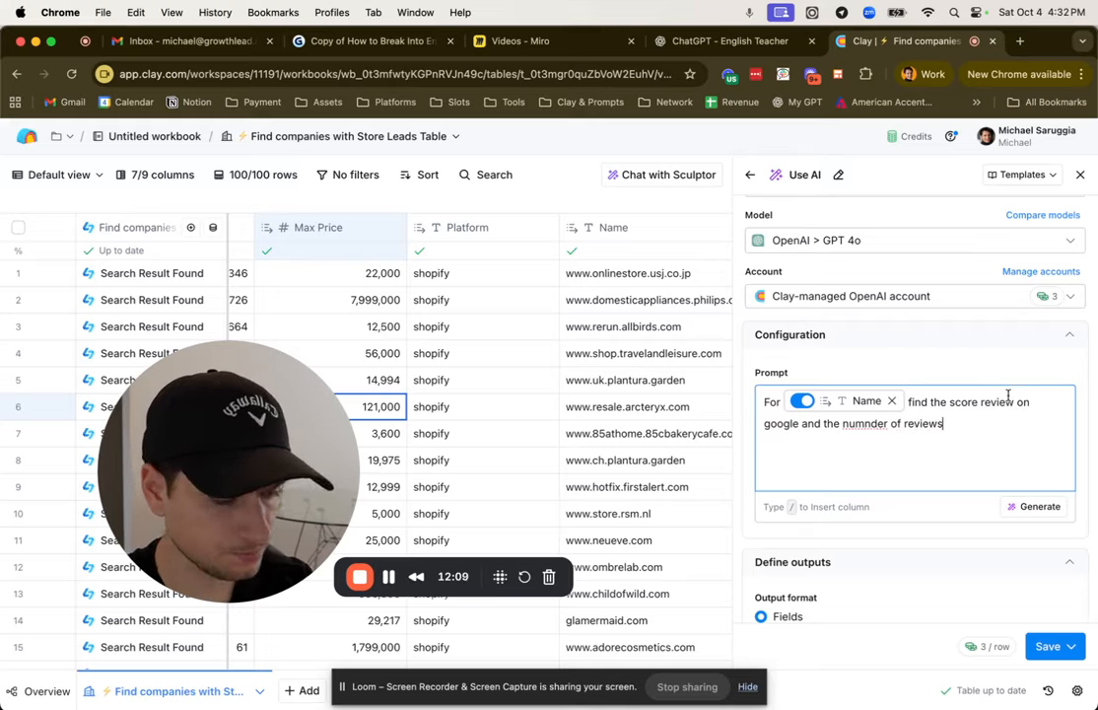
double_click(874, 426)
text(number)
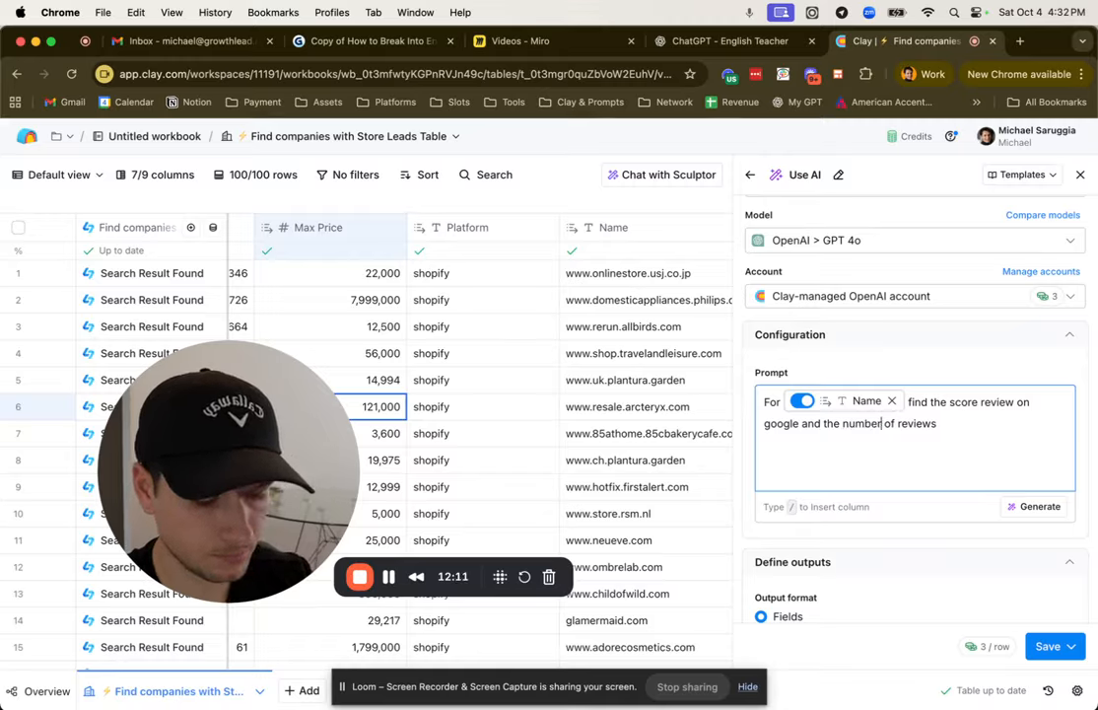
Step: Add an output instruction below the request: "Return" followed by a separate line "Score | Number"
click(968, 431)
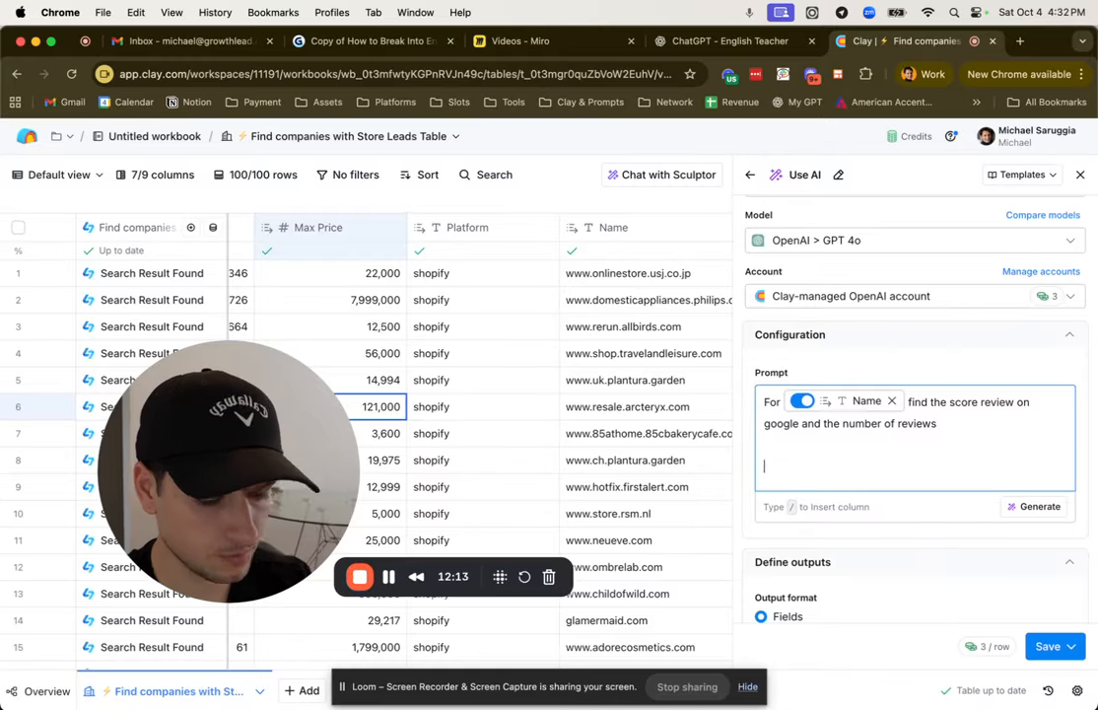
text(Return)
key(Return)
key(Return)
text(Score | Number)
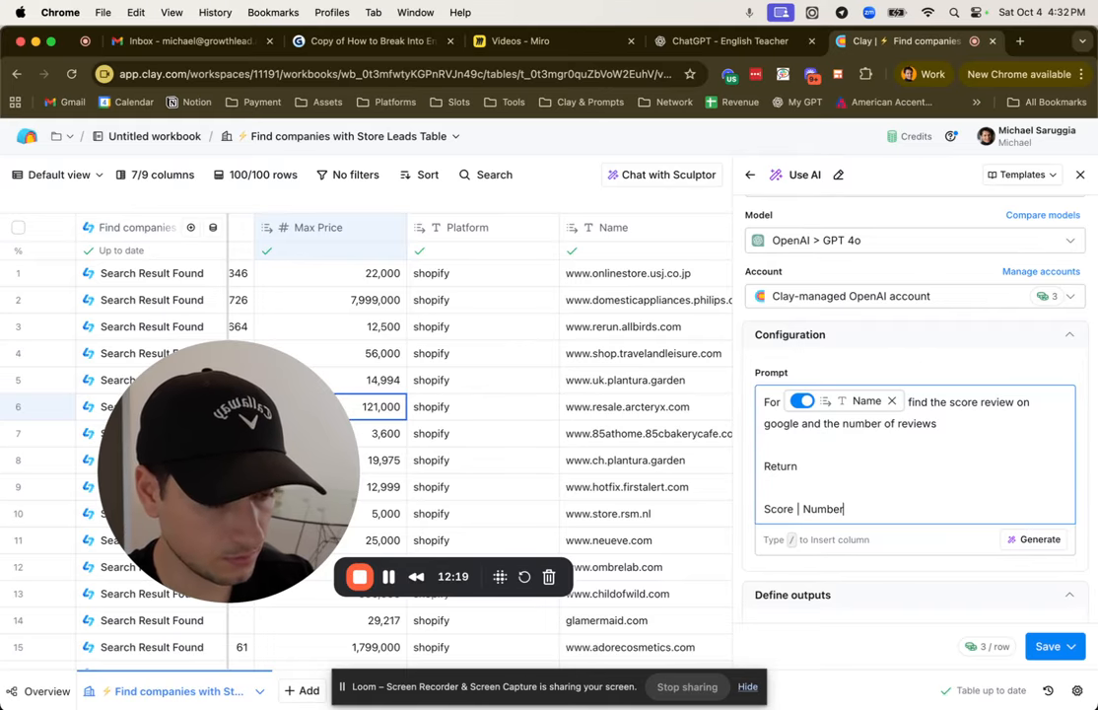
Step: Set the output format to a JSON Schema generated from the prompt, and save and run the column on 10 rows
scroll(888, 394, down, 5)
click(932, 385)
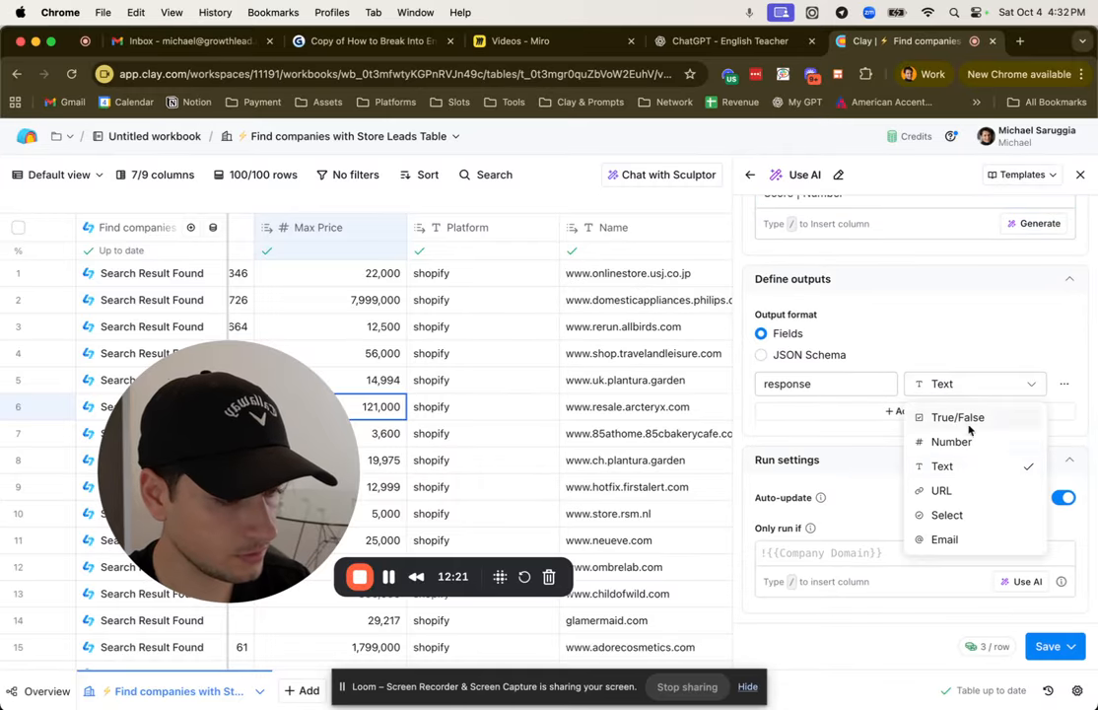
click(808, 358)
click(807, 357)
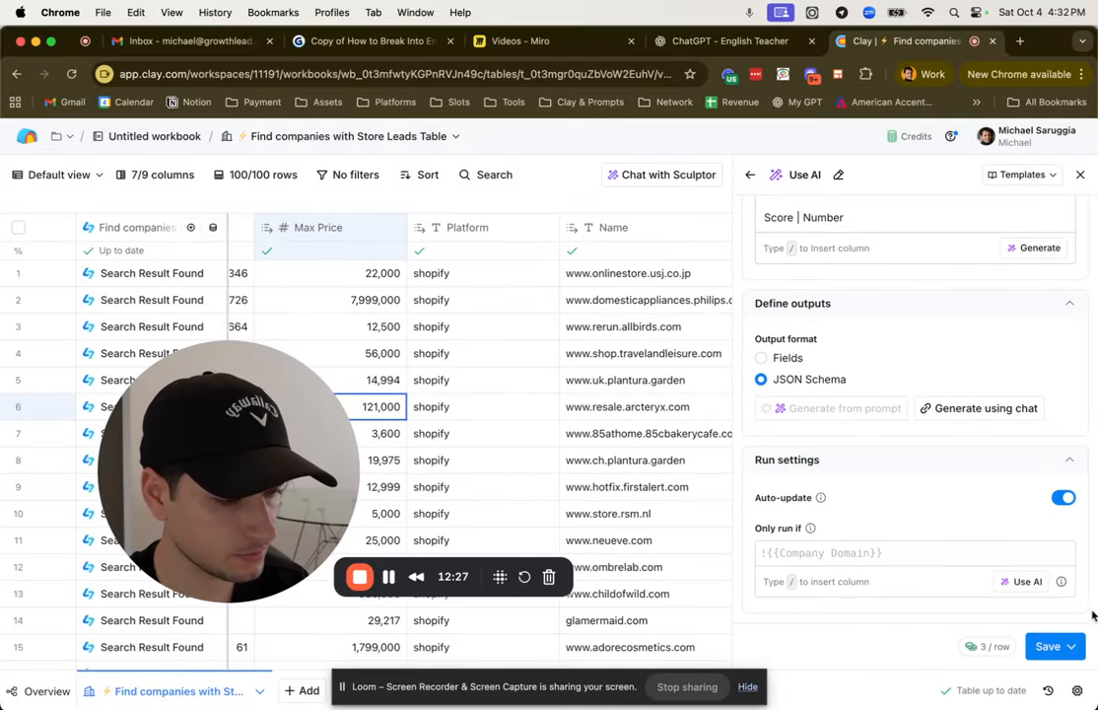
click(1071, 646)
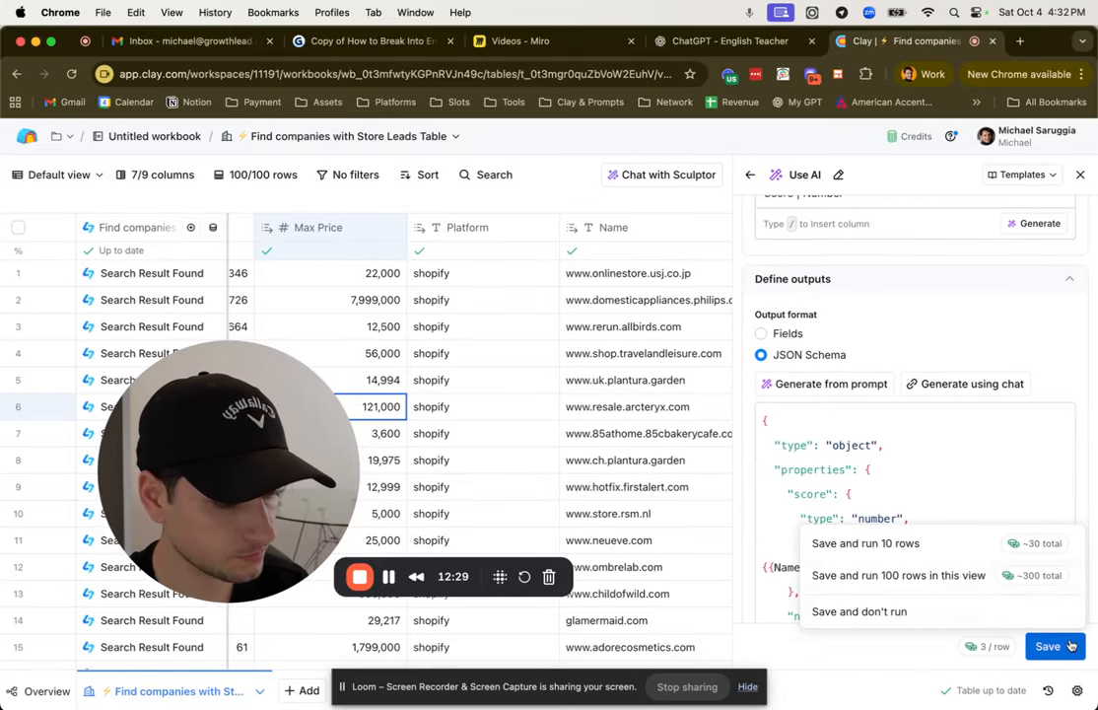
click(964, 570)
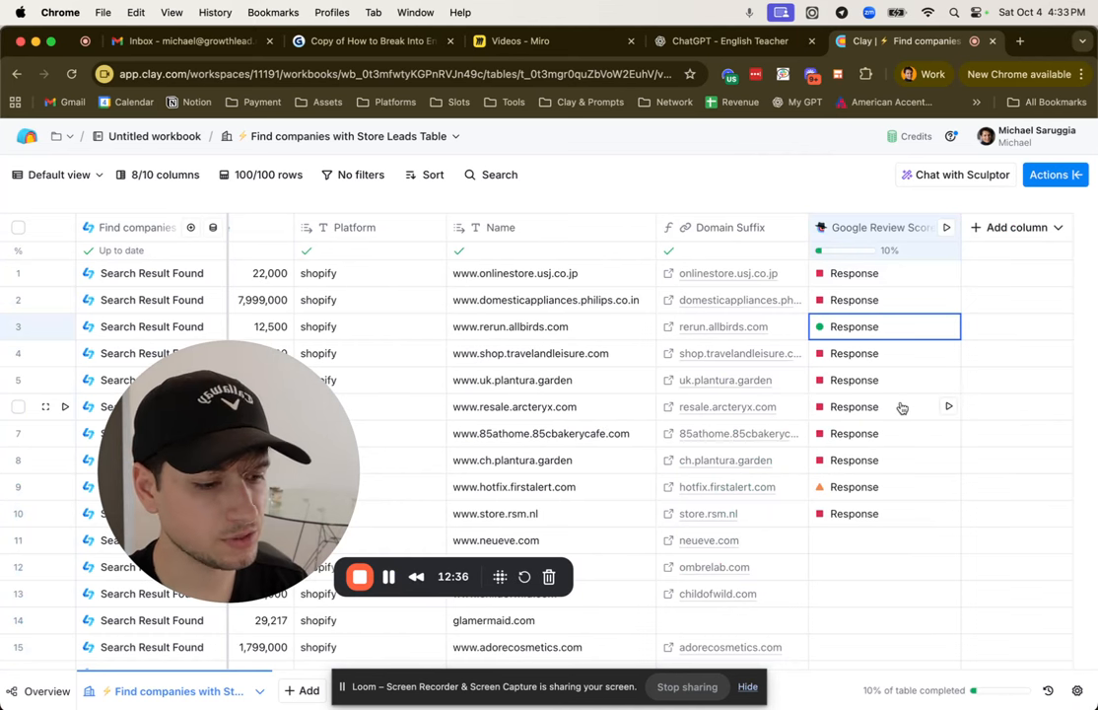
click(879, 327)
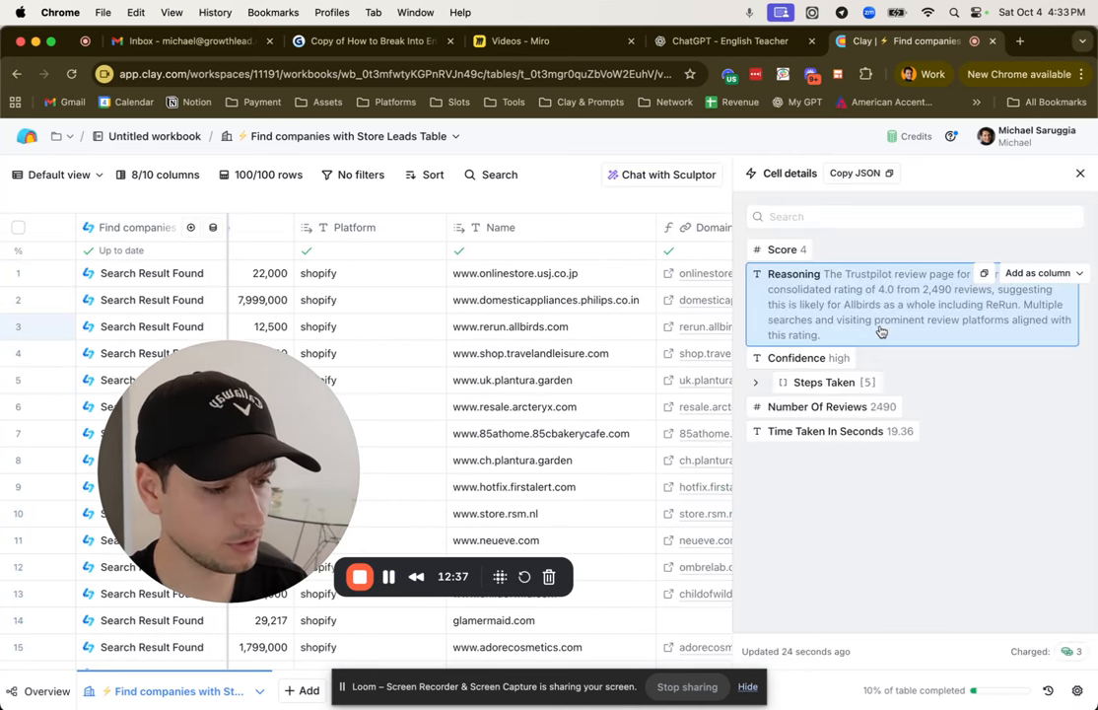
click(1047, 248)
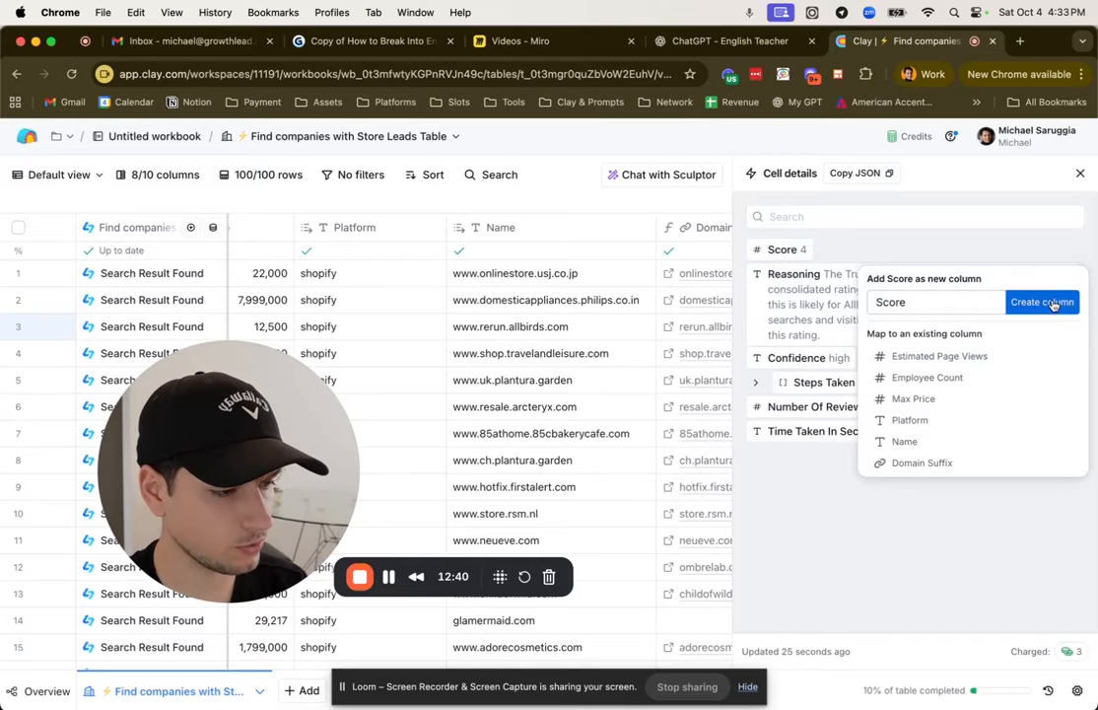
click(1053, 305)
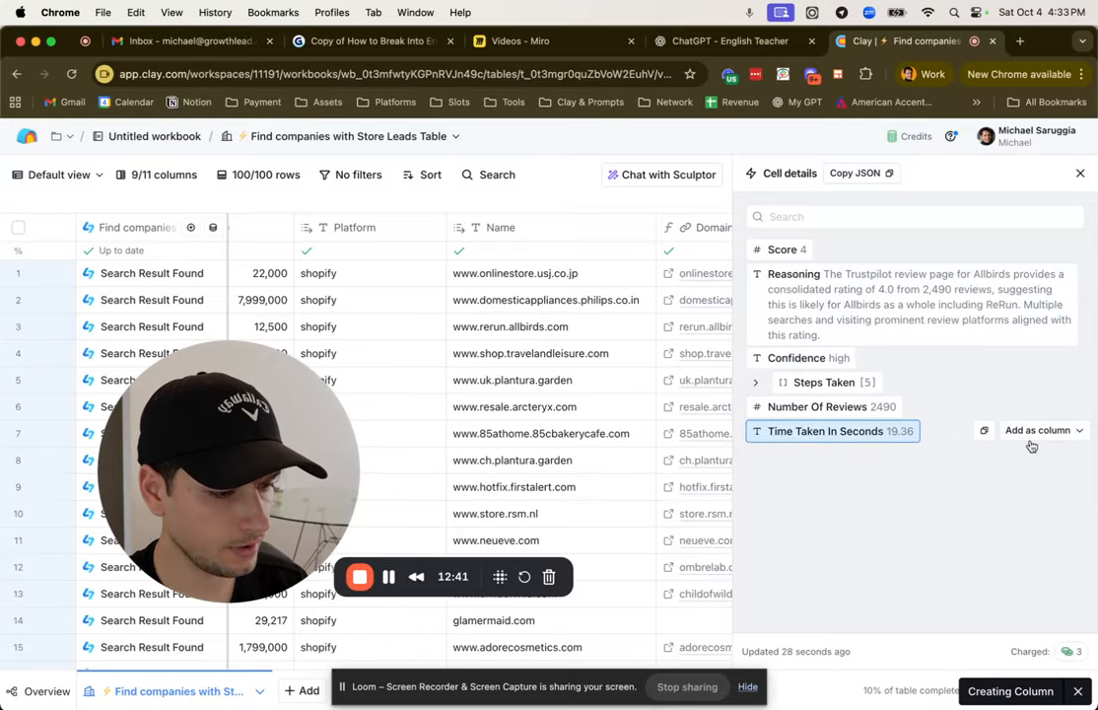
click(1045, 406)
click(1042, 458)
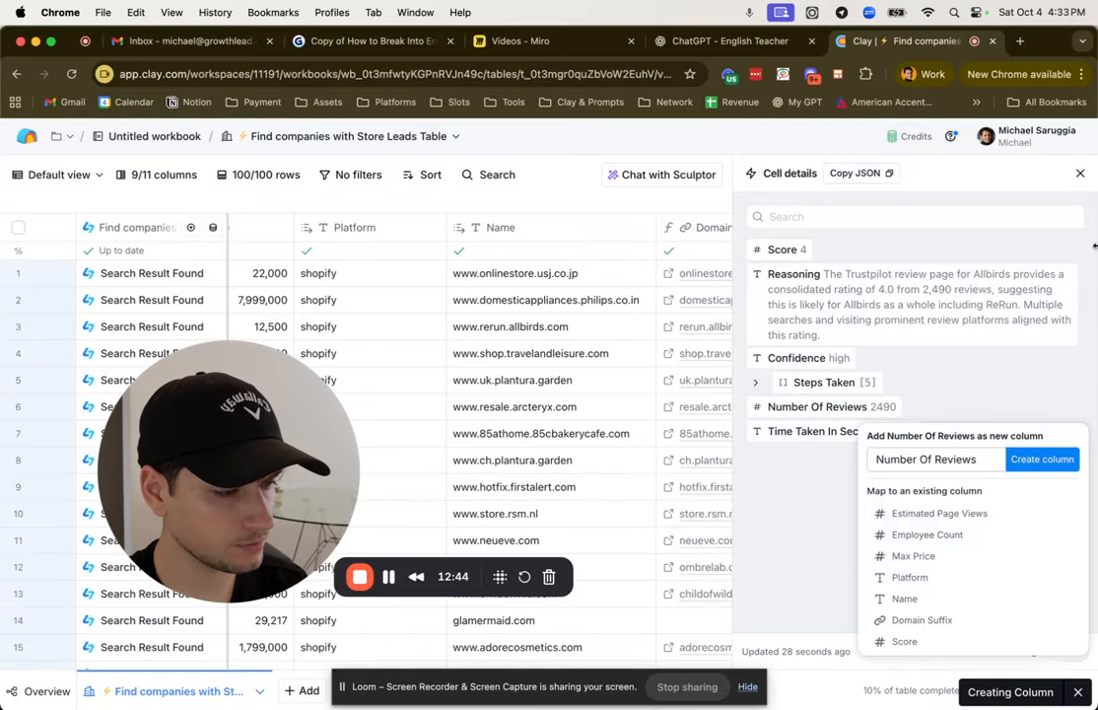
click(1081, 174)
Step: Run the Google Review Score column individually for rows 11 to 17, closing any cell details that open
scroll(996, 372, down, 5)
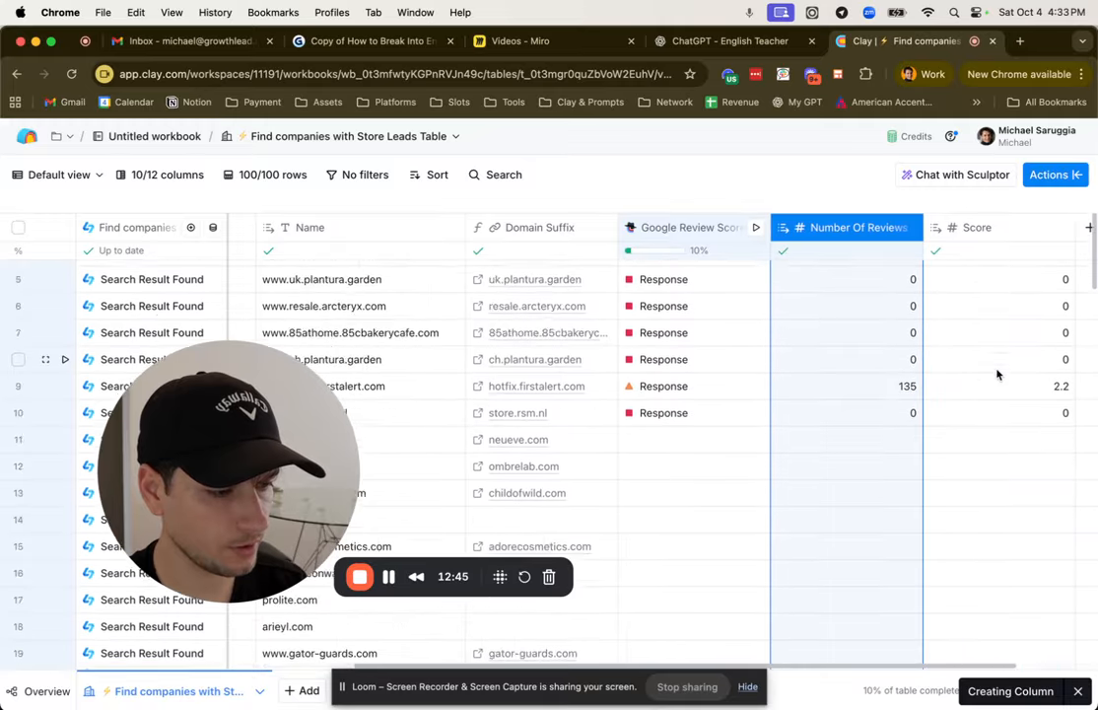
click(757, 333)
click(757, 360)
click(757, 386)
click(757, 412)
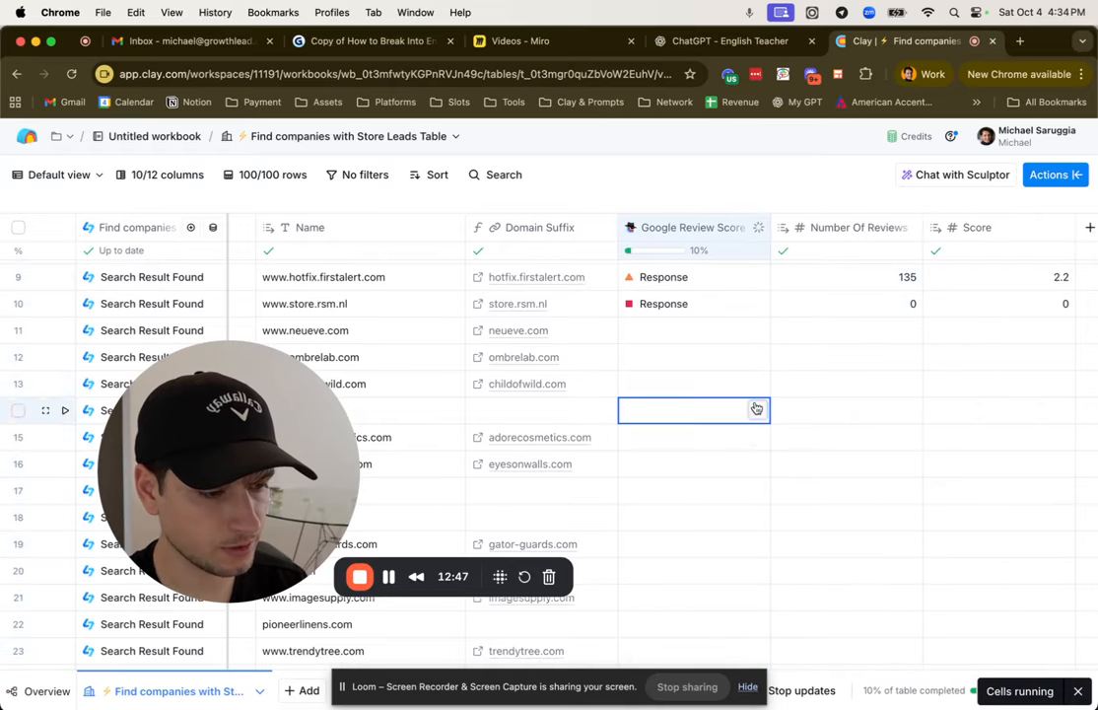
click(758, 439)
click(757, 465)
click(757, 493)
click(756, 535)
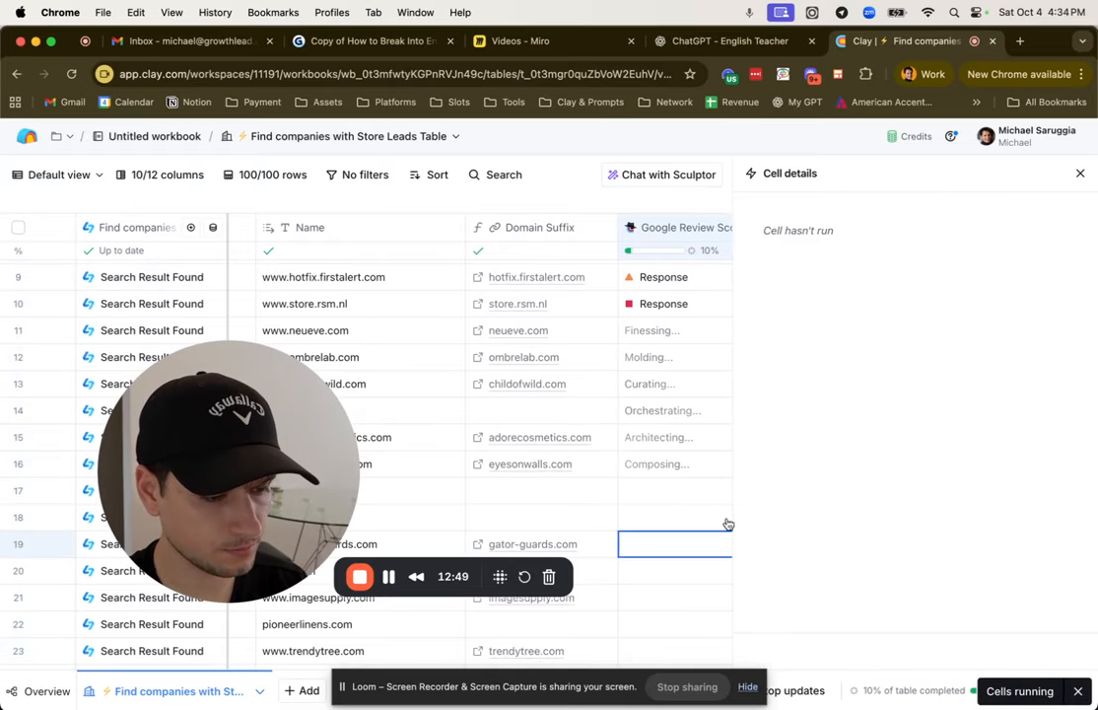
click(722, 519)
click(1080, 174)
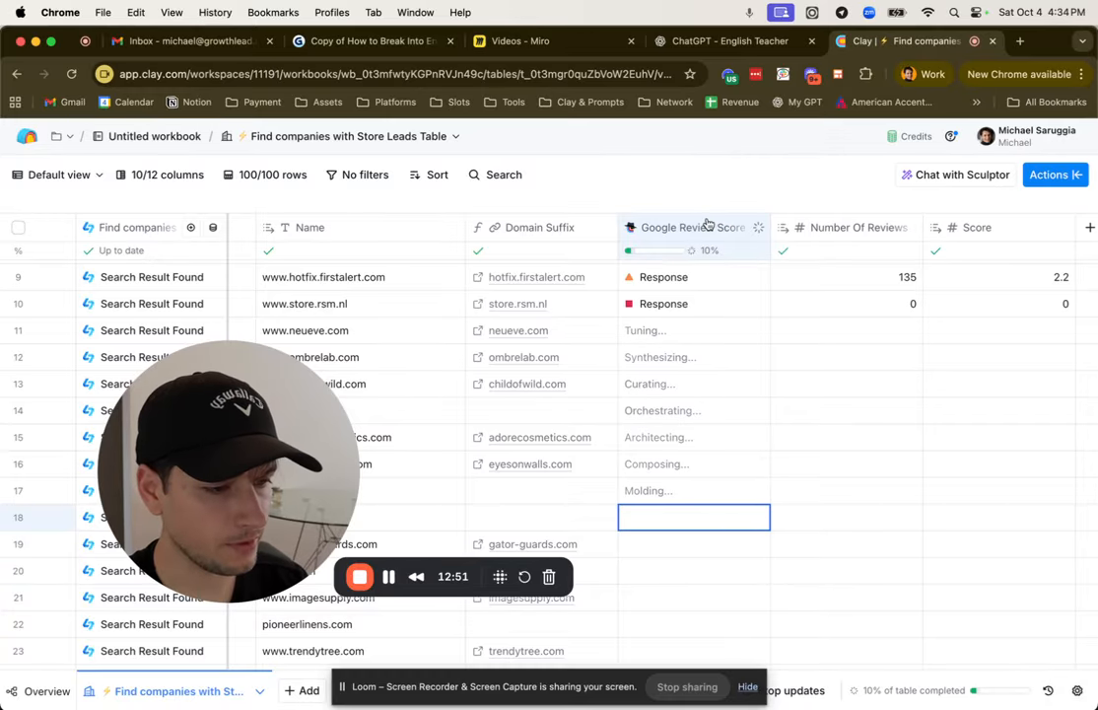
Step: Check the Google Review Score column's account options, and delete "google" from its prompt, saving the column without running it
click(709, 226)
click(679, 289)
scroll(948, 376, down, 1)
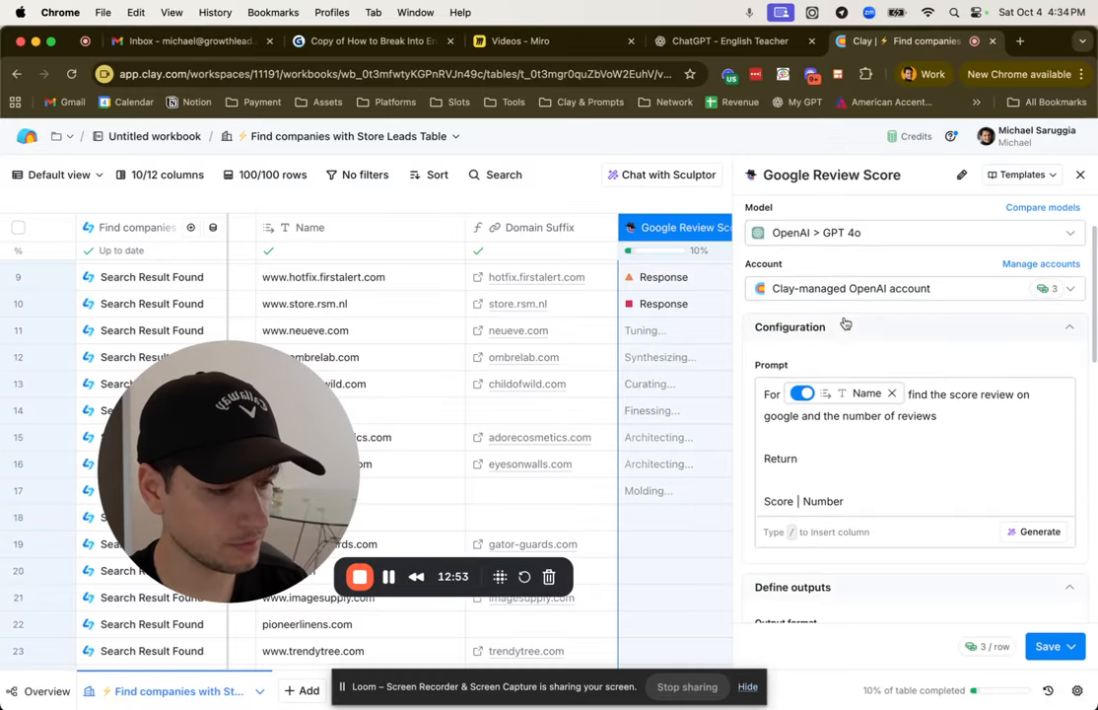
click(822, 299)
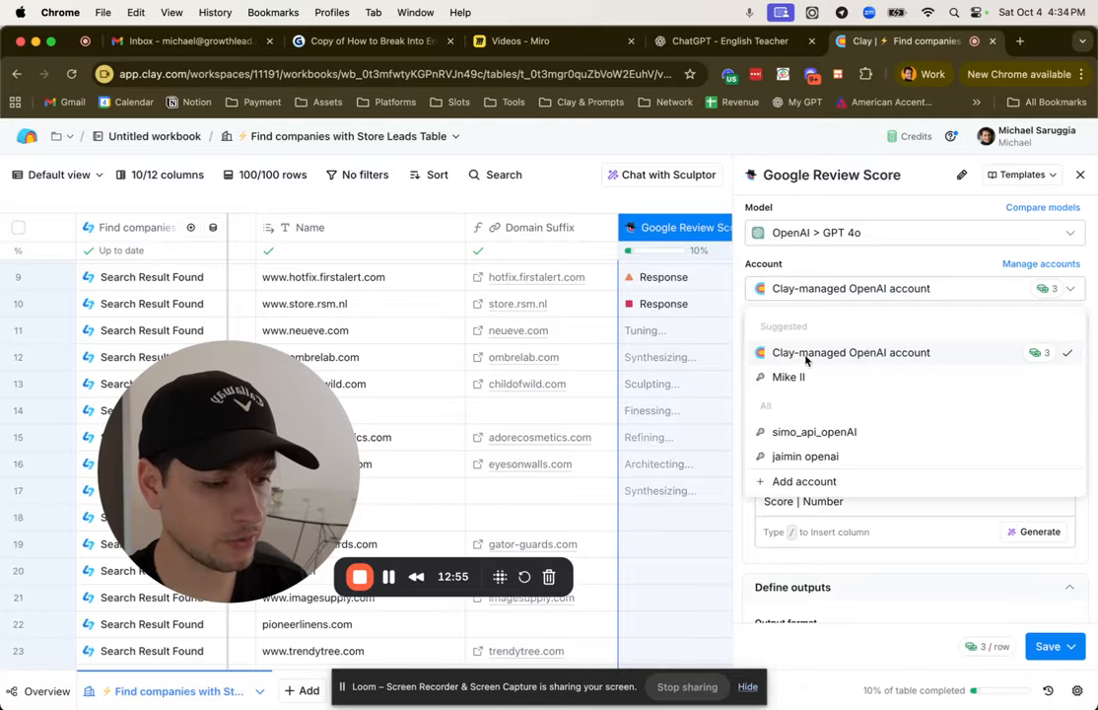
click(858, 295)
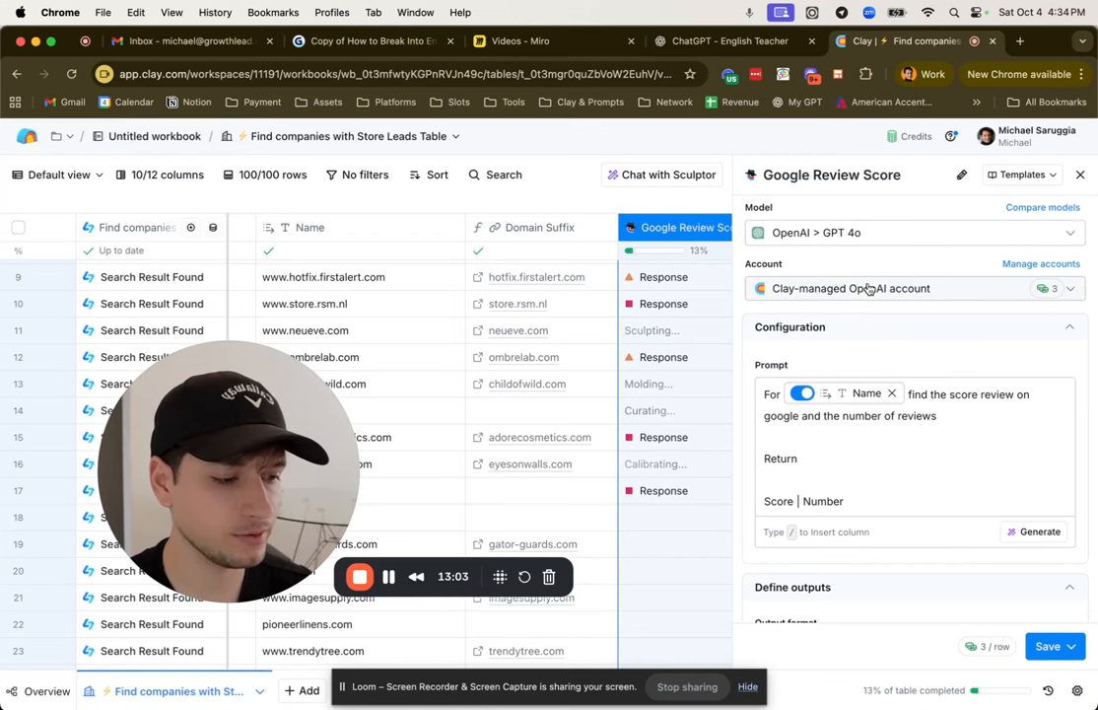
double_click(780, 416)
key(BackSpace)
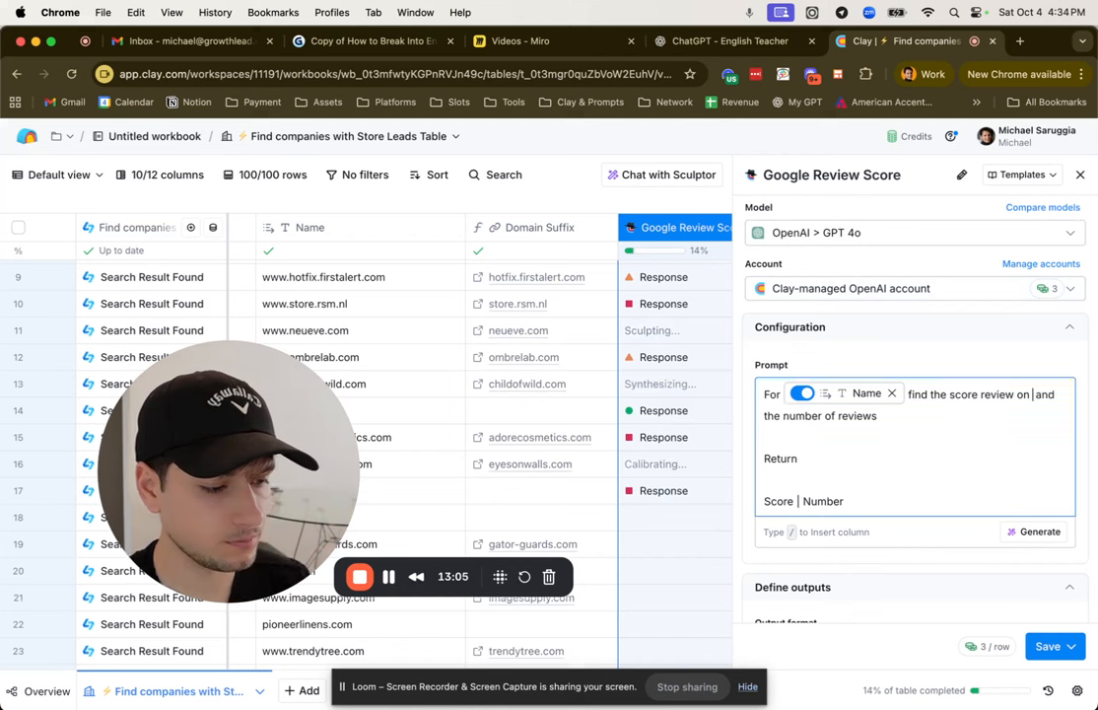
click(1048, 646)
click(934, 609)
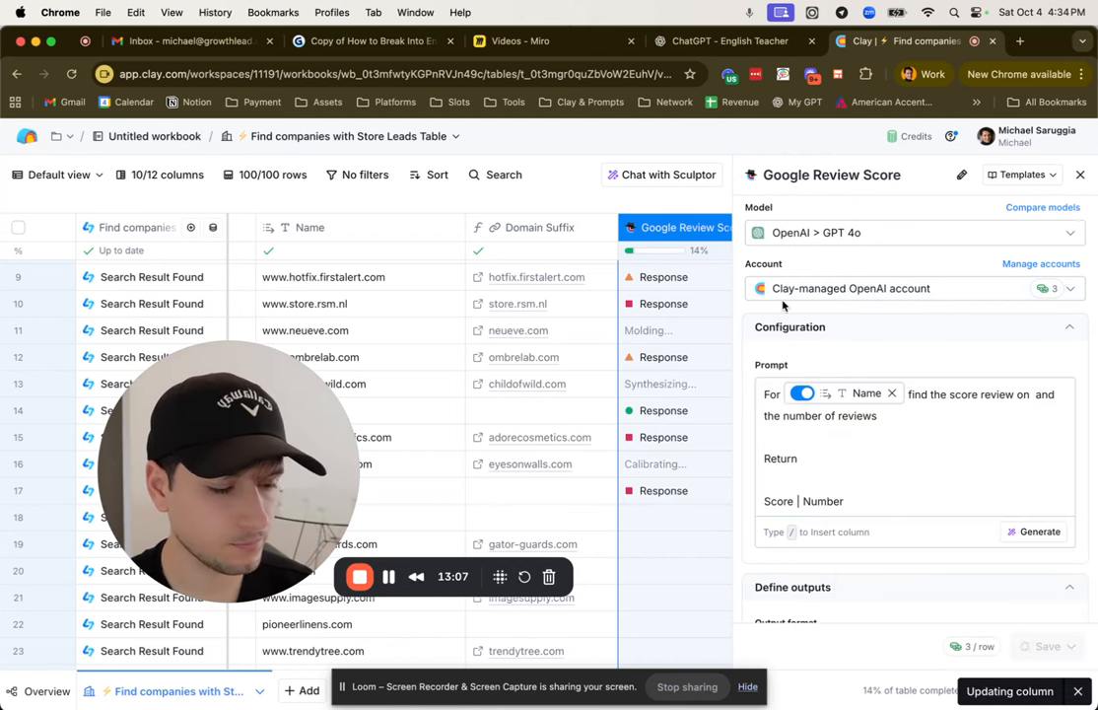
Step: Switch to the Miro board, highlight the Enrich Company sticky note in the Enrich Data frame, and return to Clay
click(549, 44)
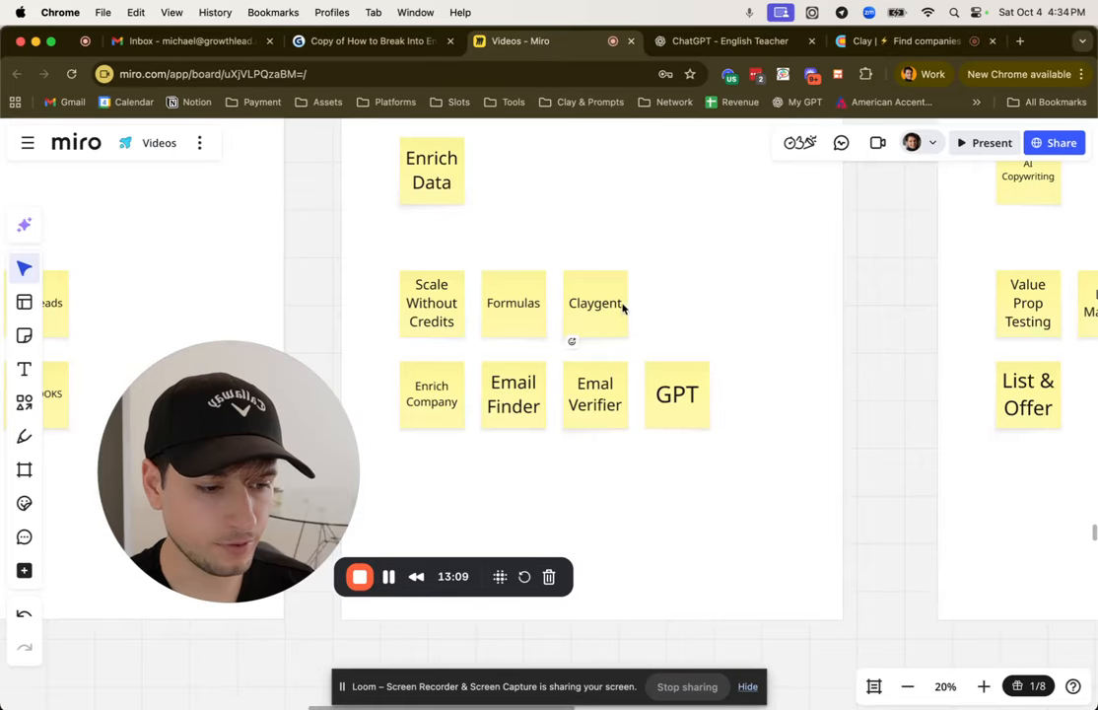
click(452, 398)
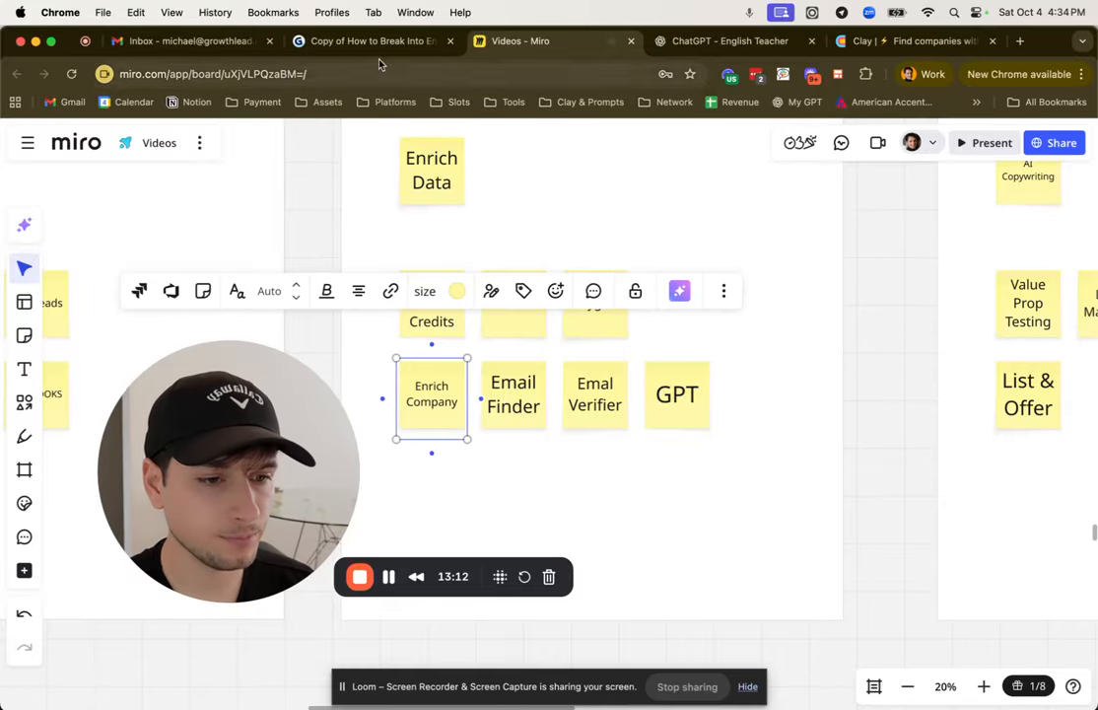
click(892, 40)
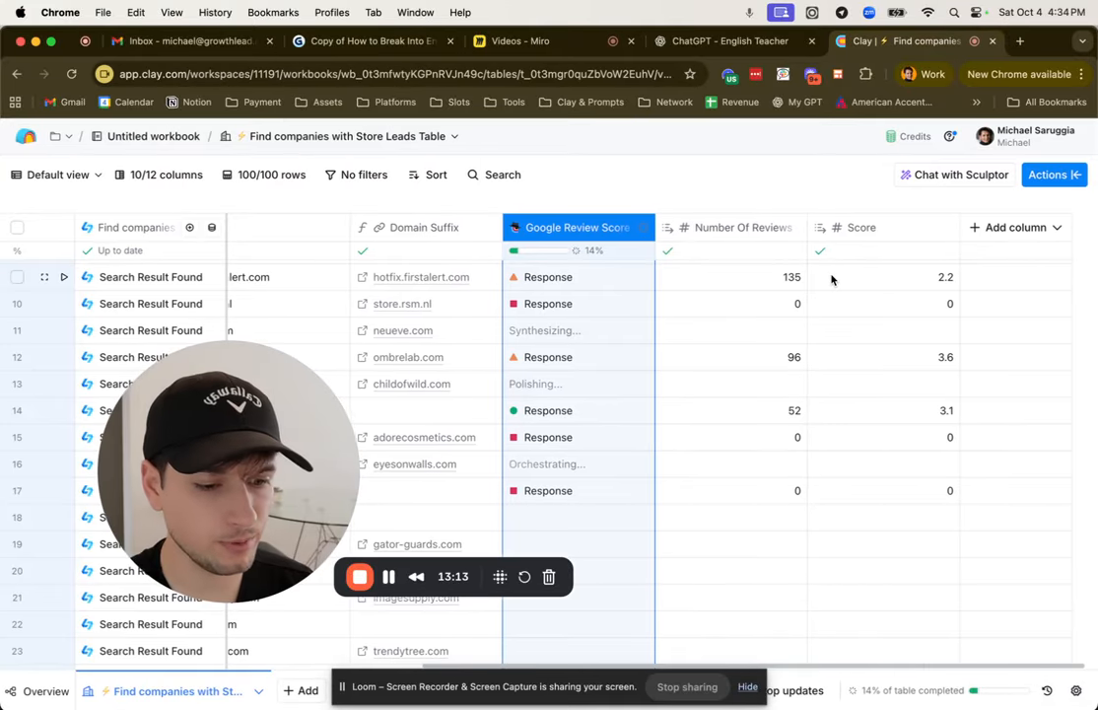
Step: Add a LeadMagic Enrich company enrichment and set it to use the Clay-managed Leadmagic account
click(1077, 181)
text(en)
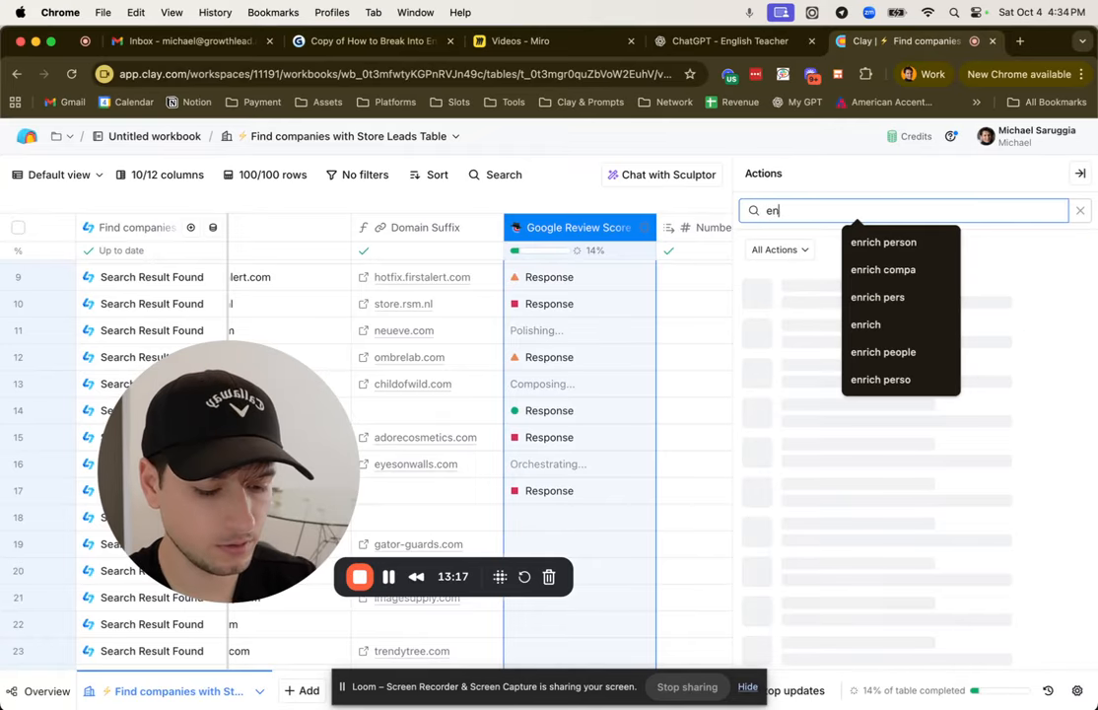
text(rich company)
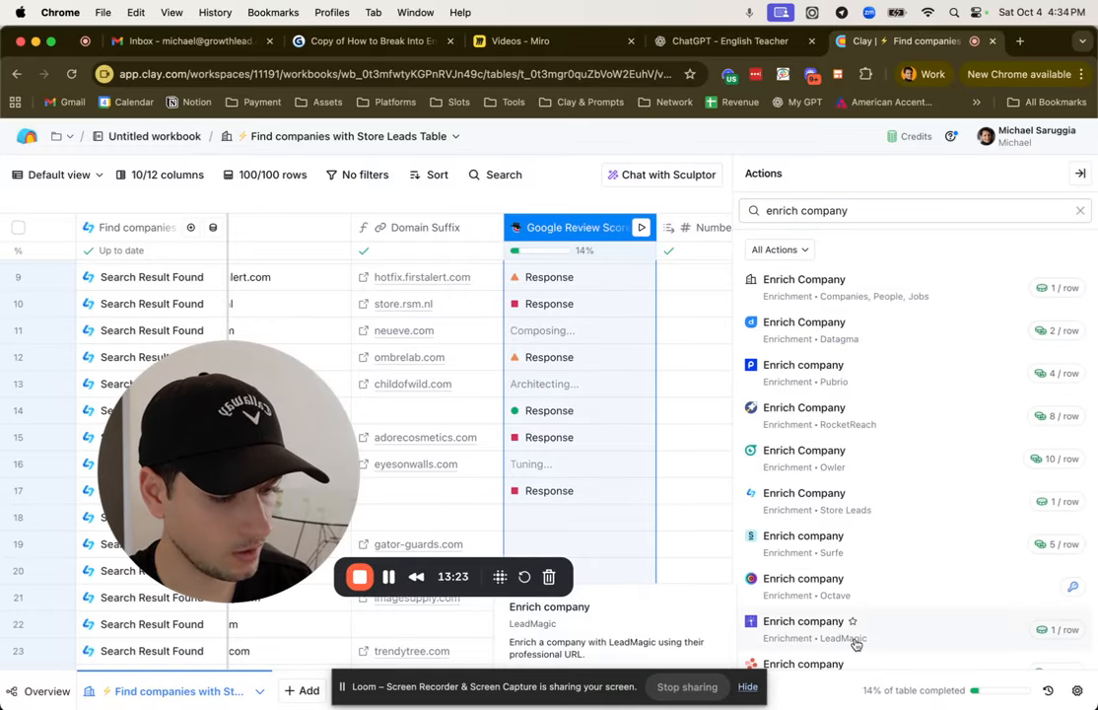
click(804, 622)
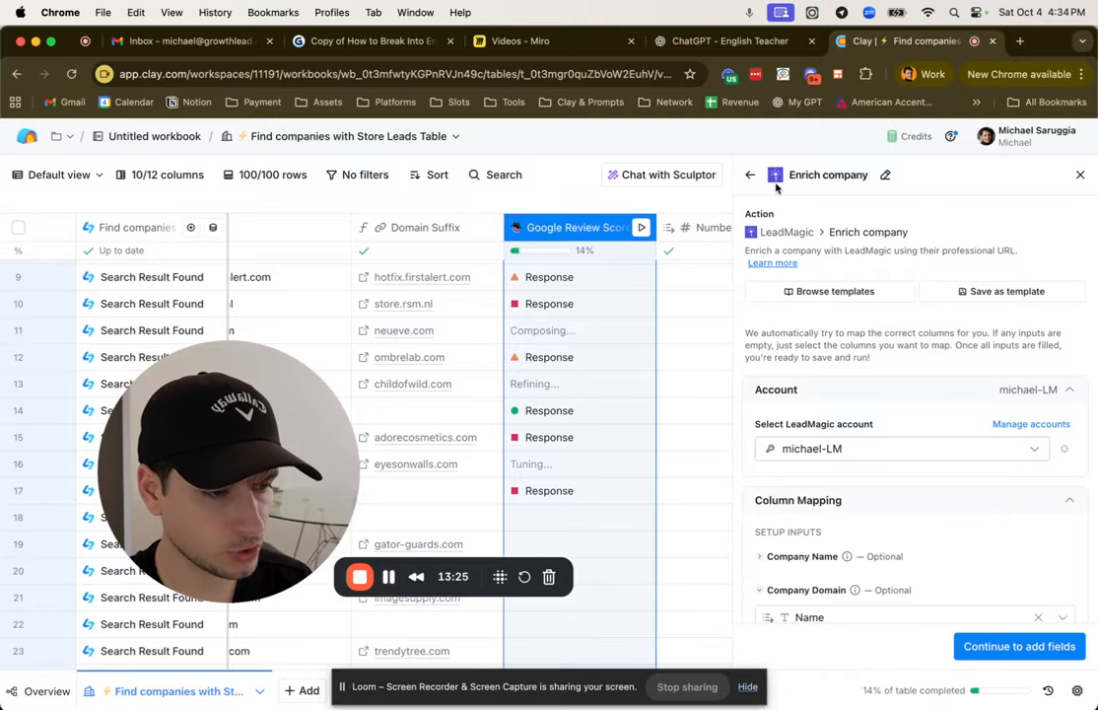
scroll(833, 379, down, 4)
click(1006, 286)
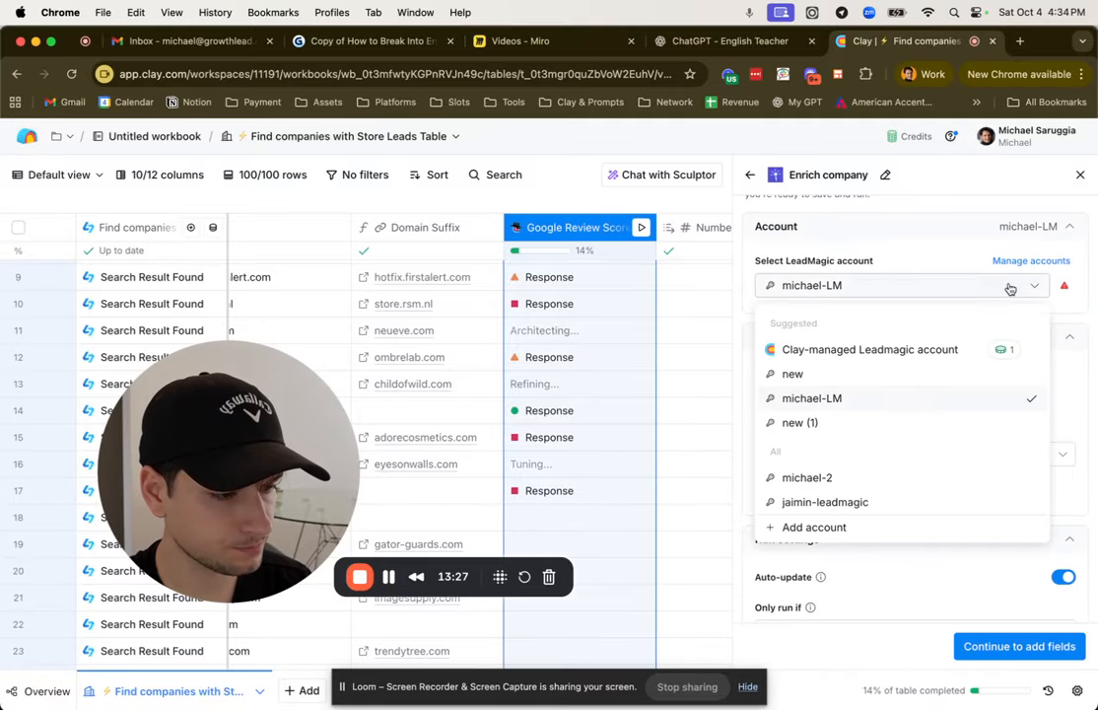
click(852, 349)
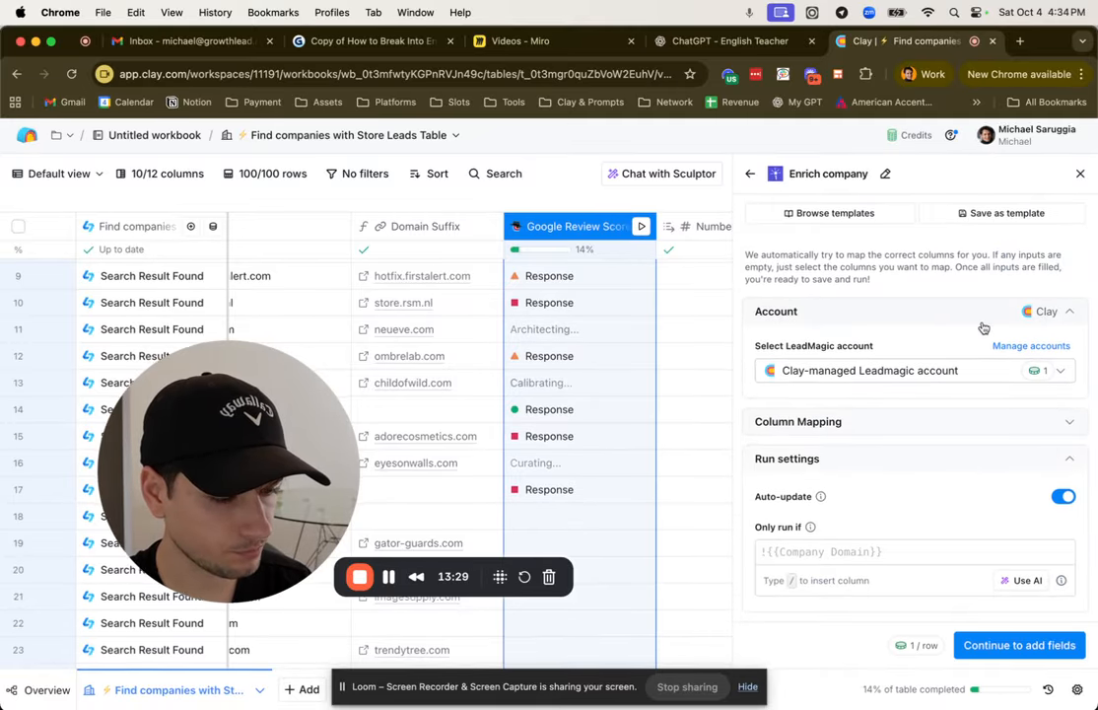
Step: Check the column mapping, keep Company Name, Website Url and Industry as output columns, and save and run the enrichment for the first 10 rows
click(894, 429)
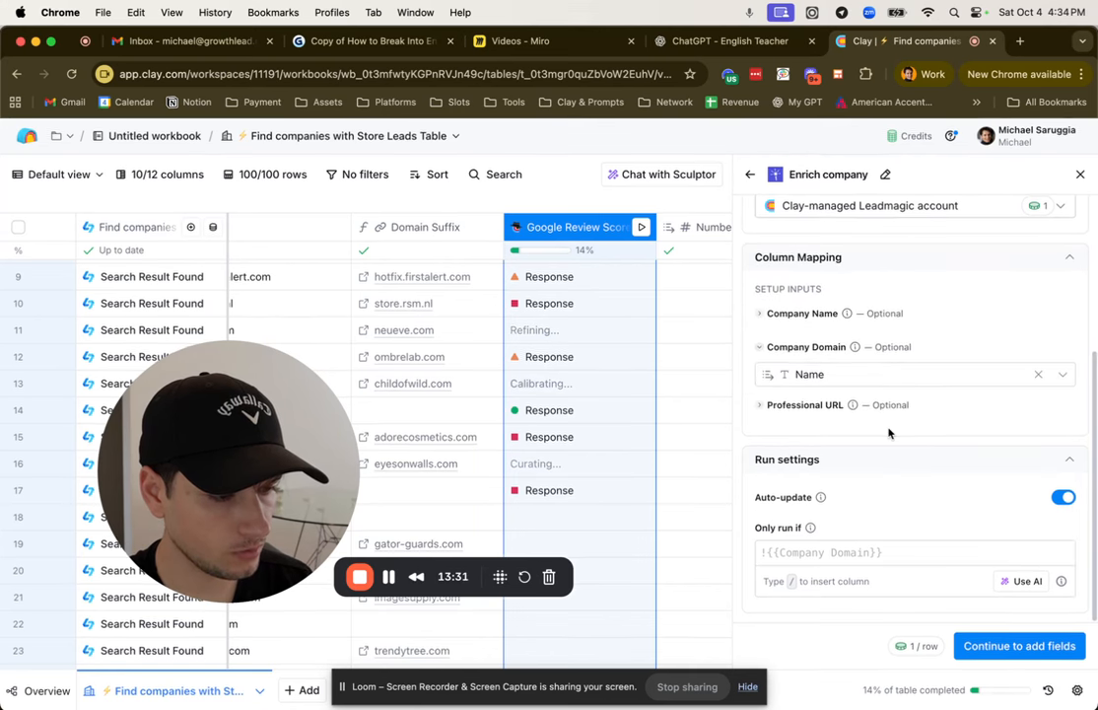
click(978, 646)
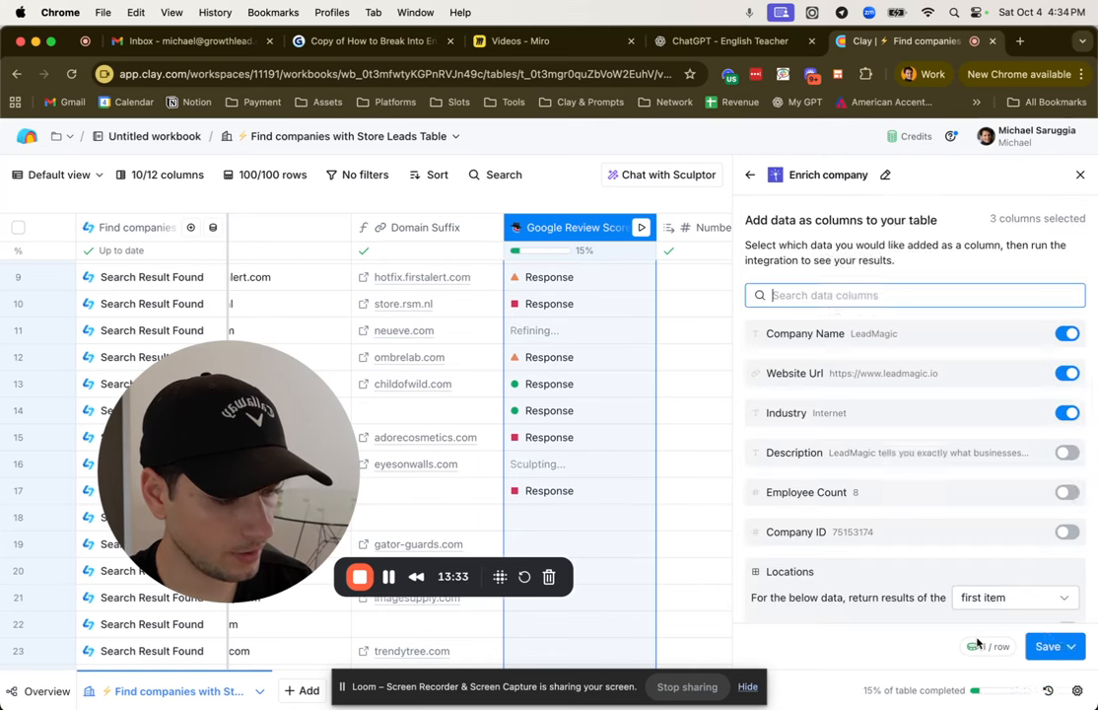
click(1048, 646)
click(954, 555)
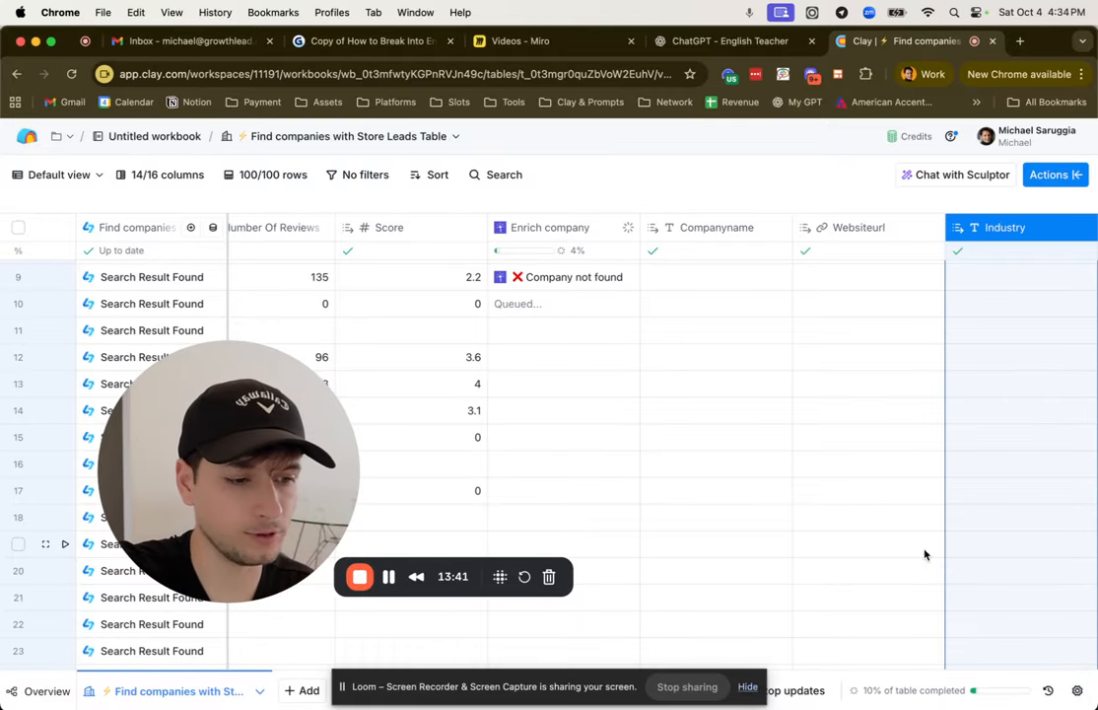
Step: Examine the enrichment details returned for Allbirds, including the employee count range, industry and description, and close the cell details
scroll(767, 488, up, 5)
click(582, 334)
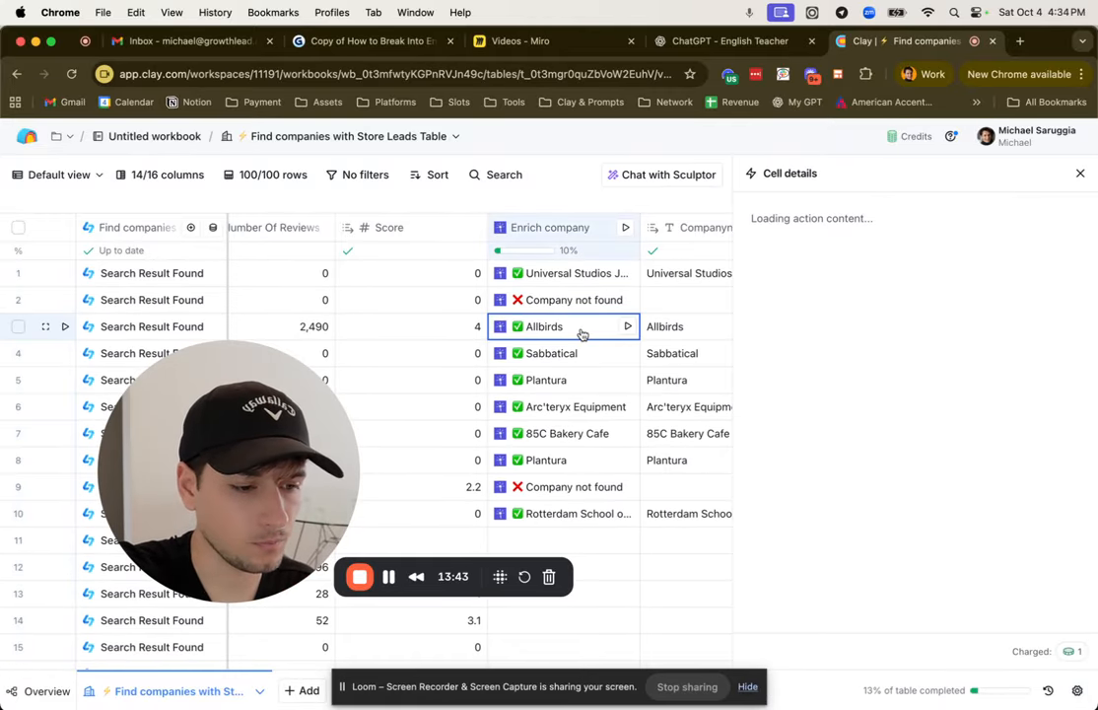
scroll(982, 315, down, 10)
scroll(984, 317, up, 10)
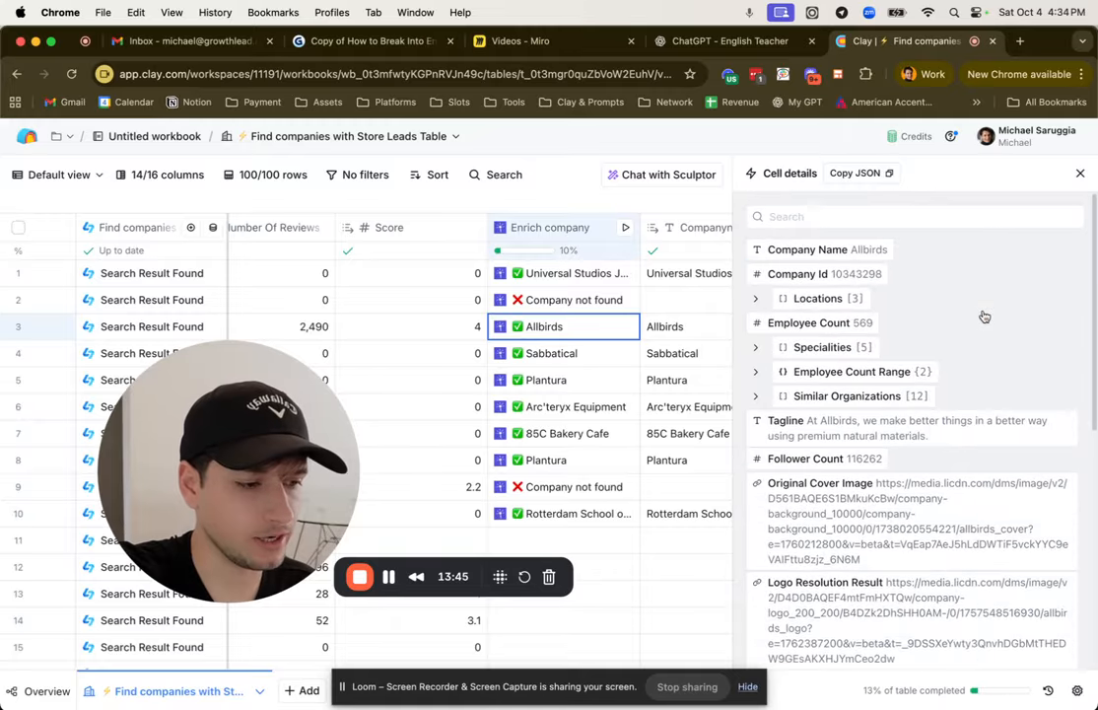
scroll(833, 341, down, 2)
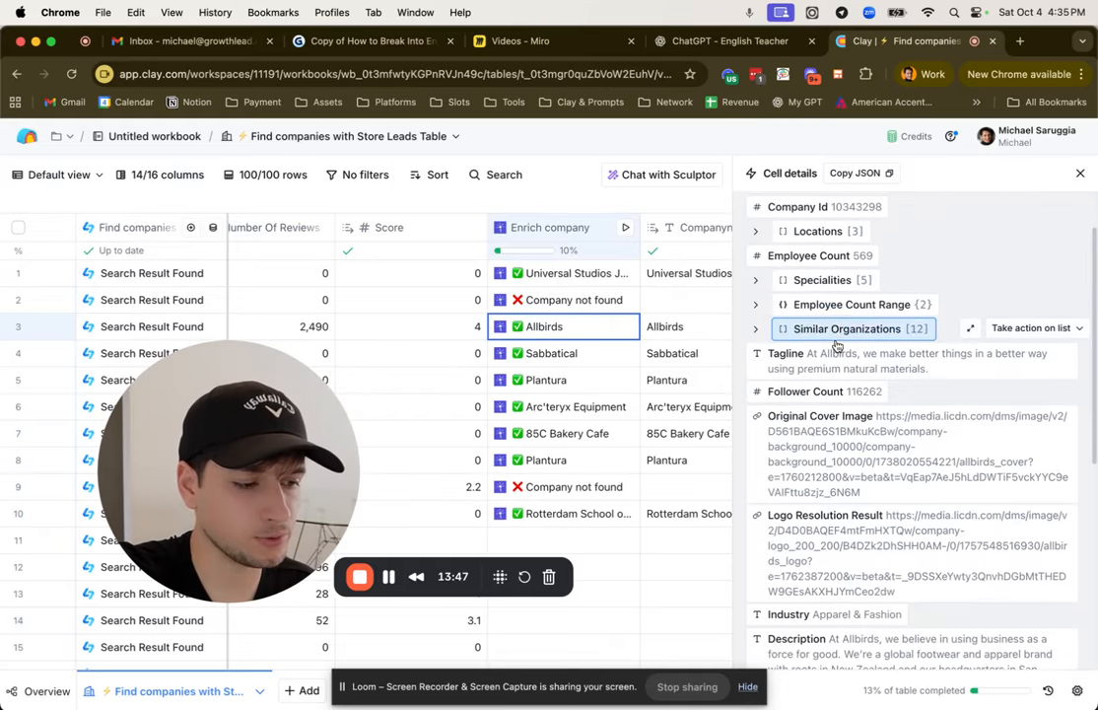
click(756, 304)
scroll(758, 310, down, 2)
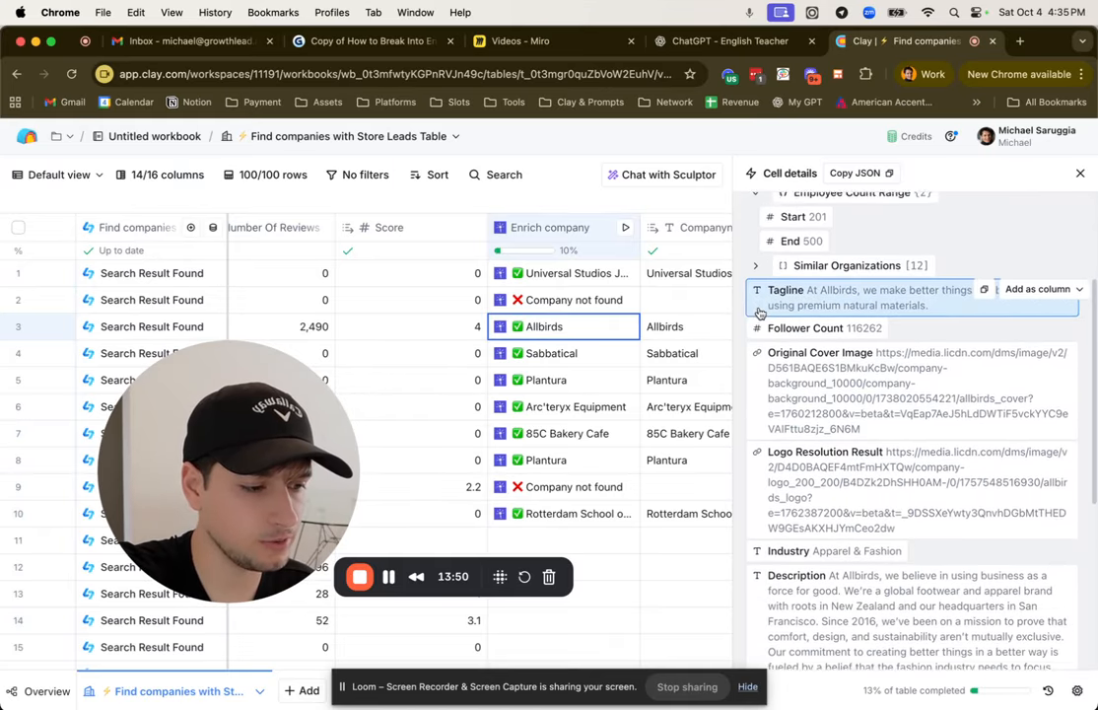
scroll(759, 313, down, 10)
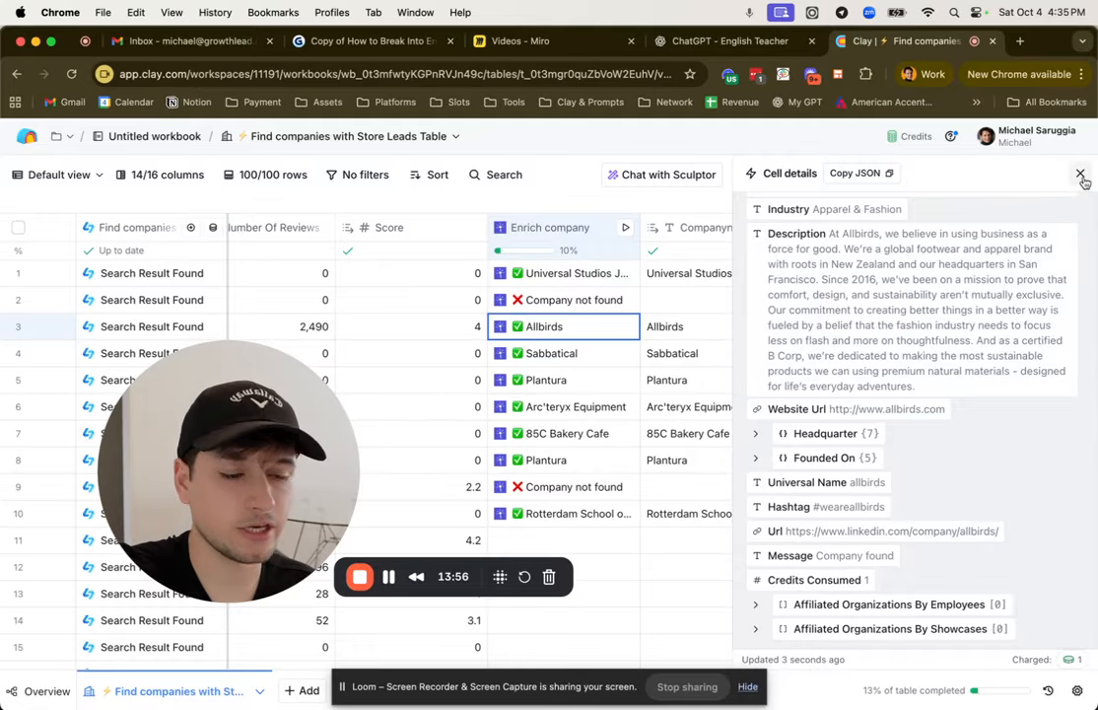
scroll(949, 336, up, 5)
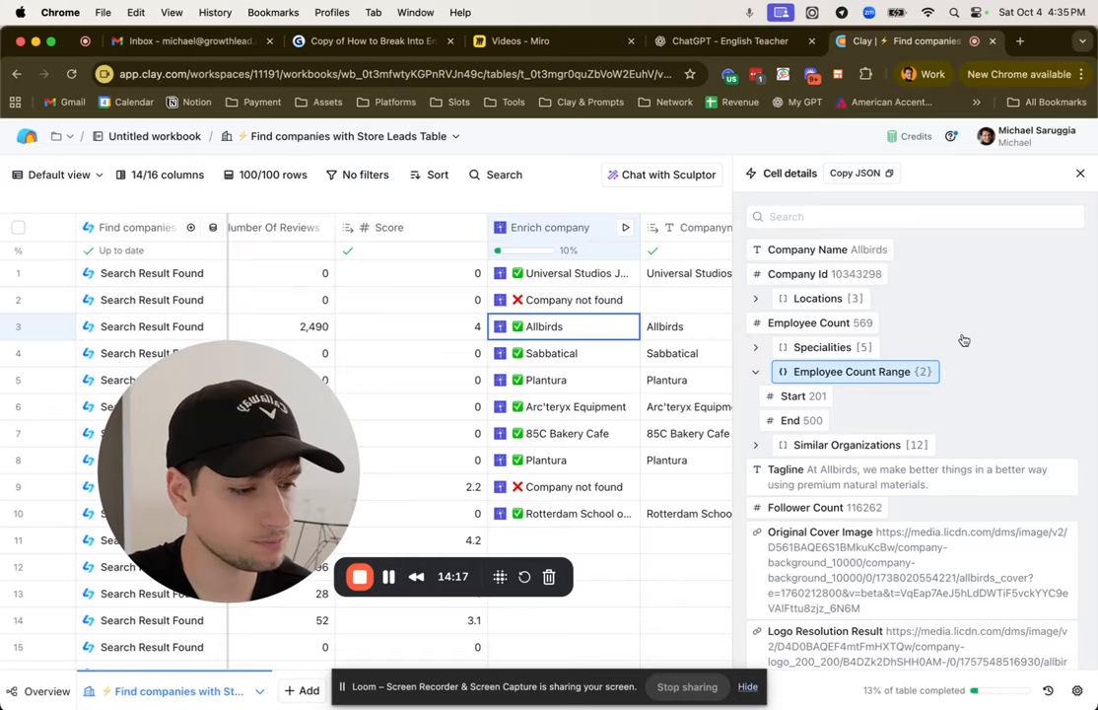
click(1081, 173)
Step: Check the added output columns and review the Enrich company column's LeadMagic account and mapping settings
scroll(959, 290, right, 3)
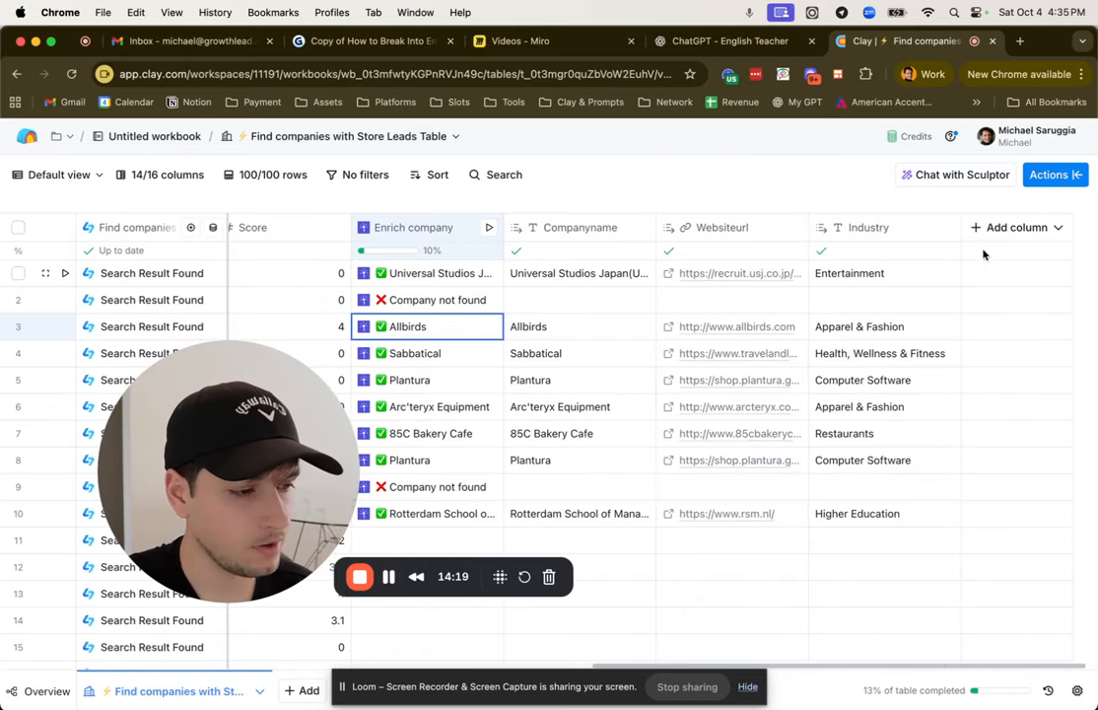
scroll(533, 296, left, 3)
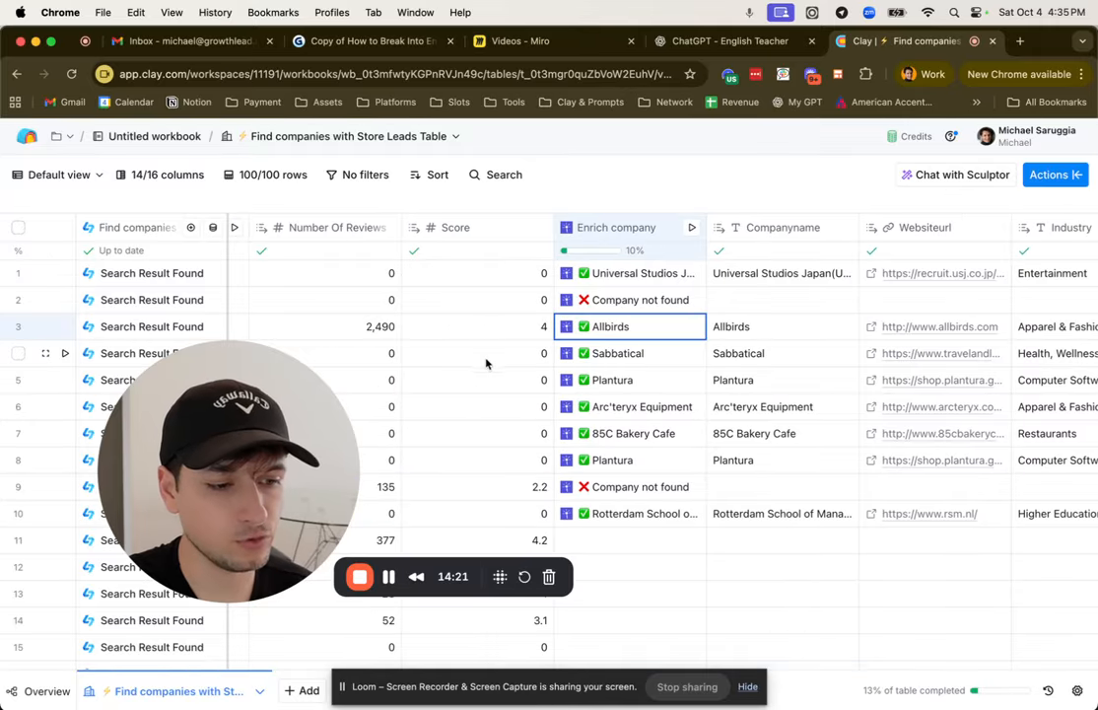
click(623, 229)
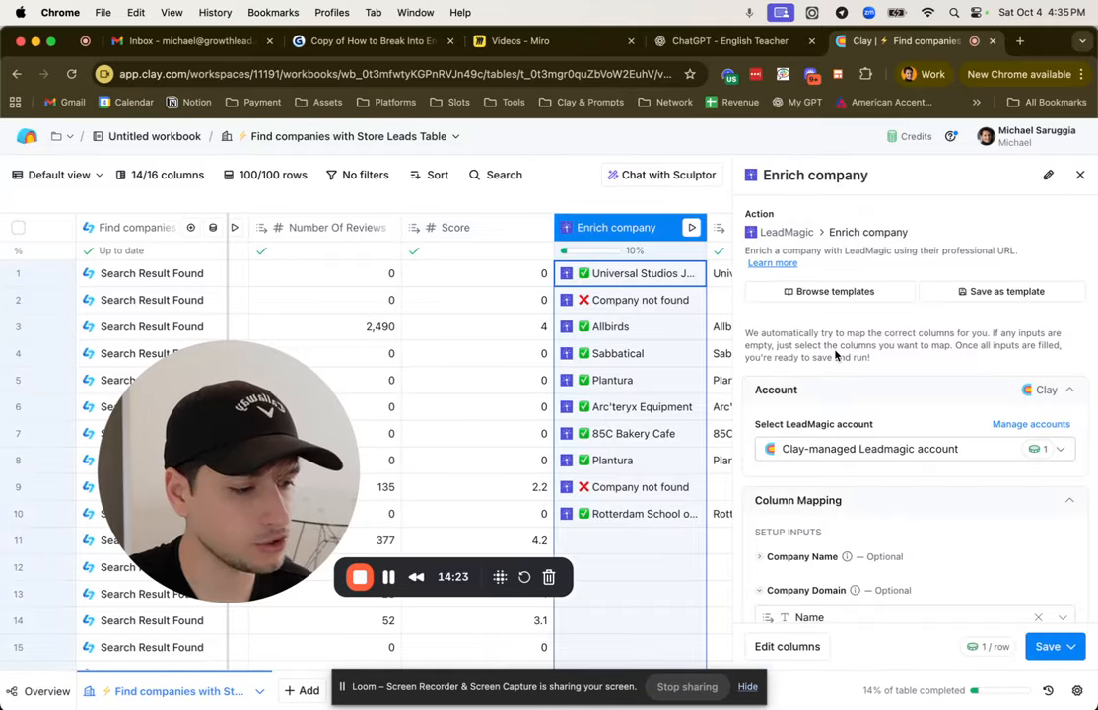
click(827, 368)
click(871, 332)
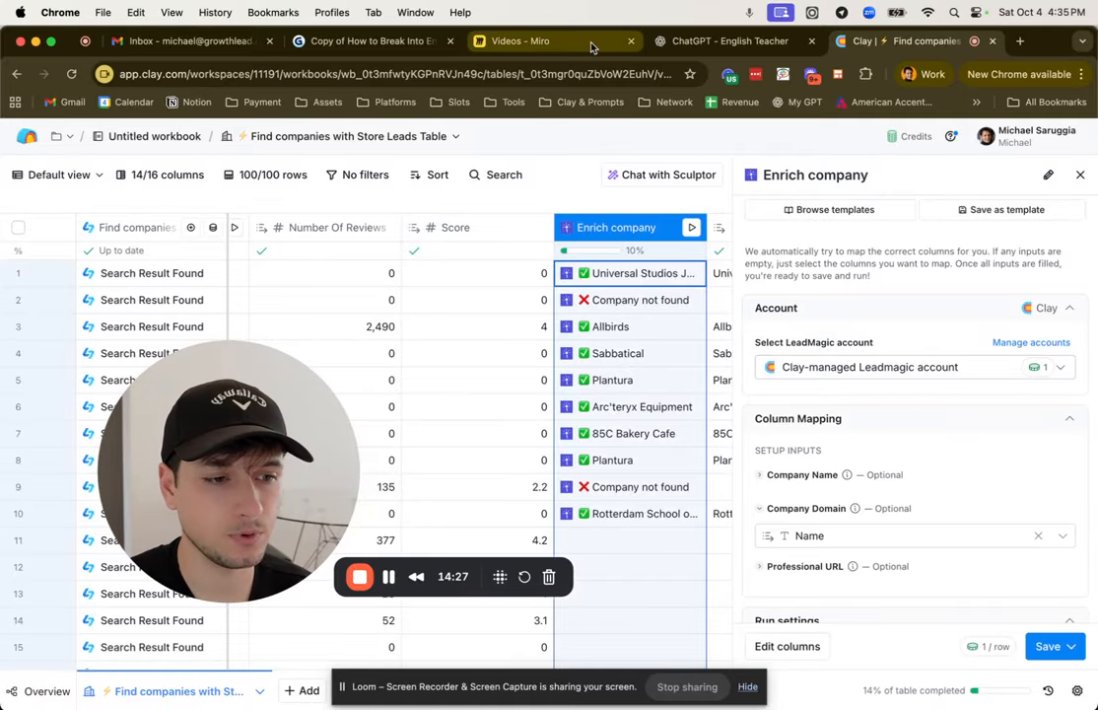
Step: Switch to the Miro board, highlight the Email Finder and Emal Verifier sticky notes, and return to Clay, closing the Enrich company settings
click(514, 39)
click(501, 416)
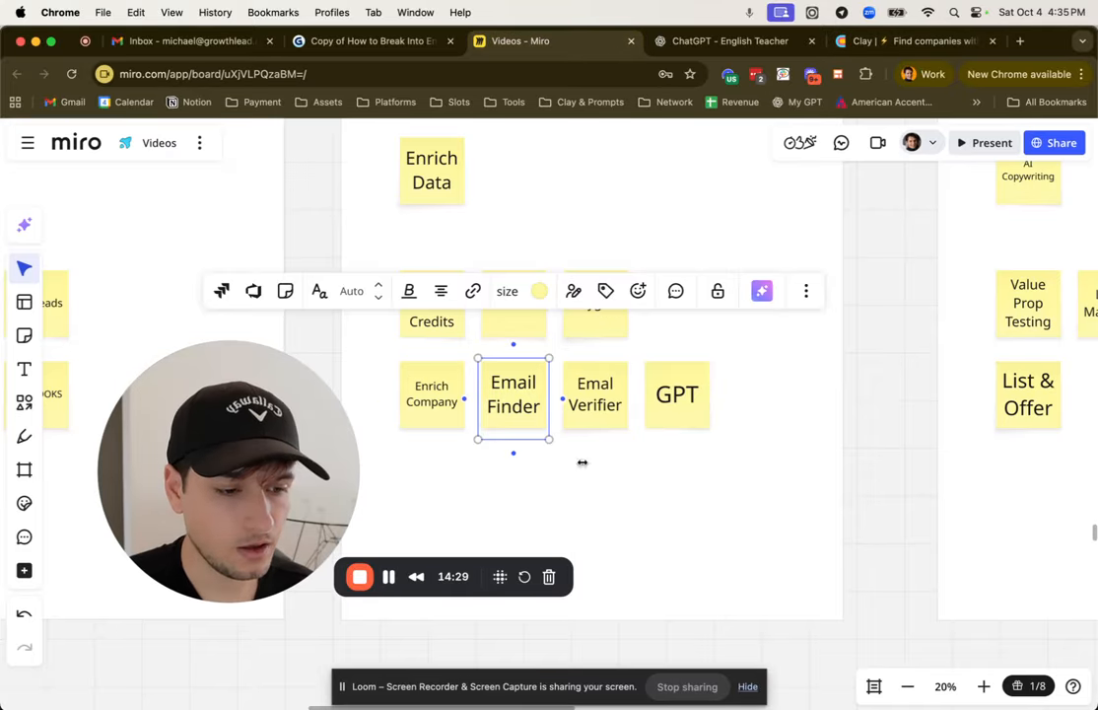
click(658, 515)
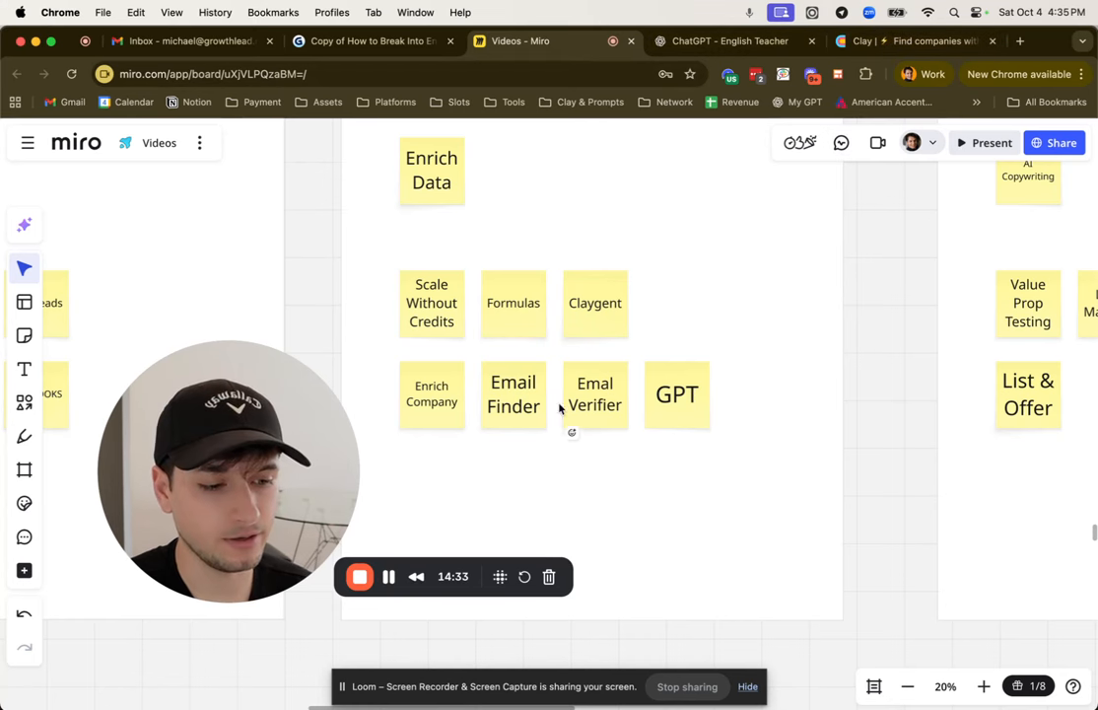
click(598, 406)
click(731, 518)
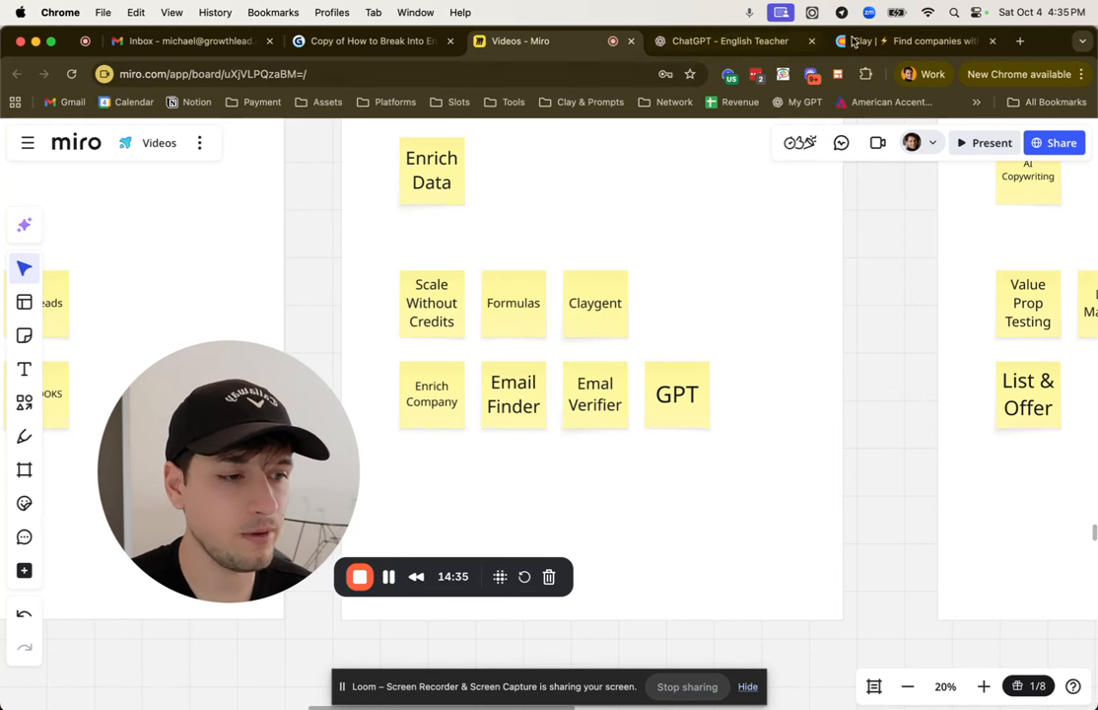
click(893, 40)
click(1081, 175)
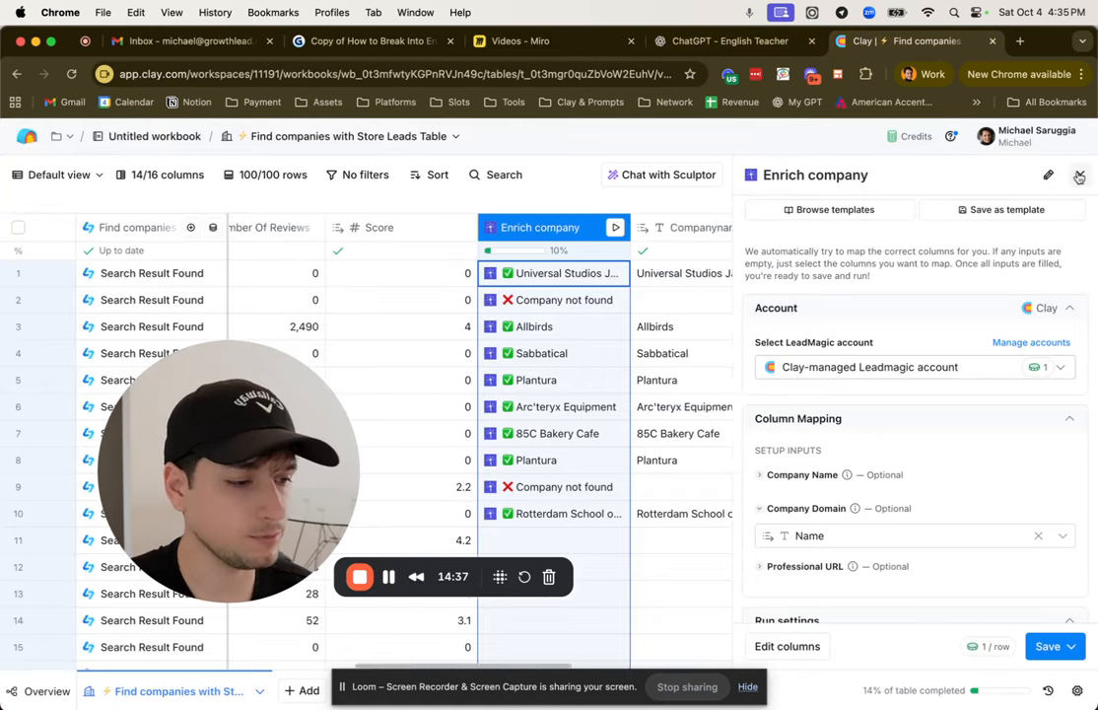
Step: Search the actions for "find people" and start the Find people source from Companies, People, Jobs
scroll(966, 266, left, 10)
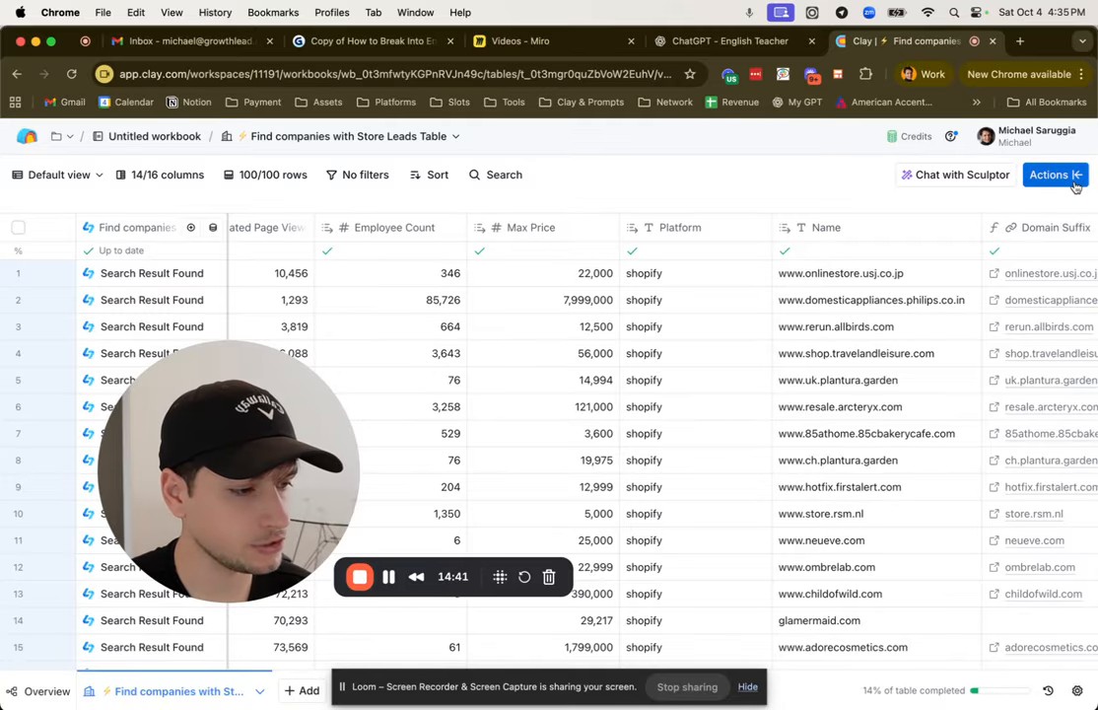
click(1035, 176)
text(find people)
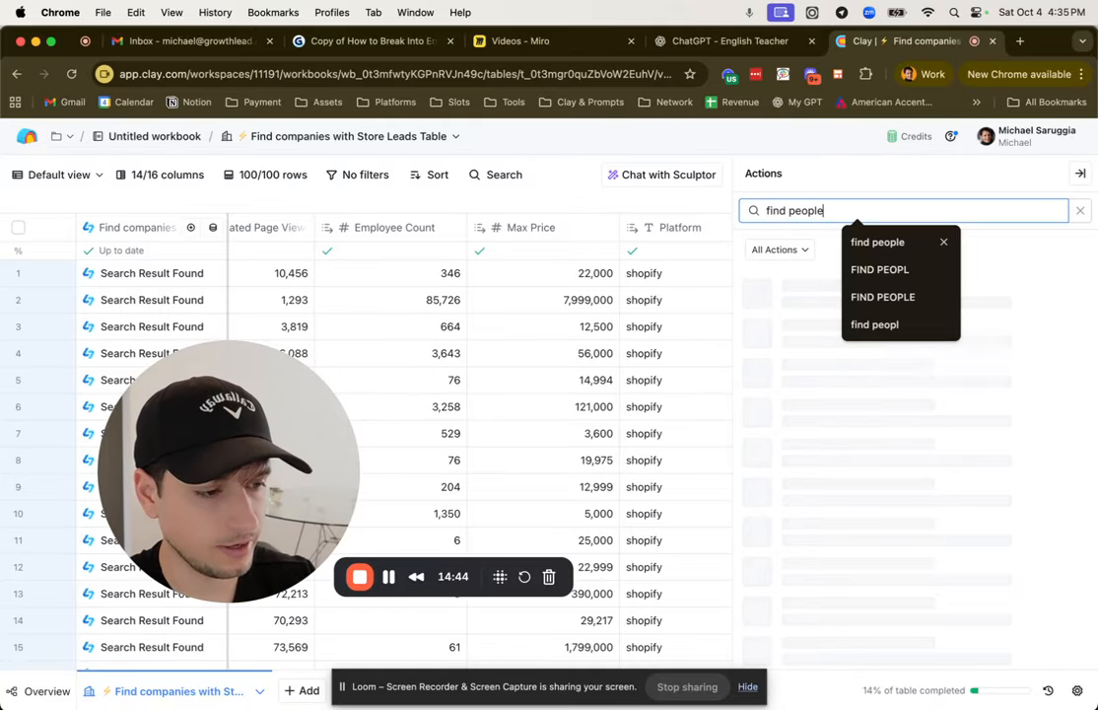
click(1049, 253)
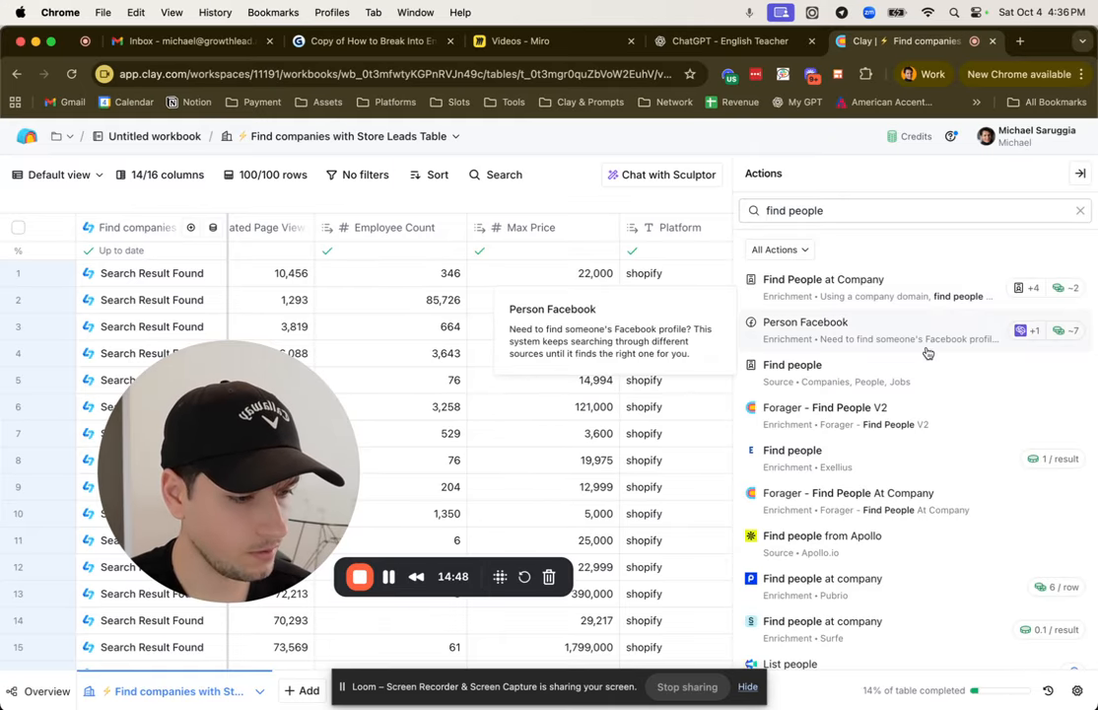
click(1030, 379)
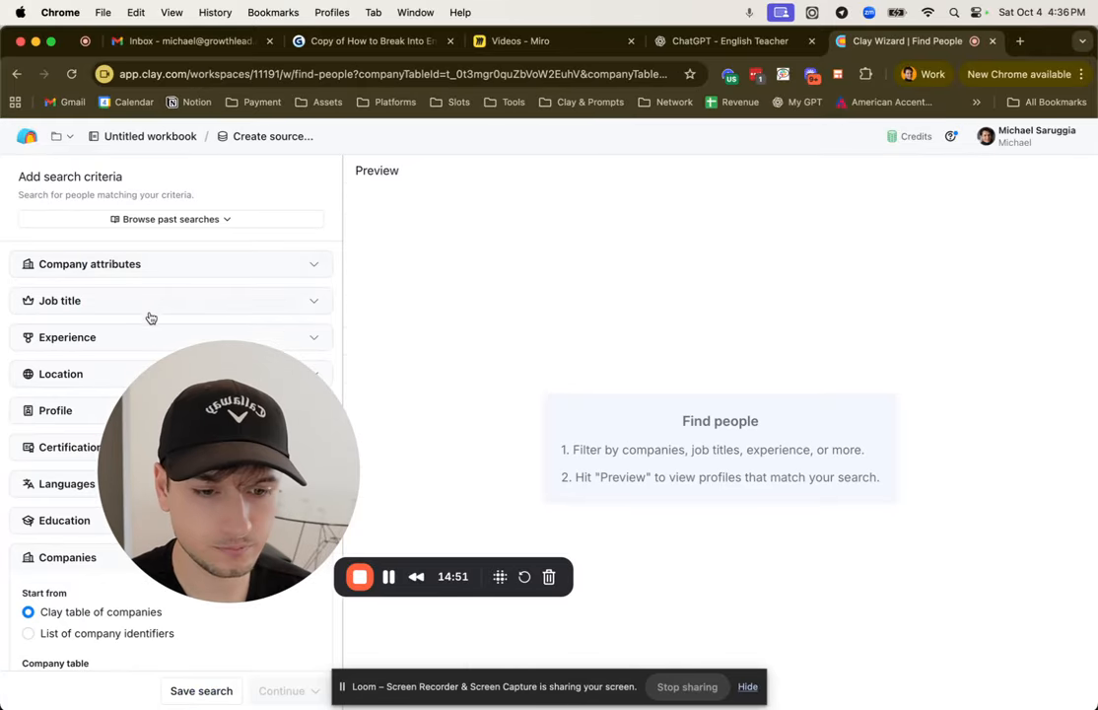
Step: Filter the people search by the seniority levels Owner, Partner, C-suite, VP, Director and Head
click(135, 299)
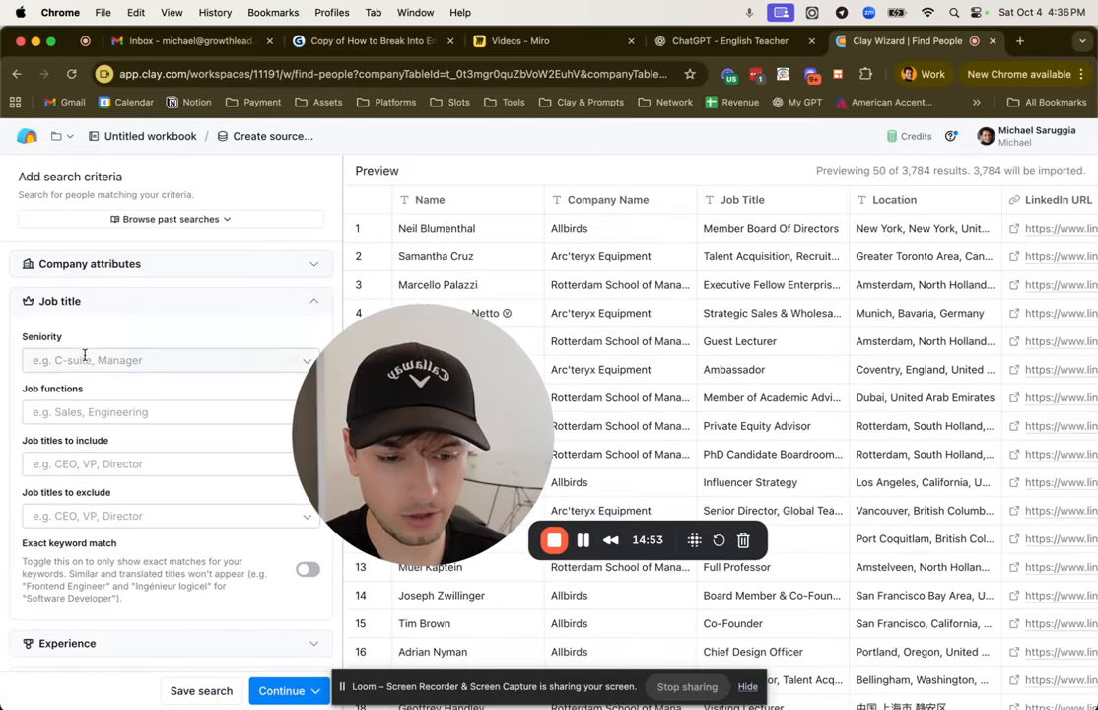
click(114, 360)
click(89, 390)
click(90, 414)
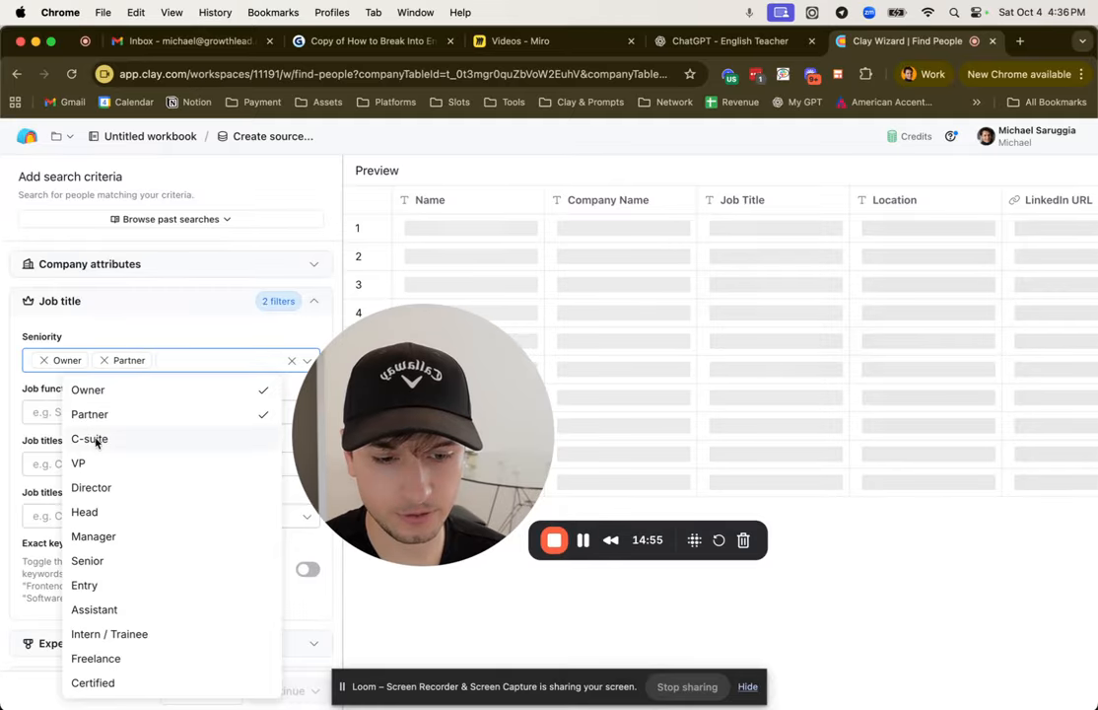
click(91, 439)
click(89, 463)
click(96, 482)
click(95, 491)
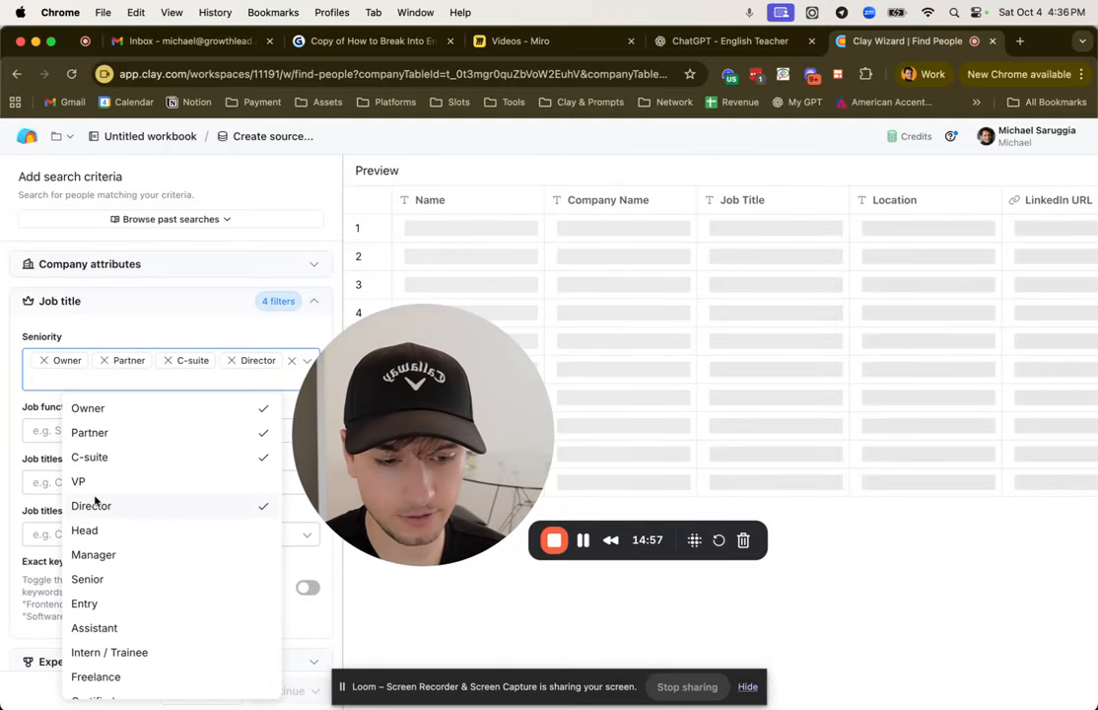
click(95, 498)
click(109, 464)
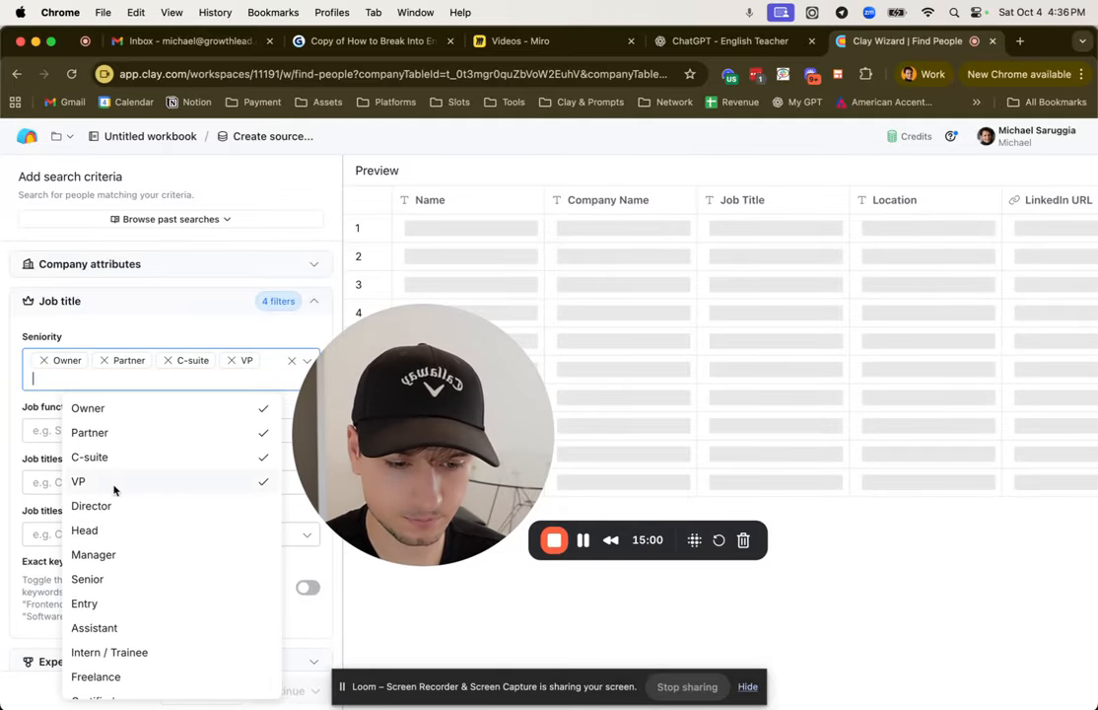
click(118, 530)
click(166, 334)
Step: Add "ecommerce" and "e-commerce" to the job titles to include in the people search
scroll(167, 330, down, 2)
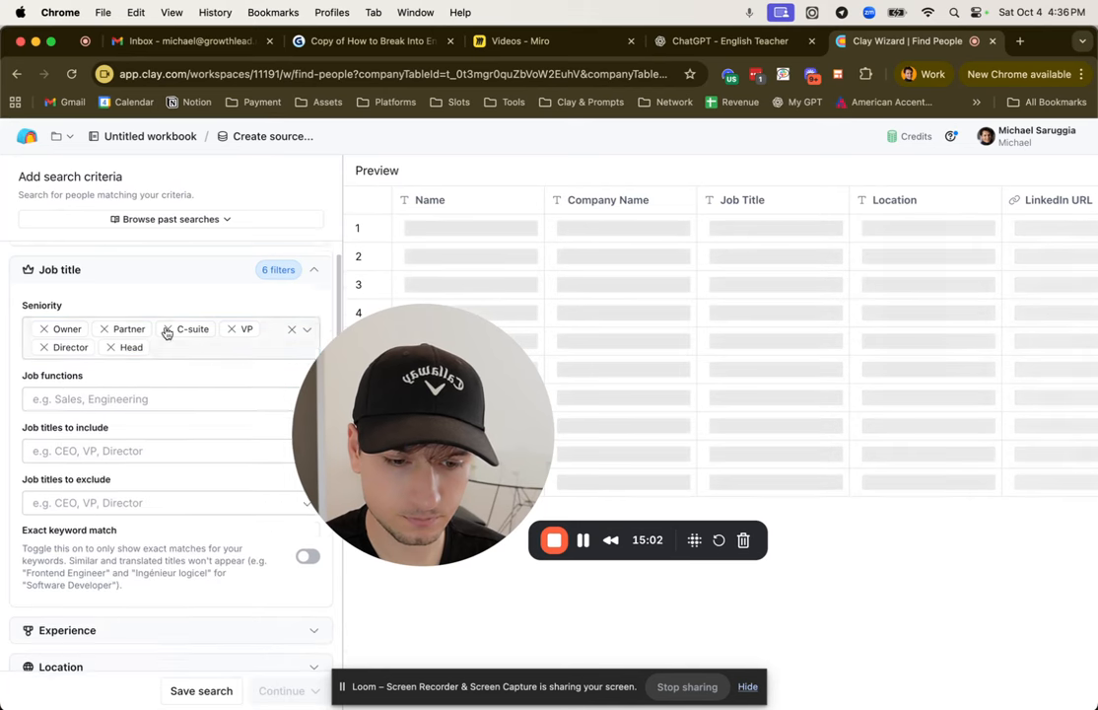
click(124, 381)
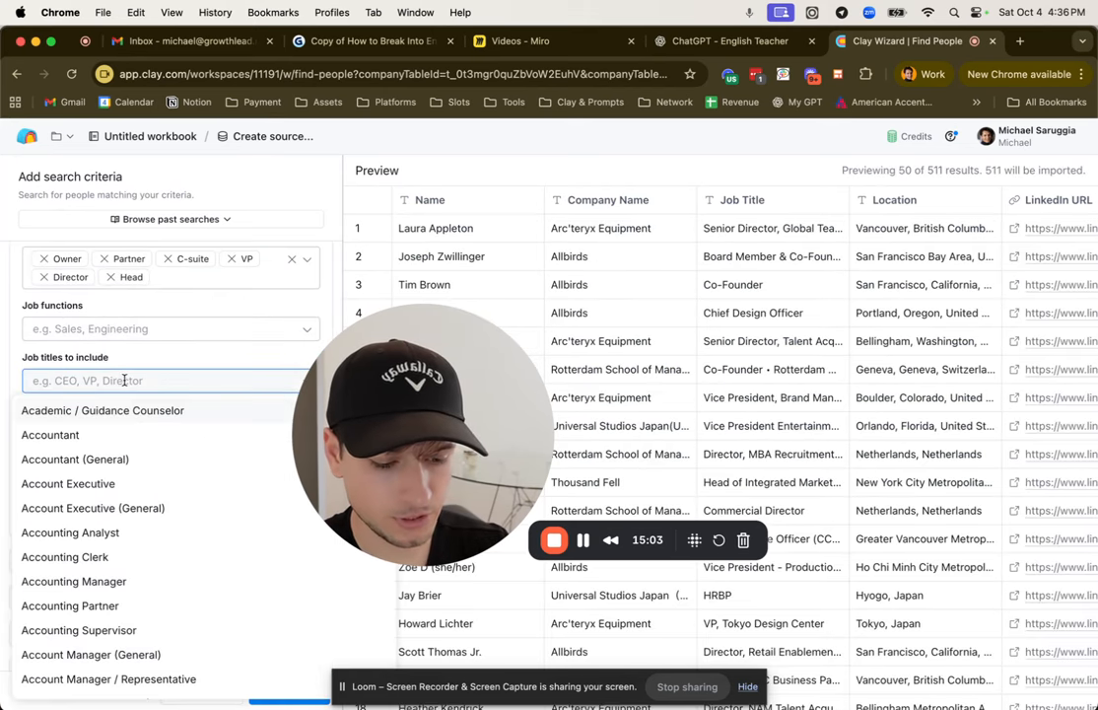
text(ecommerce)
key(Return)
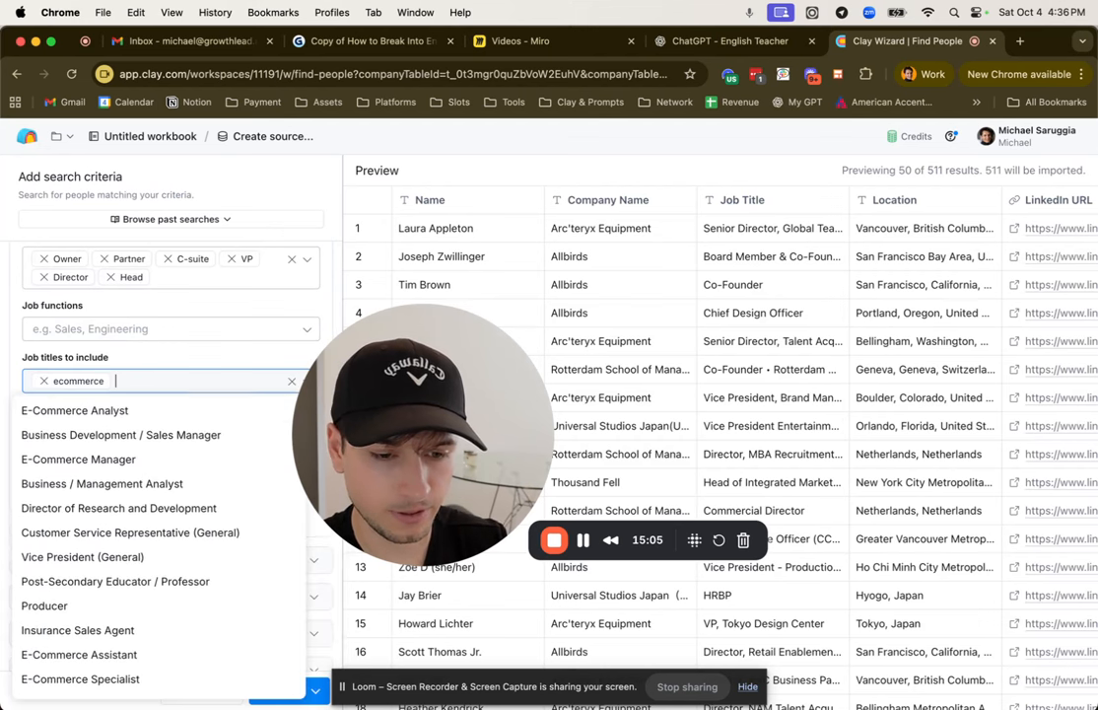
click(169, 359)
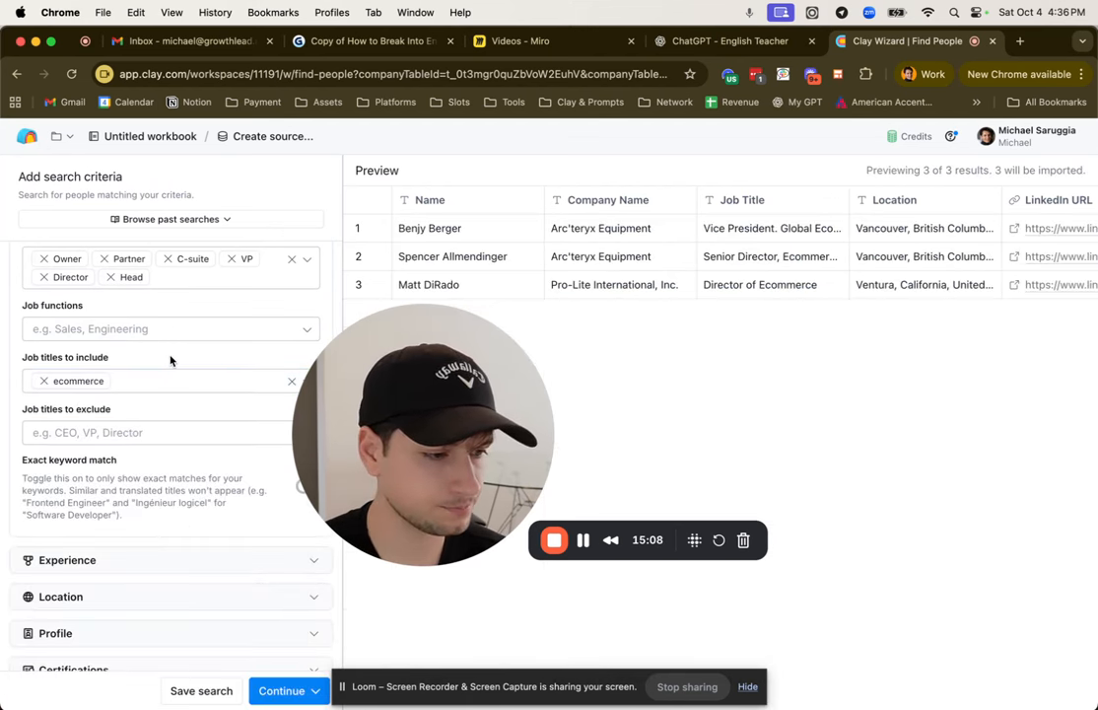
click(163, 382)
text(e-commerce)
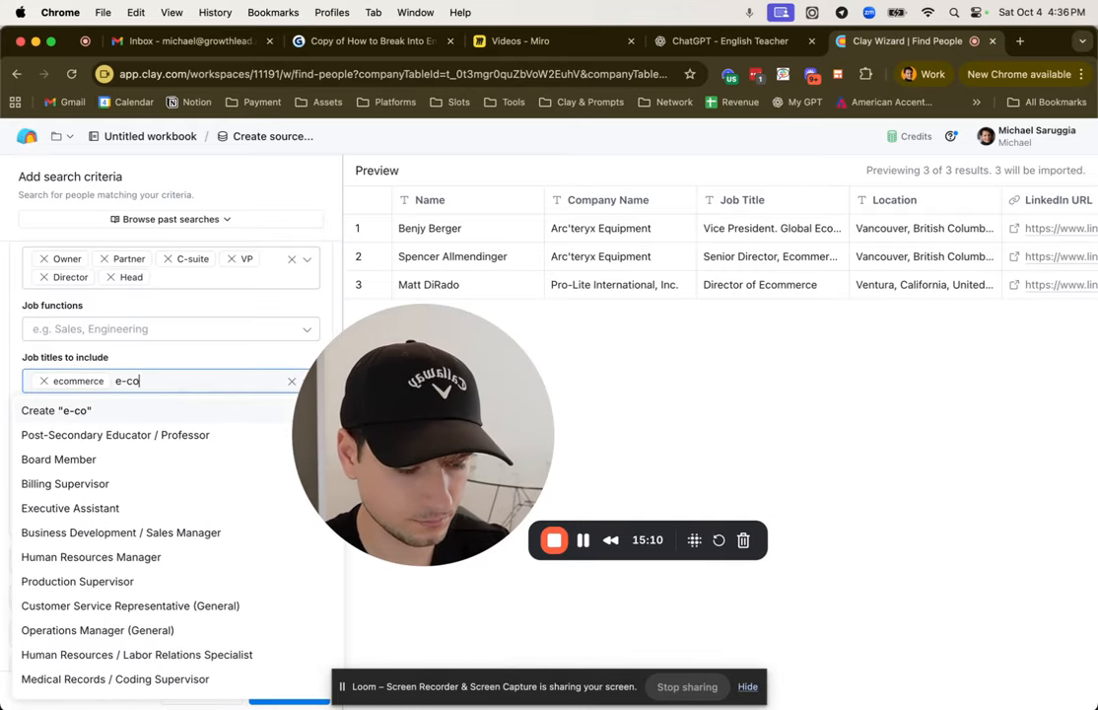
key(Return)
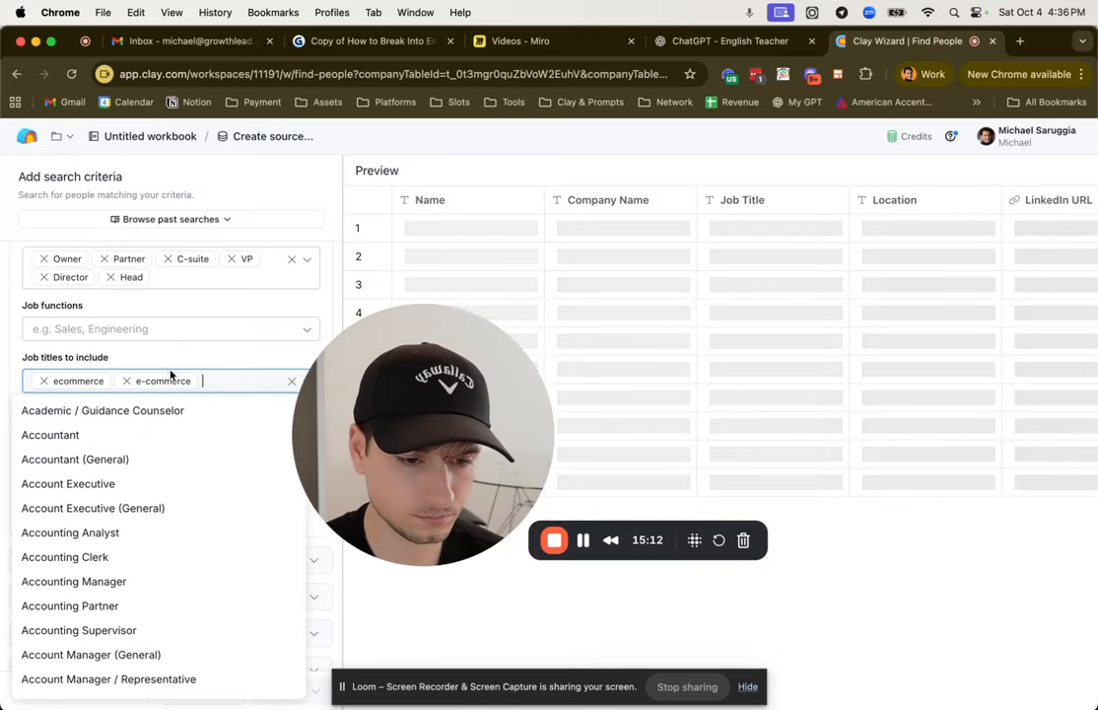
click(174, 352)
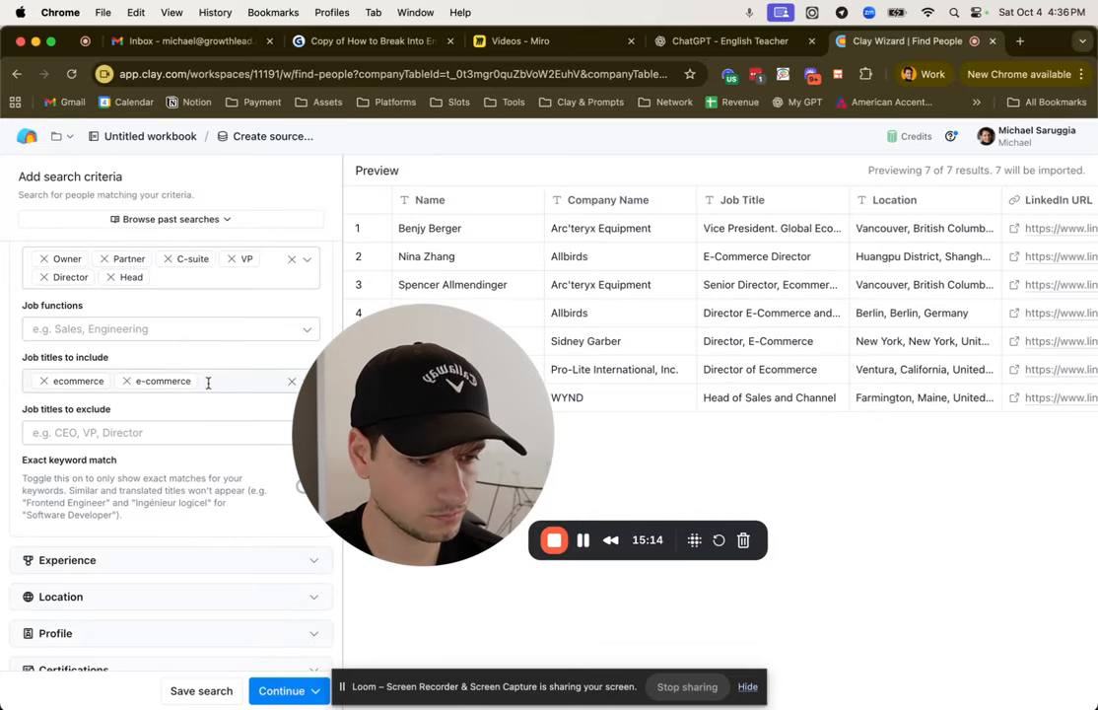
Step: Add the Manager seniority level to the people search and import the matching people to a new table
click(182, 277)
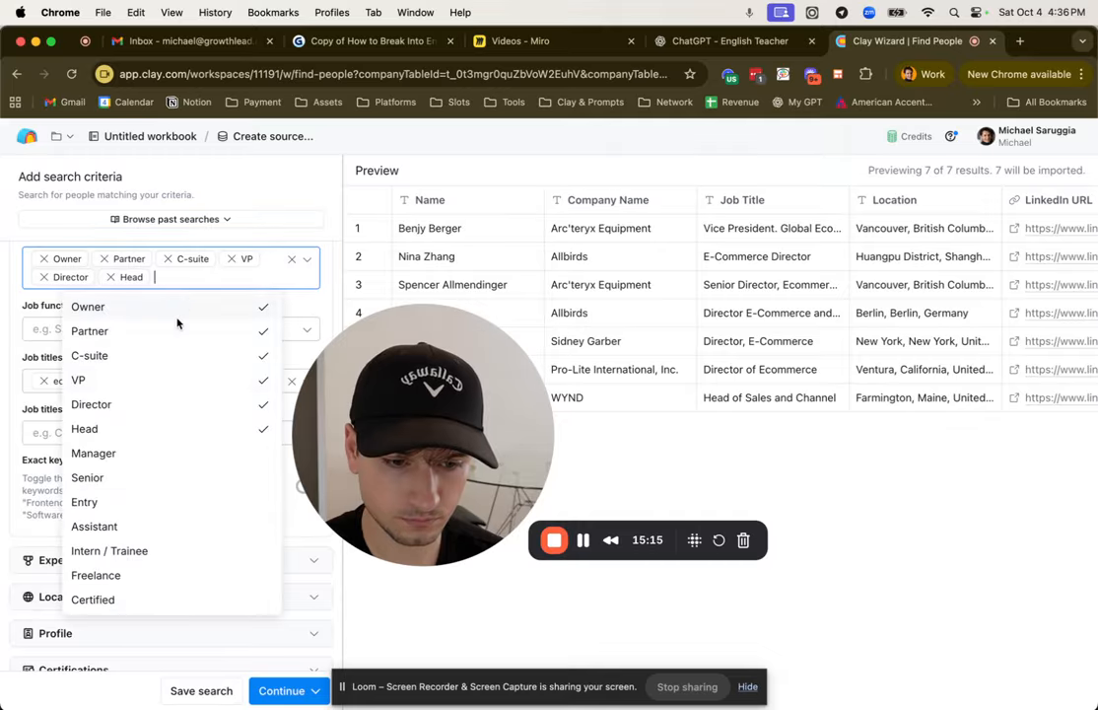
click(170, 450)
click(303, 307)
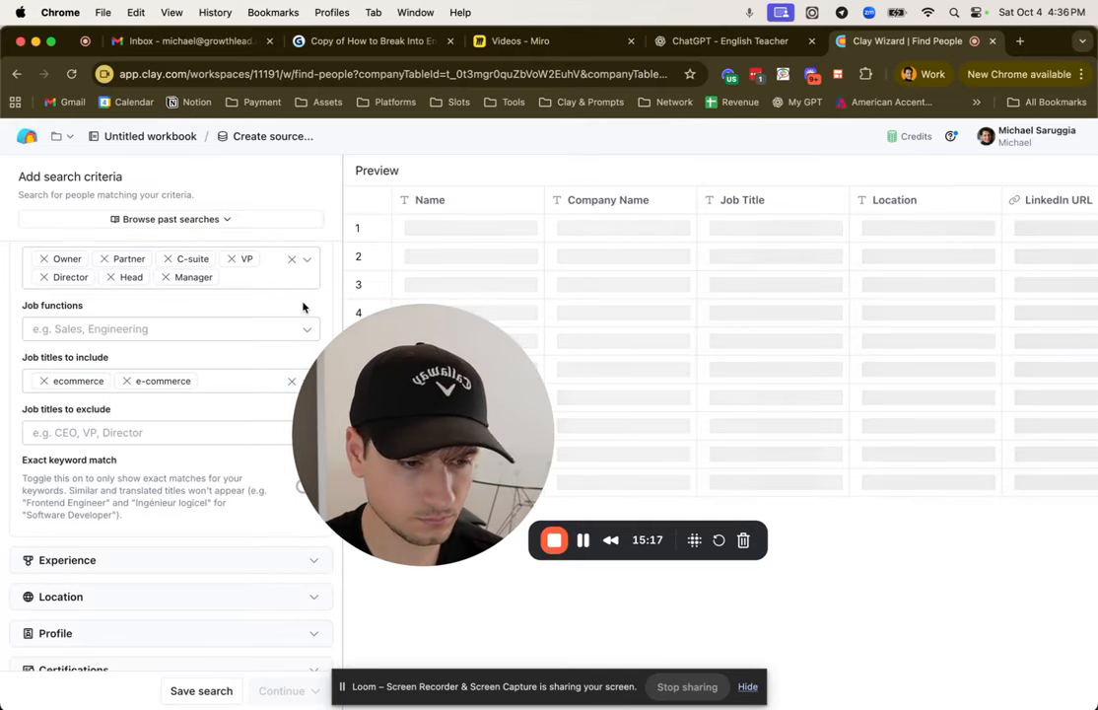
click(286, 690)
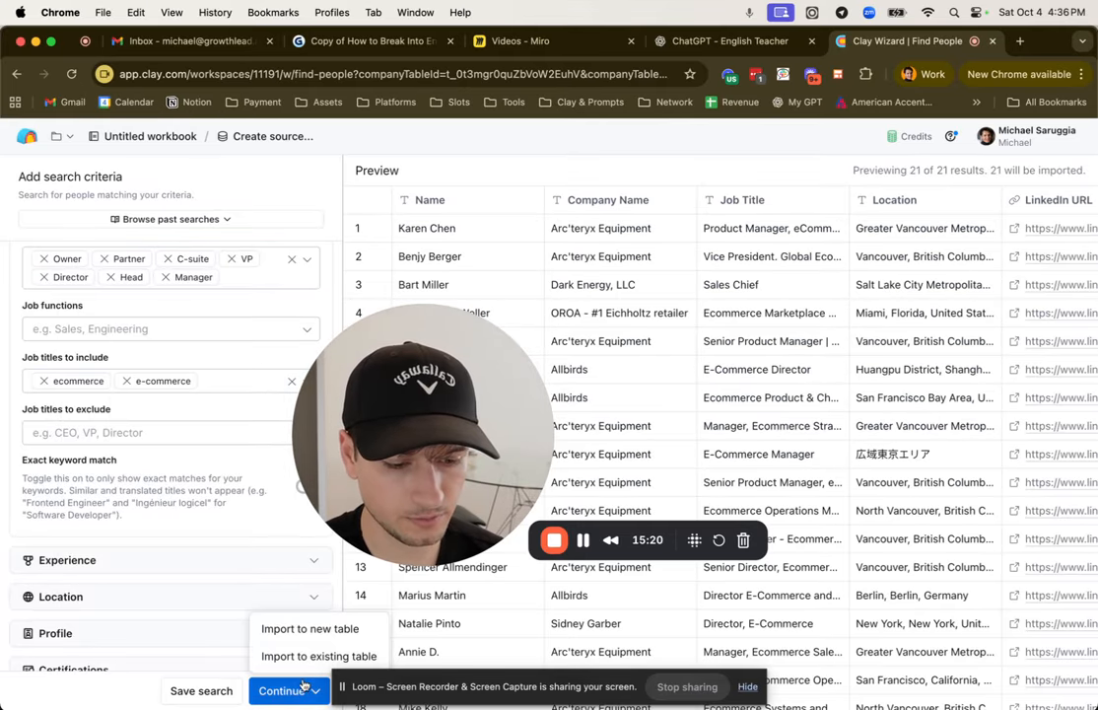
click(310, 628)
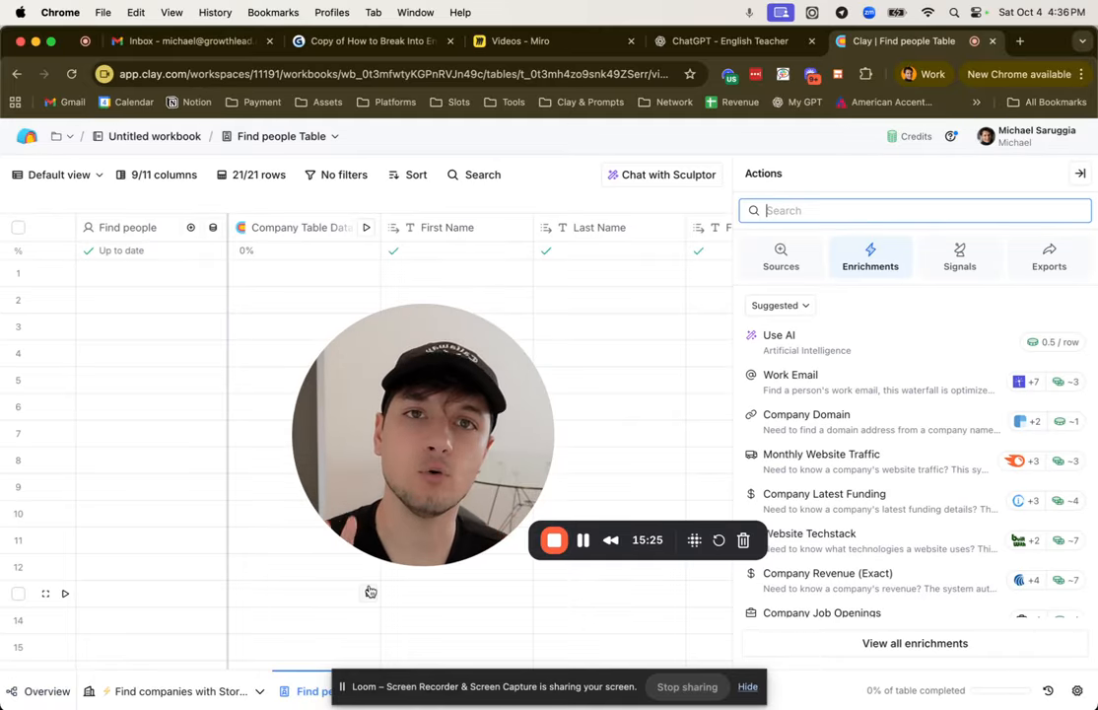
Step: Search the actions for "lead magic email" and open LeadMagic's Find work email enrichment for the Find people Table
click(1080, 174)
scroll(690, 394, right, 5)
click(1057, 173)
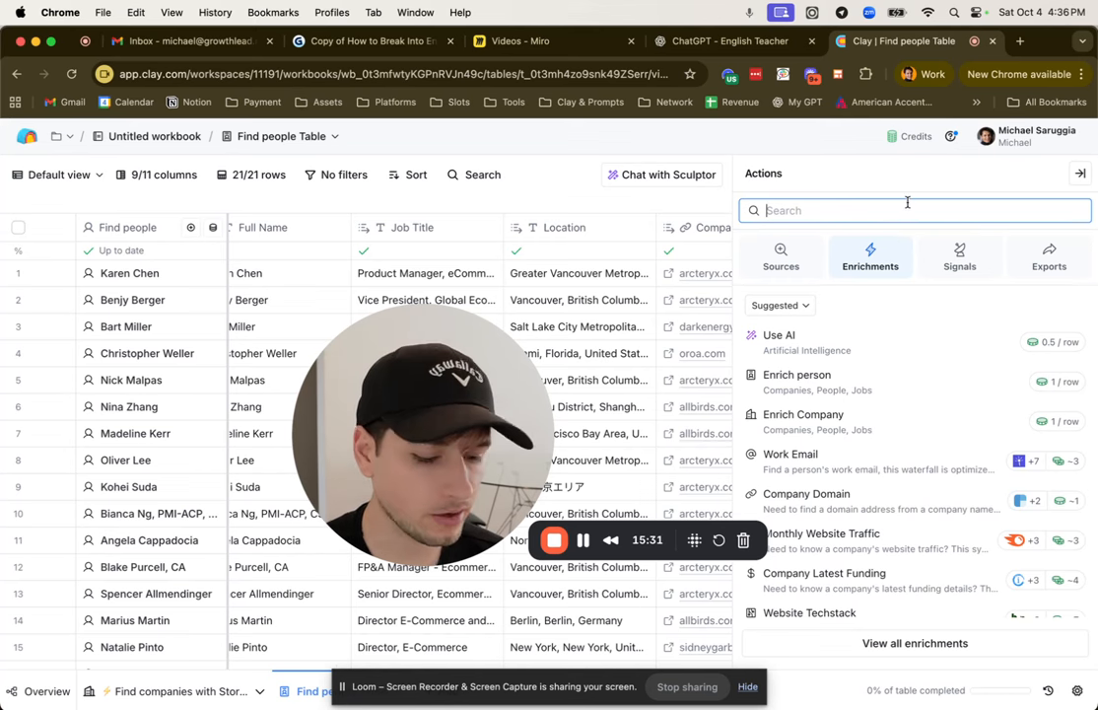
text(lead magic em)
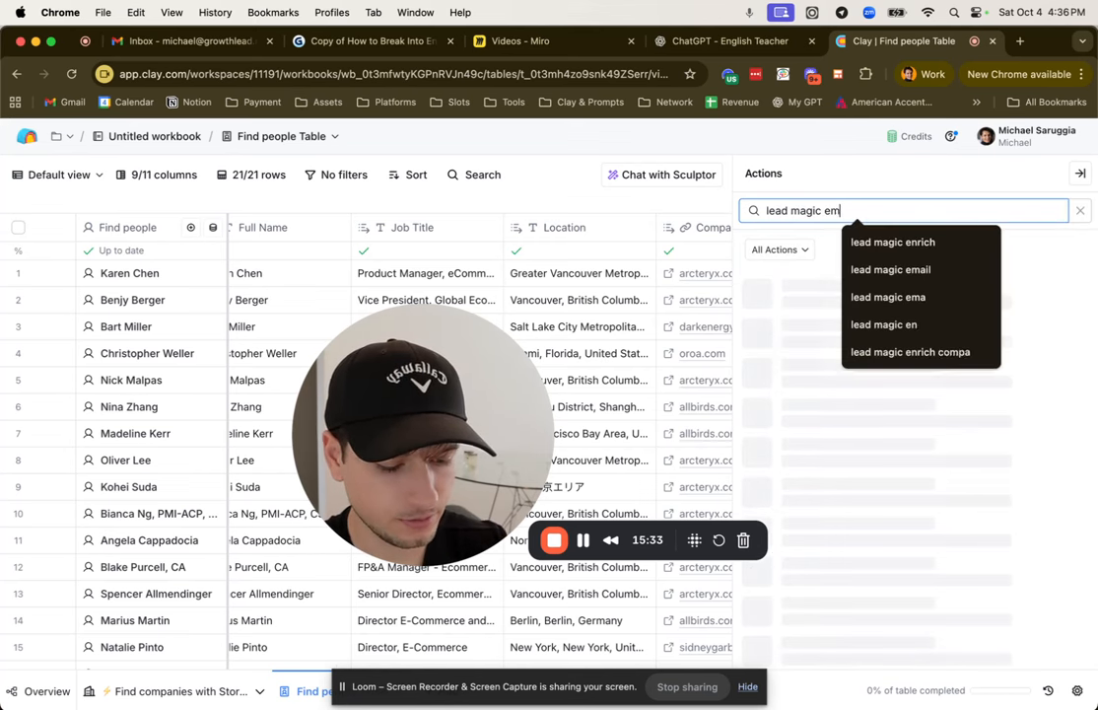
text(ail)
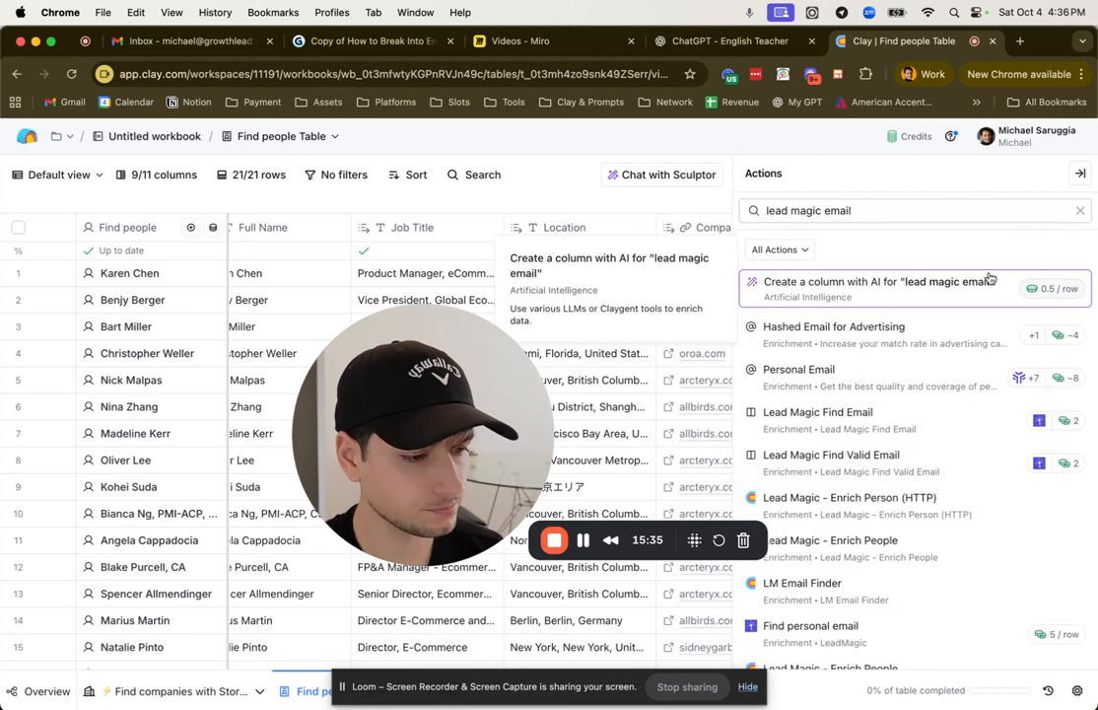
scroll(944, 367, down, 5)
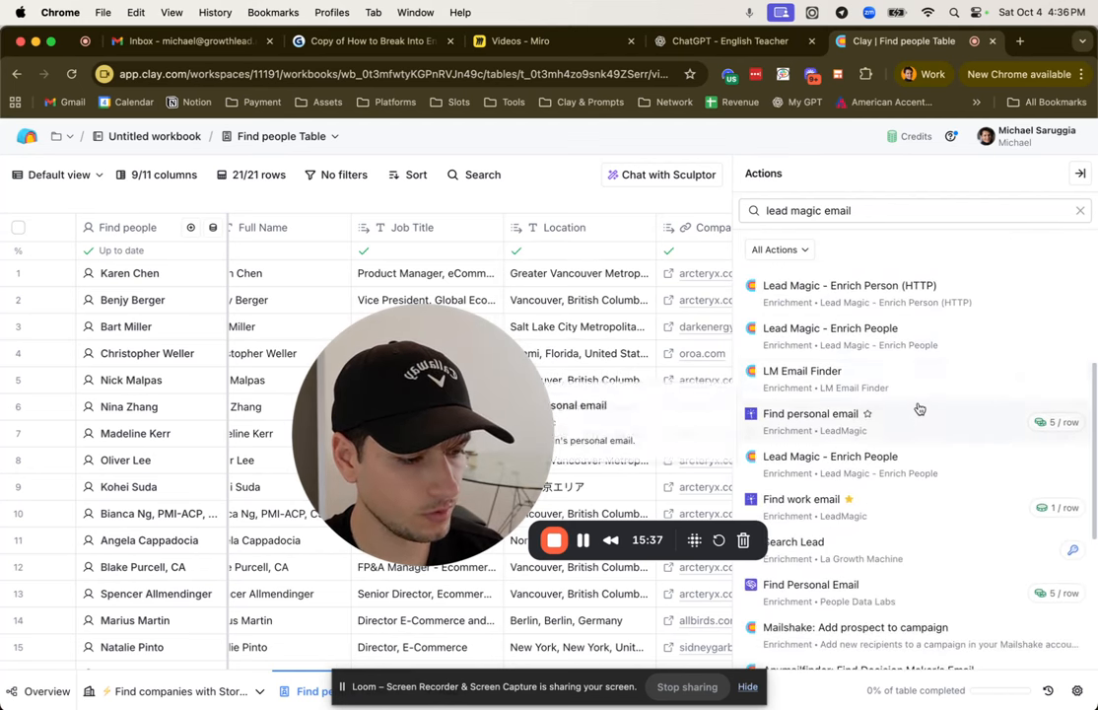
scroll(919, 409, down, 3)
click(894, 403)
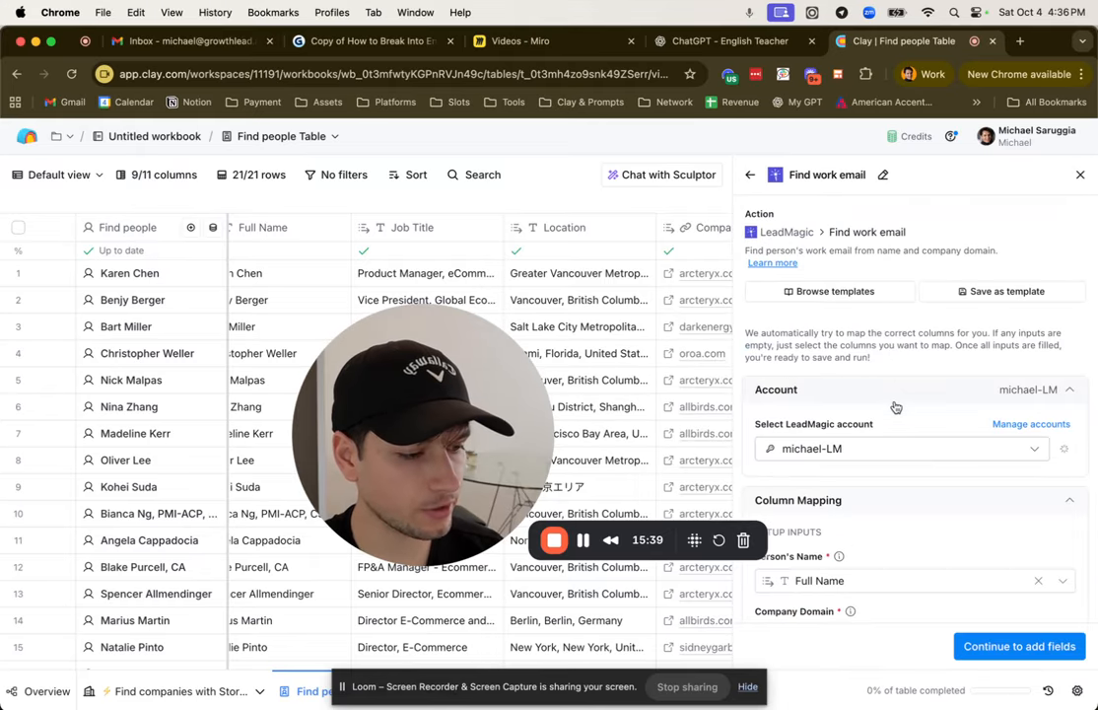
Step: Keep the Full Name and Company Domain mapping with Email as output column, and save and run the work email enrichment
scroll(893, 399, down, 2)
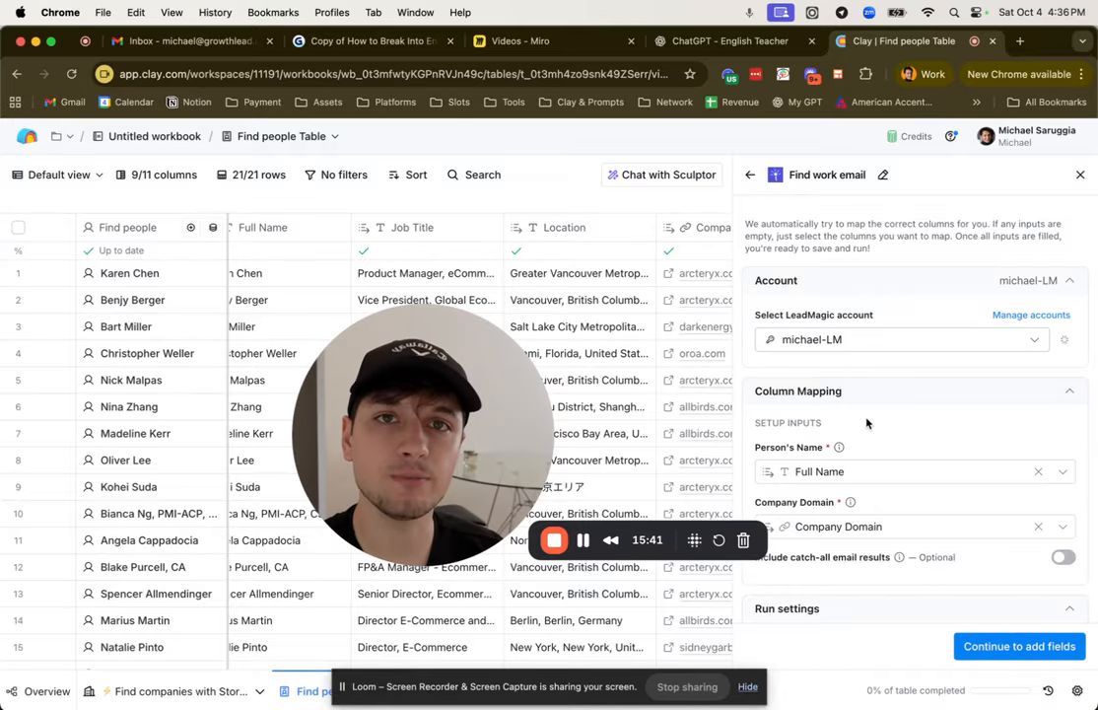
scroll(867, 422, down, 2)
click(1019, 645)
click(1055, 646)
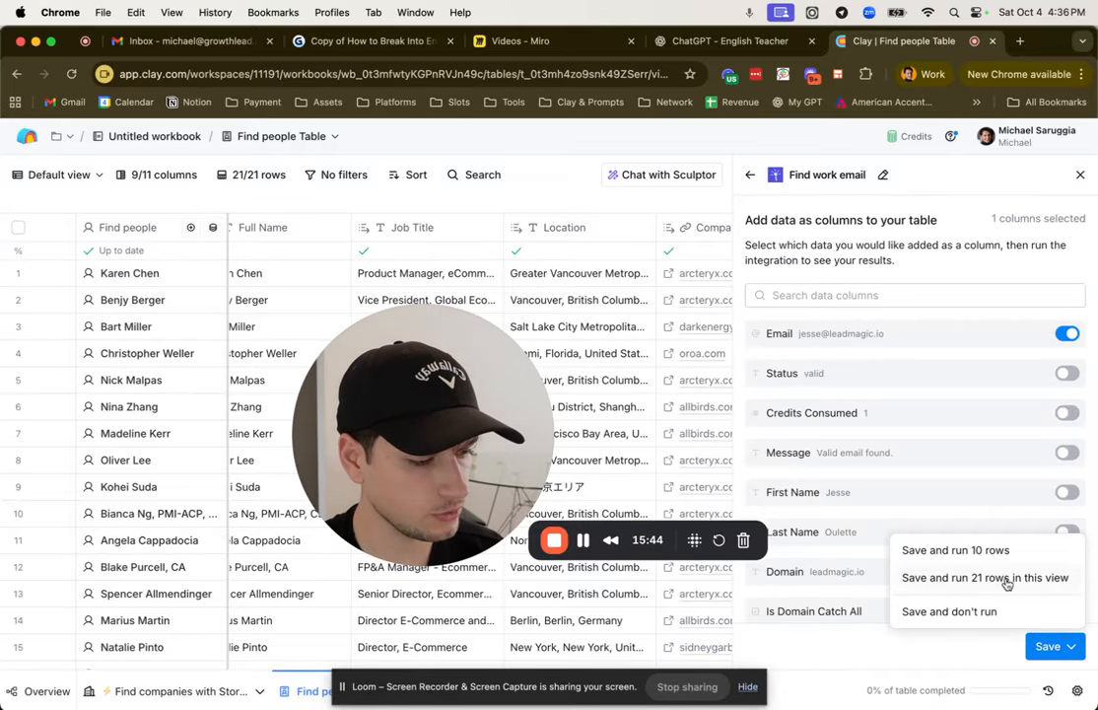
click(1006, 581)
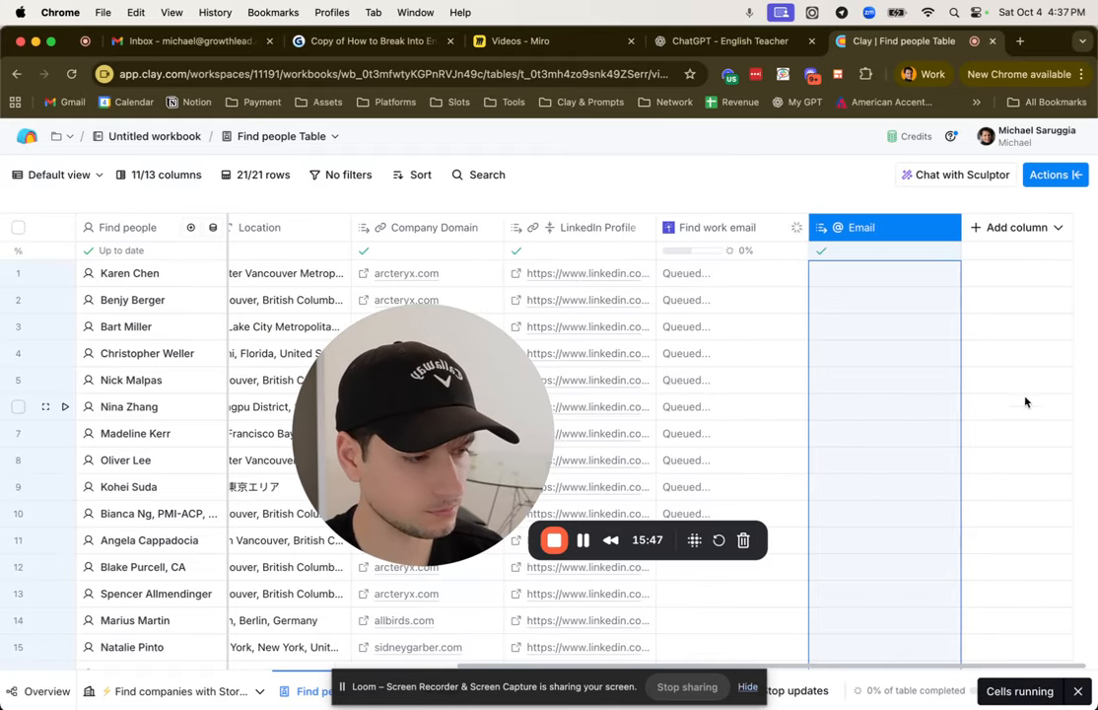
Step: Search the actions for "validate email" and close the actions without adding a column
click(1063, 174)
text(va)
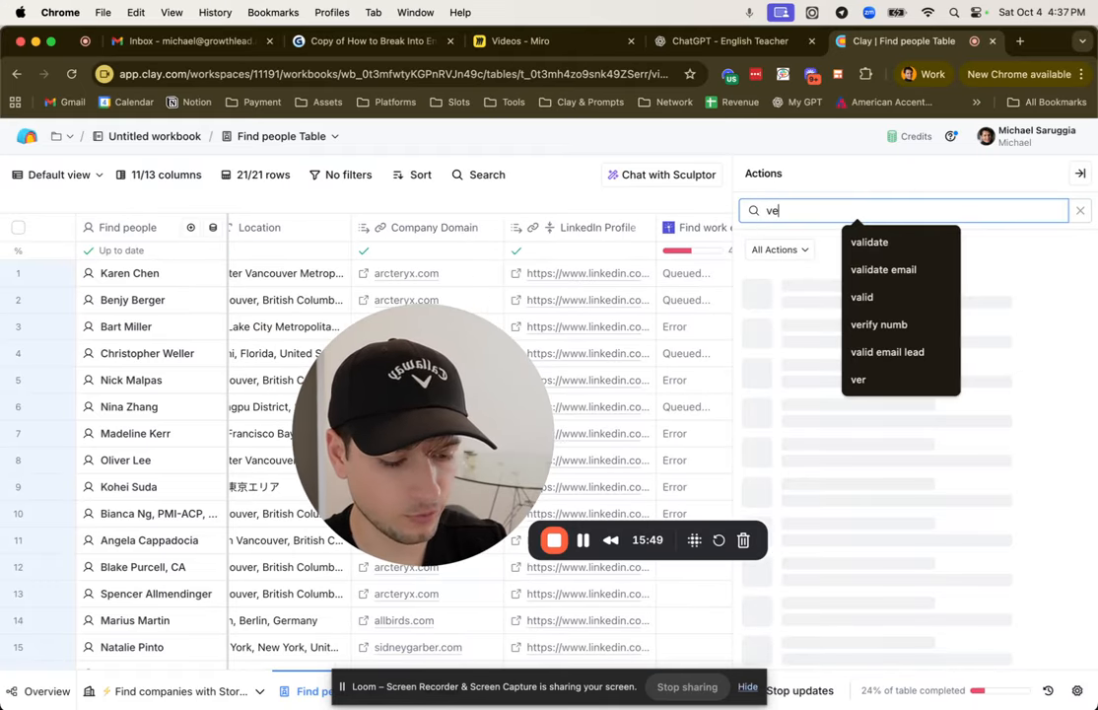
key(BackSpace)
key(BackSpace)
text(valis)
key(BackSpace)
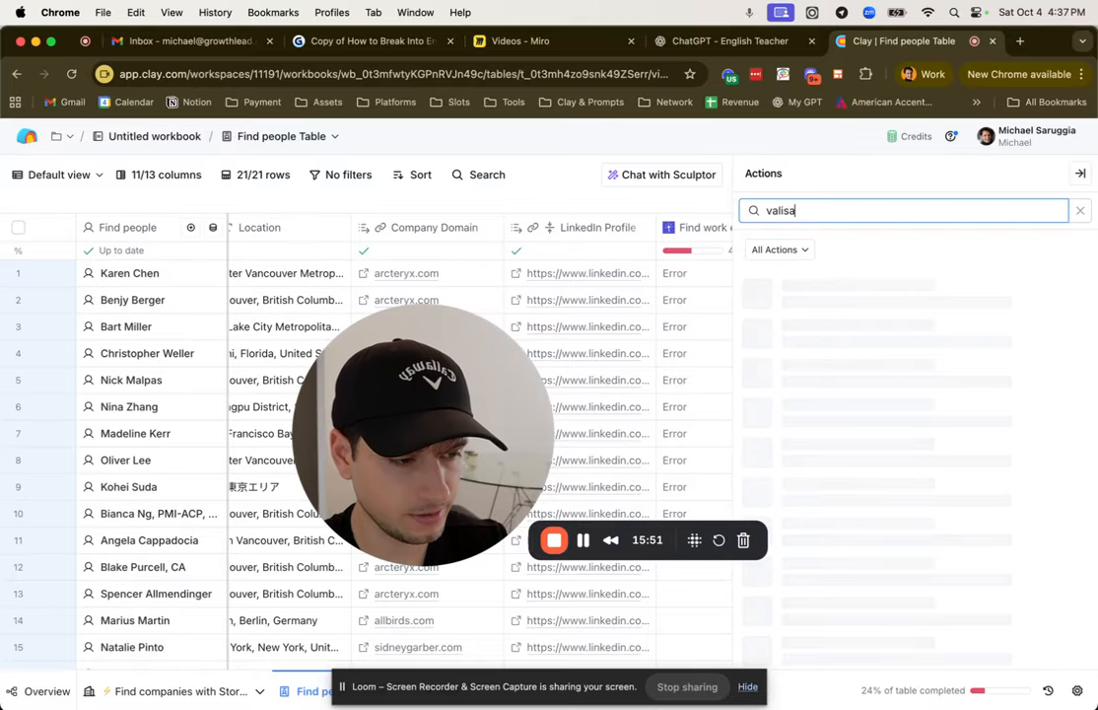
text(dat)
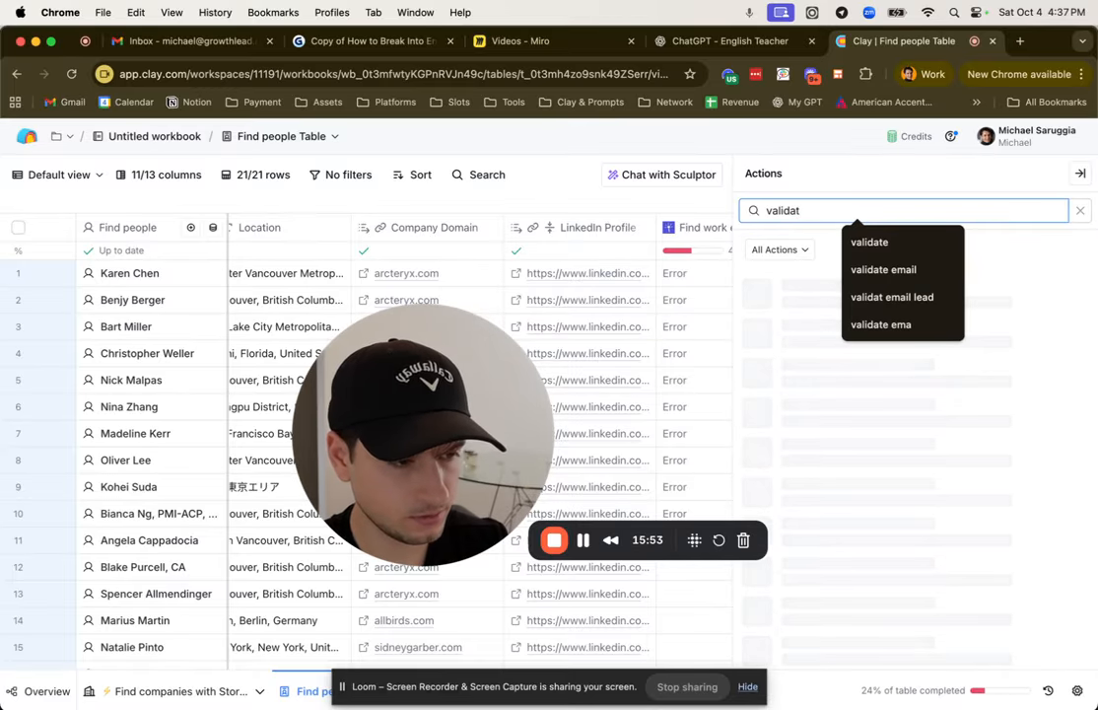
text(e email)
click(857, 292)
click(1081, 173)
Step: Switch the Find work email column to the Clay-managed Leadmagic account, then save it and rerun 10 rows
click(561, 335)
click(718, 229)
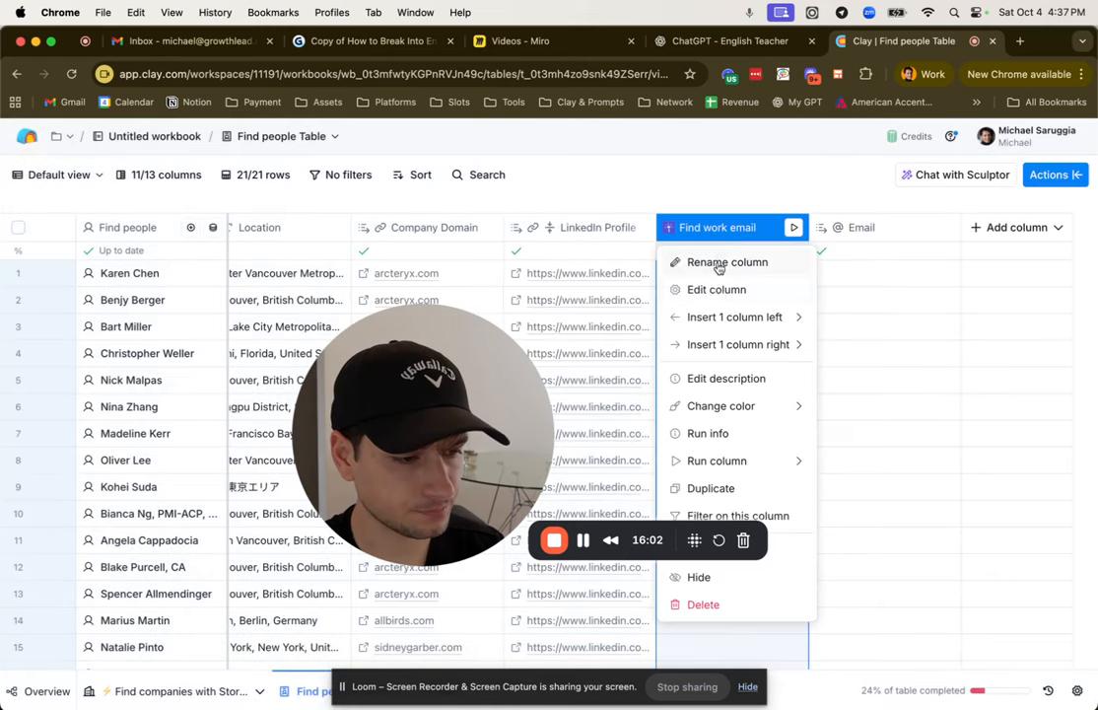
click(719, 291)
click(907, 446)
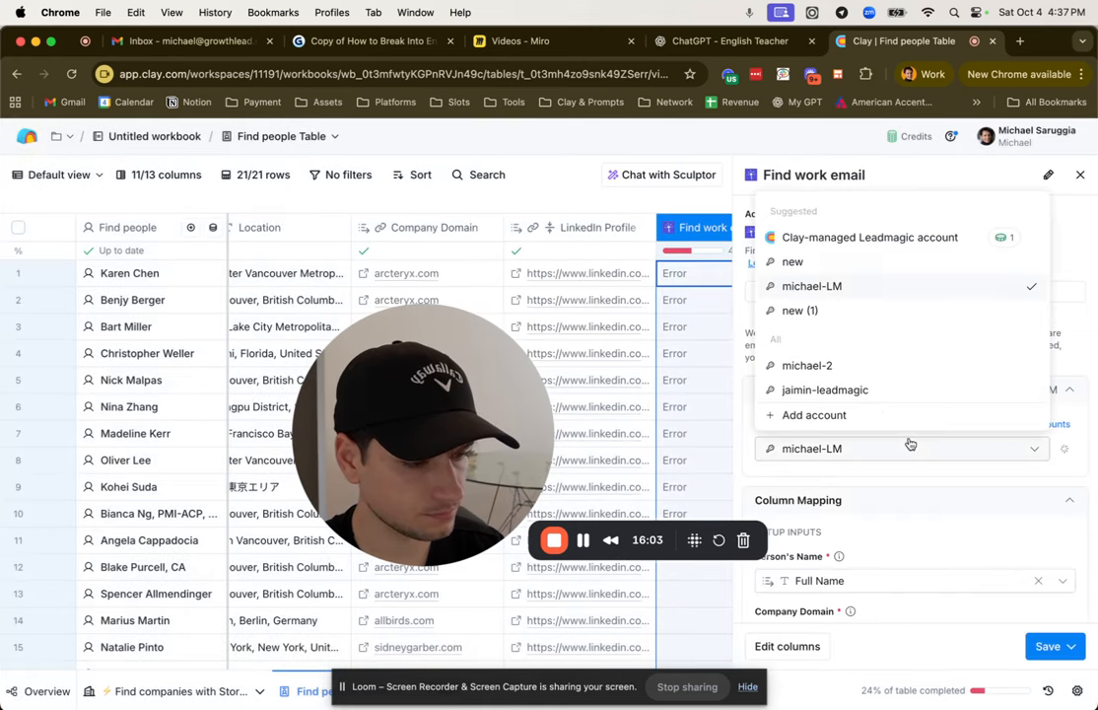
click(840, 238)
click(1068, 646)
click(951, 545)
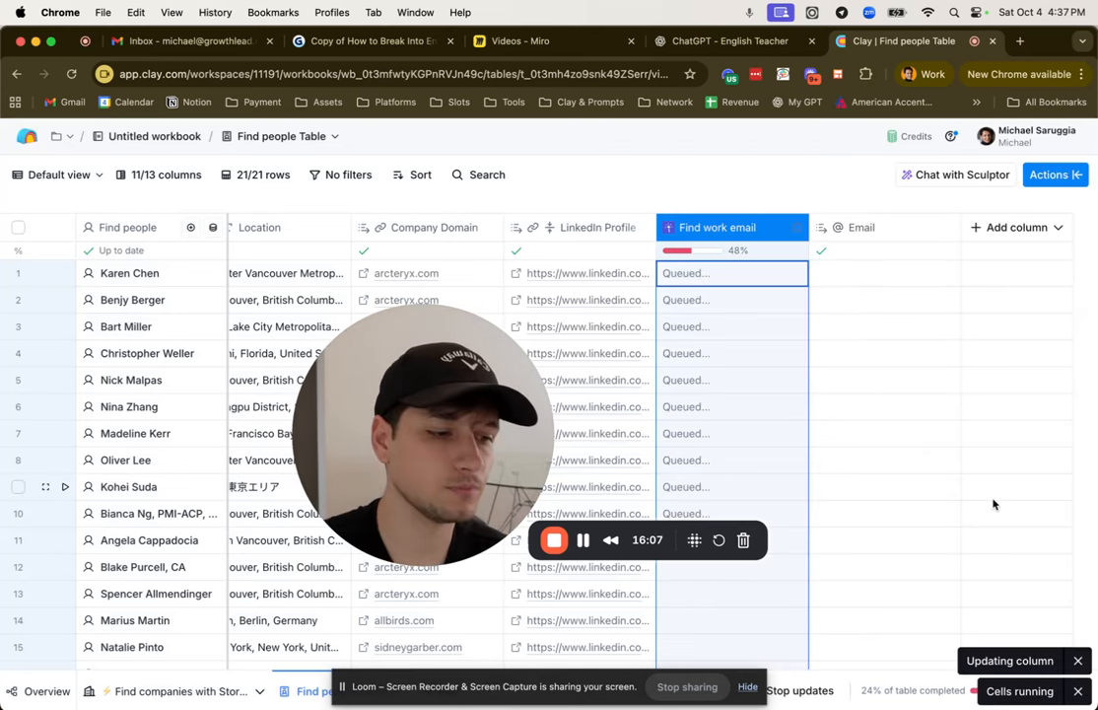
Step: Switch to the Miro board and place a copy of the GPT sticky note beside the Claygent note
click(533, 41)
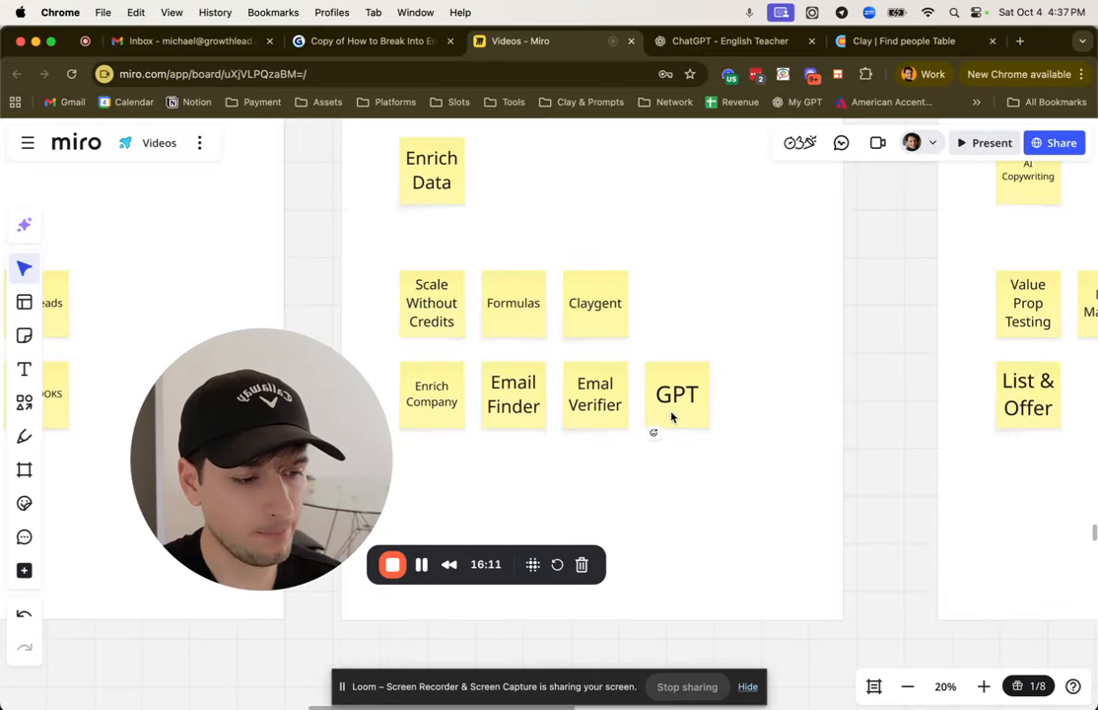
click(672, 417)
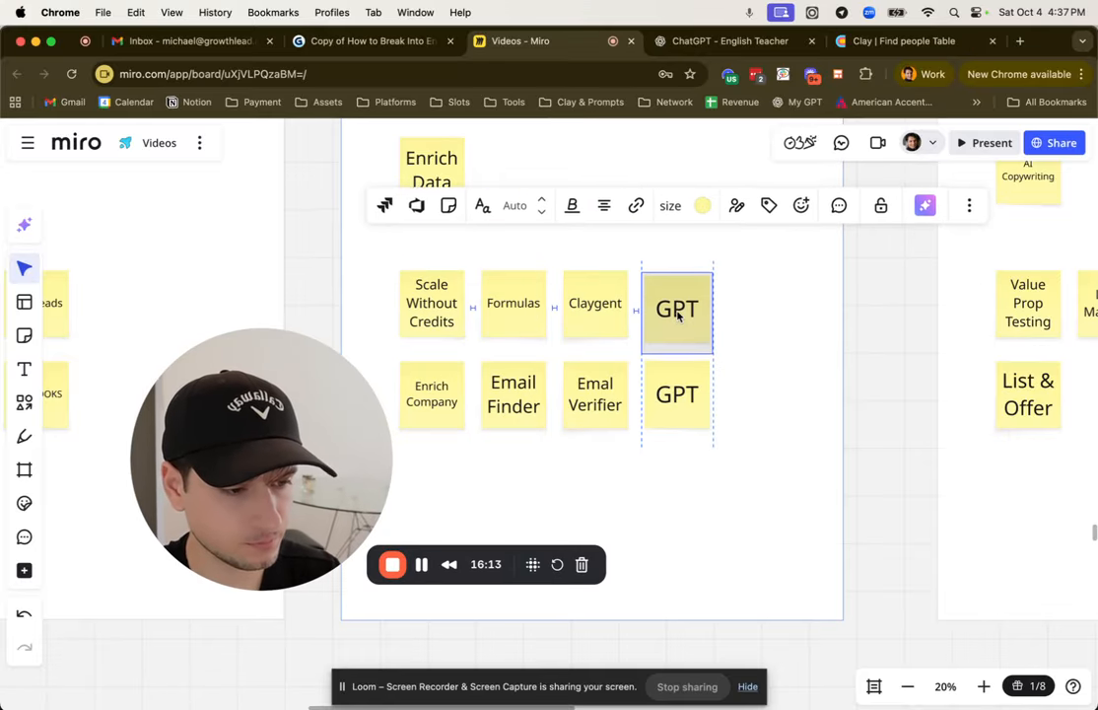
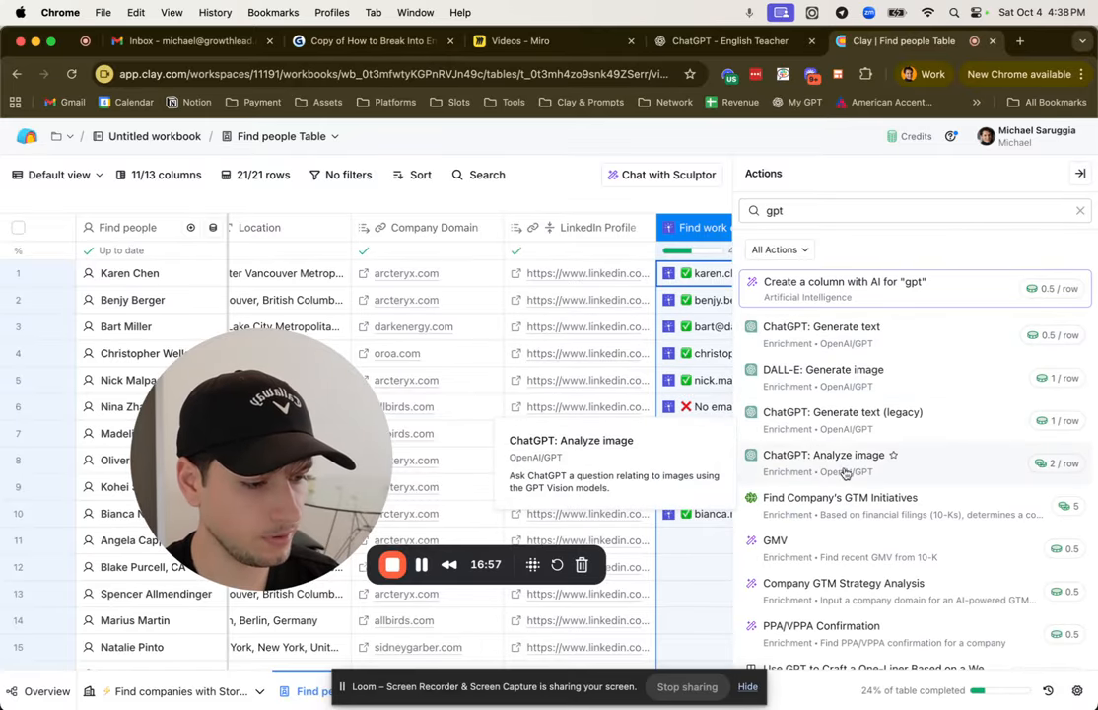
click(840, 416)
scroll(985, 454, down, 2)
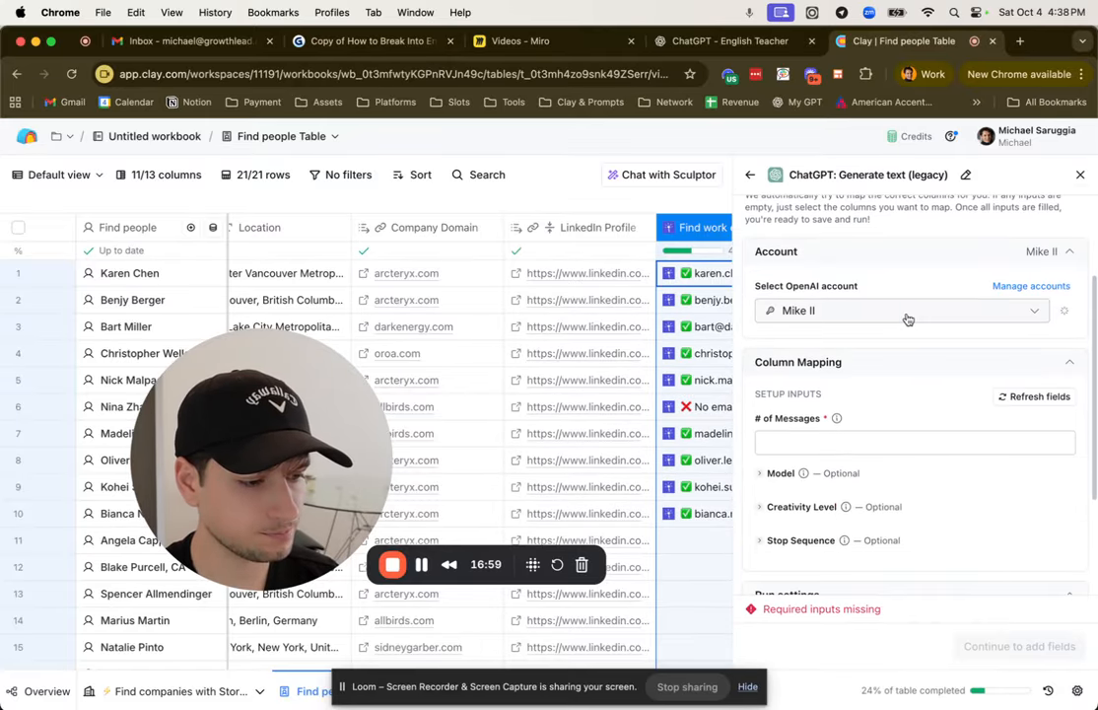
click(877, 313)
click(860, 375)
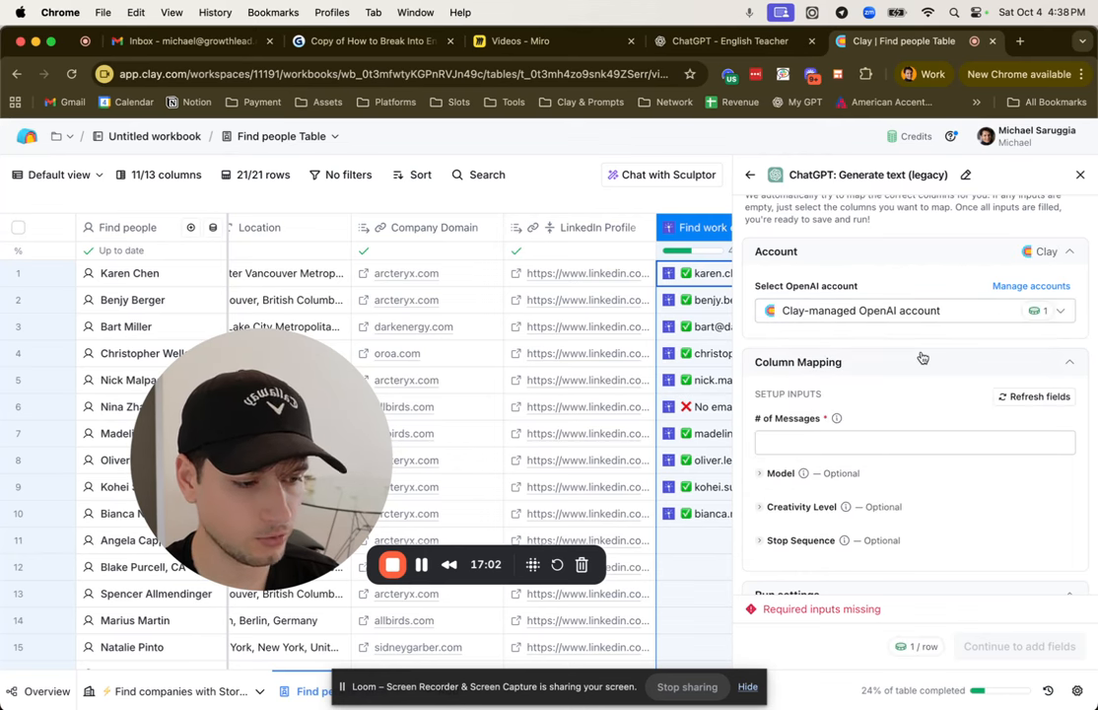
scroll(888, 351, down, 3)
scroll(888, 351, up, 3)
click(749, 178)
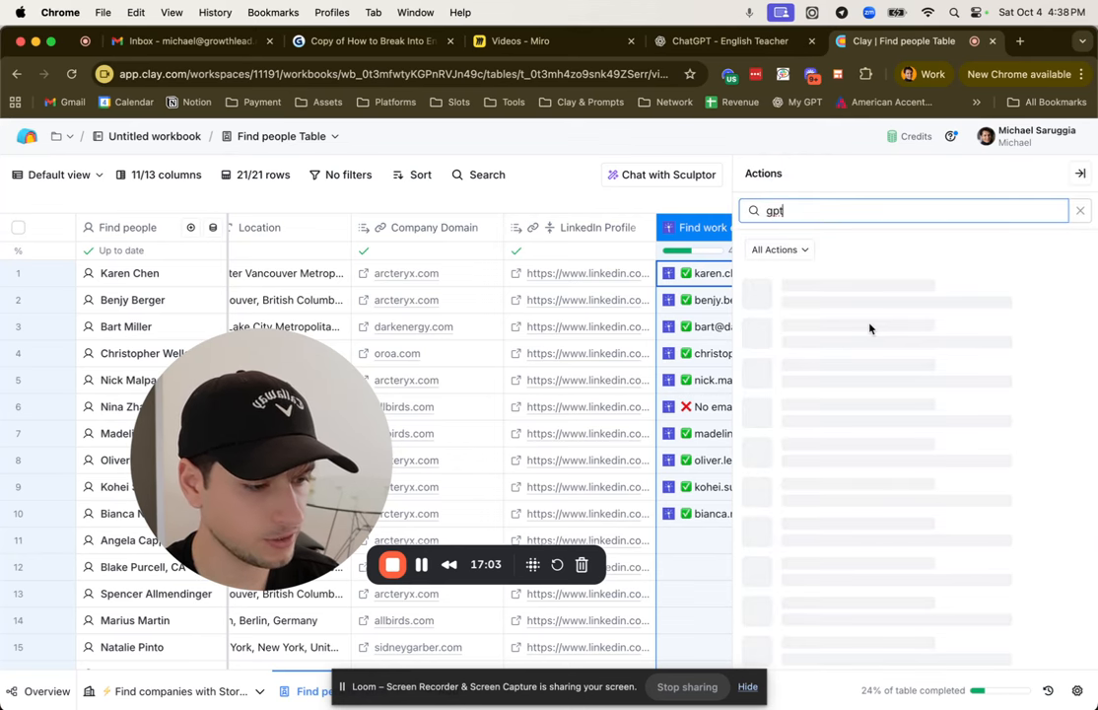
Step: Start a Use AI column from the ChatGPT: Generate text action and open its manual configuration at the prompt
scroll(877, 355, down, 2)
scroll(853, 401, up, 1)
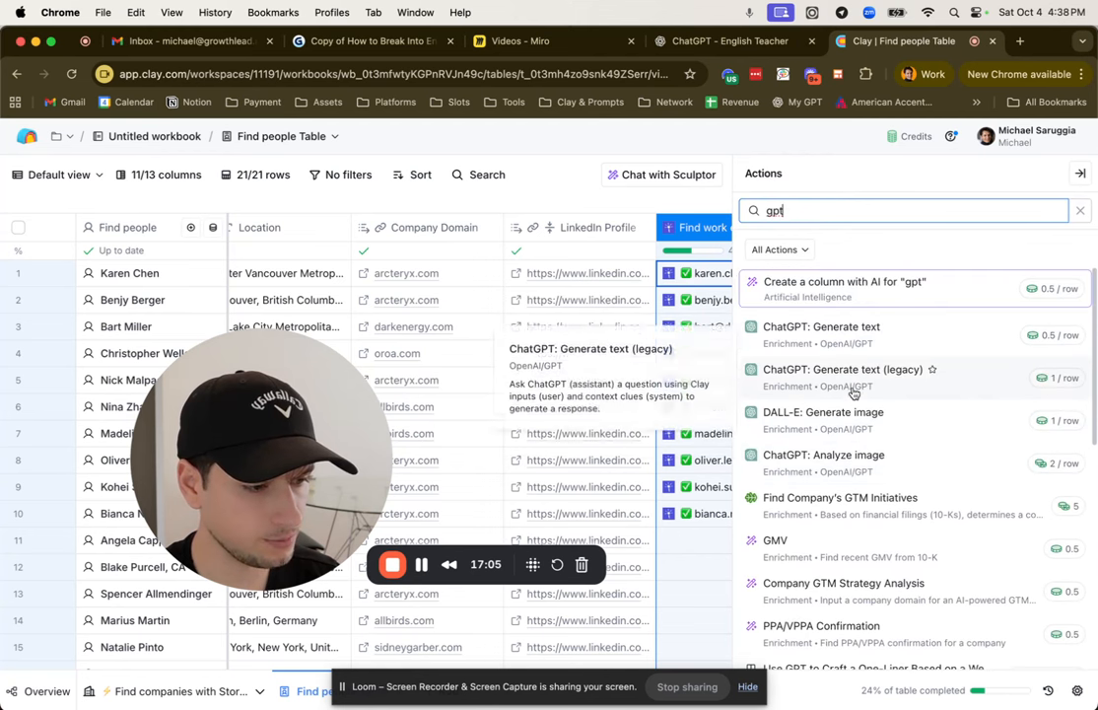
click(829, 347)
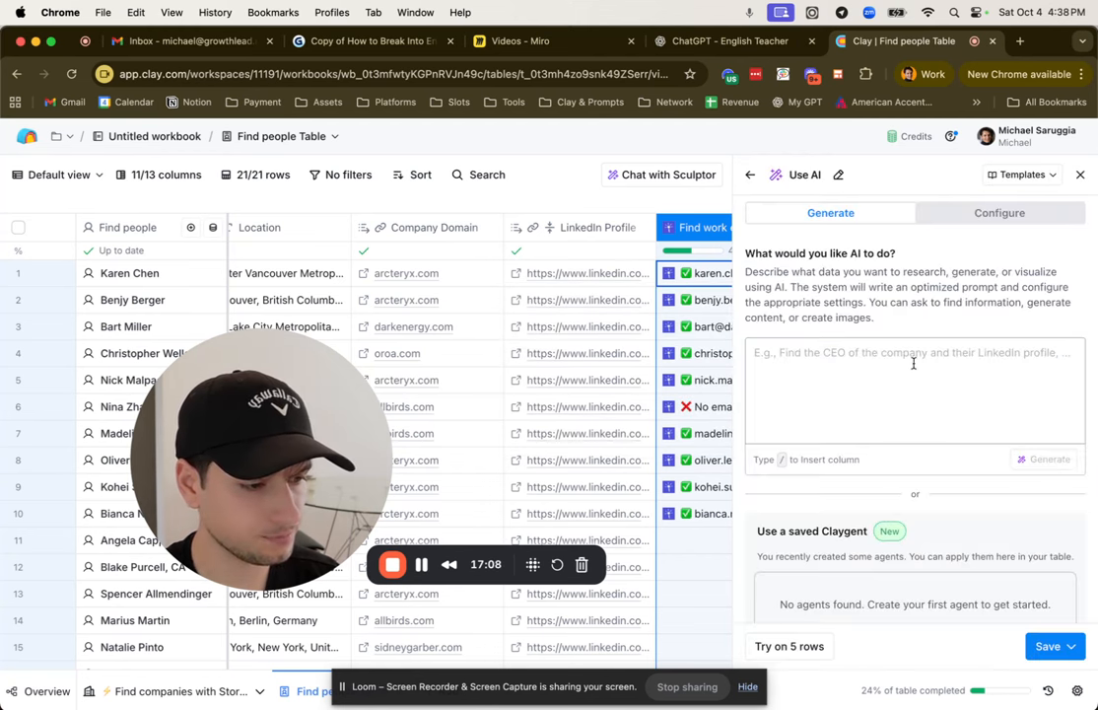
click(998, 215)
scroll(936, 400, down, 1)
click(895, 432)
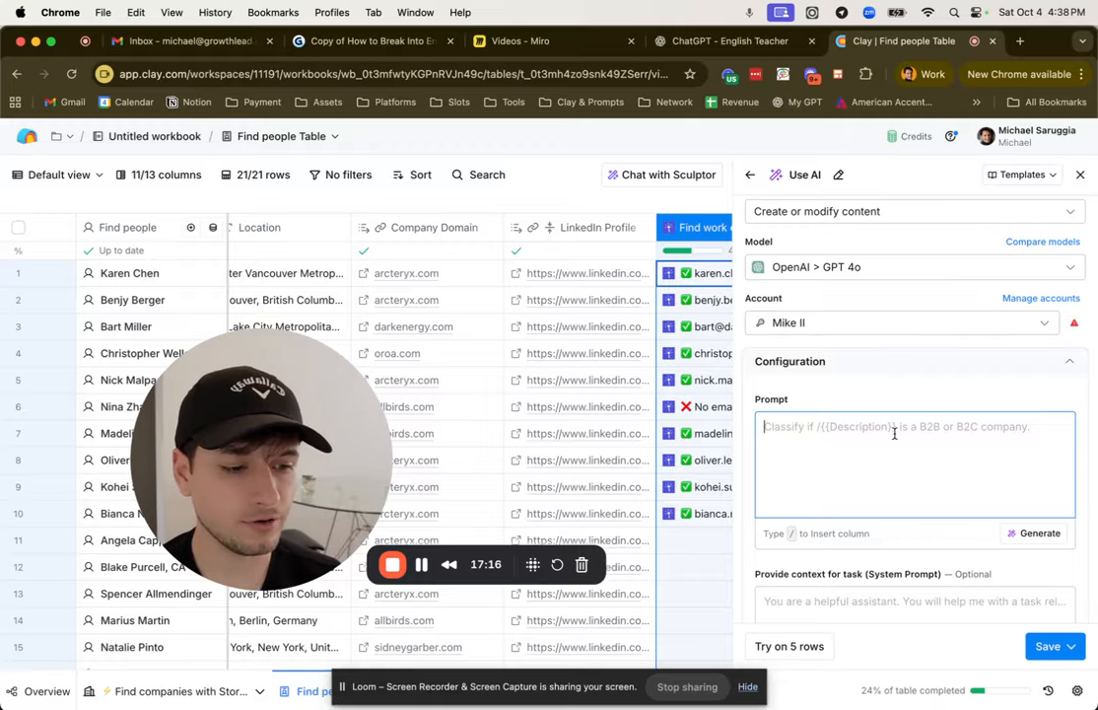
Step: Open the row 3 Location cell to read its full text and close it again
scroll(565, 349, left, 5)
scroll(565, 349, right, 3)
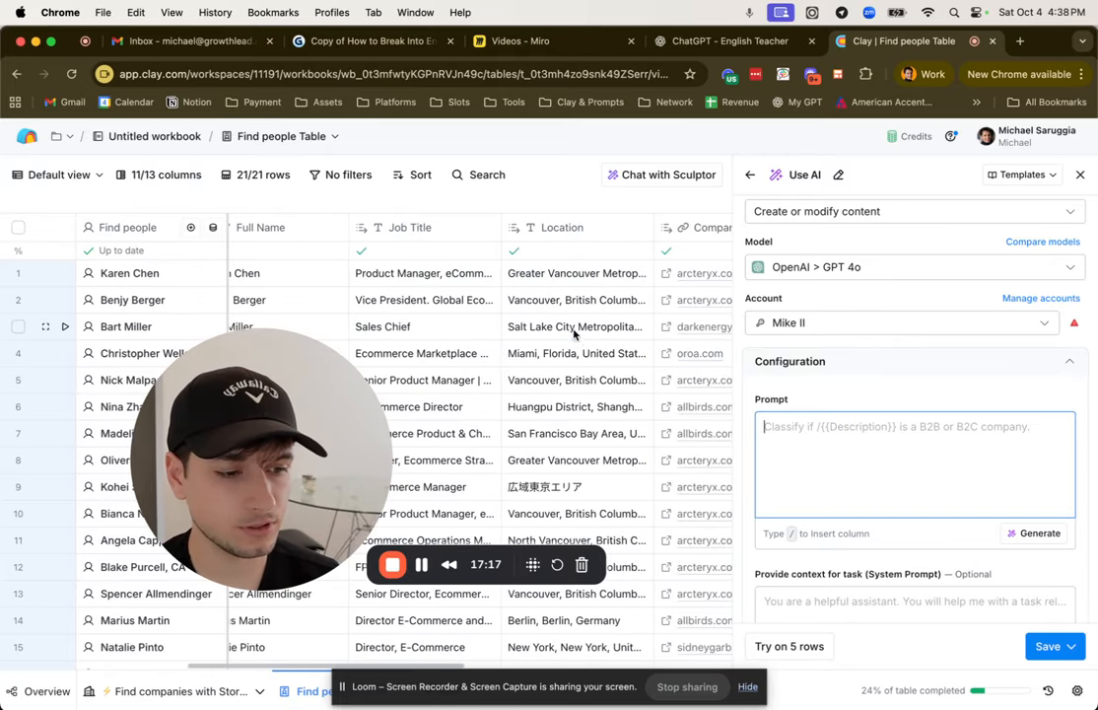
double_click(574, 329)
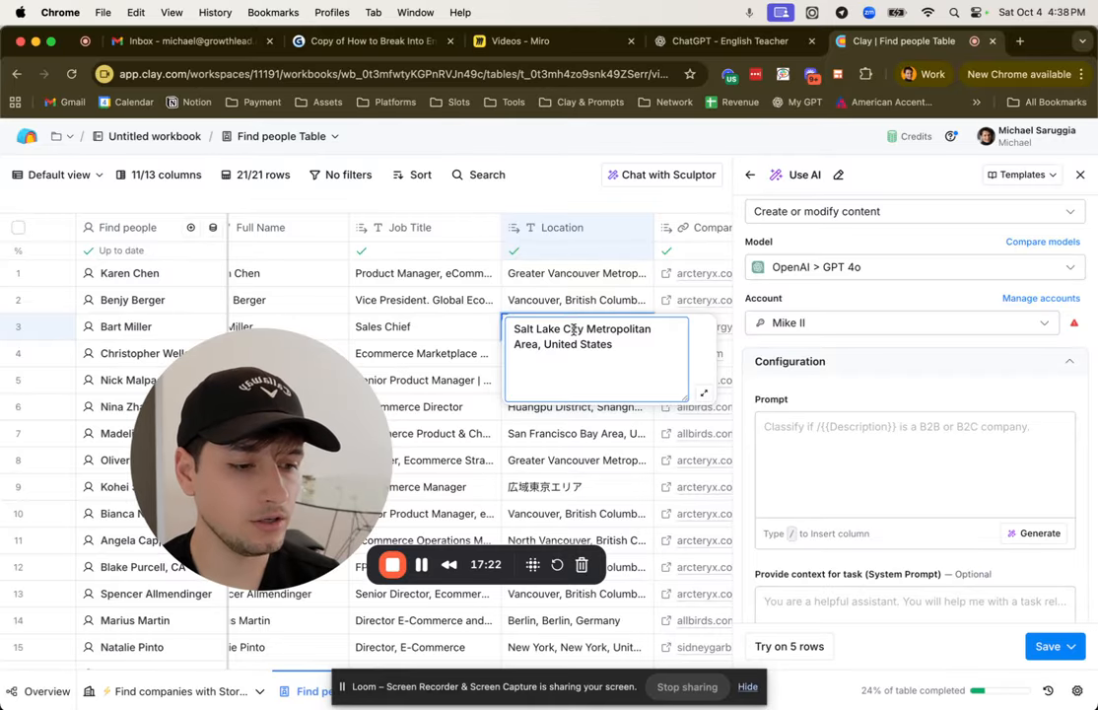
key(super+a)
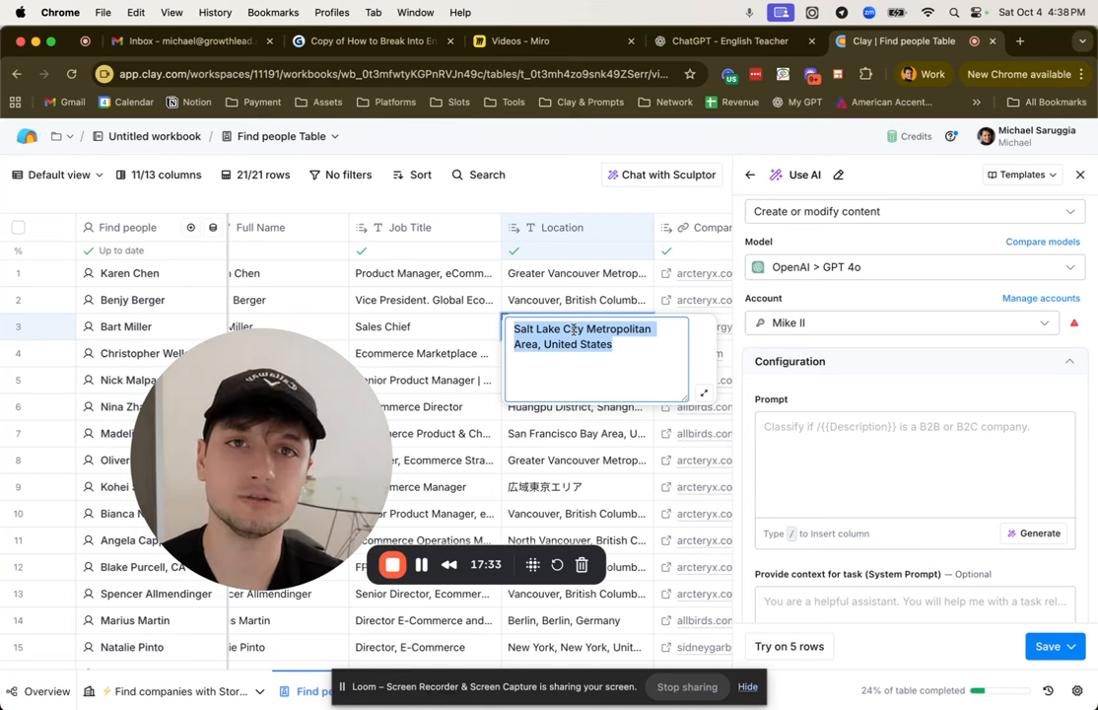
drag(471, 173, 535, 172)
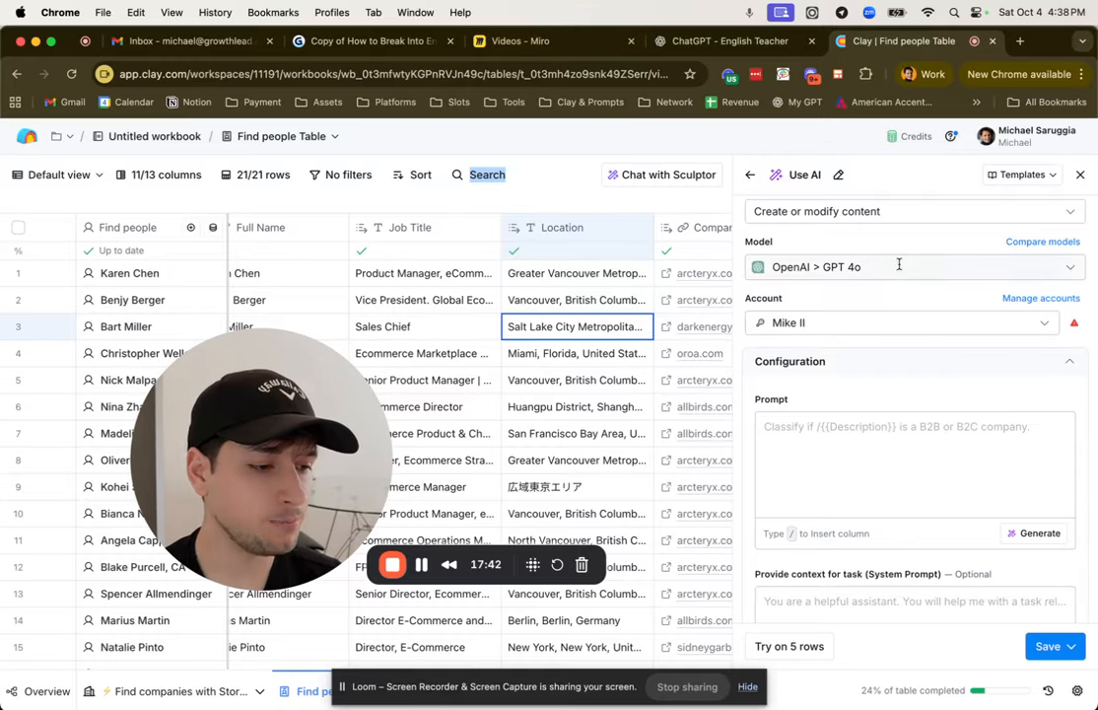
Step: Set the AI column's use case to Web research (Claygent)
scroll(775, 221, up, 2)
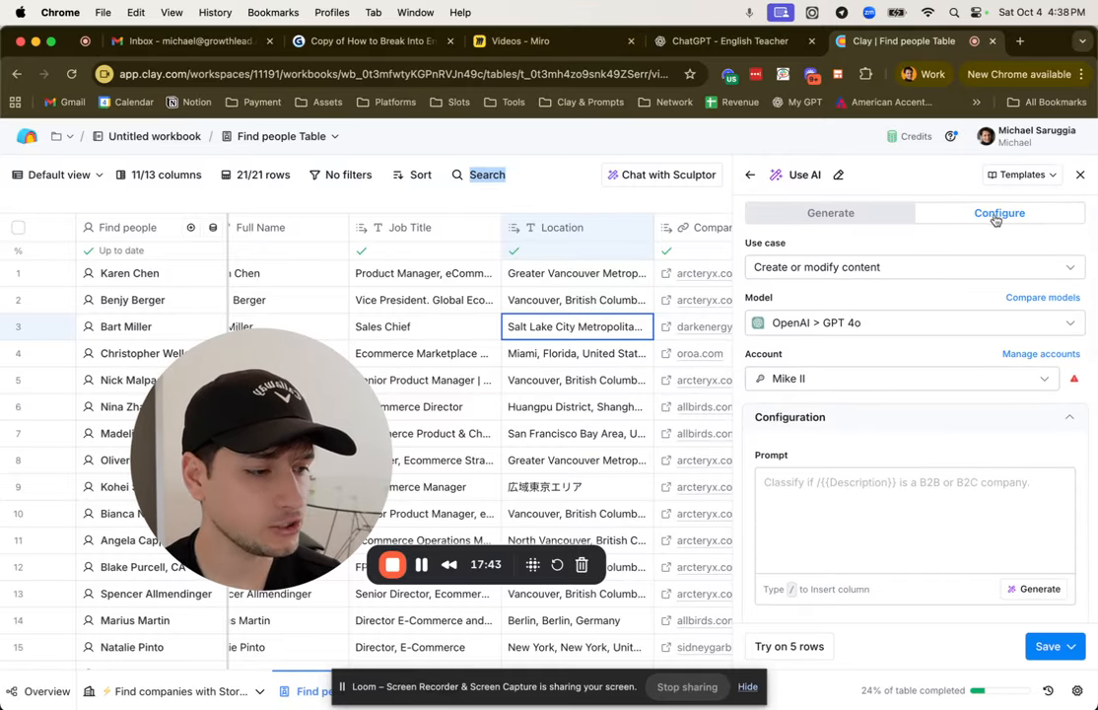
click(859, 213)
click(1000, 213)
click(886, 269)
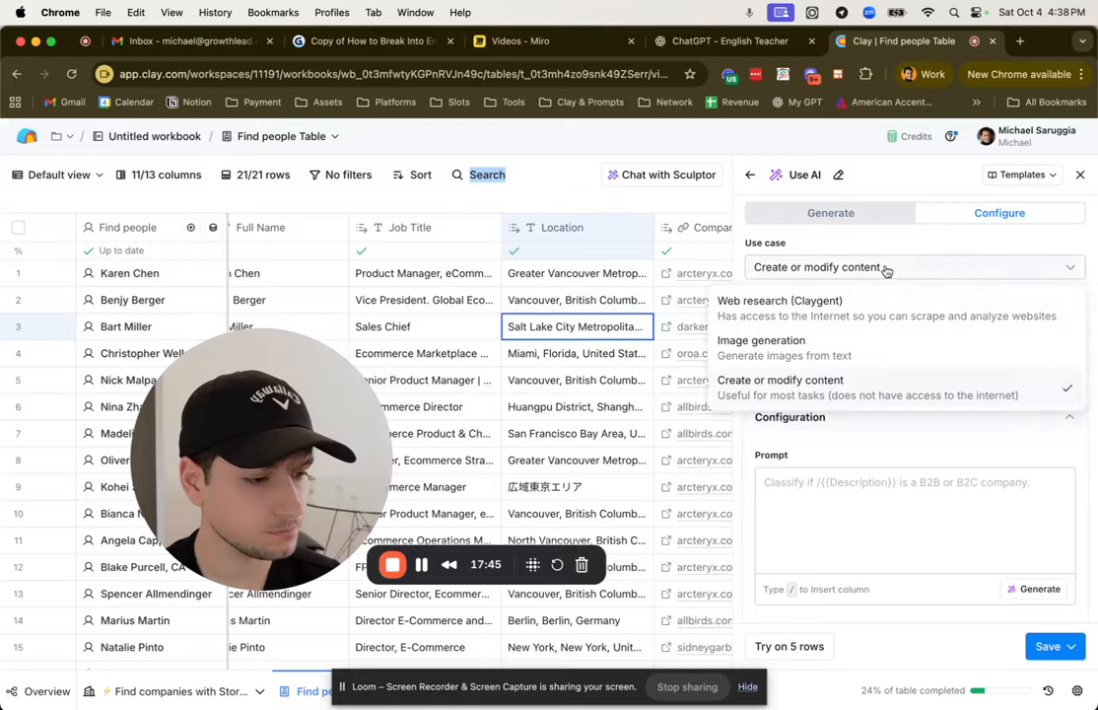
click(778, 301)
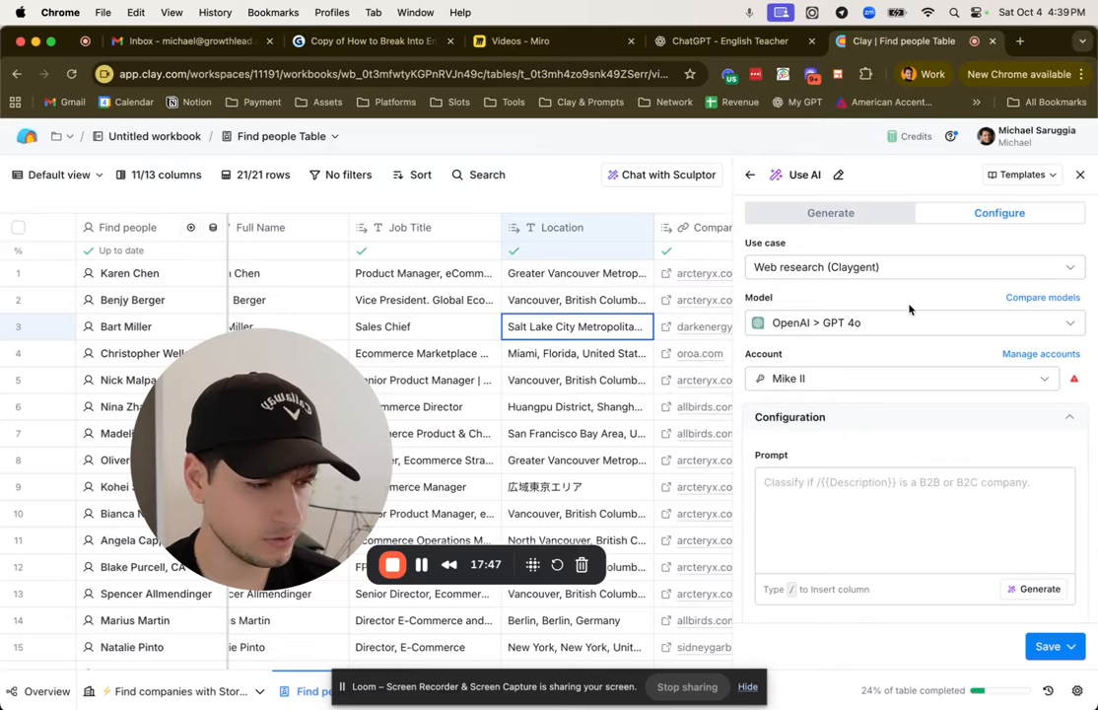
Step: Review the models offered for Claygent web research and close the Use AI column without saving it
click(892, 323)
scroll(825, 476, up, 5)
scroll(848, 434, down, 4)
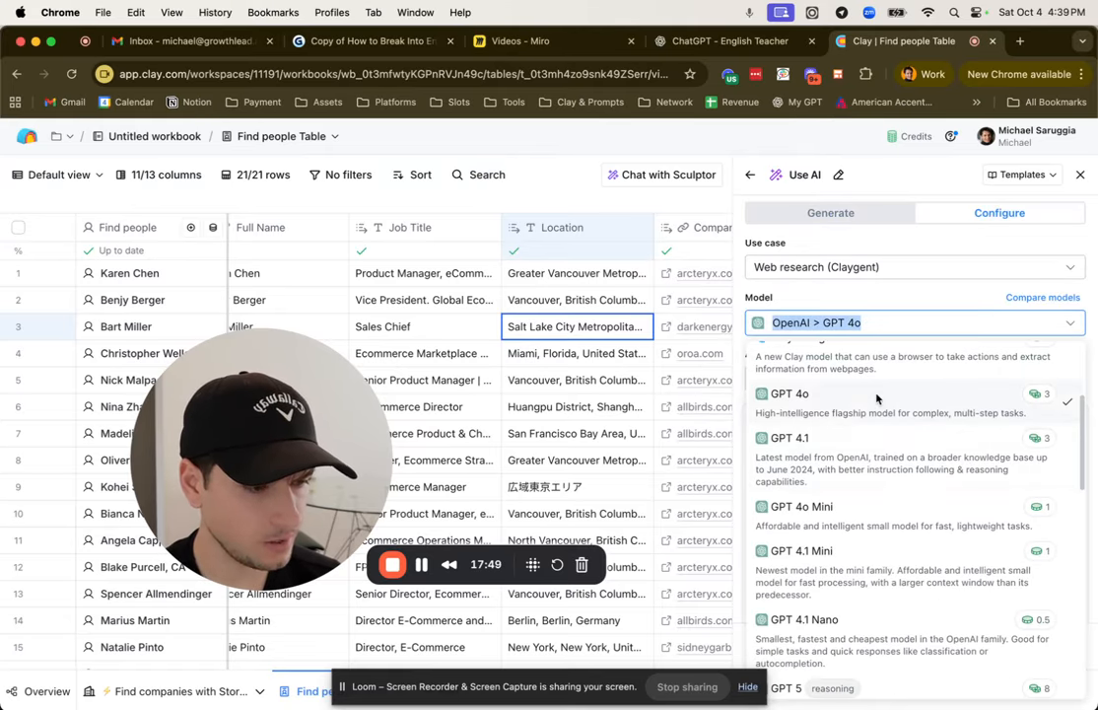
scroll(865, 411, up, 1)
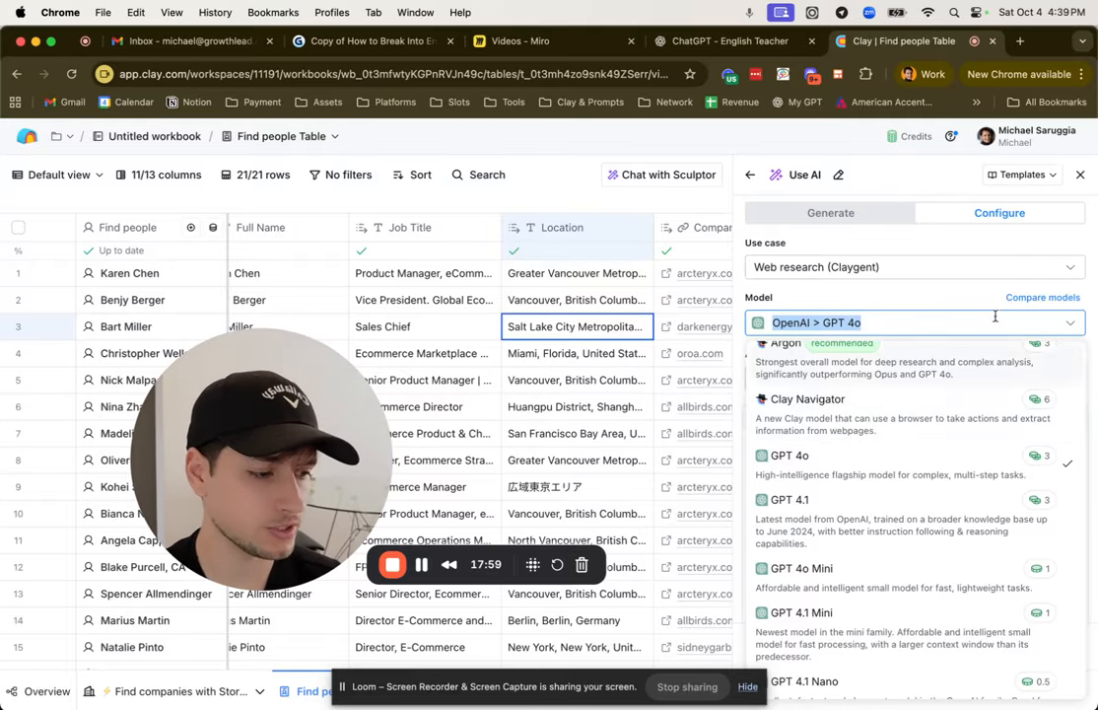
click(968, 292)
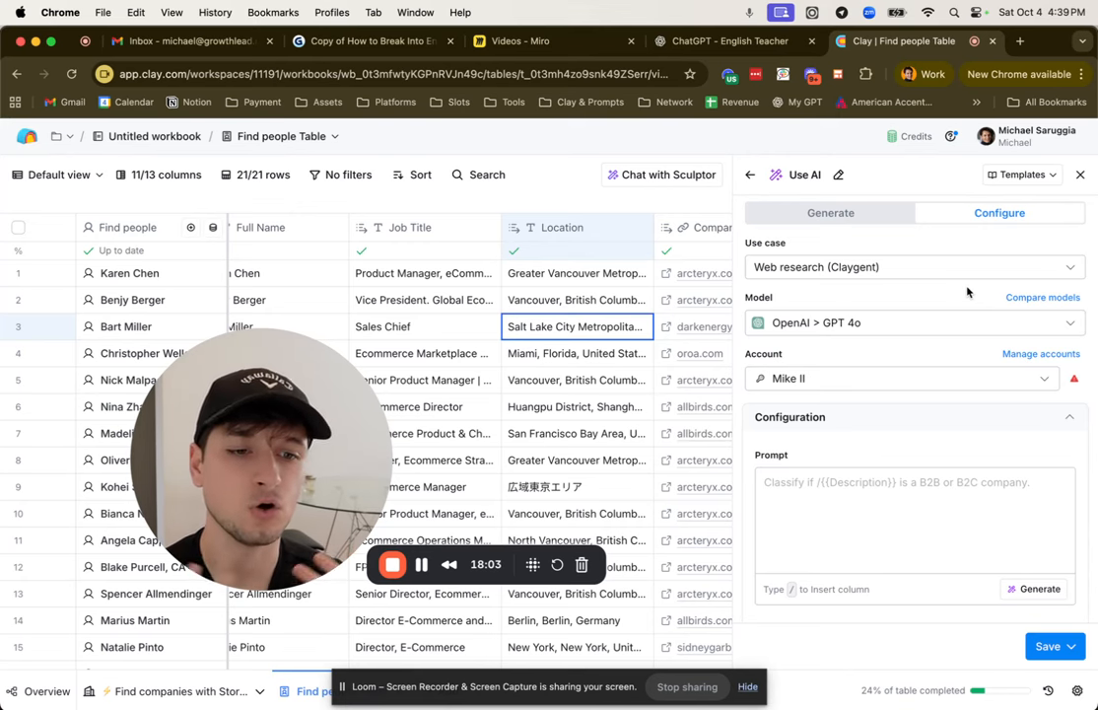
click(1080, 175)
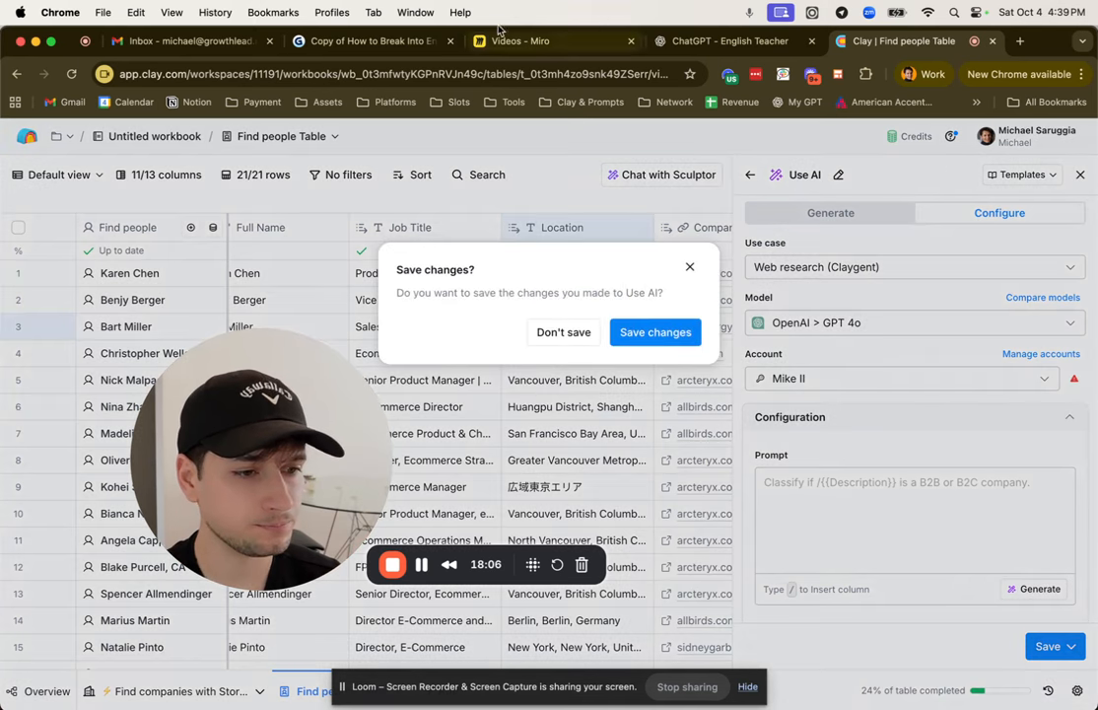
click(567, 334)
Step: Switch to the Miro board and bring the AI Copywriting frame into view
click(552, 41)
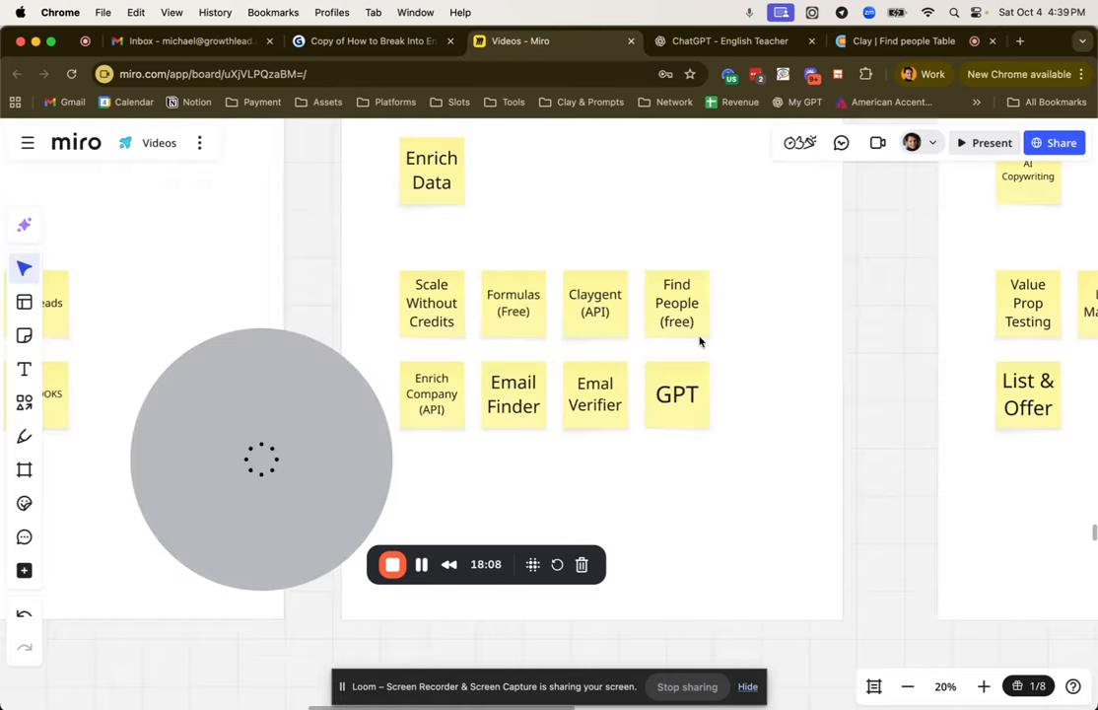
scroll(701, 342, down, 3)
scroll(701, 342, right, 4)
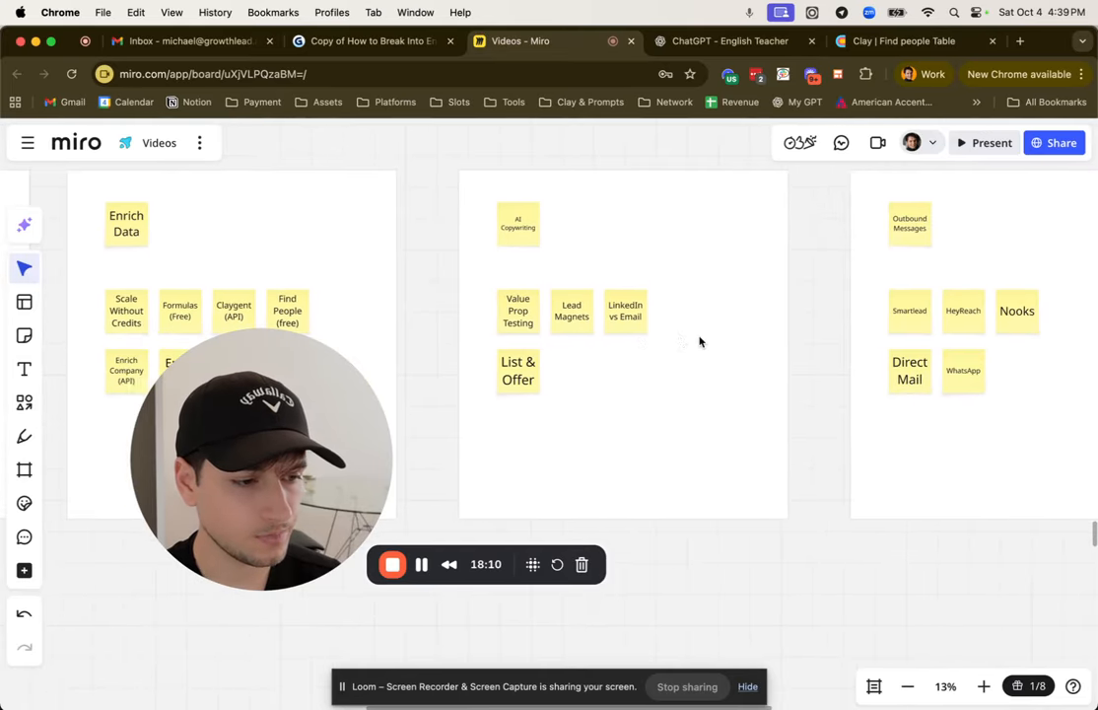
scroll(634, 253, up, 3)
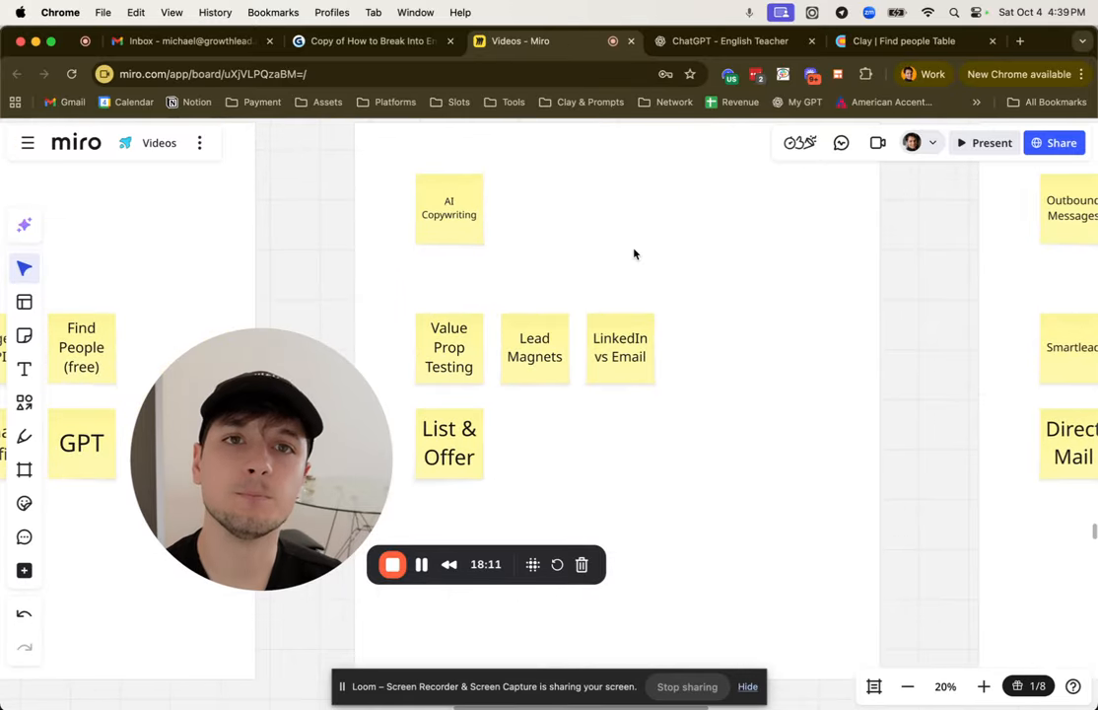
Step: Check the work email columns in the Clay people table, and return to Miro to select the Value Prop Testing note
click(882, 41)
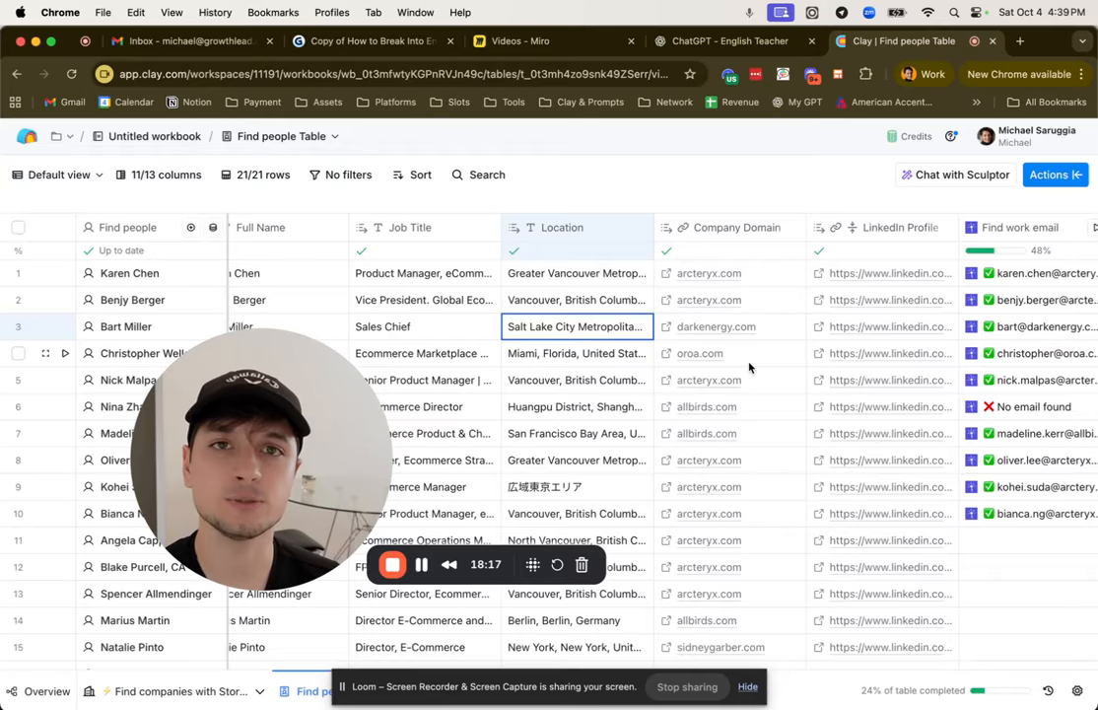
scroll(750, 368, right, 5)
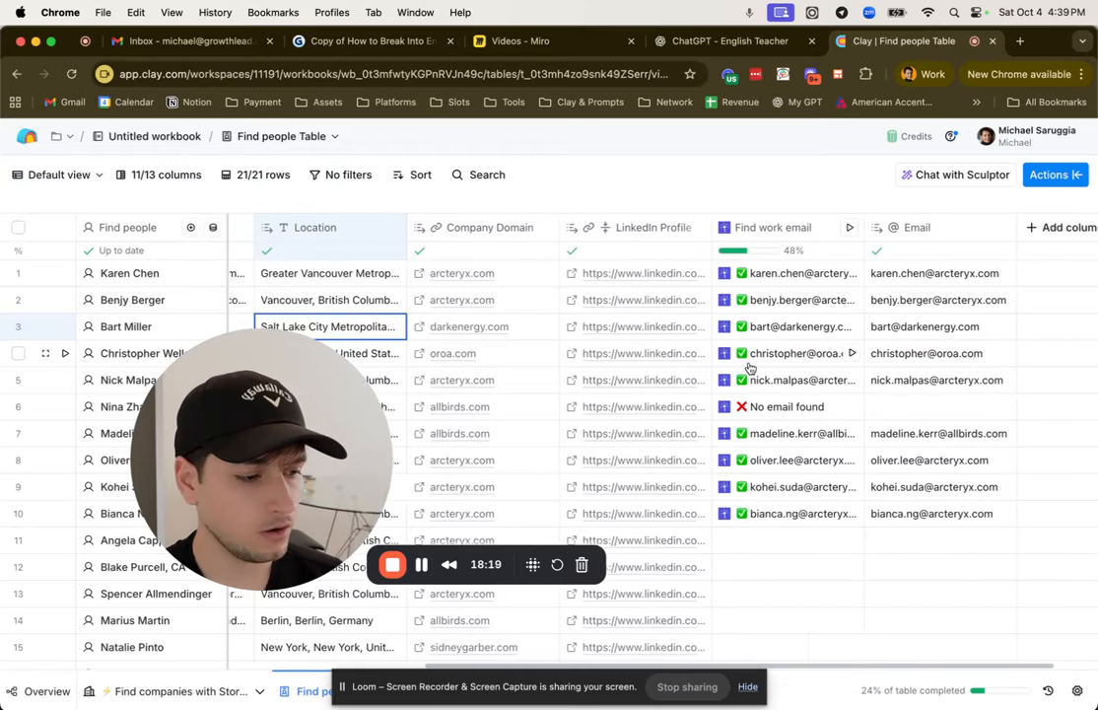
click(513, 41)
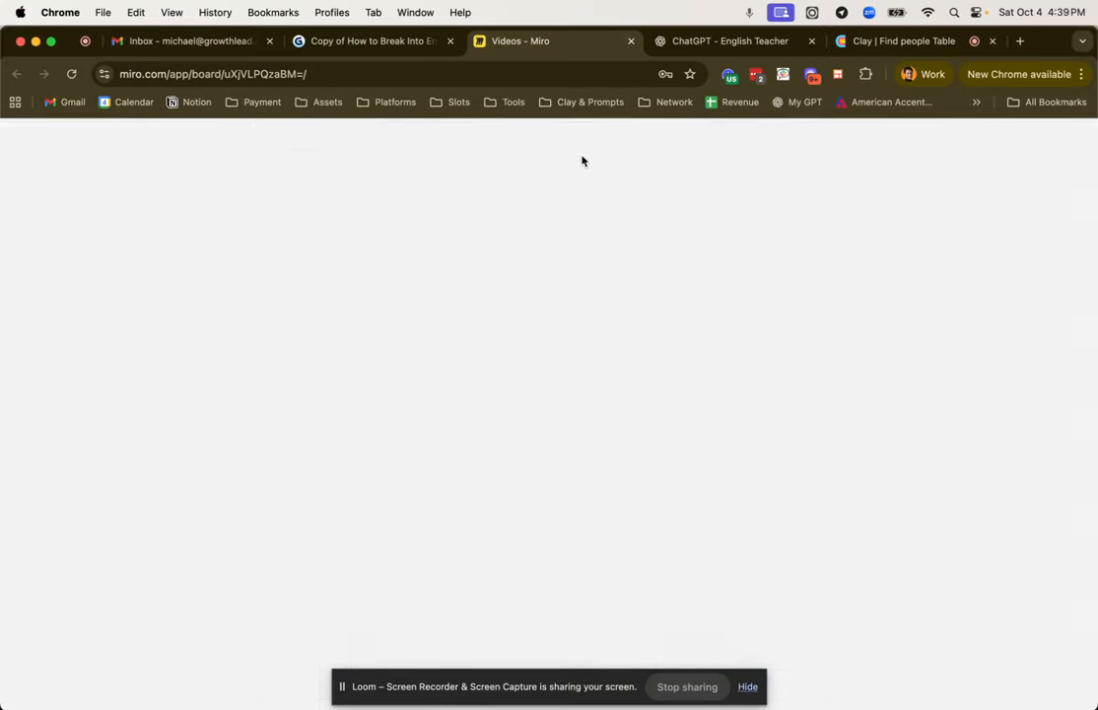
click(447, 353)
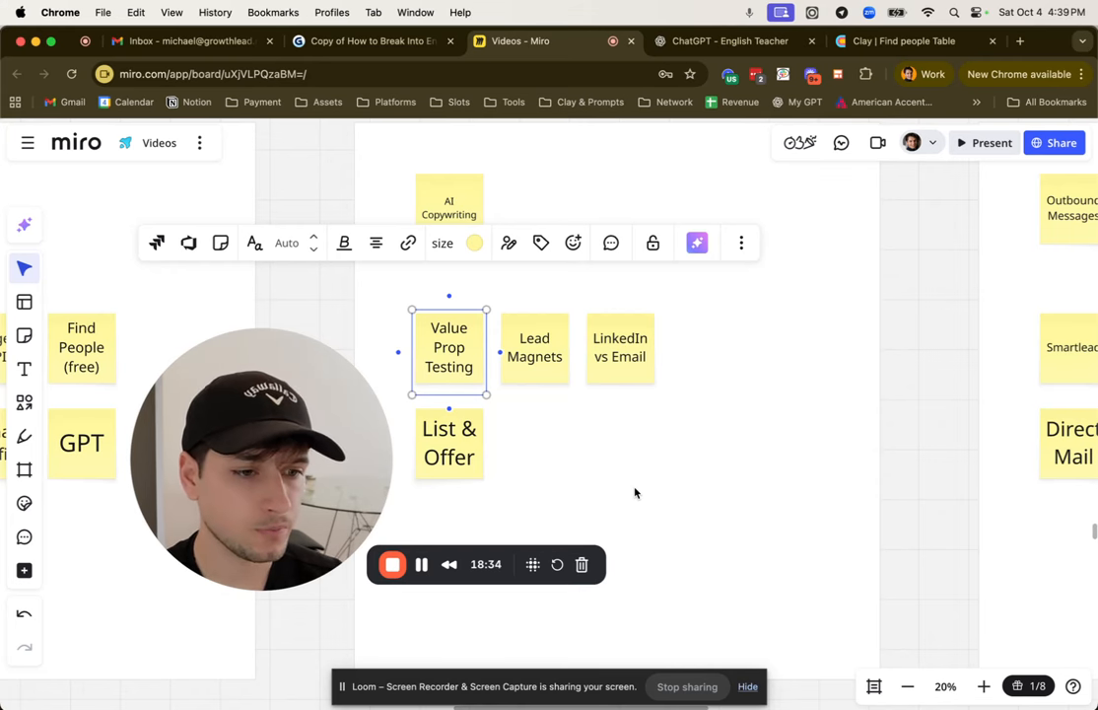
Step: Switch to Clay and examine the row 3 contact's first name and company domain in the Find people table
click(867, 40)
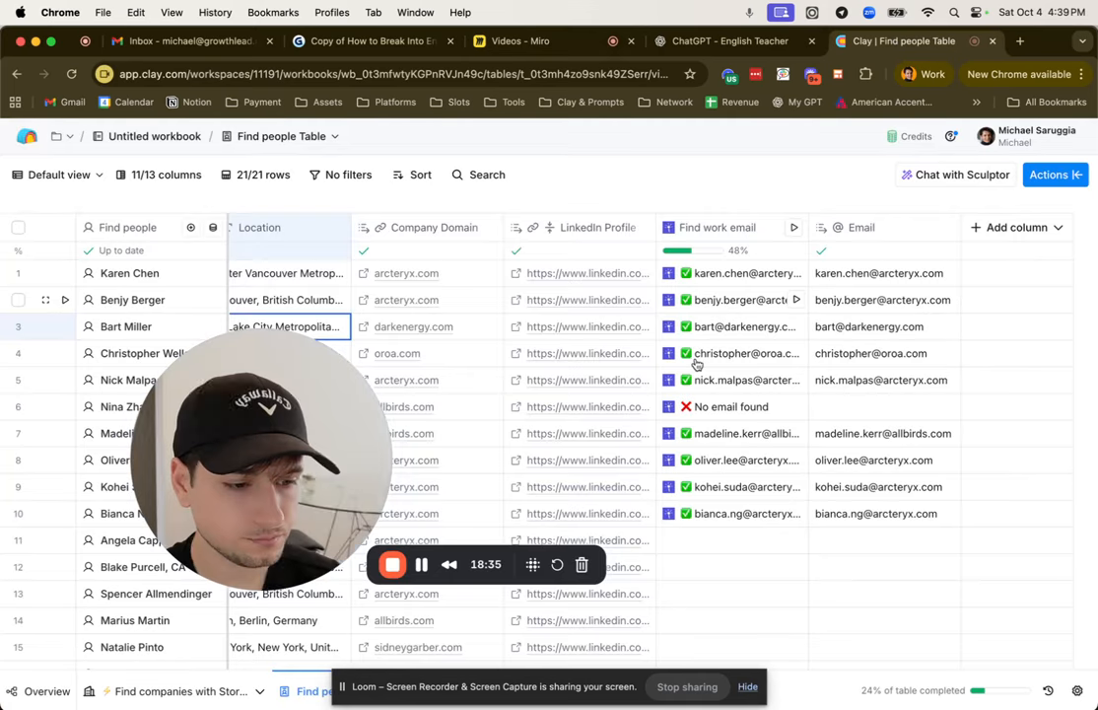
click(292, 701)
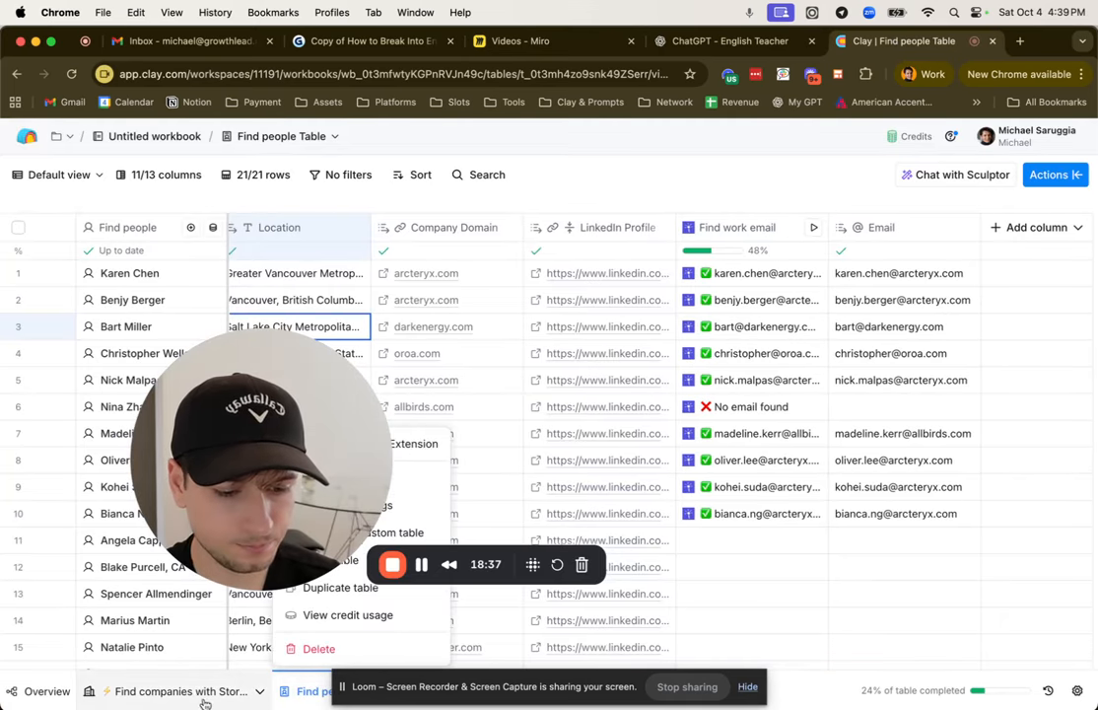
click(846, 571)
scroll(729, 437, left, 10)
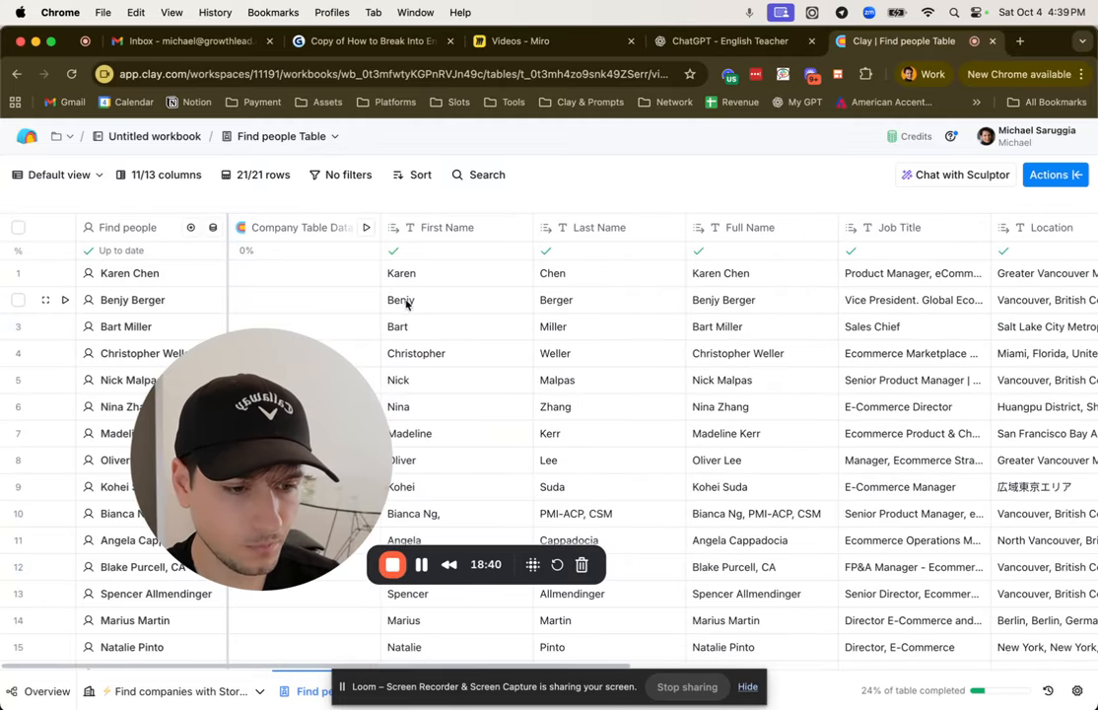
click(412, 327)
scroll(550, 380, right, 5)
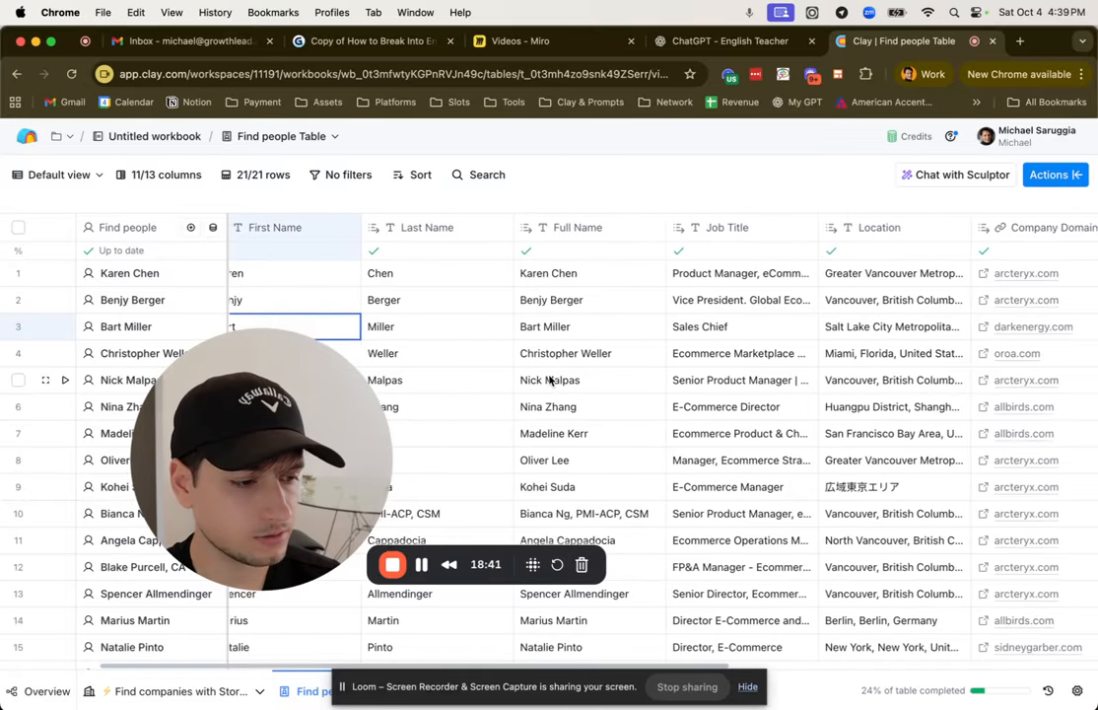
scroll(550, 382, right, 4)
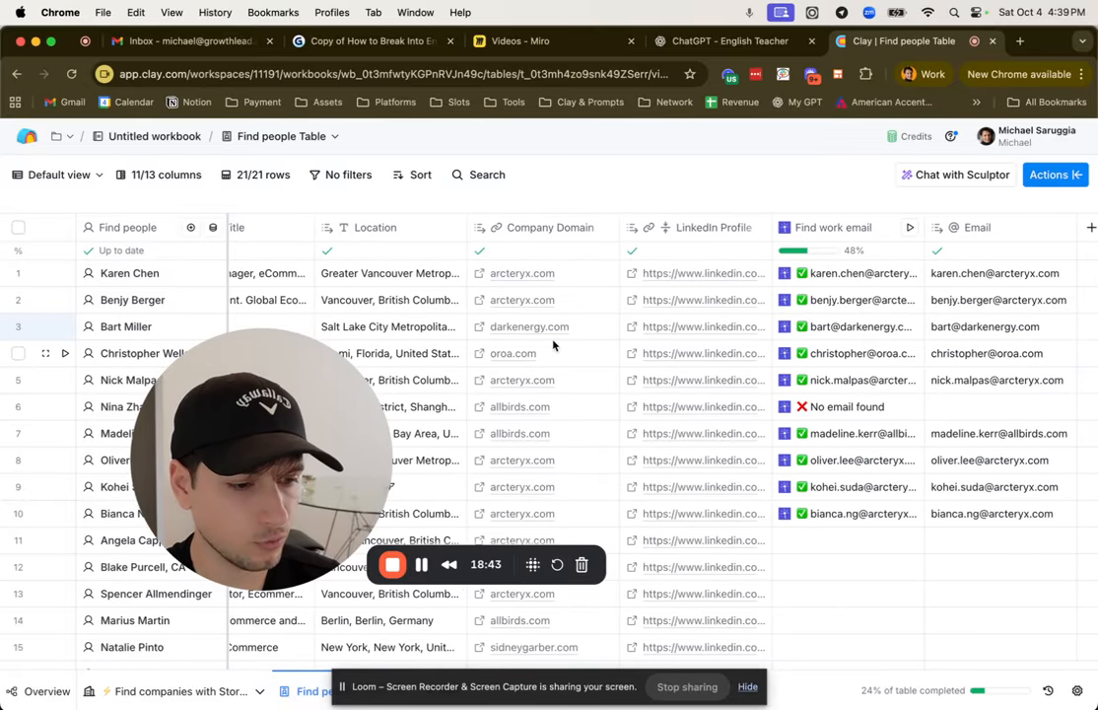
click(535, 338)
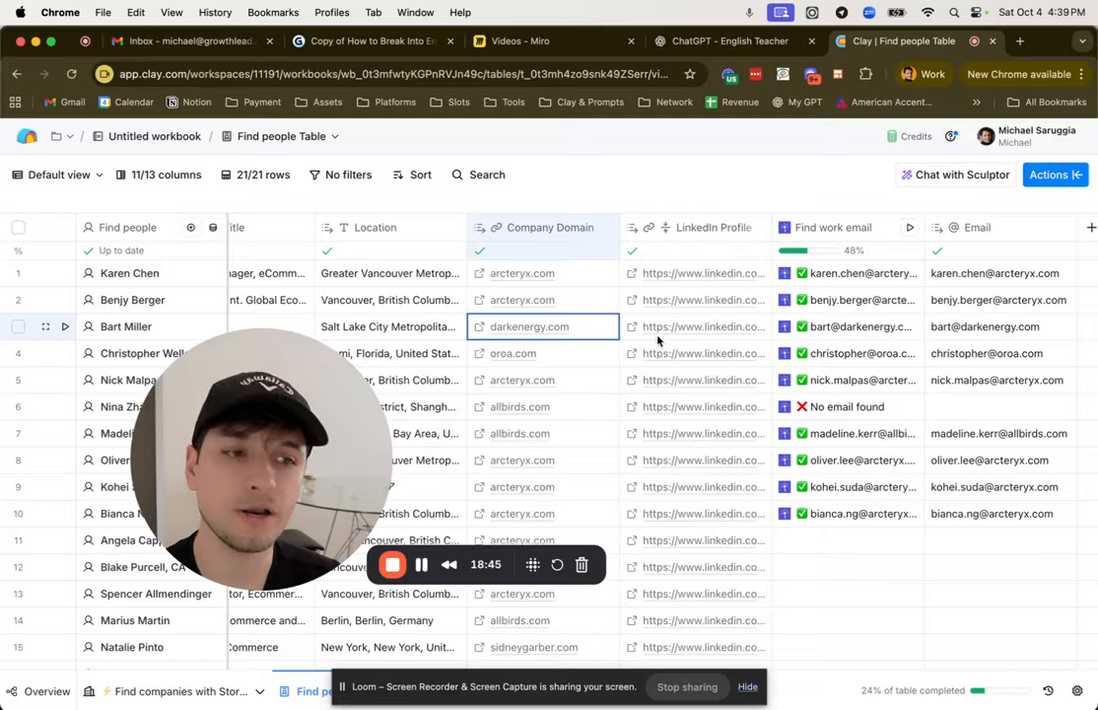
scroll(633, 354, left, 5)
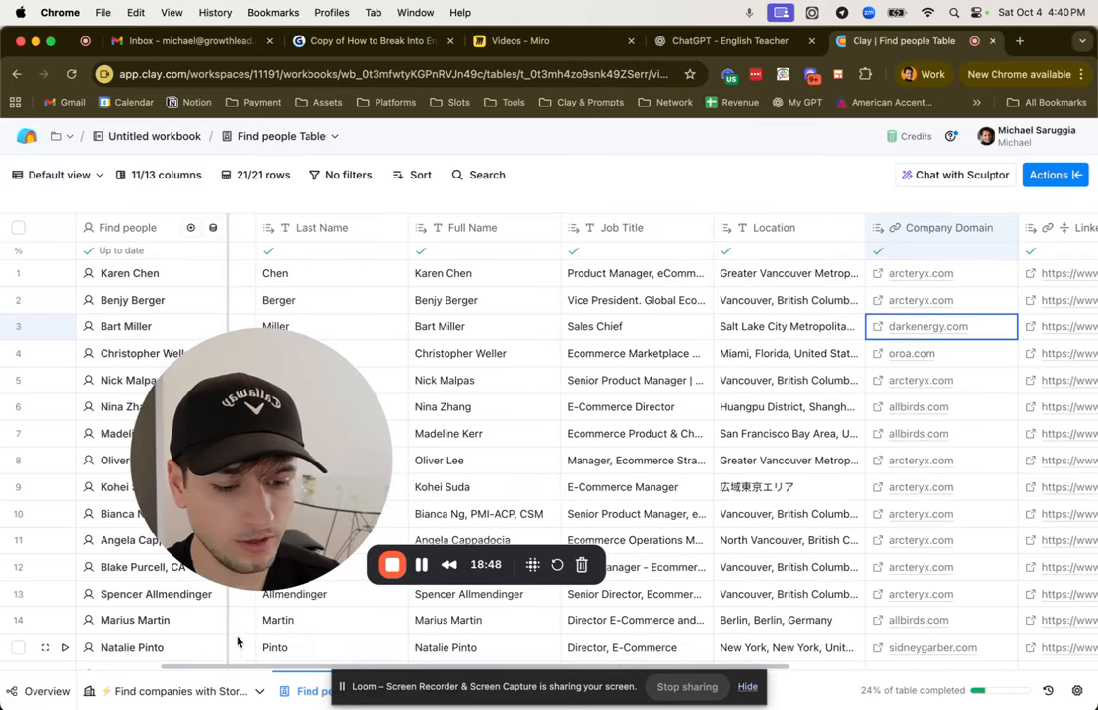
Step: Open the Find companies with Store Leads table and examine its enrichment, review count and score columns, selecting the row 3 score
click(215, 685)
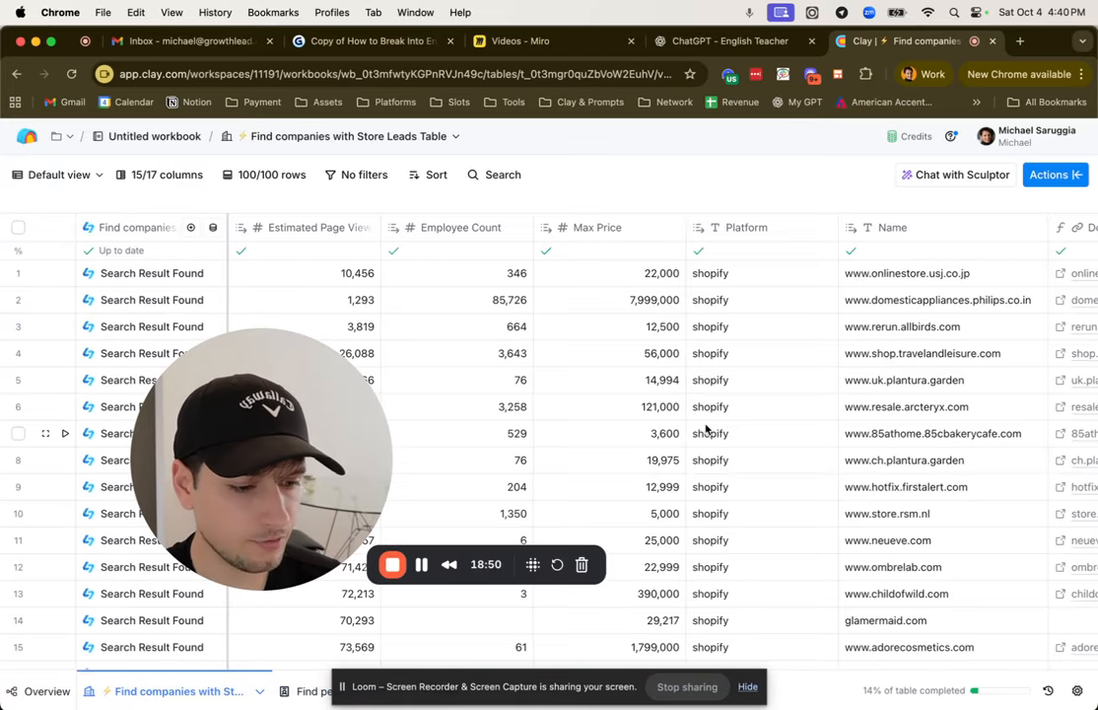
scroll(814, 436, right, 10)
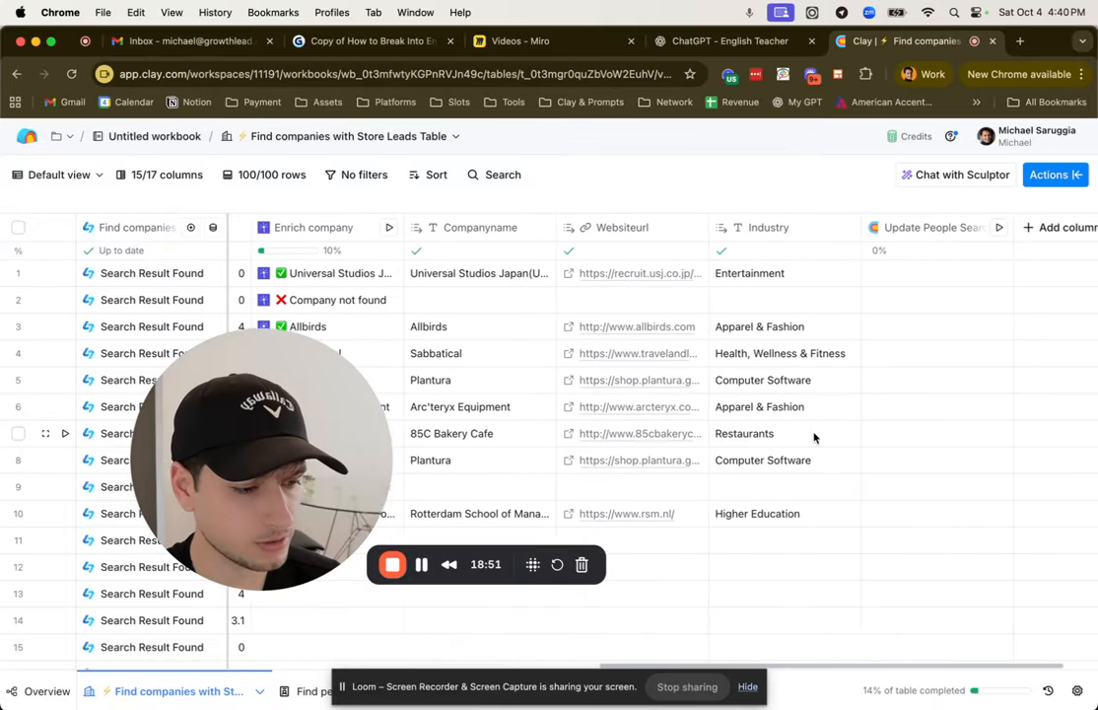
scroll(814, 436, left, 8)
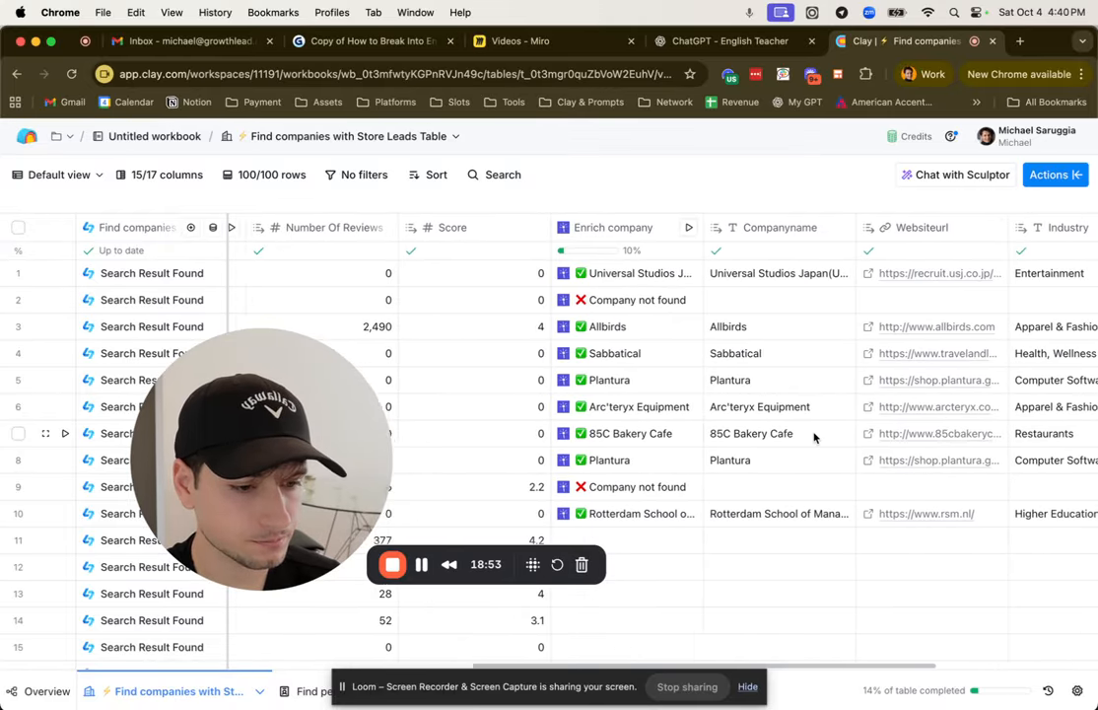
scroll(814, 437, right, 4)
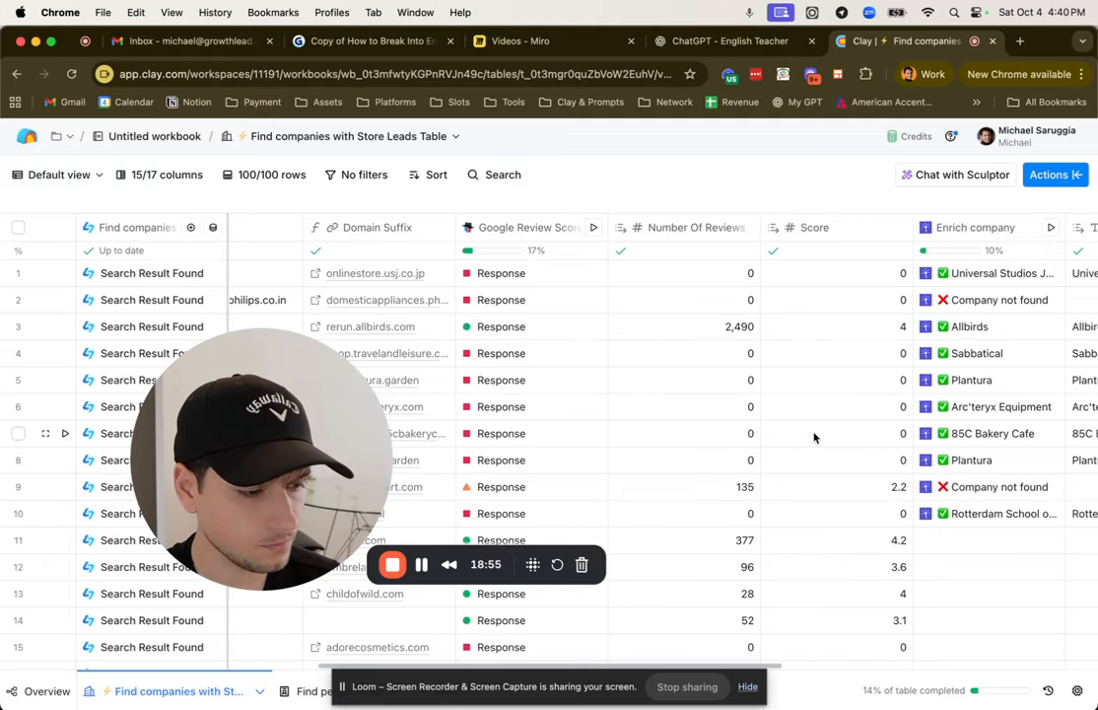
click(795, 335)
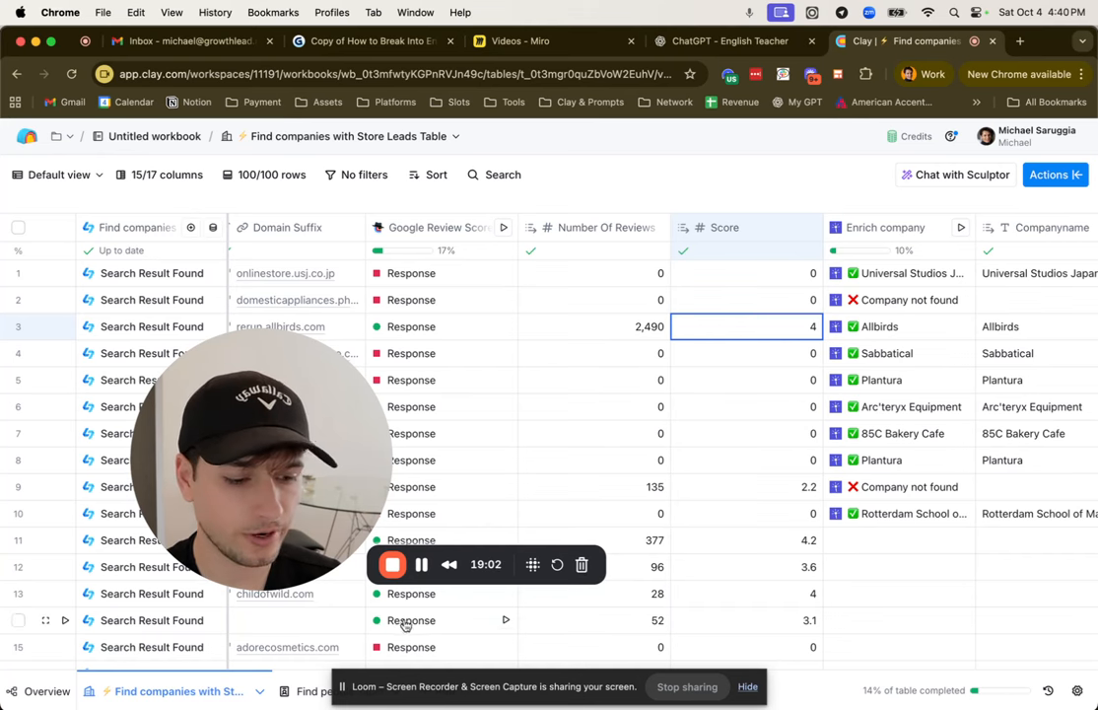
Step: Reopen the Find people table and review its contact details through to the Email column
click(300, 690)
scroll(809, 477, right, 5)
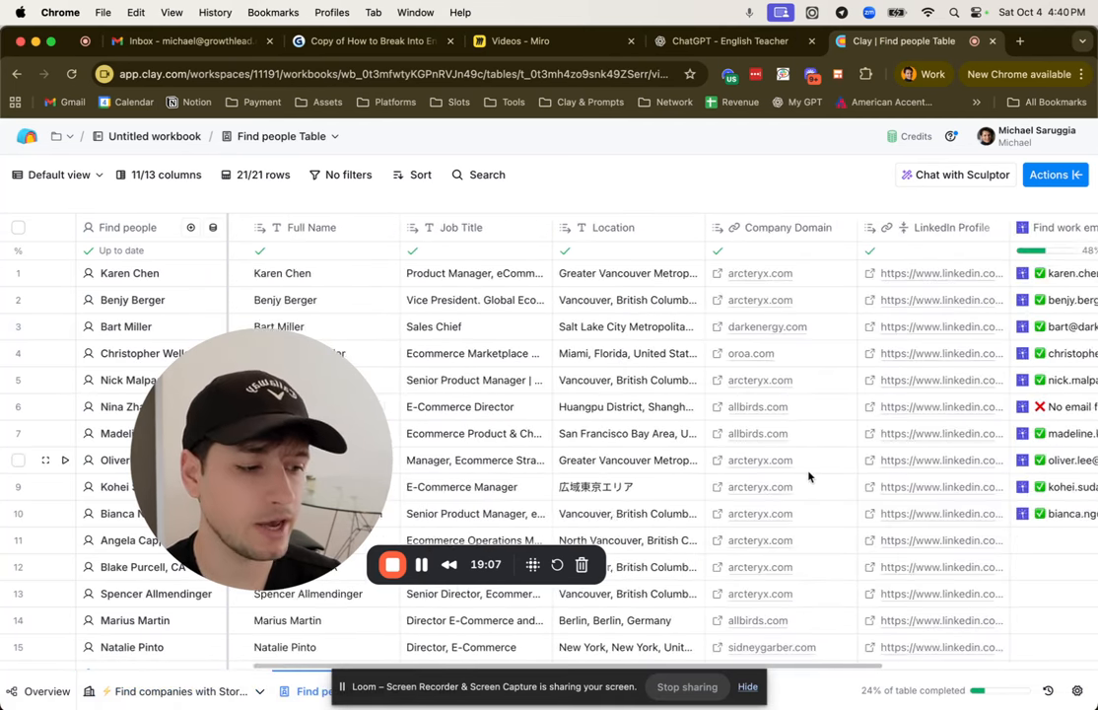
scroll(809, 477, right, 5)
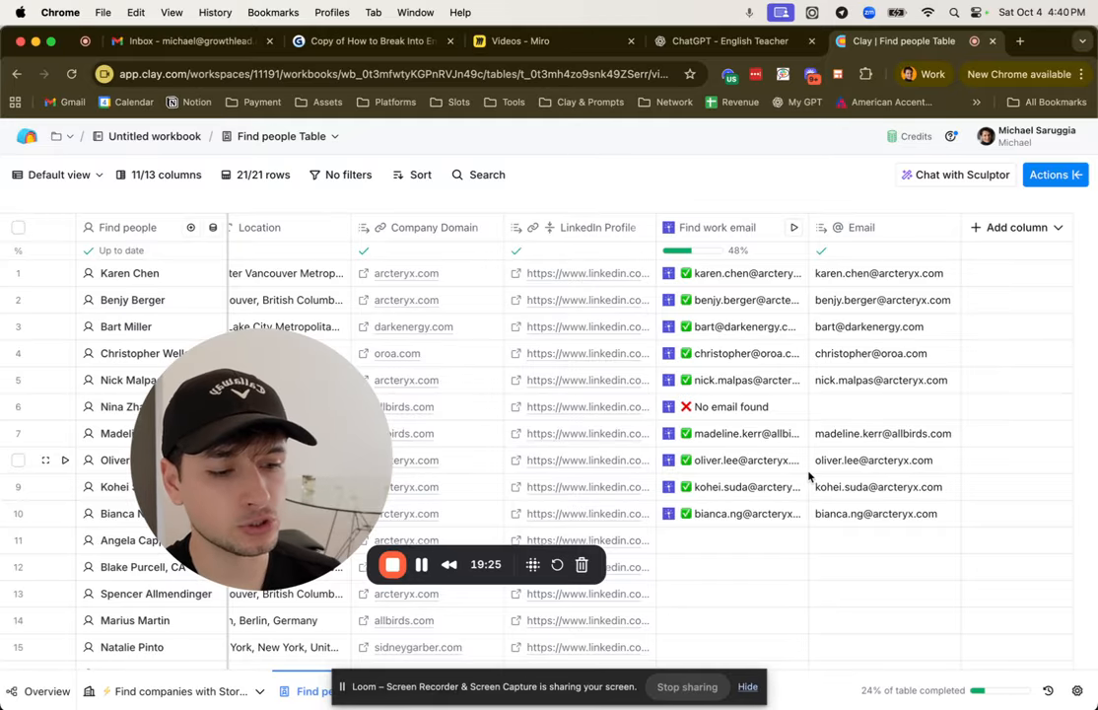
Step: Switch to the Miro board and look at the Lead Magnets note in the AI Copywriting frame
click(537, 39)
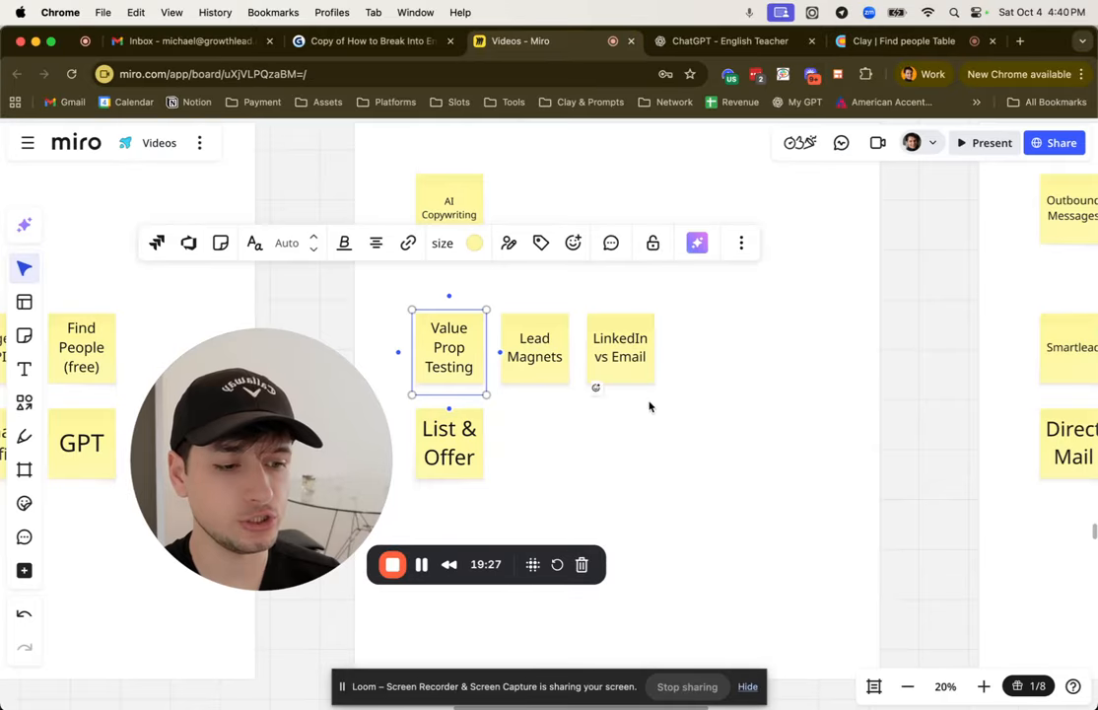
click(542, 373)
click(777, 544)
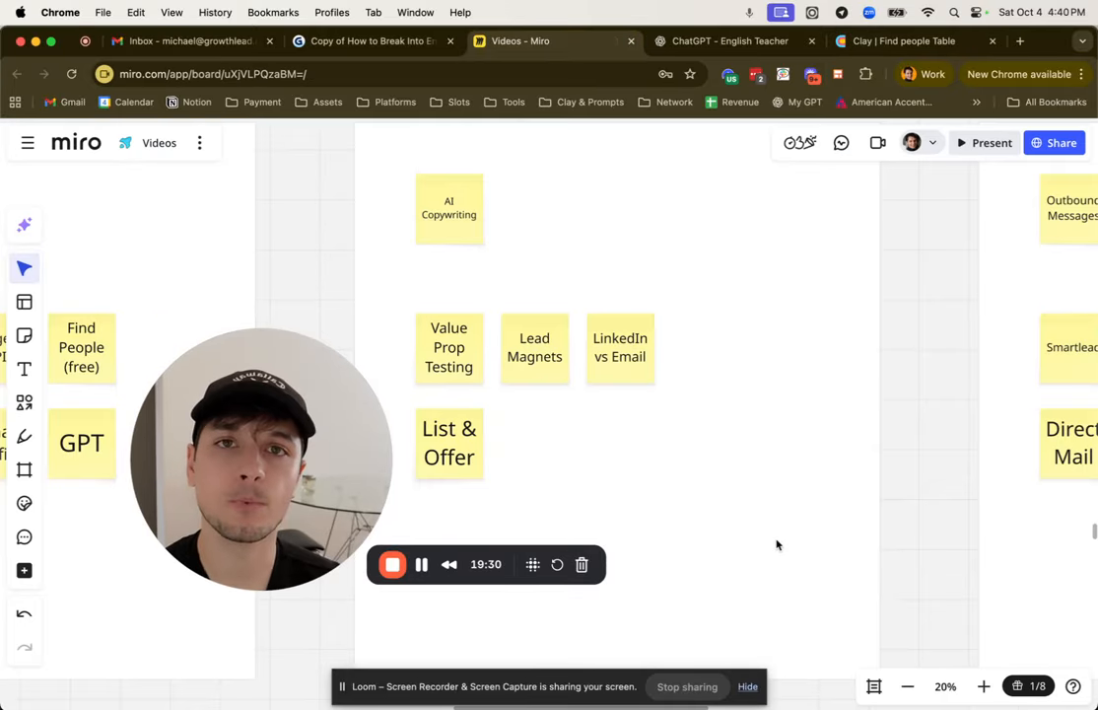
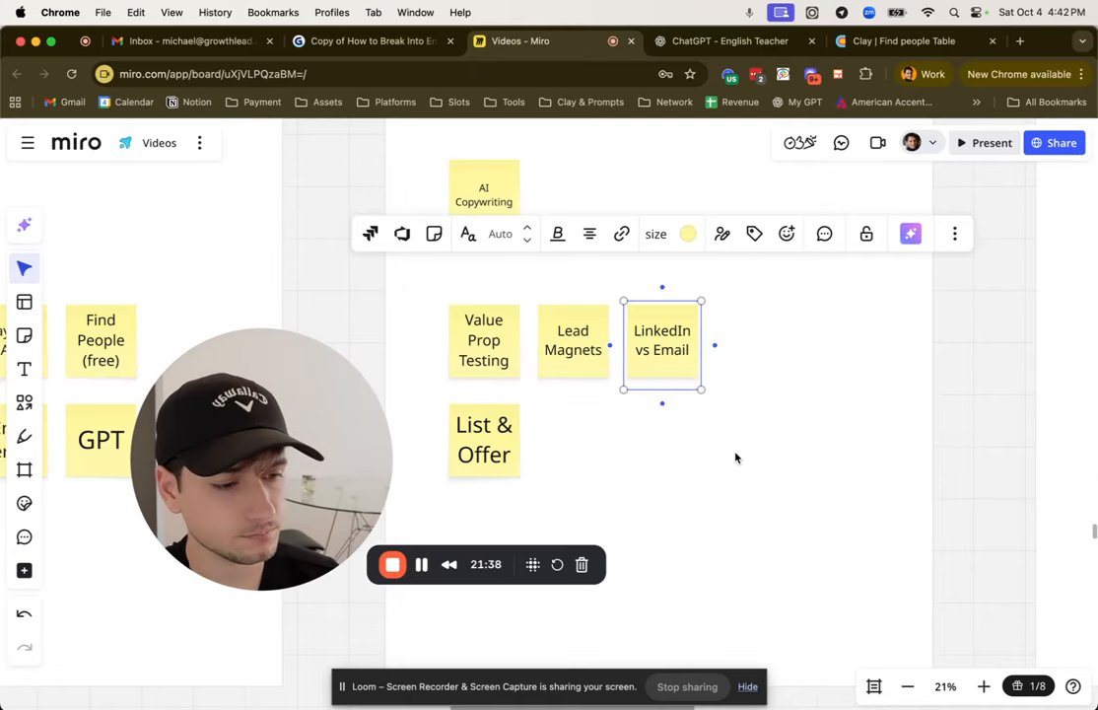
Step: Look over the AI Copywriting frame and the neighbouring Outbound Messages frame on the Miro board
click(734, 456)
scroll(734, 457, down, 6)
scroll(735, 452, up, 6)
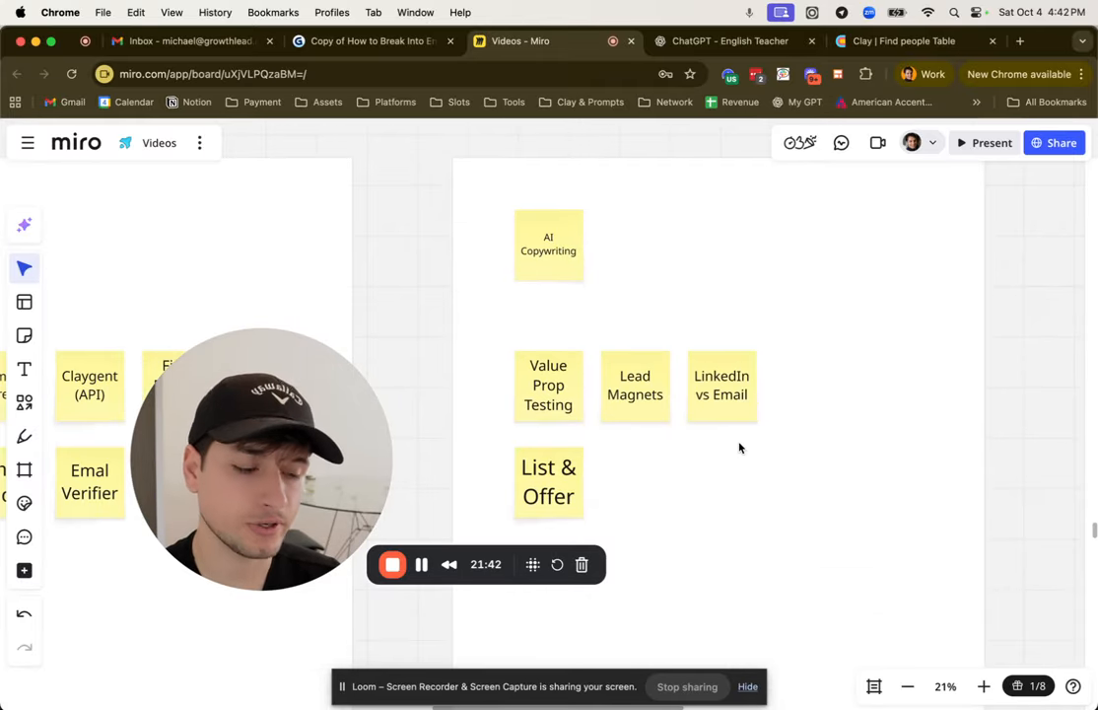
click(739, 460)
scroll(738, 461, down, 5)
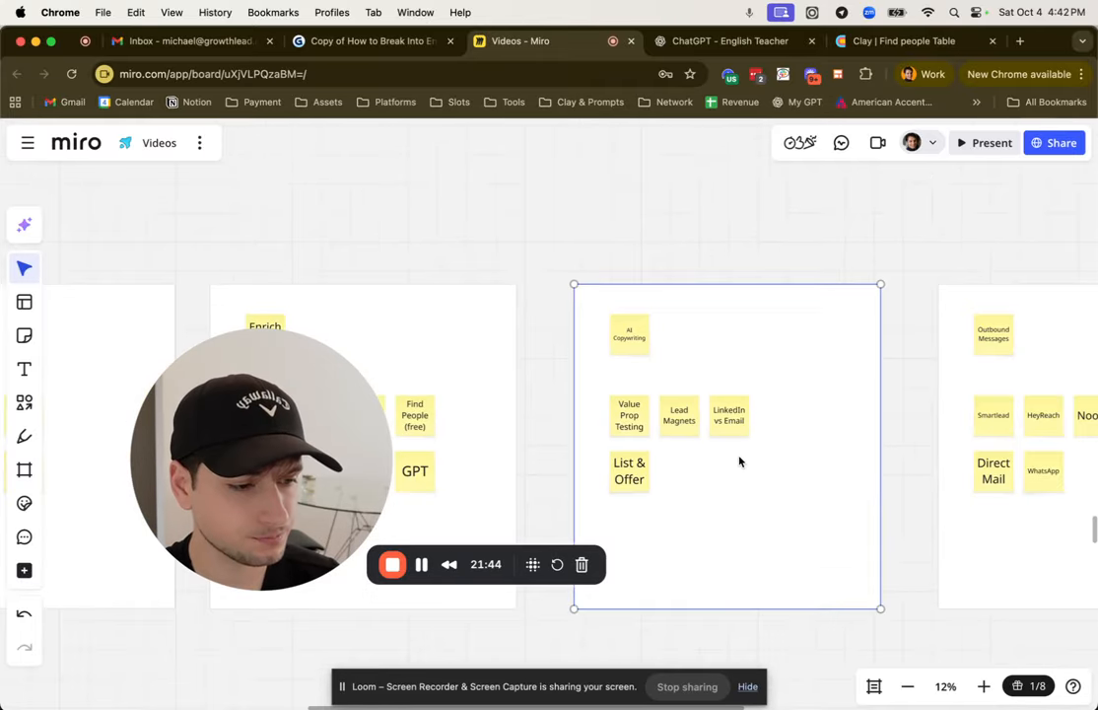
scroll(738, 460, right, 3)
click(774, 576)
scroll(681, 455, right, 4)
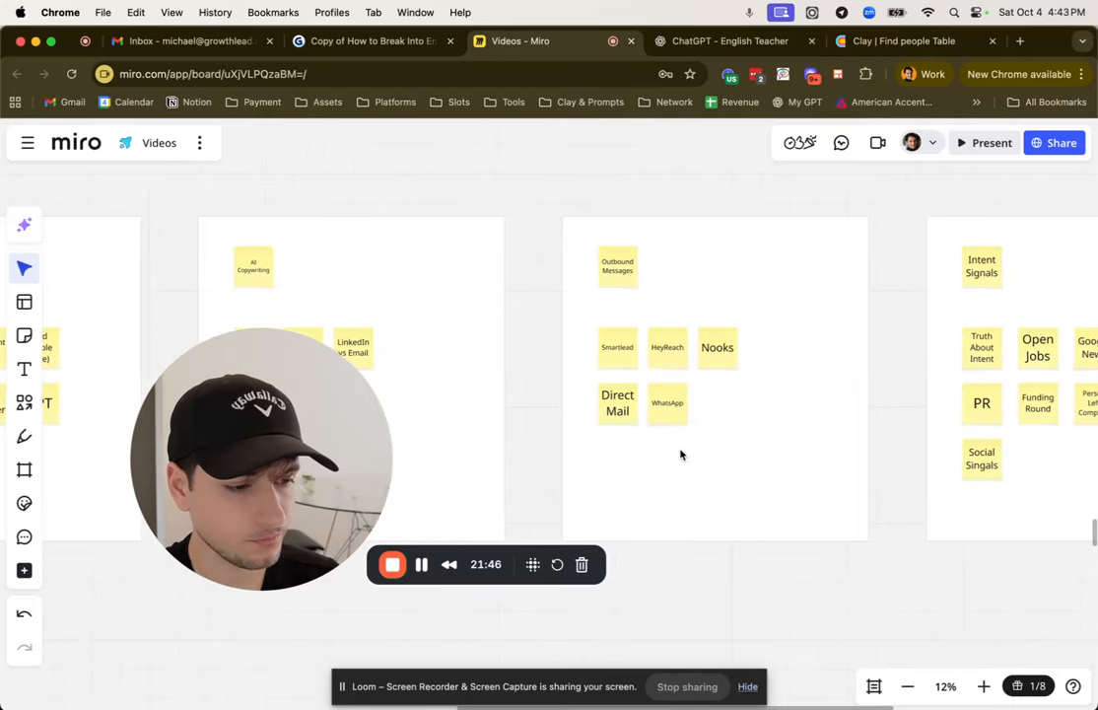
scroll(619, 375, up, 3)
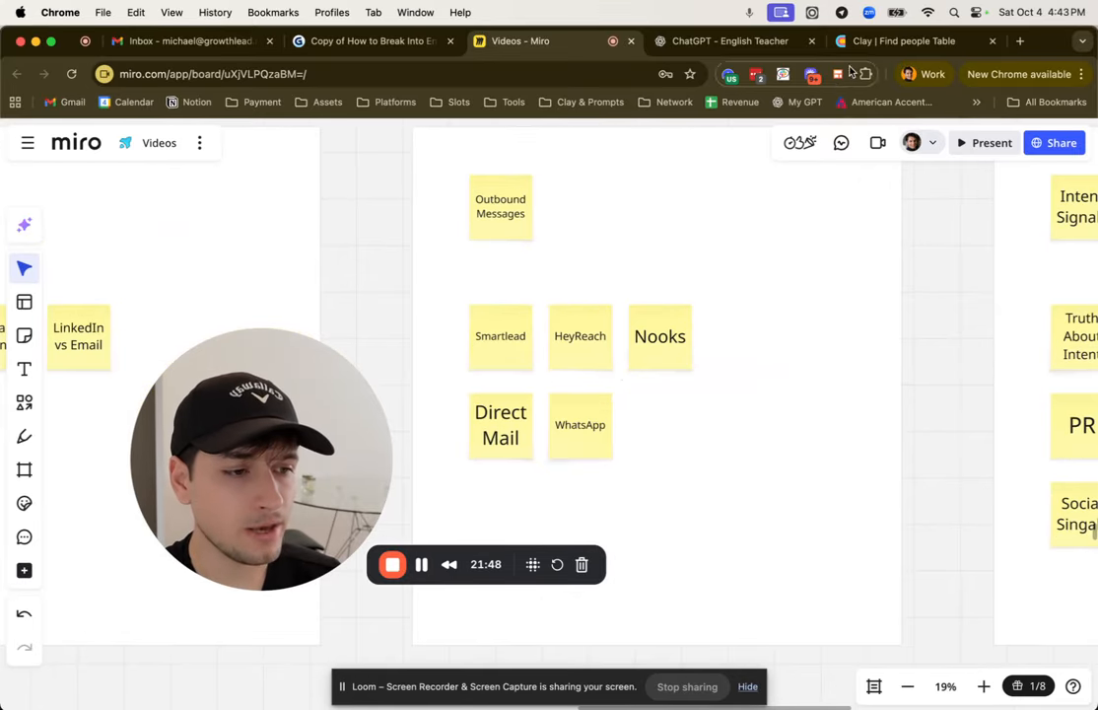
Step: Check the Find people table in Clay, and return to Miro to look at the Direct Mail and WhatsApp notes
click(892, 41)
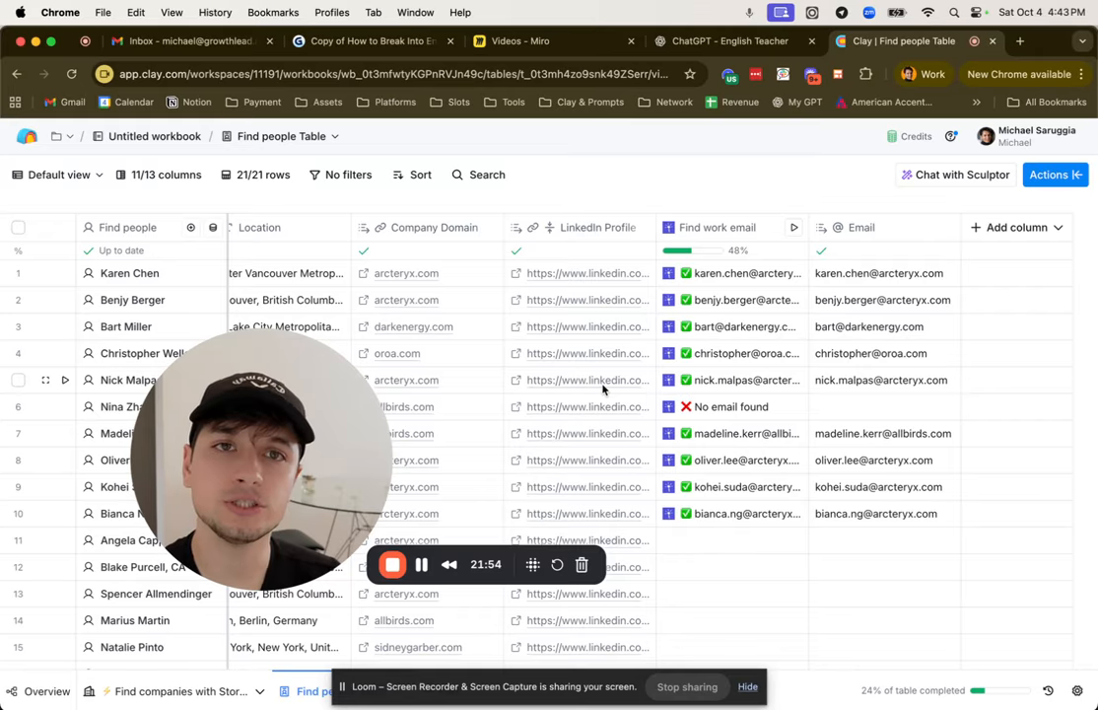
click(512, 40)
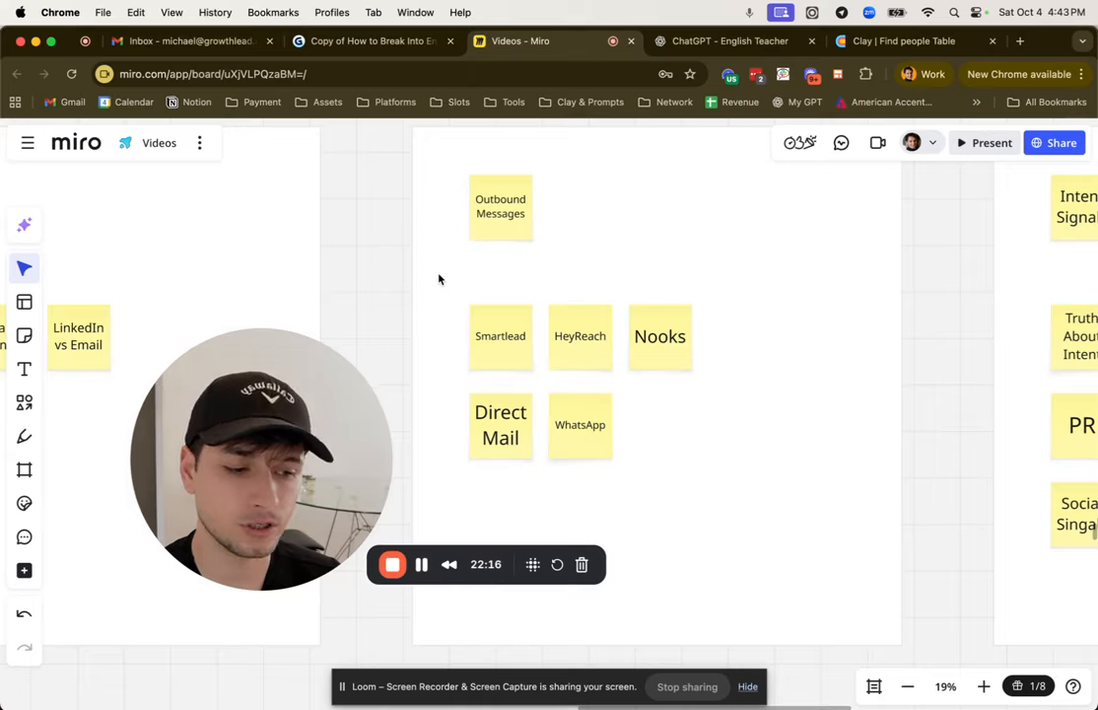
click(524, 422)
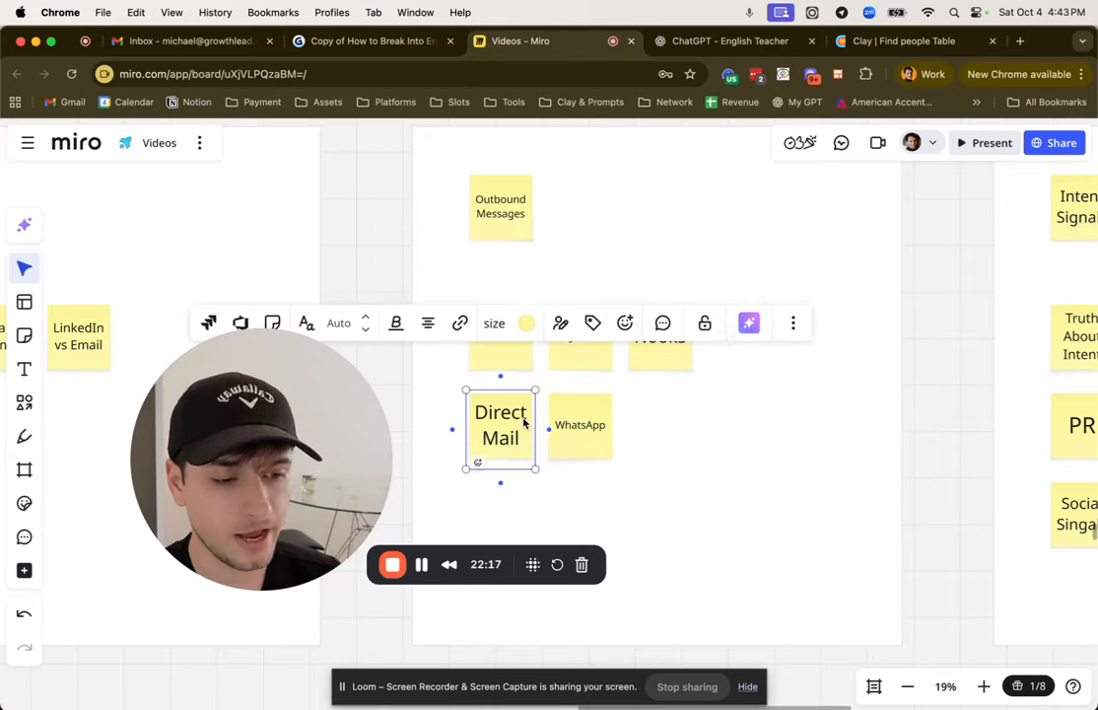
click(829, 565)
click(562, 427)
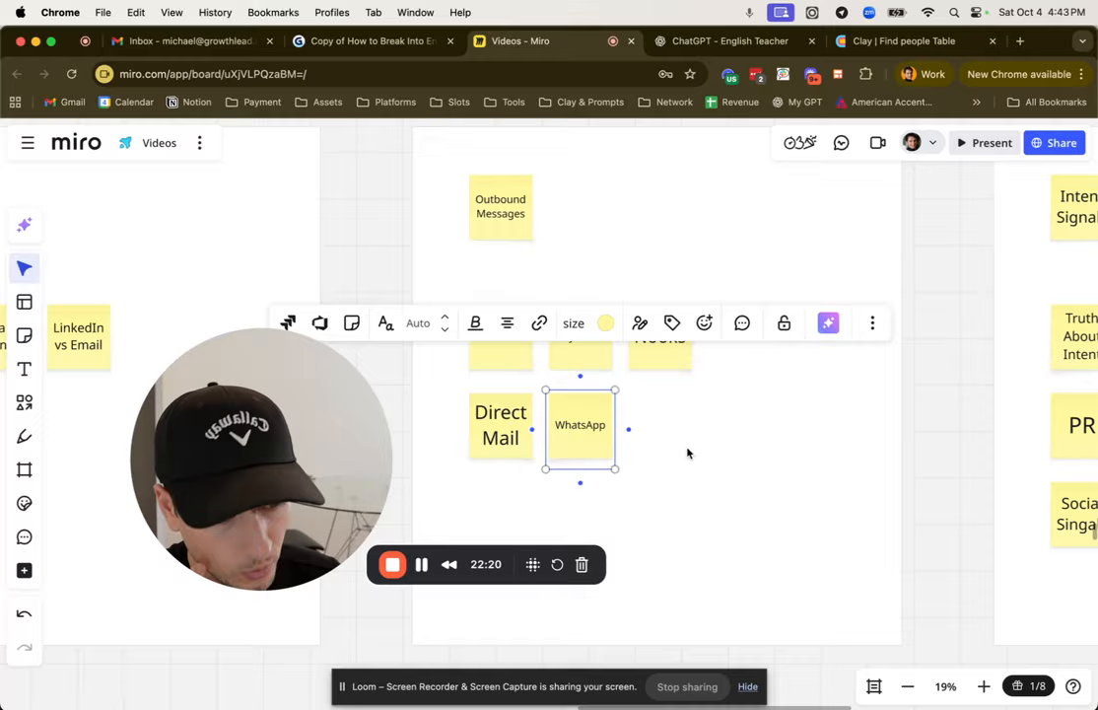
click(803, 509)
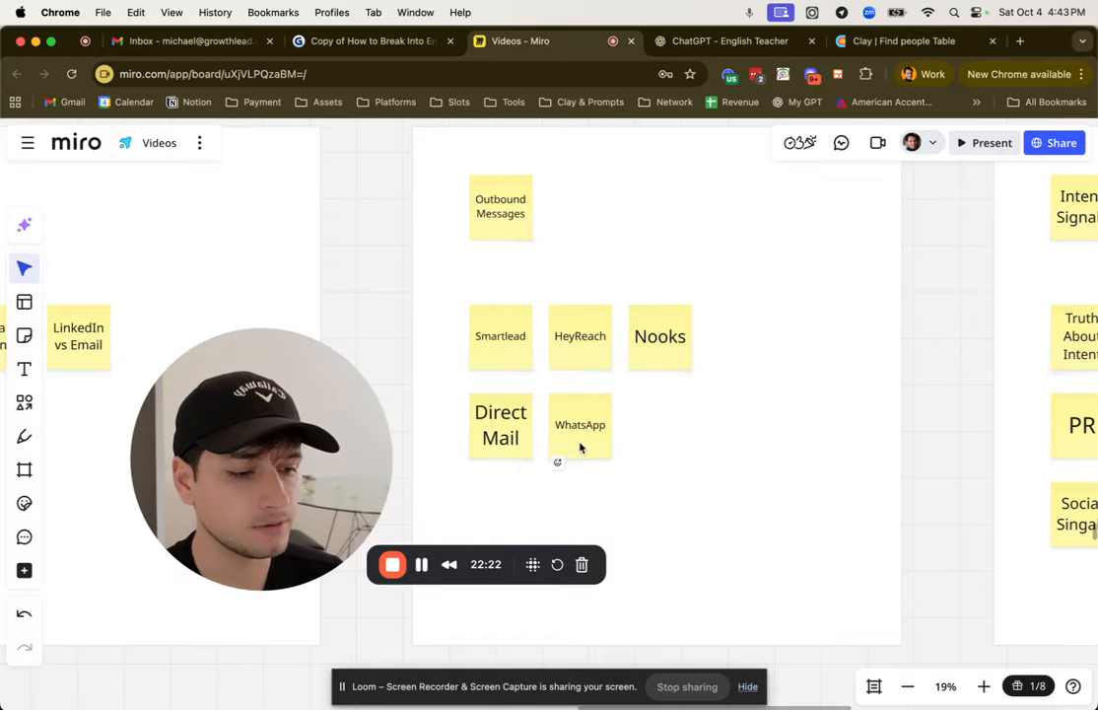
Step: Duplicate the WhatsApp sticky note and place the copy beside the original, below the Nooks note
click(579, 448)
key(super+d)
drag(568, 449, 661, 431)
click(804, 496)
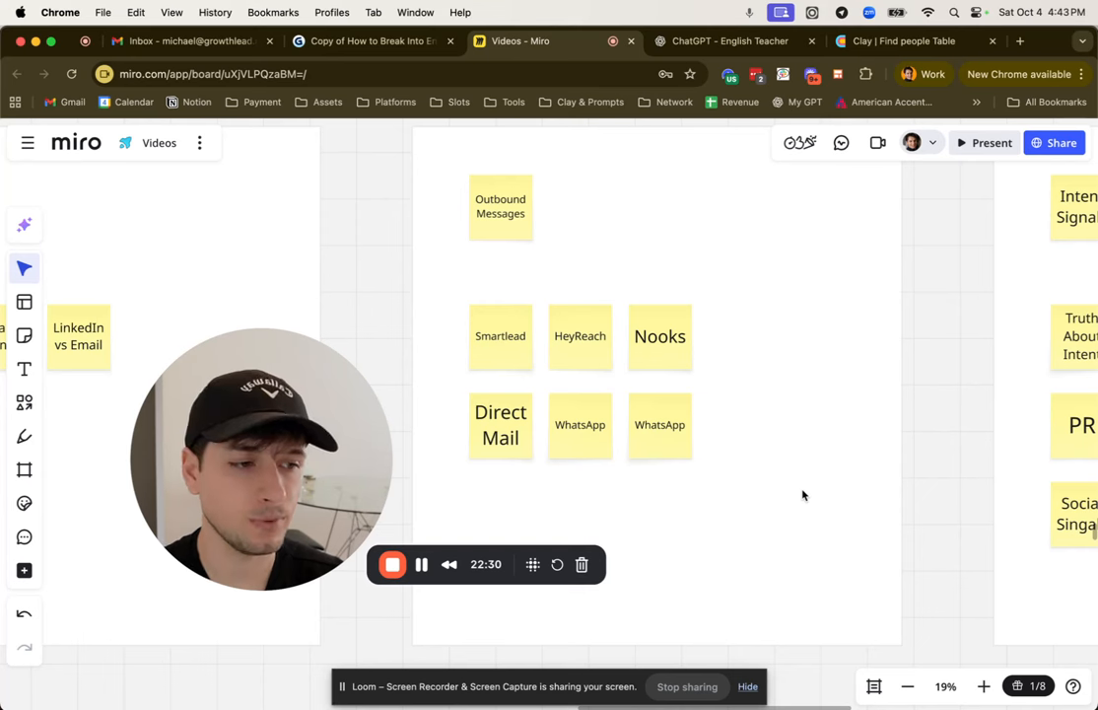
Step: Switch to Clay and add a text column named Copy after the Email column of the Find people table
click(888, 41)
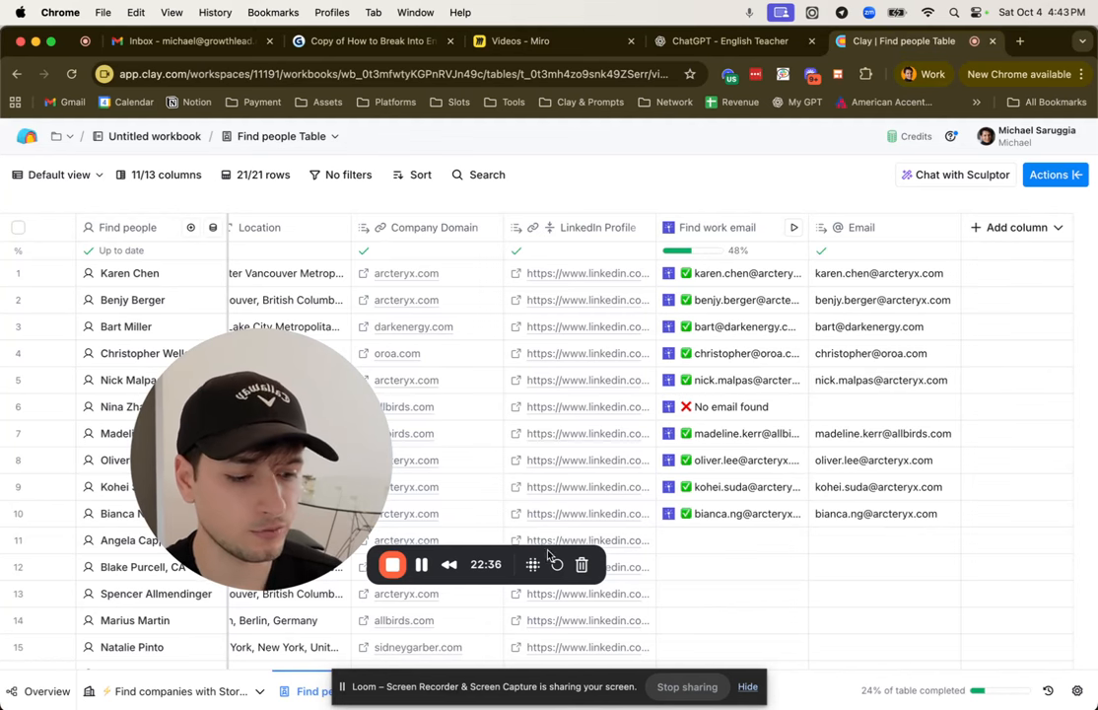
click(1010, 227)
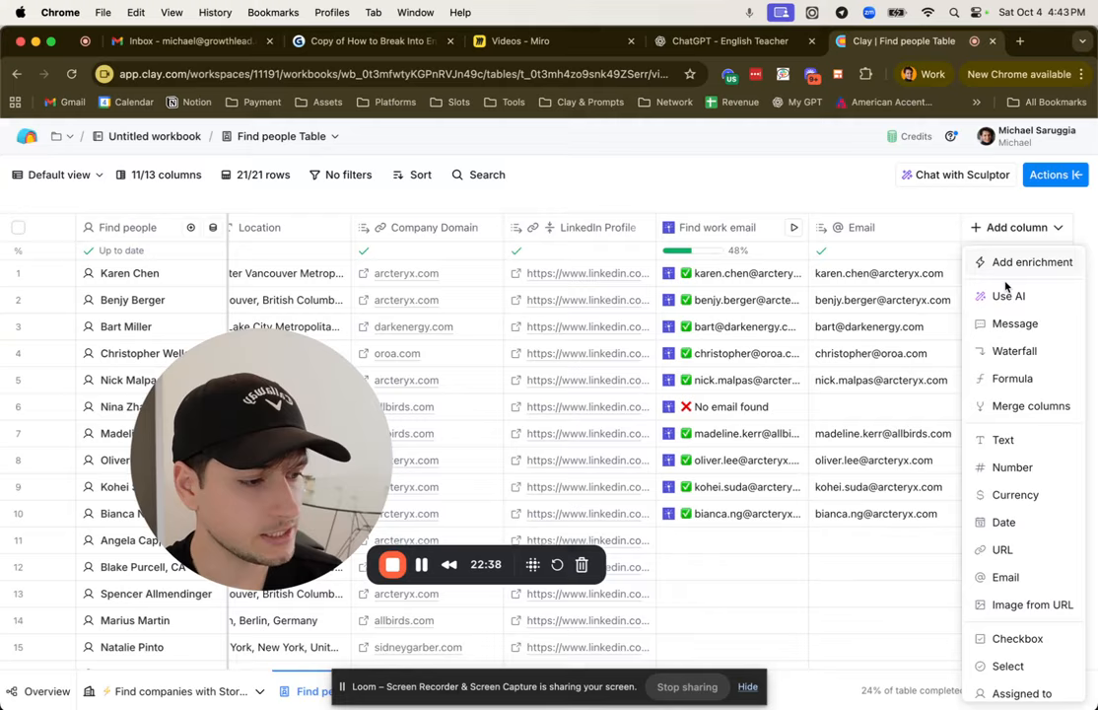
click(900, 210)
click(1027, 227)
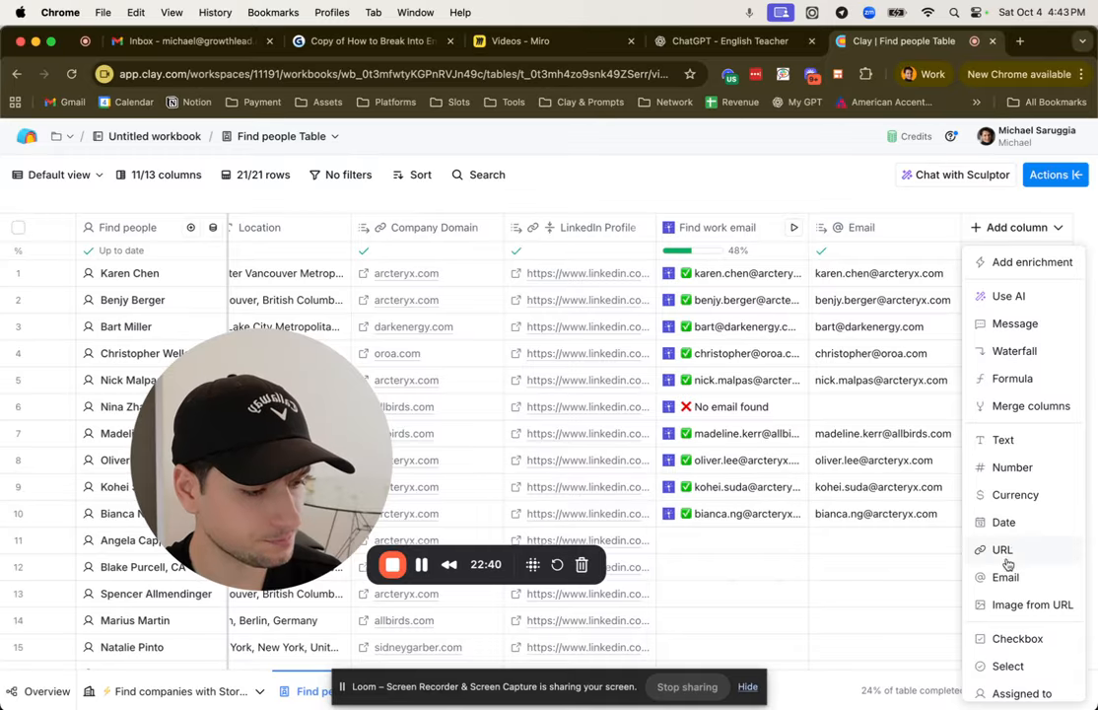
click(1042, 447)
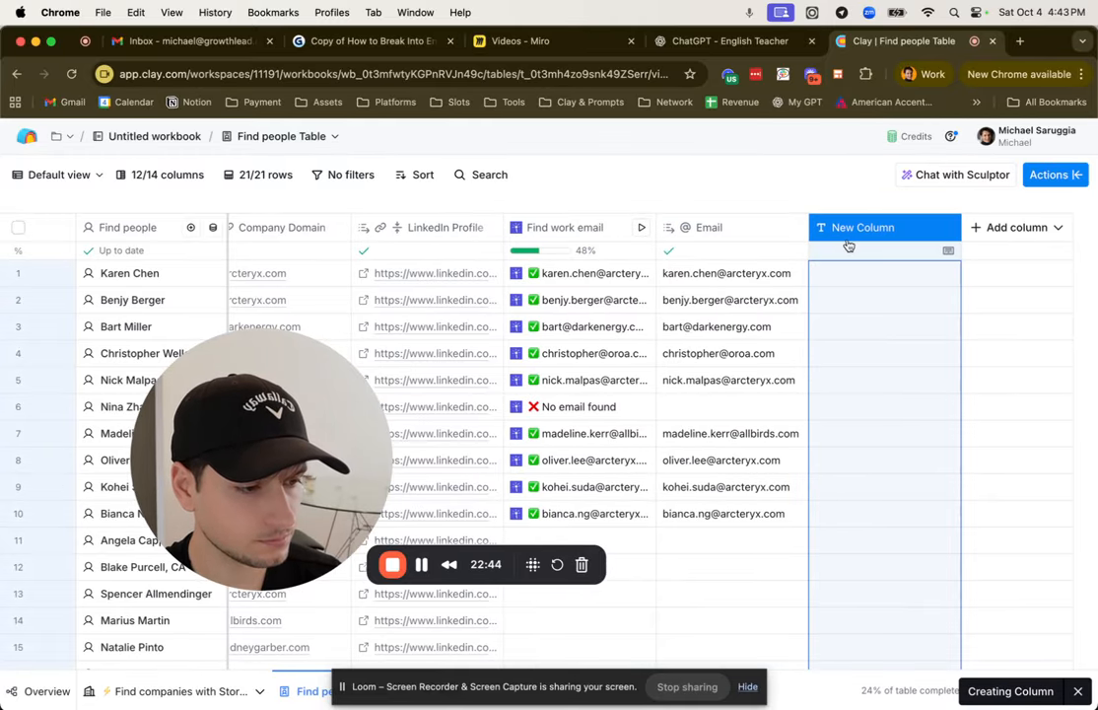
click(848, 244)
click(850, 260)
text(Copy)
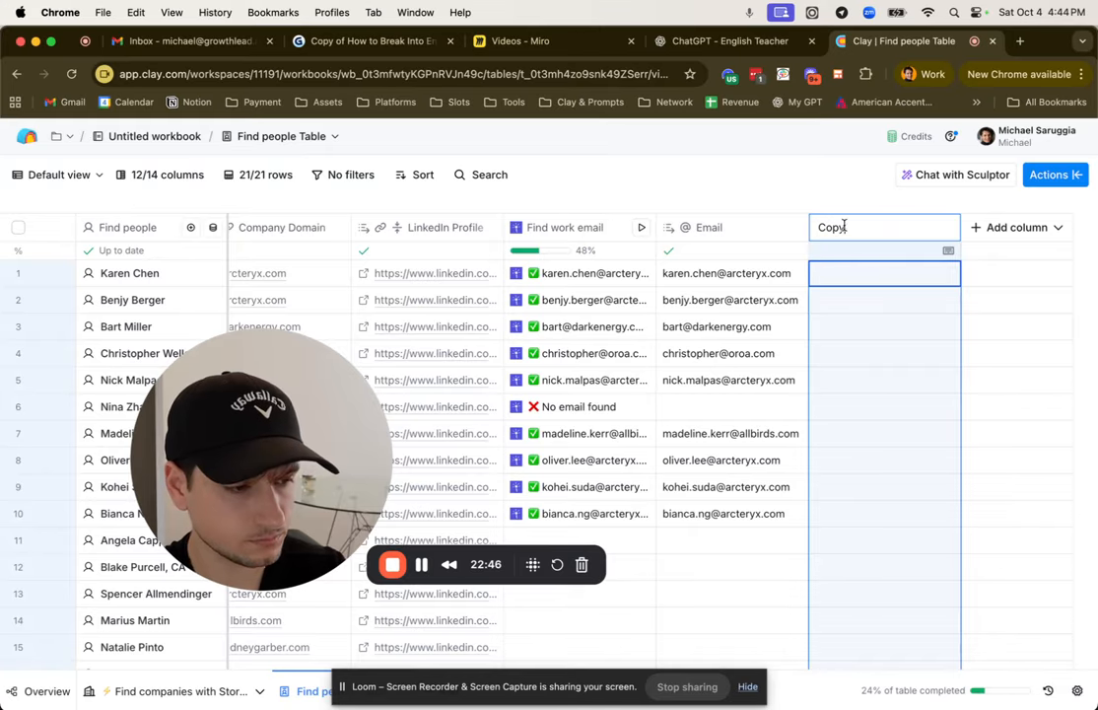
key(Return)
Step: Edit the Copy column to use a formula and open the AI formula generator for it
click(878, 228)
click(869, 289)
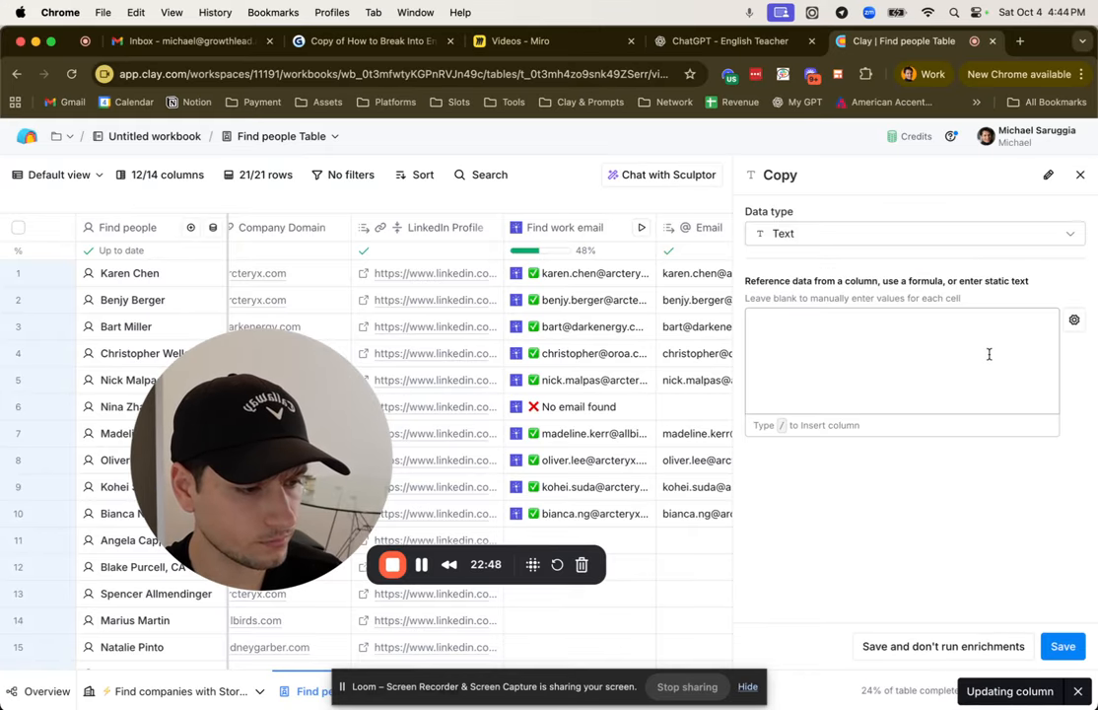
click(1074, 319)
click(1011, 430)
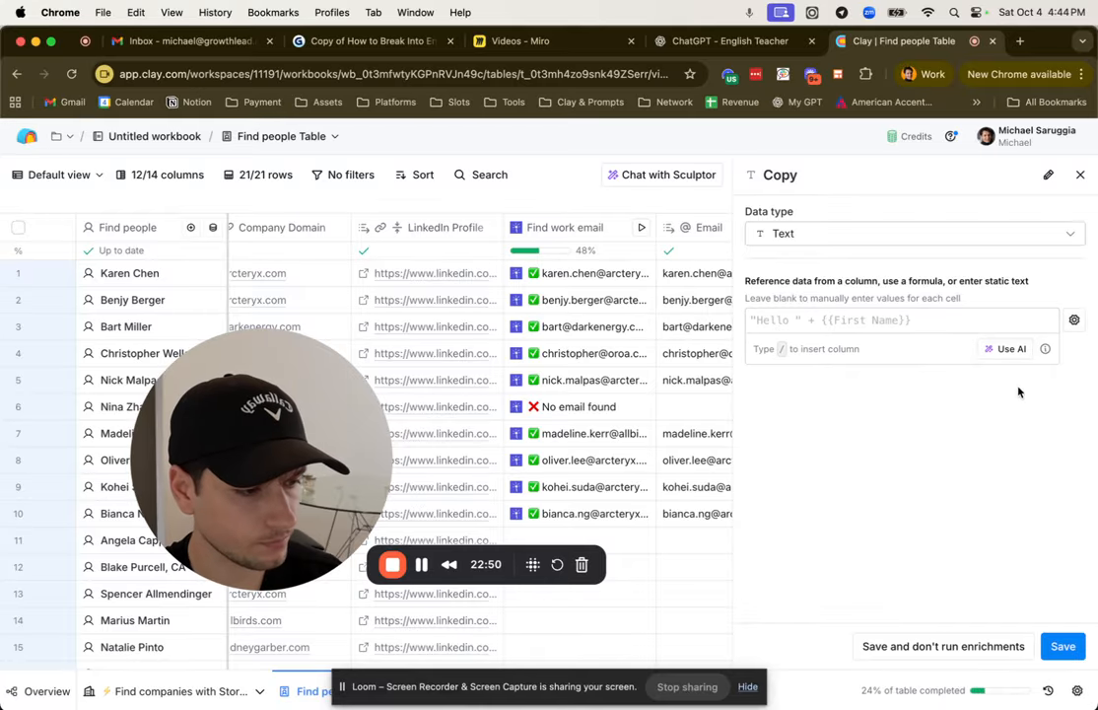
click(1008, 348)
drag(289, 399, 207, 472)
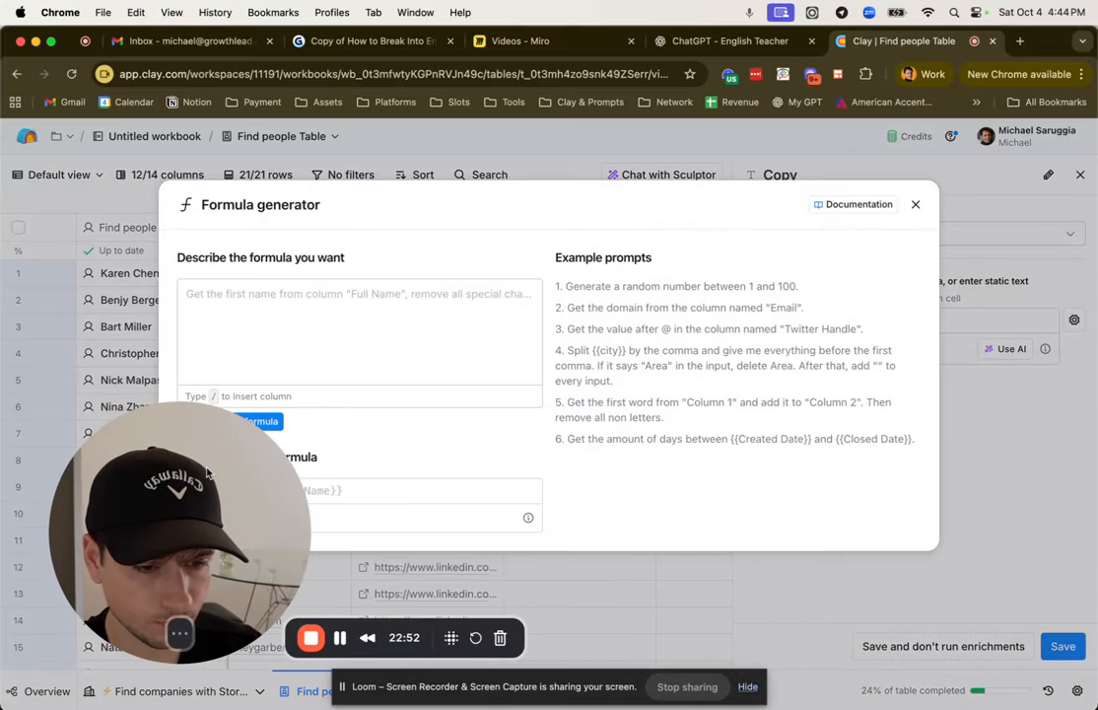
Step: Start the formula description with "if First Name is not empty, return:", inserting First Name as a column reference and leaving a blank line below
click(392, 330)
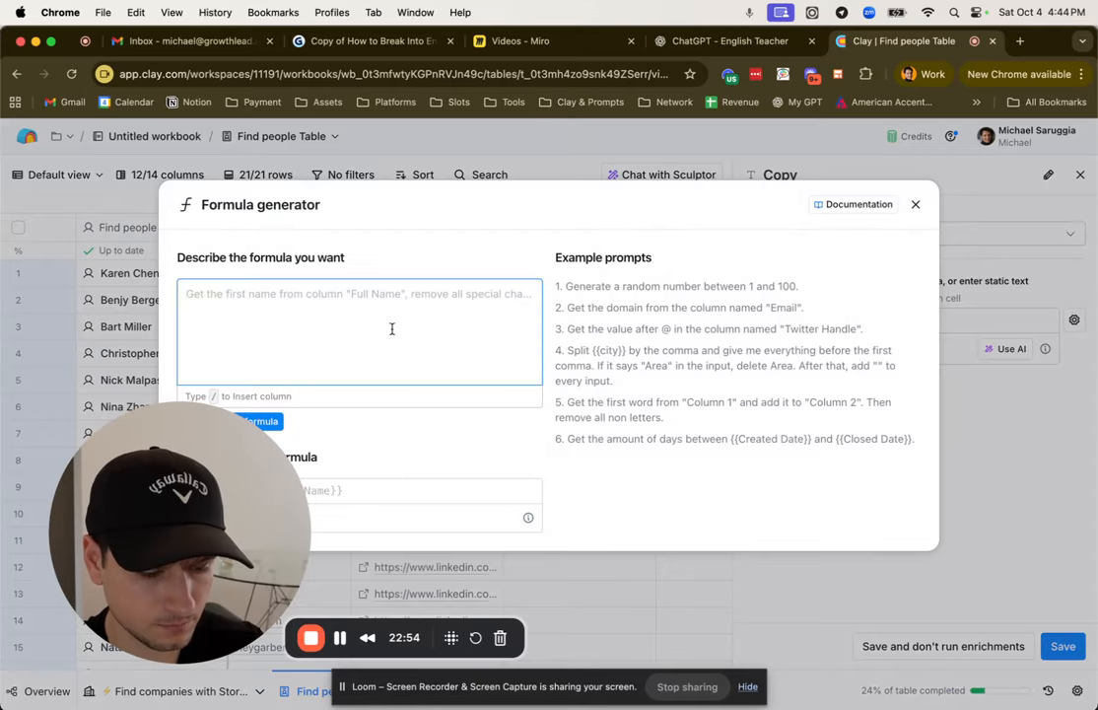
text(/)
key(Escape)
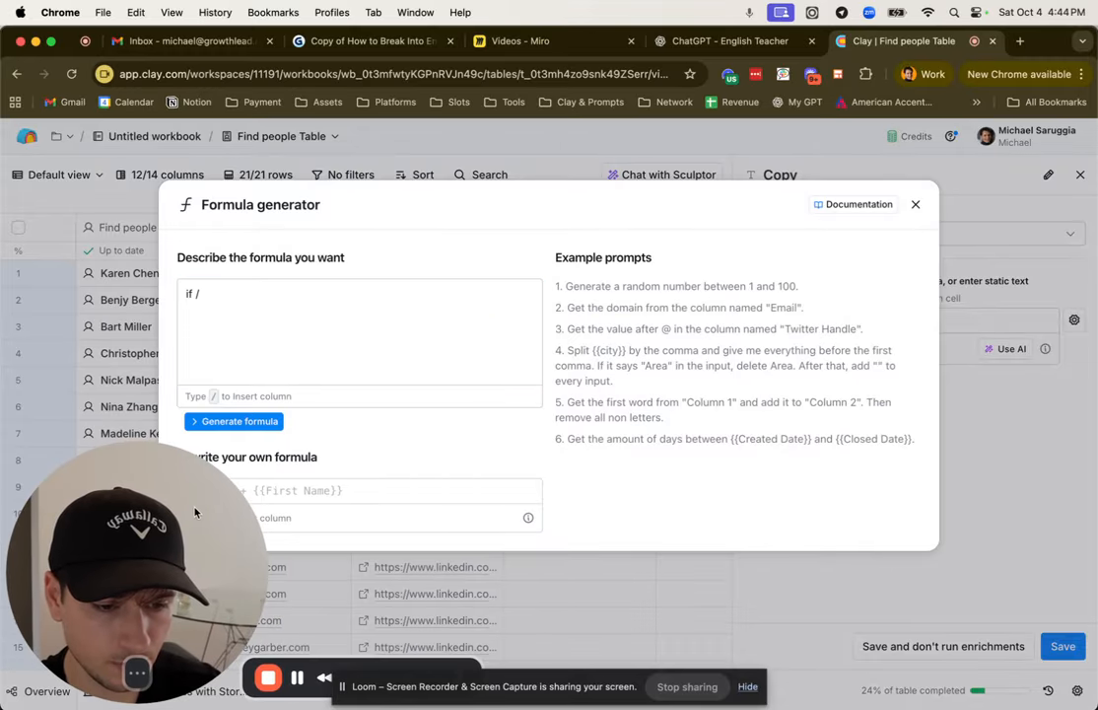
text(/)
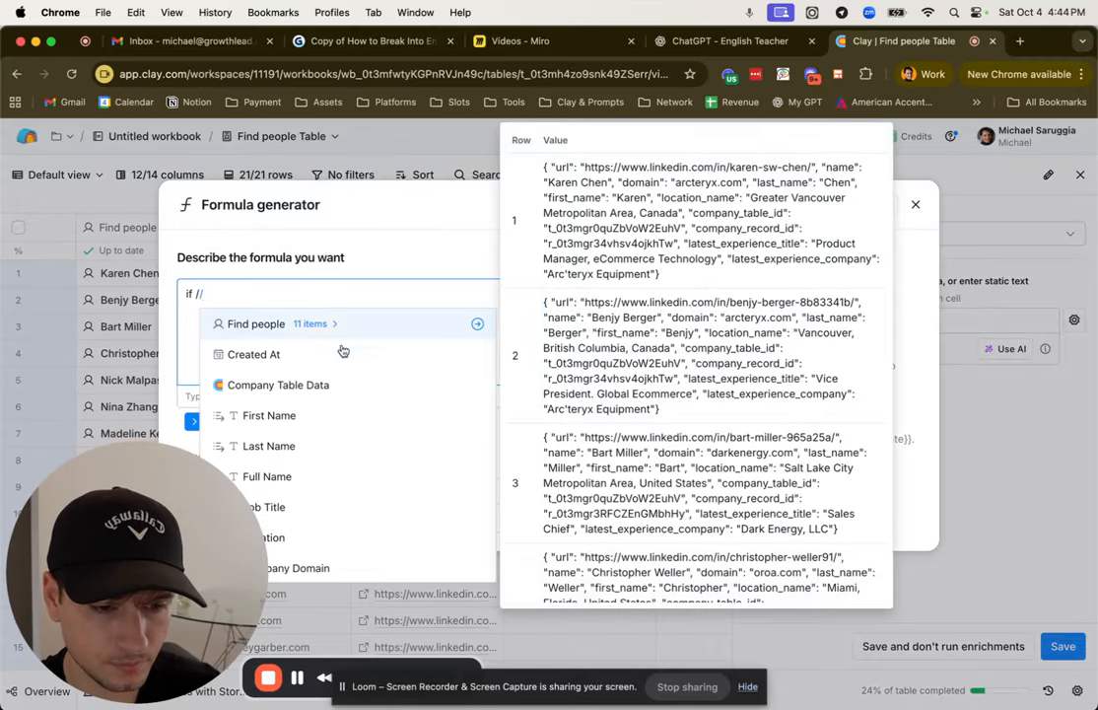
click(340, 416)
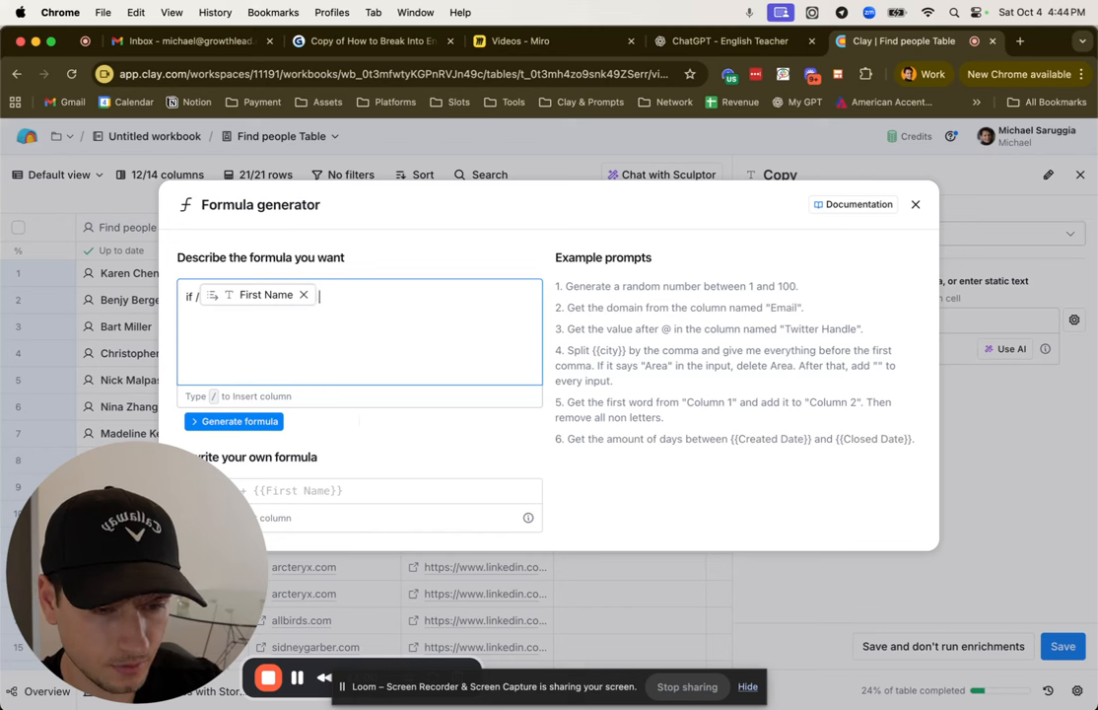
key(Left)
key(Left)
key(BackSpace)
key(Right)
key(Right)
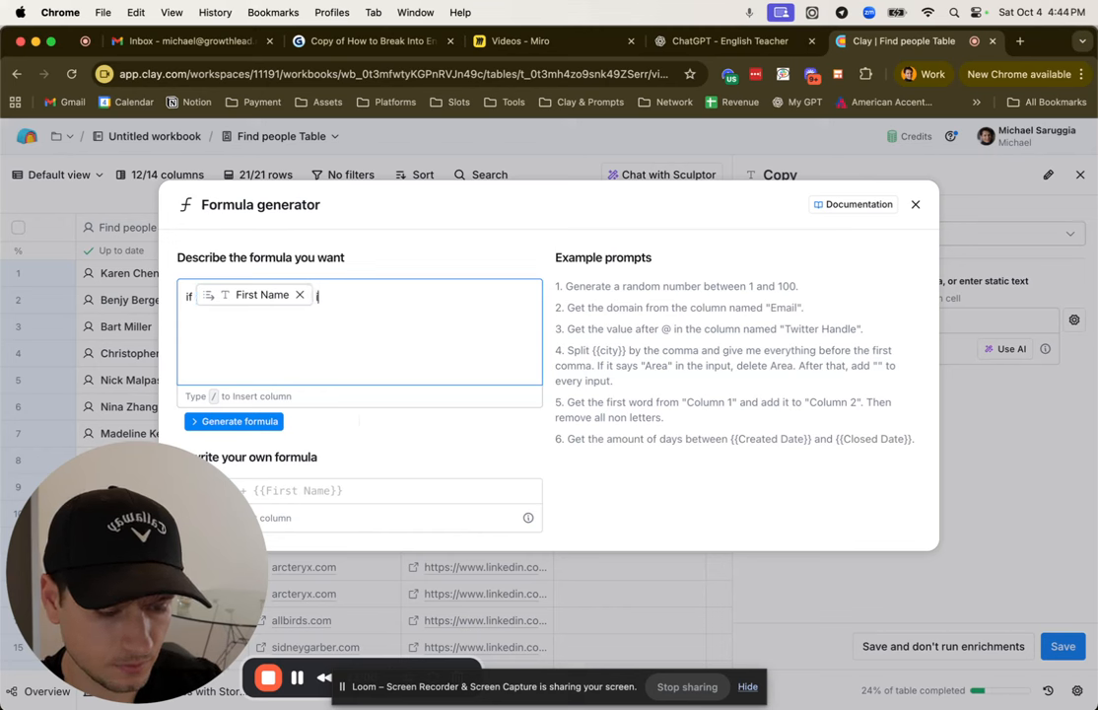
text(is not empty,)
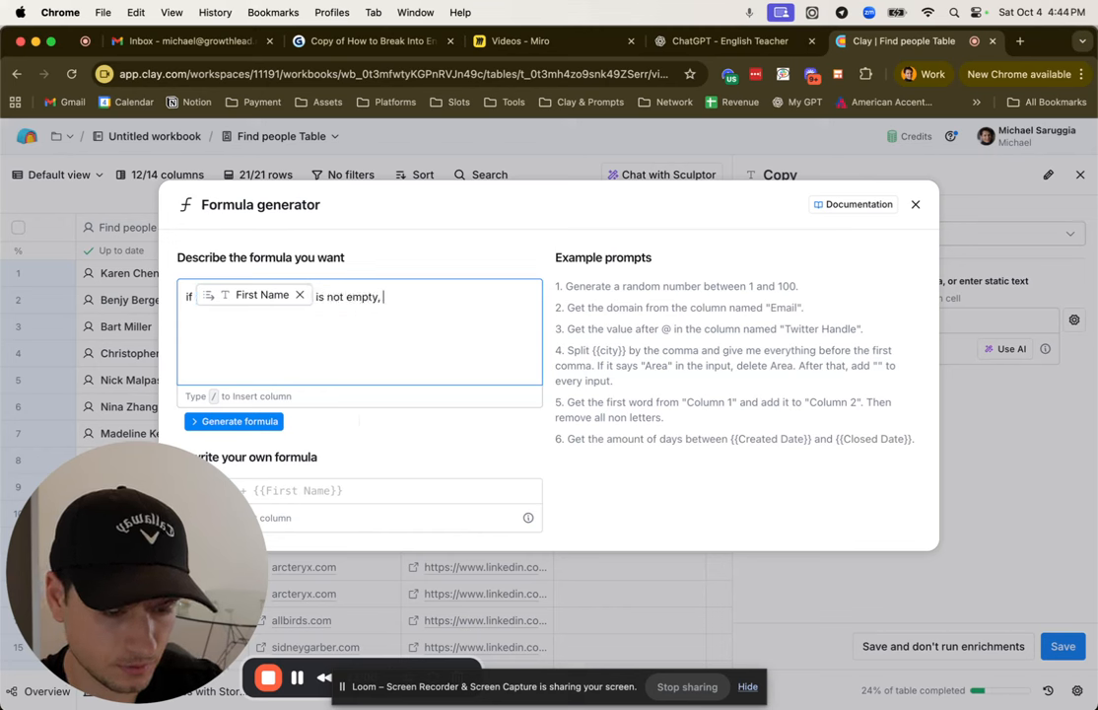
text( return:)
key(Return)
key(Return)
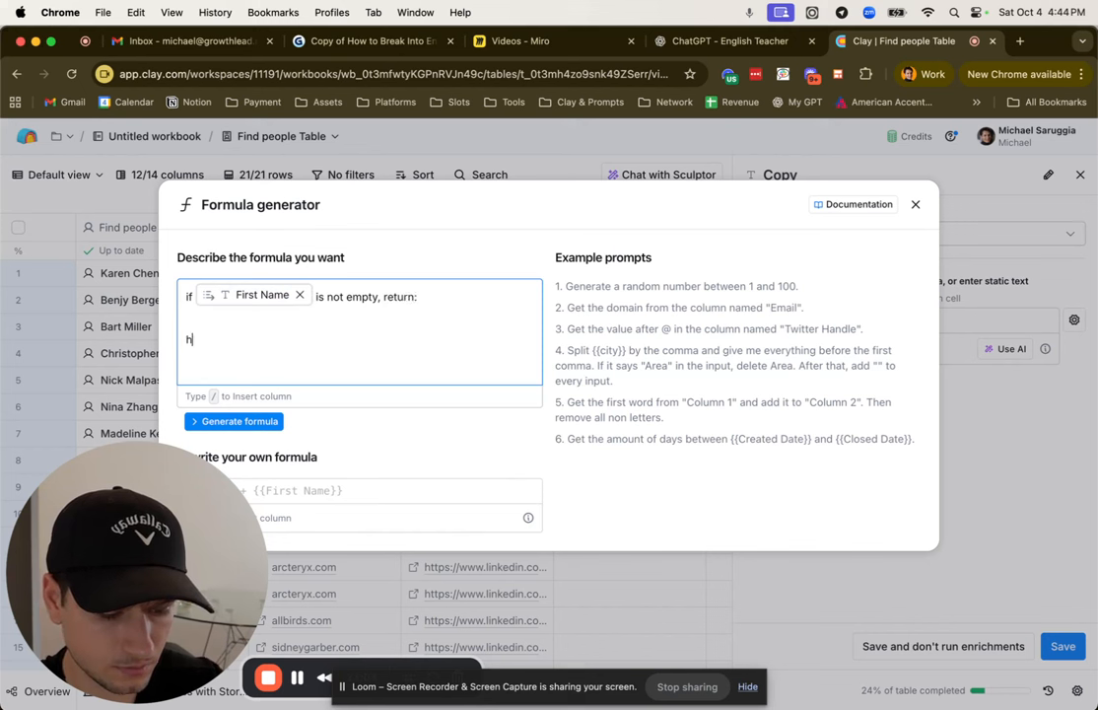
Step: Begin the returned message with "Hey" followed by the First Name column reference
text(hey)
key(BackSpace)
key(BackSpace)
key(BackSpace)
text(Hey {})
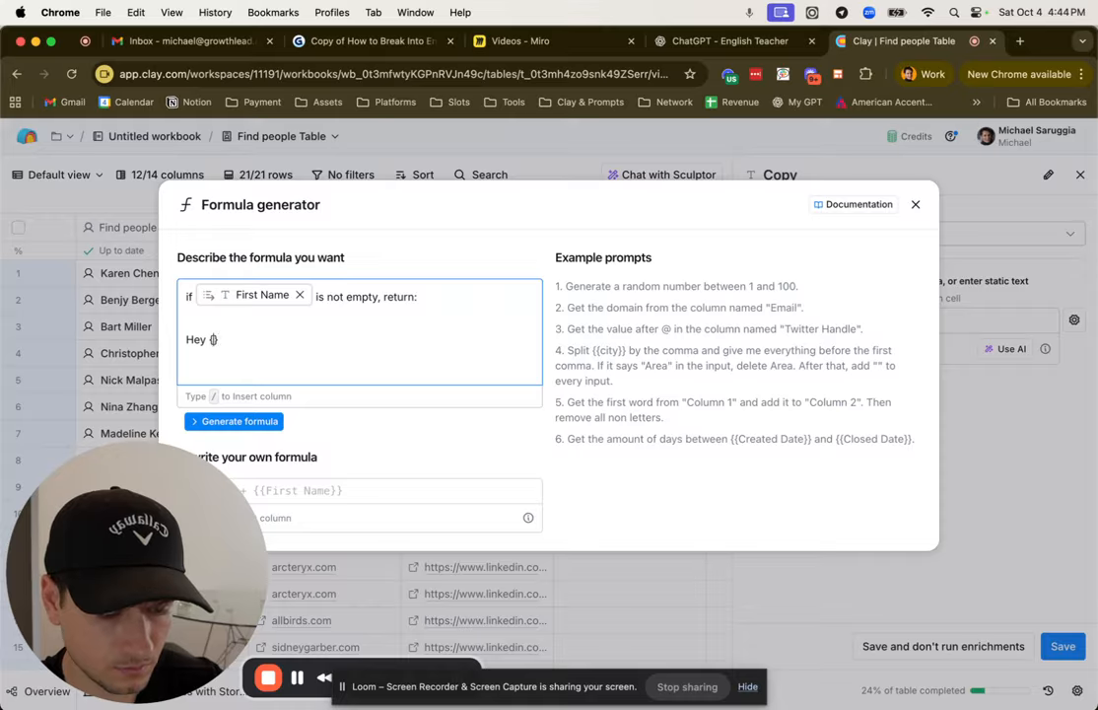
key(BackSpace)
key(BackSpace)
text(/)
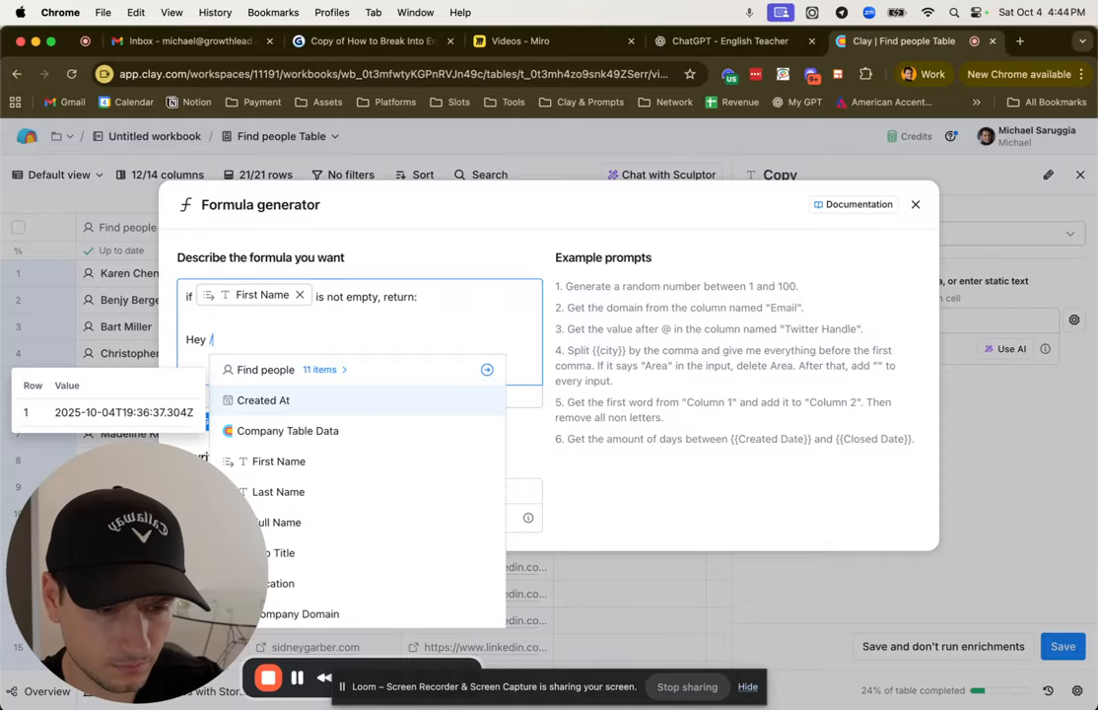
scroll(409, 493, down, 2)
click(384, 429)
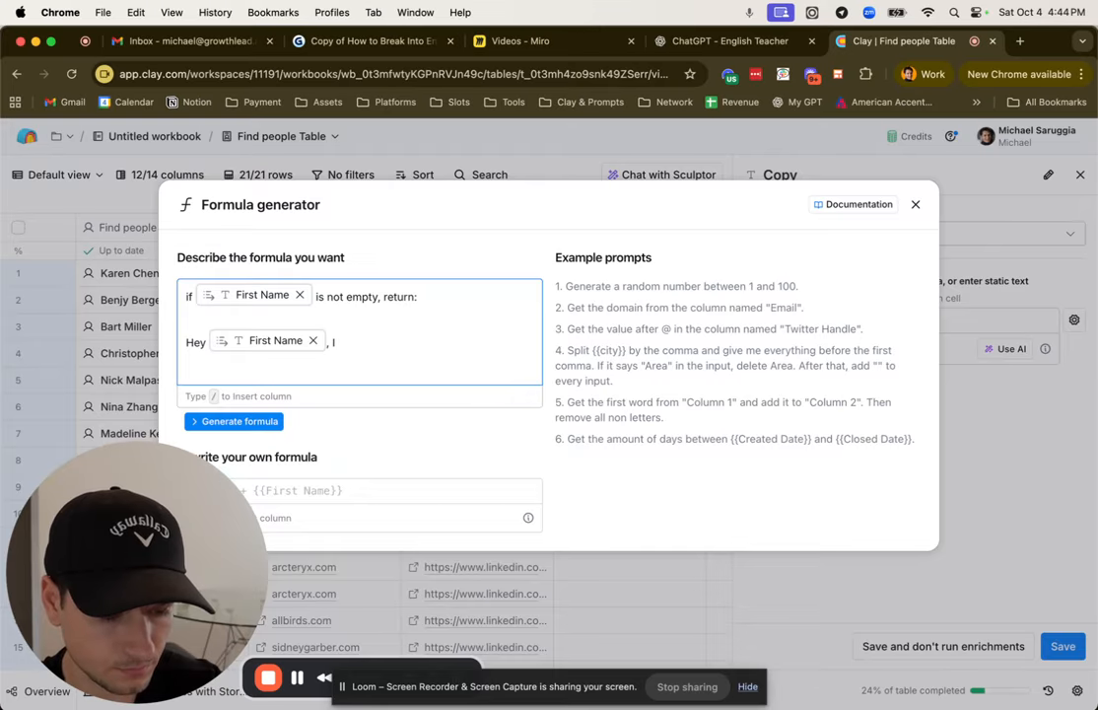
Step: Continue the message after the First Name reference with ", I noticed you working for"
text(, I/)
scroll(537, 419, down, 3)
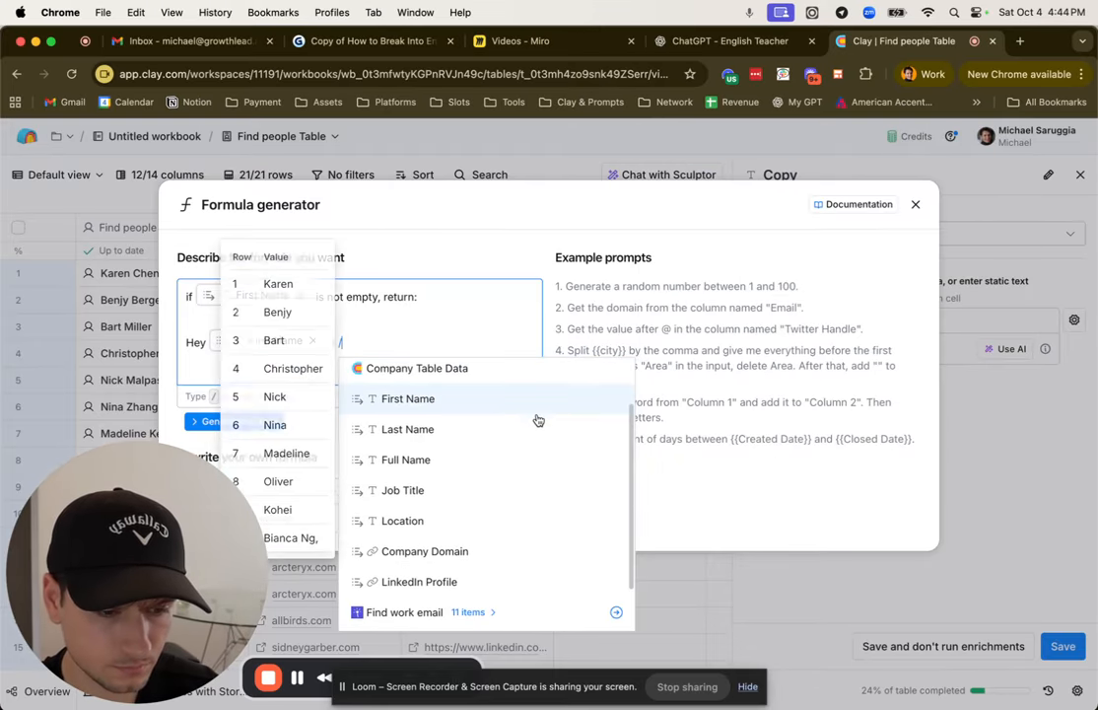
scroll(534, 419, up, 3)
scroll(515, 422, down, 3)
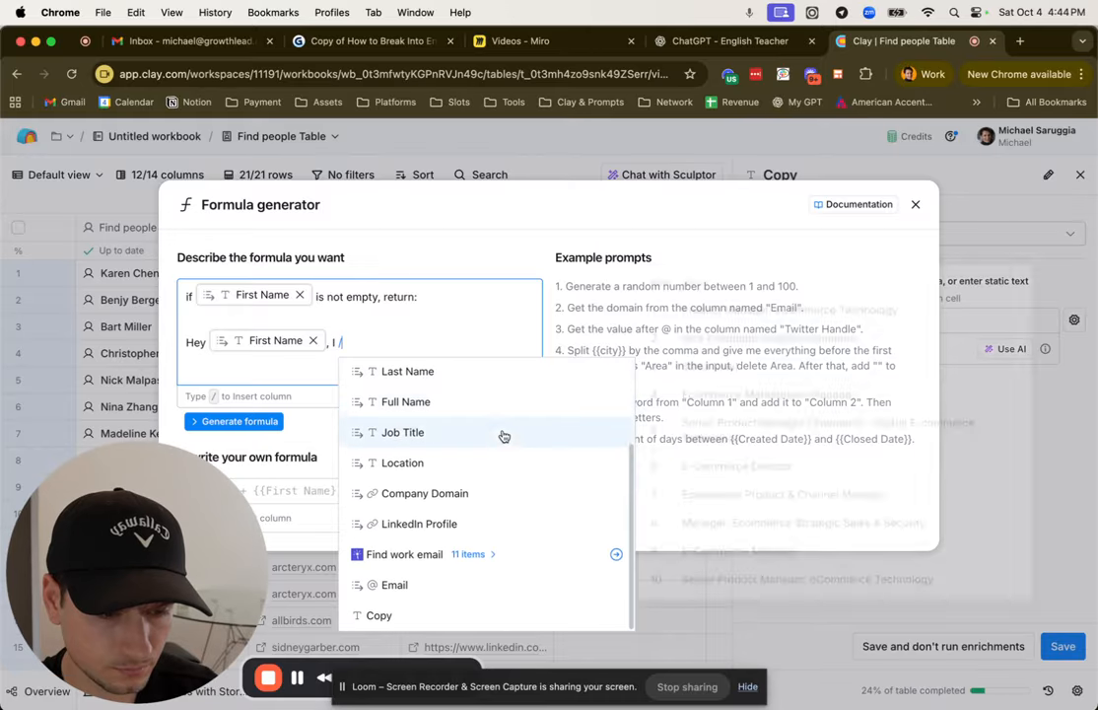
click(396, 339)
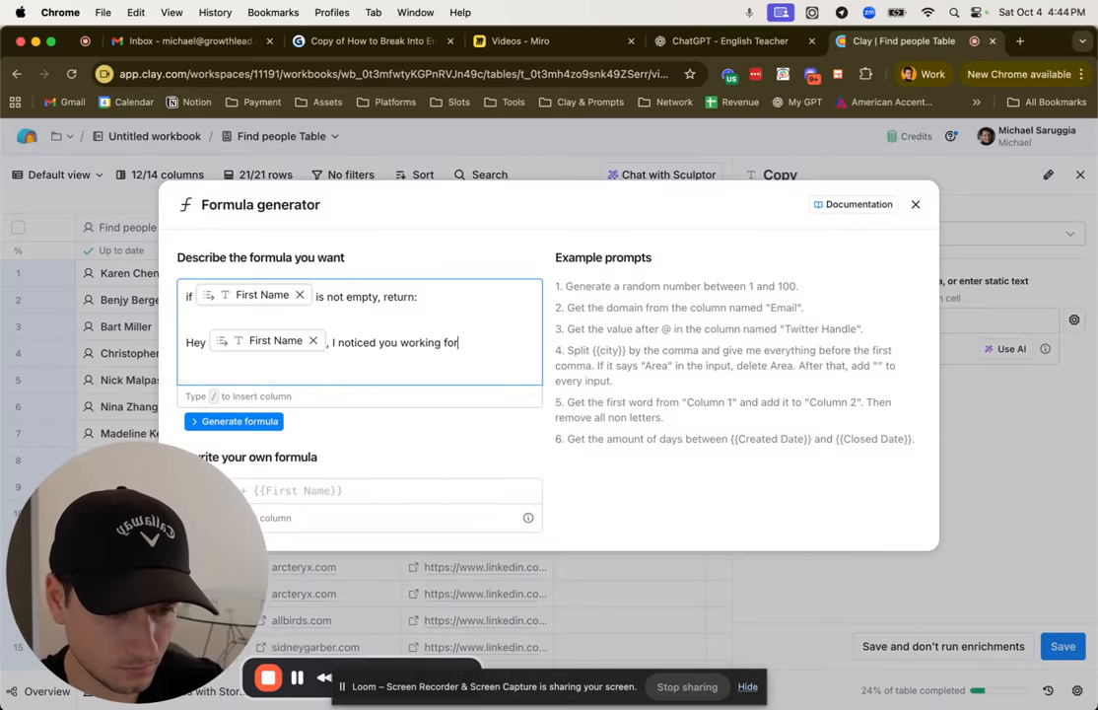
Step: Look through the insertable columns and the Find work email fields for a company name, and close the Copy formula without saving
text(/)
scroll(488, 512, down, 3)
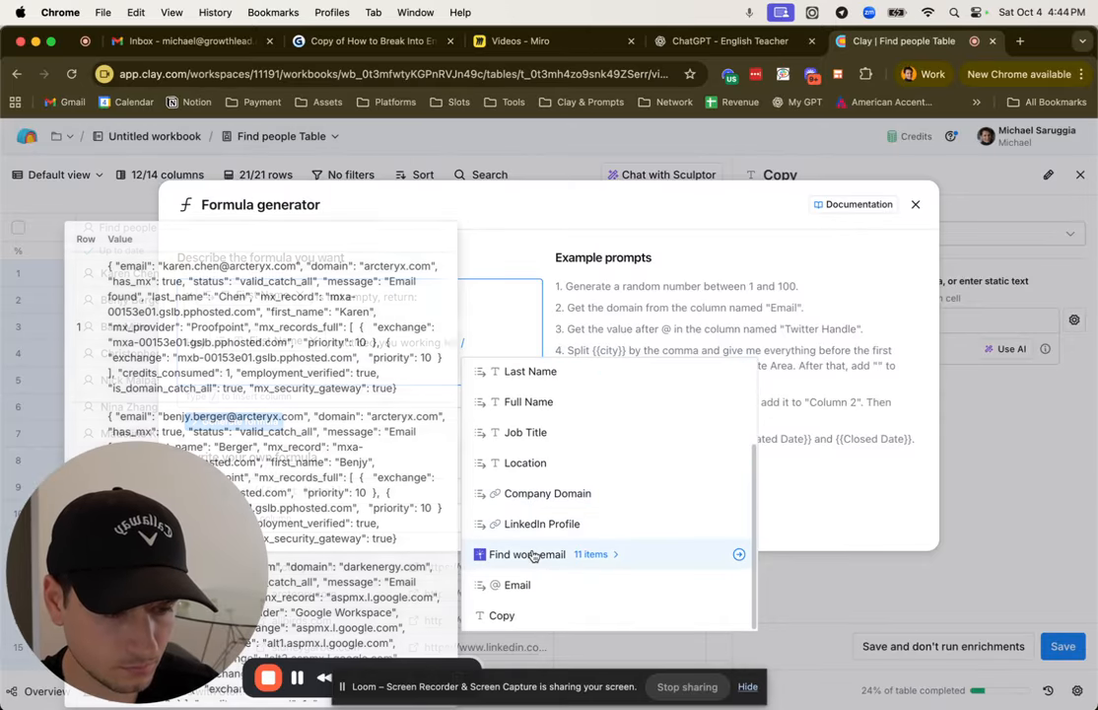
click(533, 555)
scroll(547, 542, down, 5)
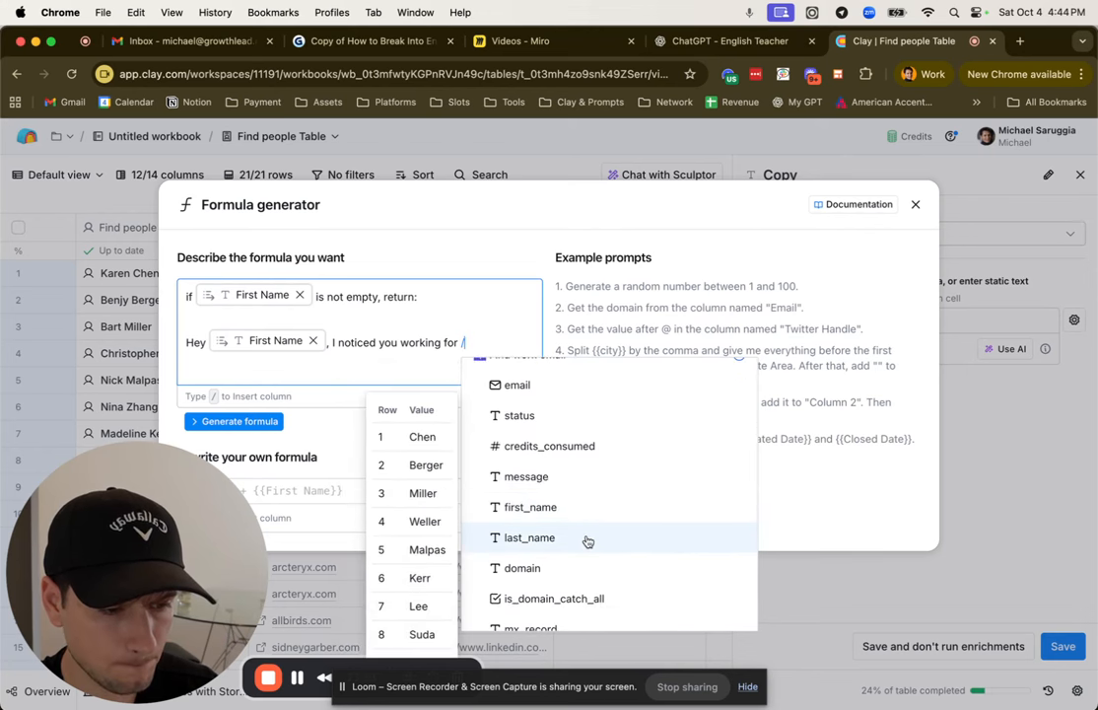
scroll(587, 540, down, 3)
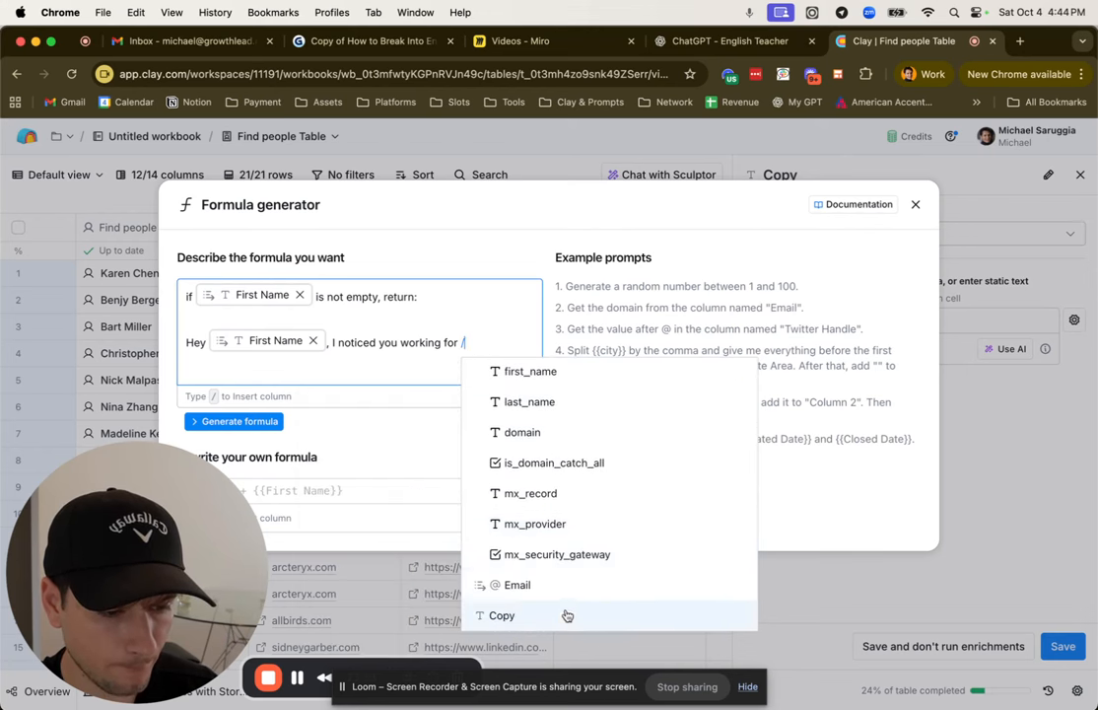
scroll(594, 510, up, 5)
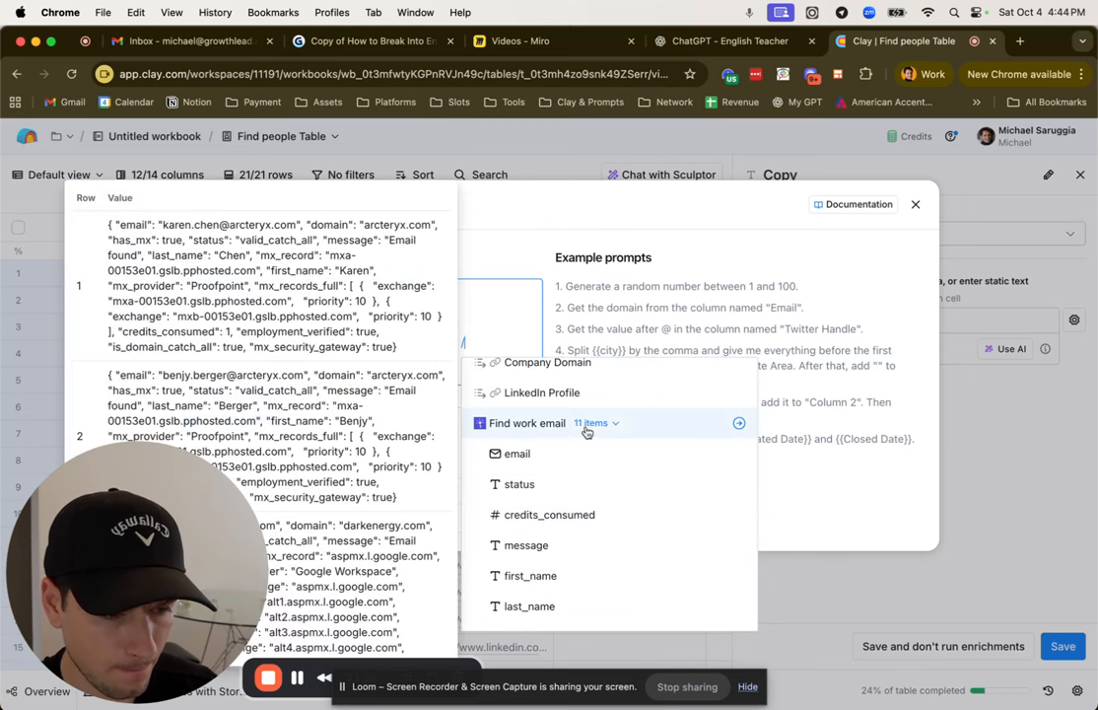
scroll(586, 431, up, 3)
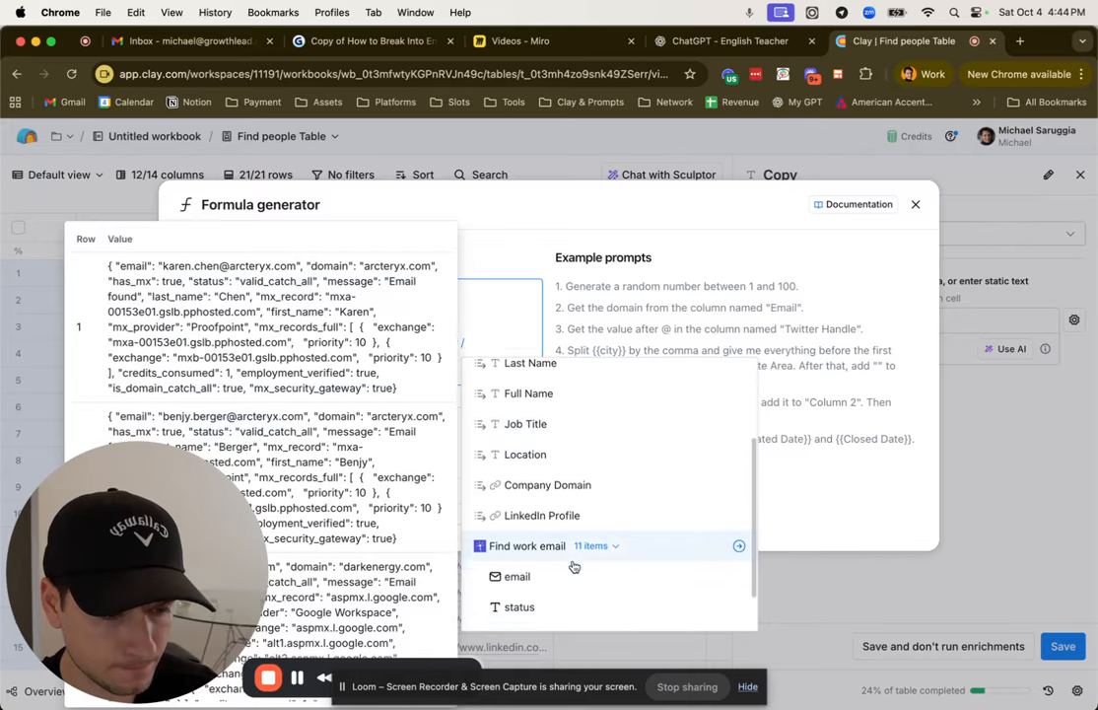
scroll(574, 562, down, 2)
scroll(572, 548, down, 2)
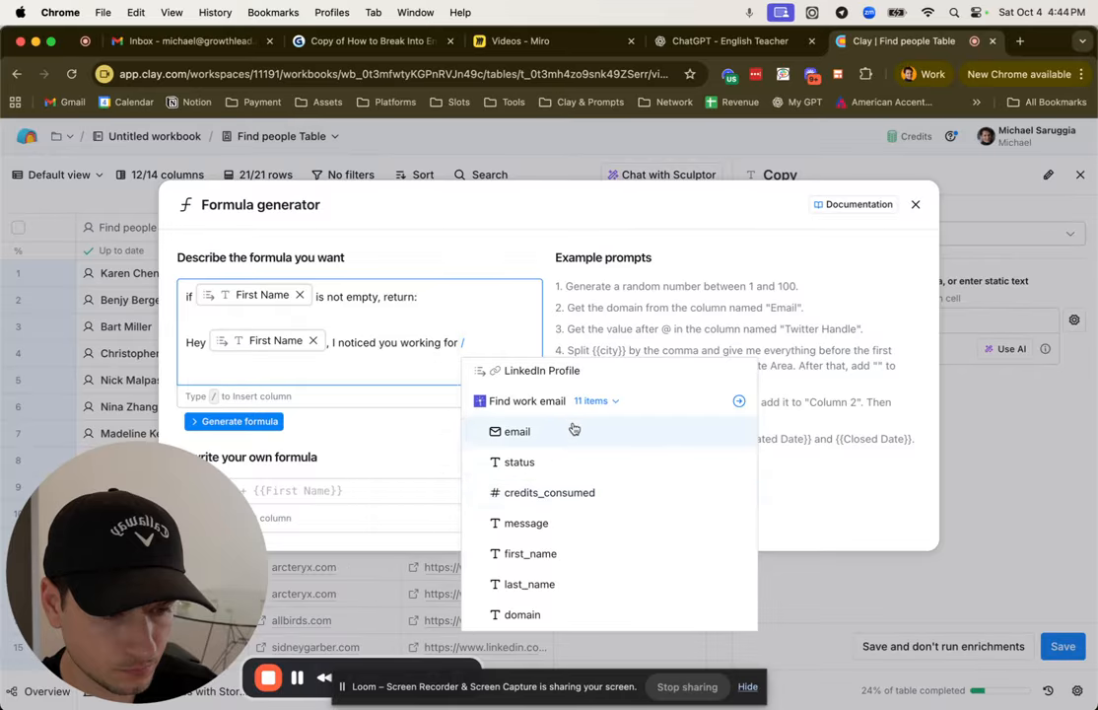
scroll(573, 424, up, 3)
scroll(572, 418, up, 3)
scroll(572, 419, down, 2)
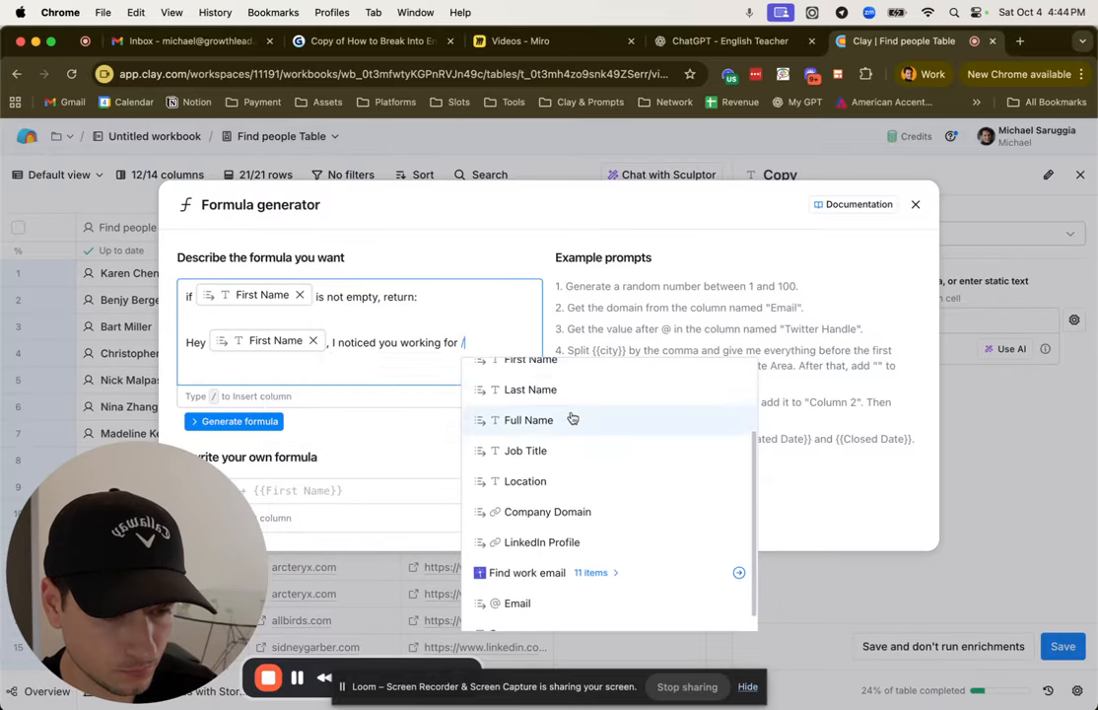
click(509, 318)
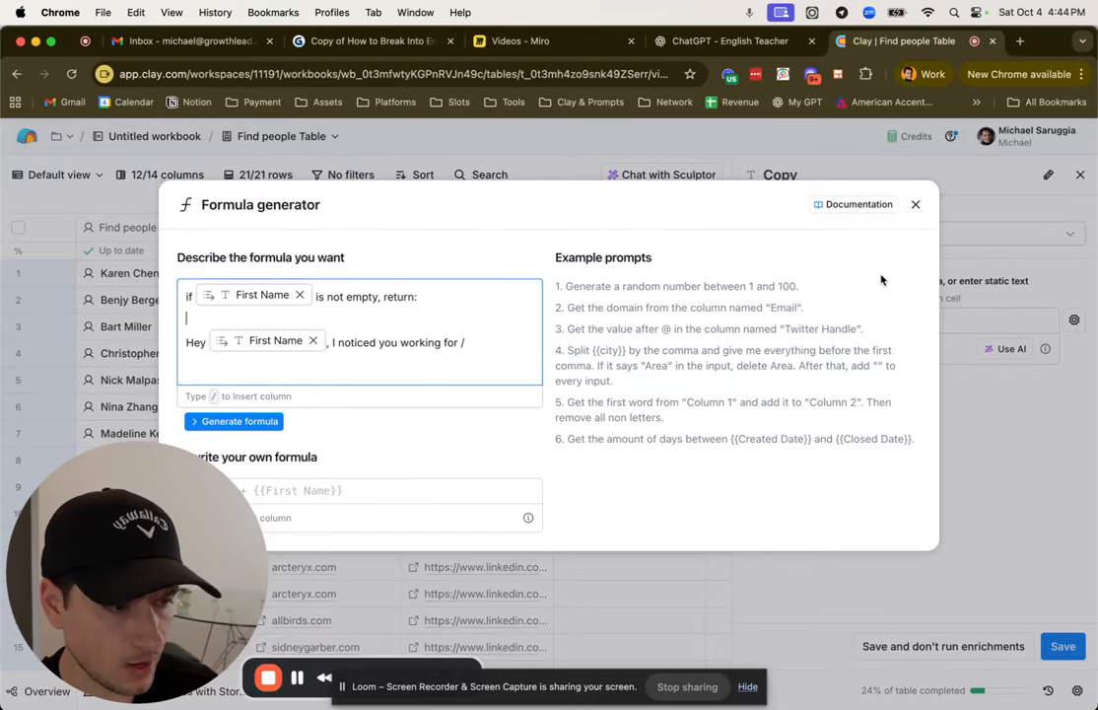
click(915, 205)
click(1080, 174)
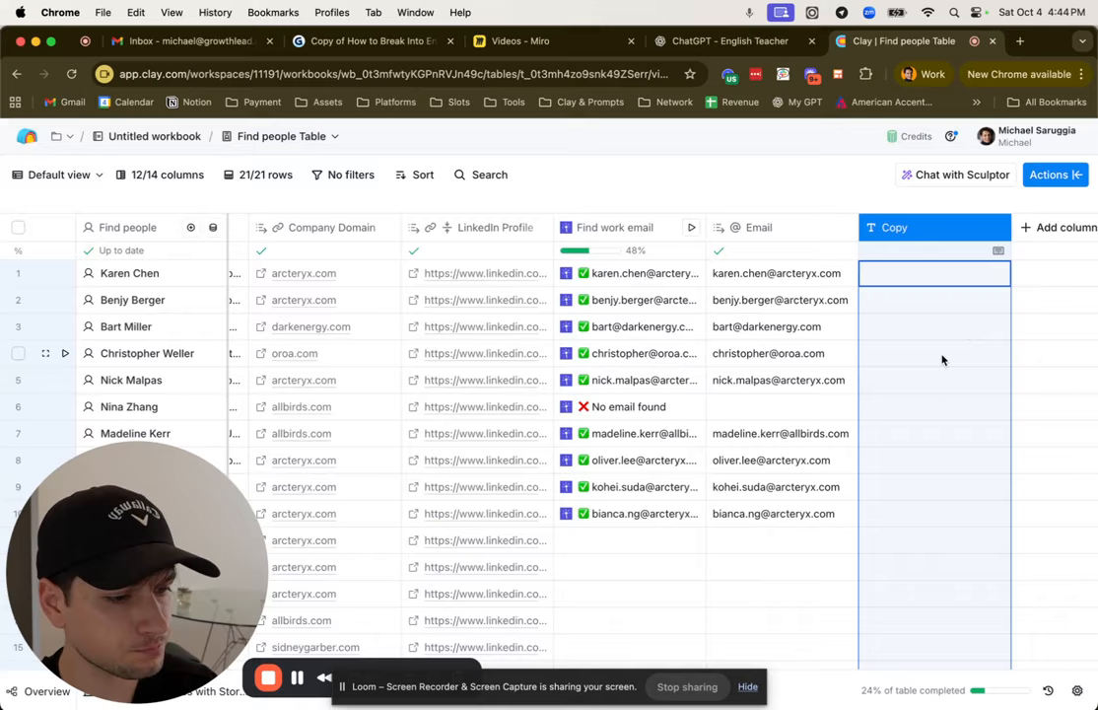
Step: Find the LeadMagic "Enrich company" action and set it to use the Clay-managed Leadmagic account
click(1060, 177)
text(enrich company)
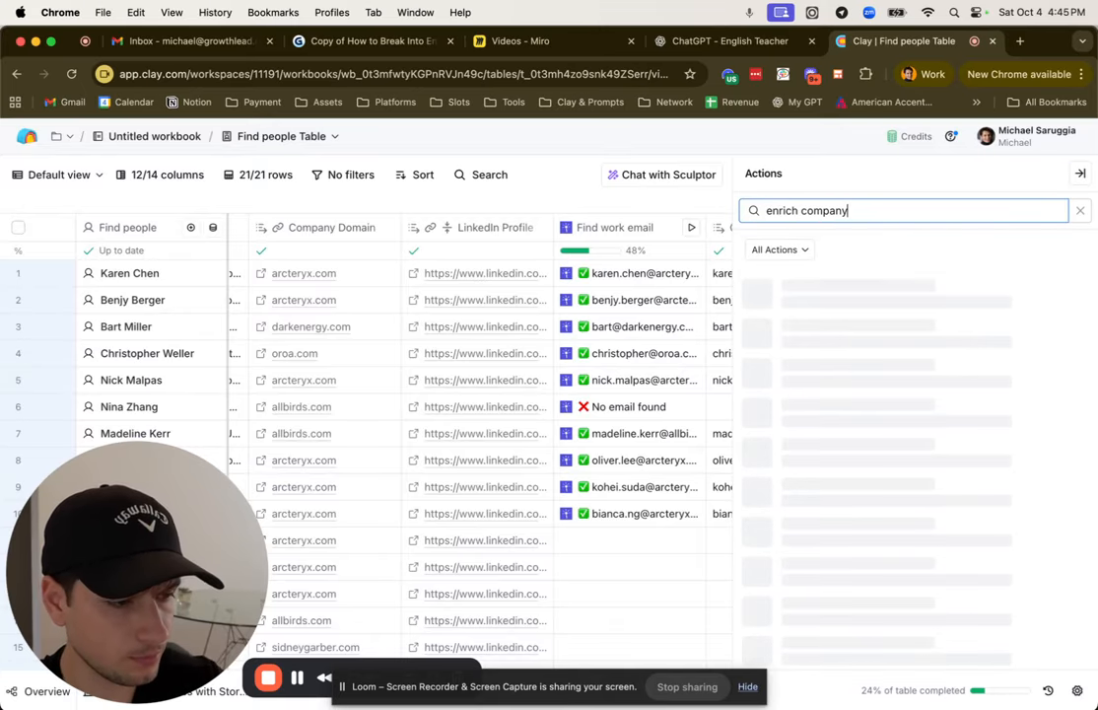
click(961, 262)
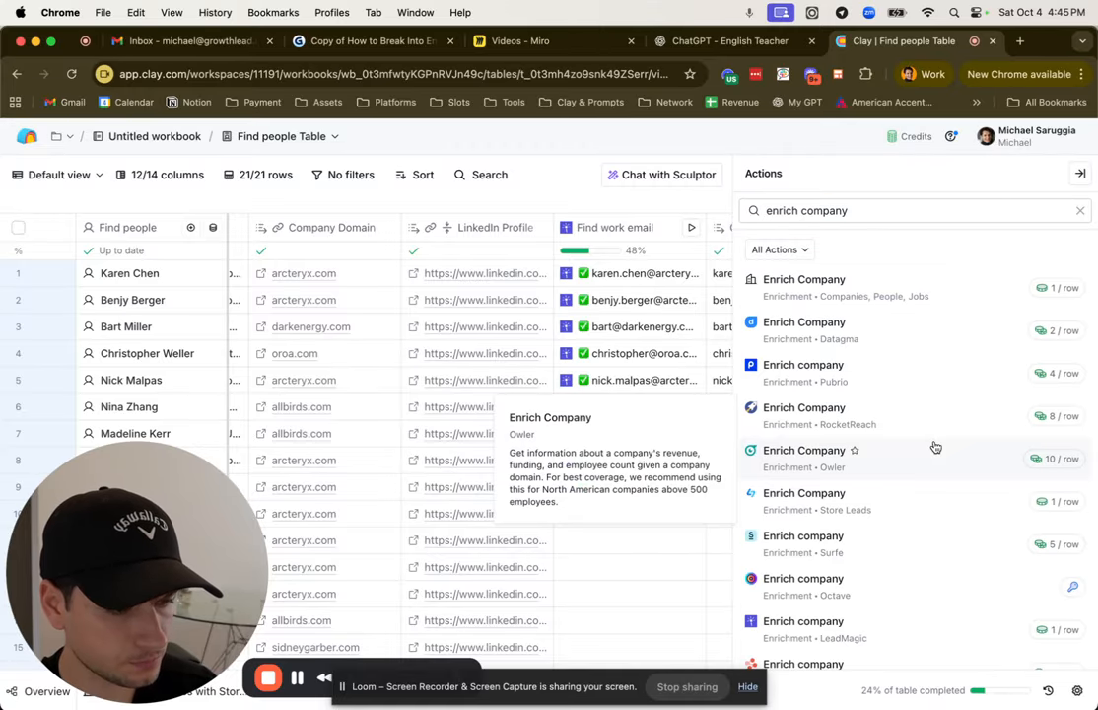
scroll(935, 449, down, 1)
scroll(935, 448, up, 1)
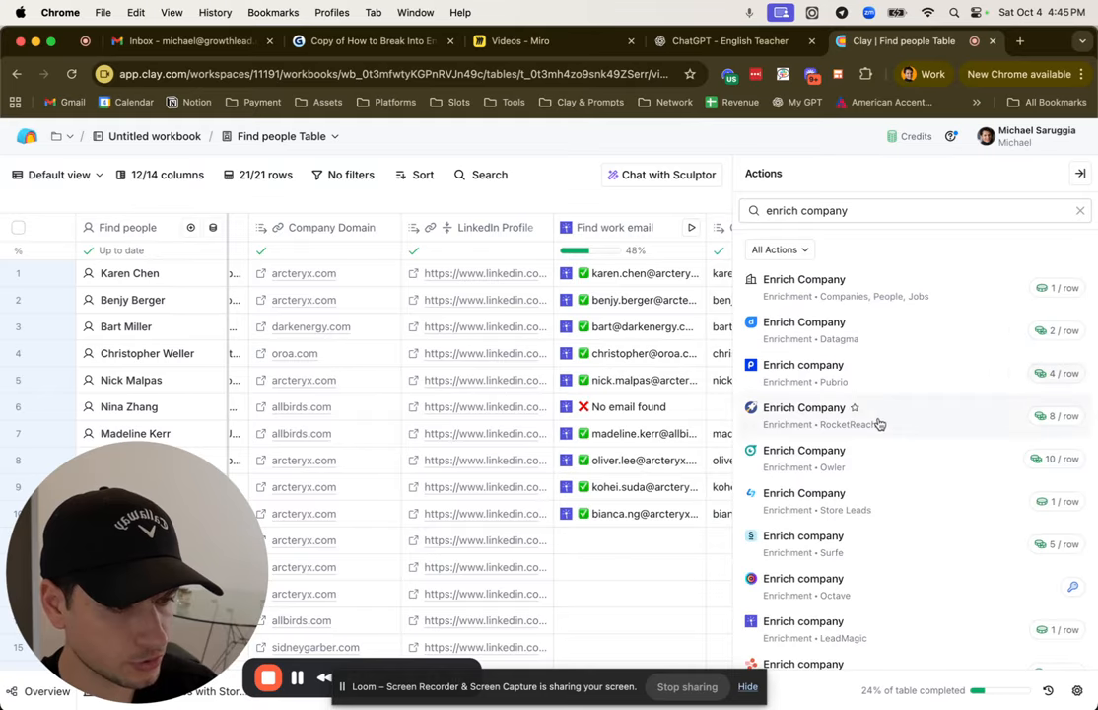
click(866, 619)
click(867, 450)
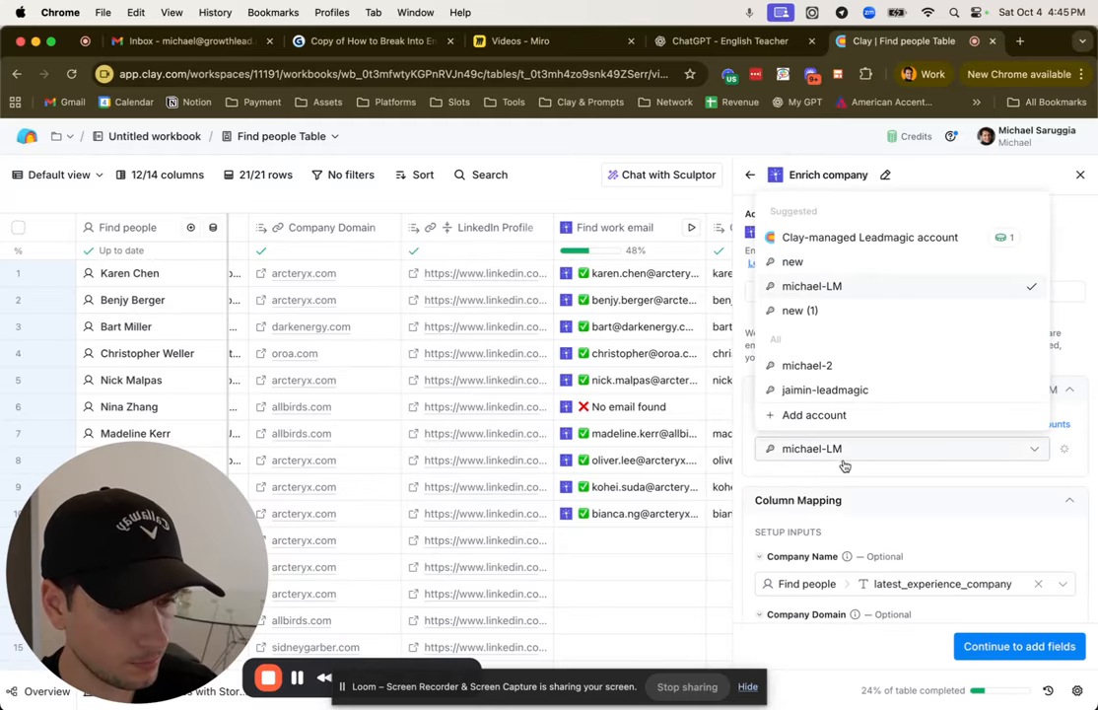
click(850, 236)
Step: Keep Company Name, Website Url and Industry as the output columns, and save and run the company enrichment on 10 rows
click(1019, 646)
click(1063, 645)
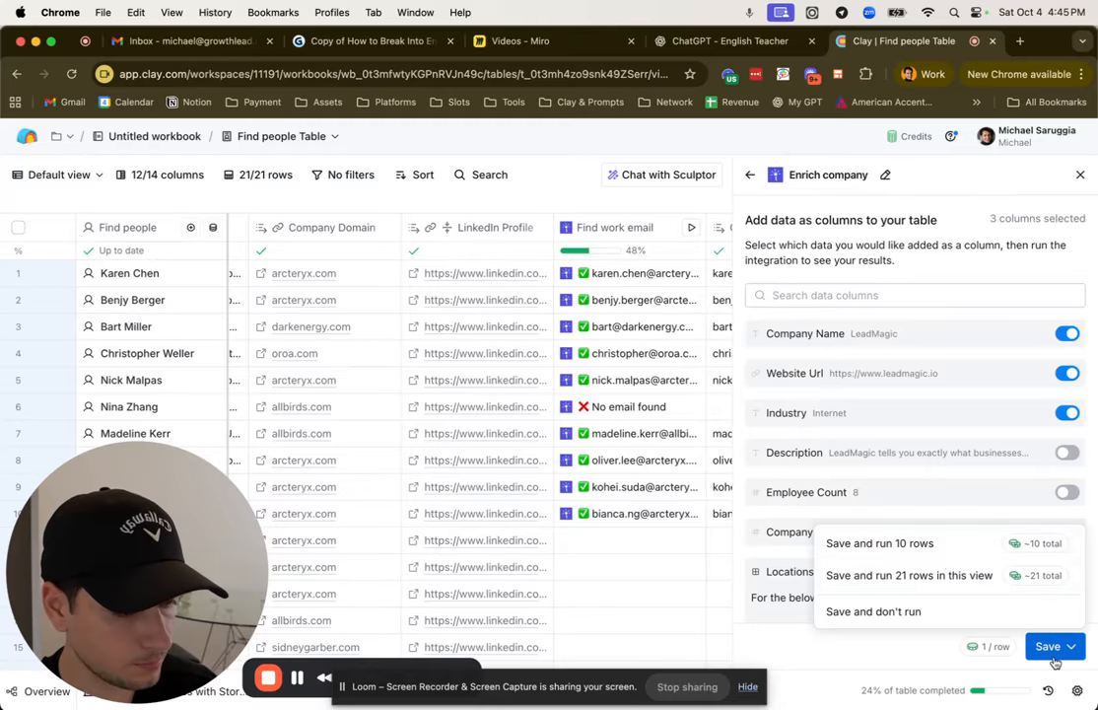
click(937, 548)
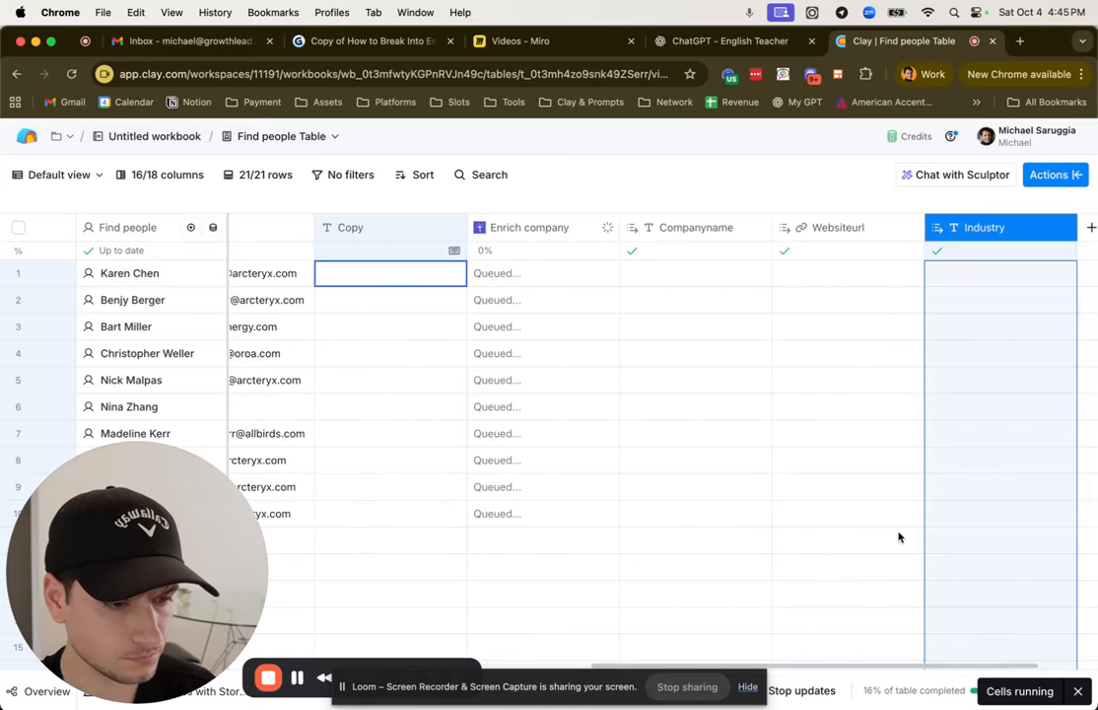
Step: Move the Copy column to the end of the table, after the Industry column
drag(272, 234, 837, 261)
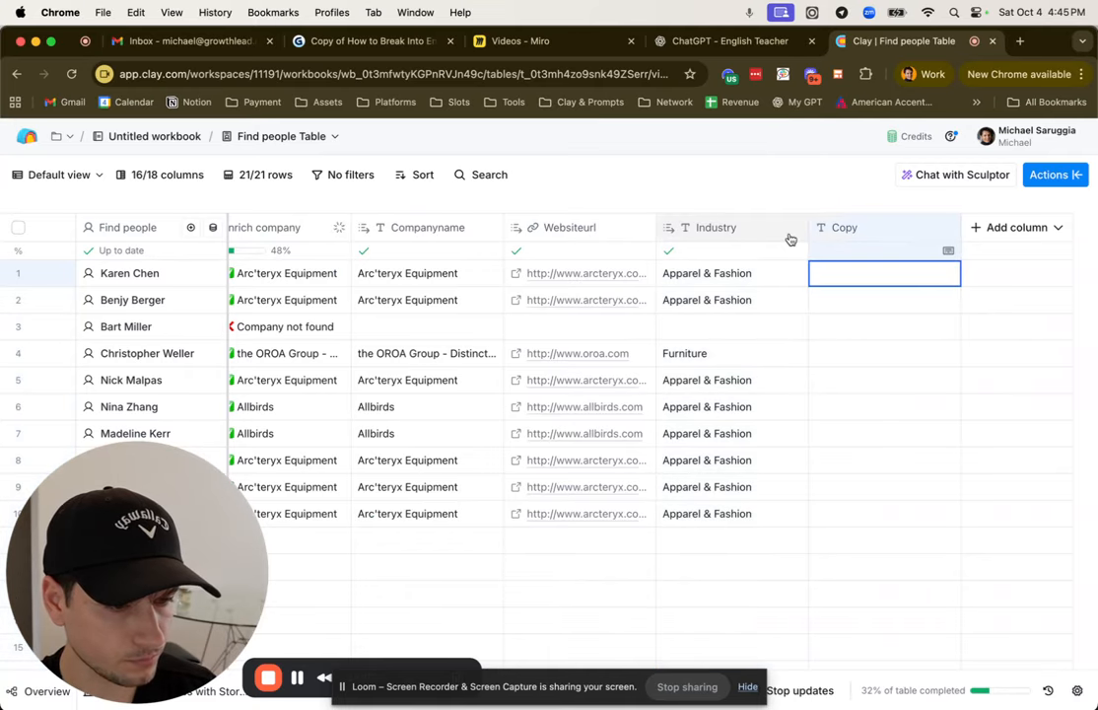
scroll(691, 296, left, 3)
scroll(883, 363, right, 3)
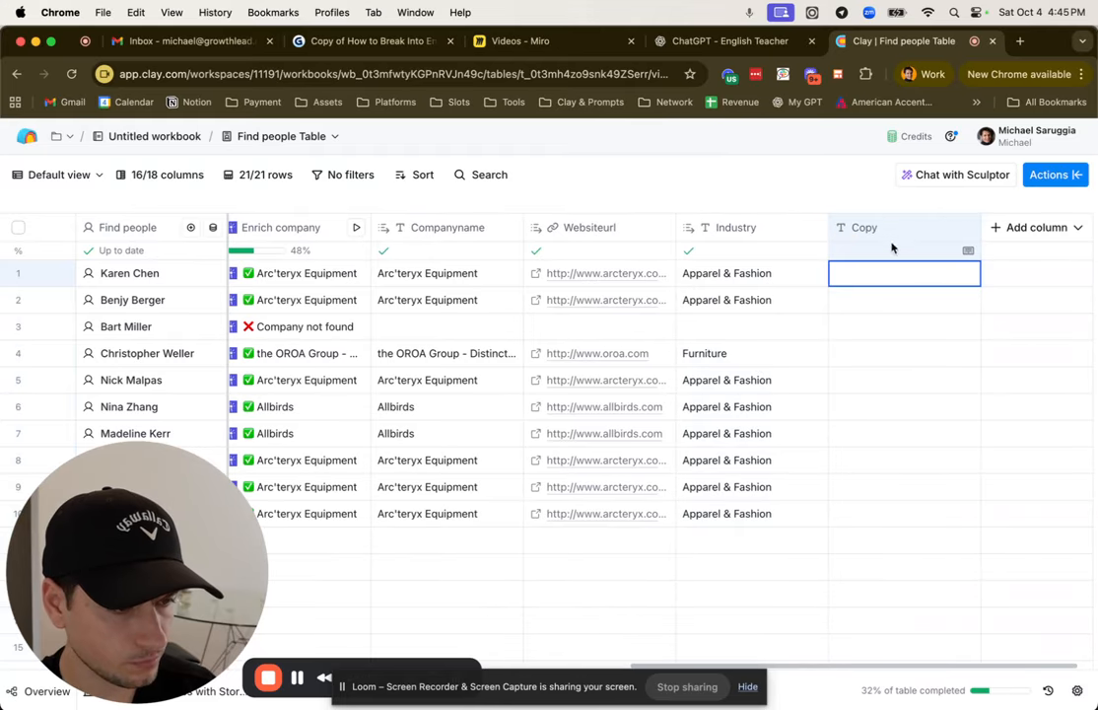
Step: Edit the Copy column to use the Formula input type and open the AI formula generator for it
click(893, 233)
click(882, 289)
click(1074, 319)
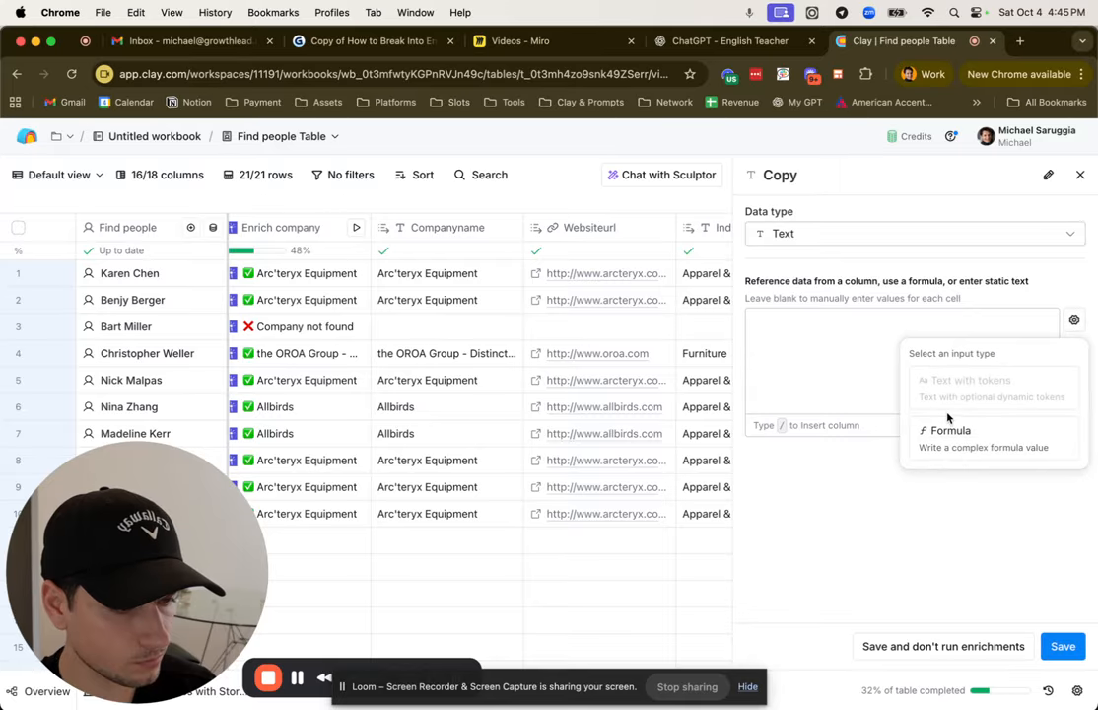
click(940, 430)
click(1005, 348)
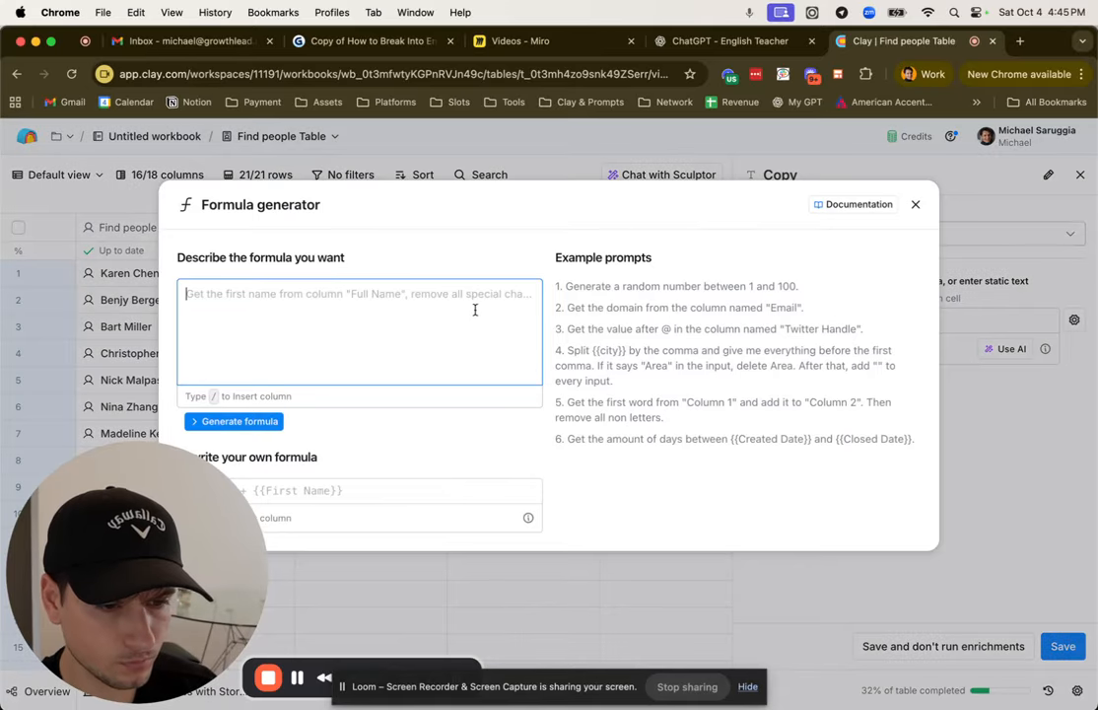
Step: Write "If First Name is not empty, return" and begin the message below with "Hey" and First Name, inserting First Name as a column reference
text(If /)
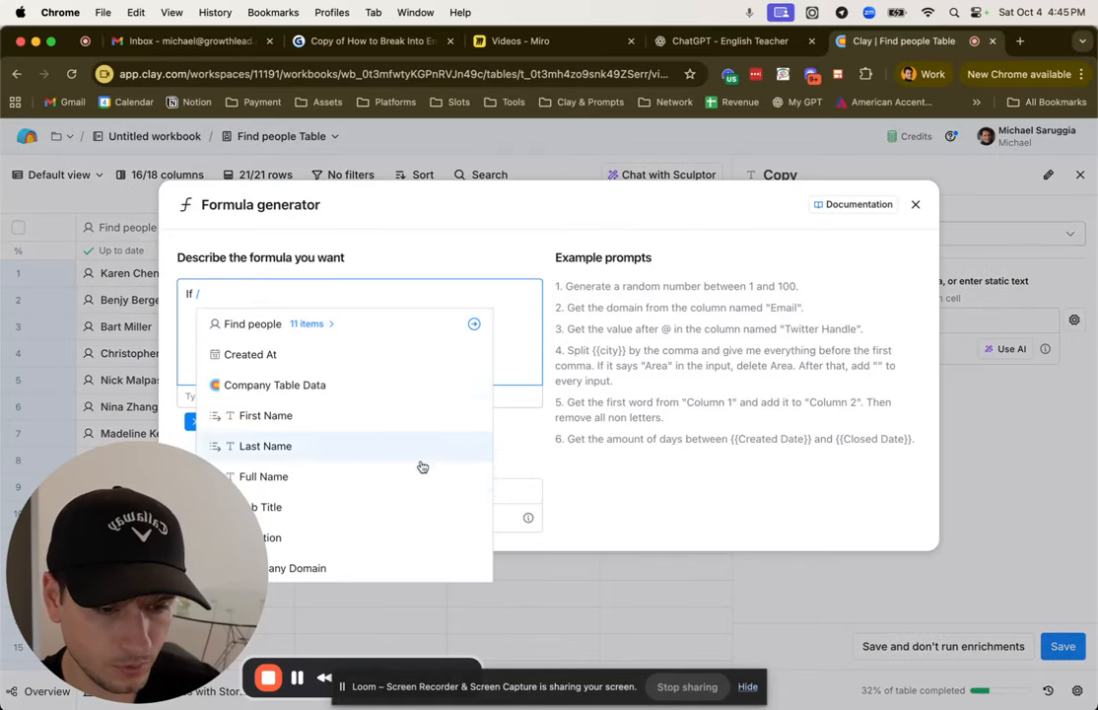
click(378, 395)
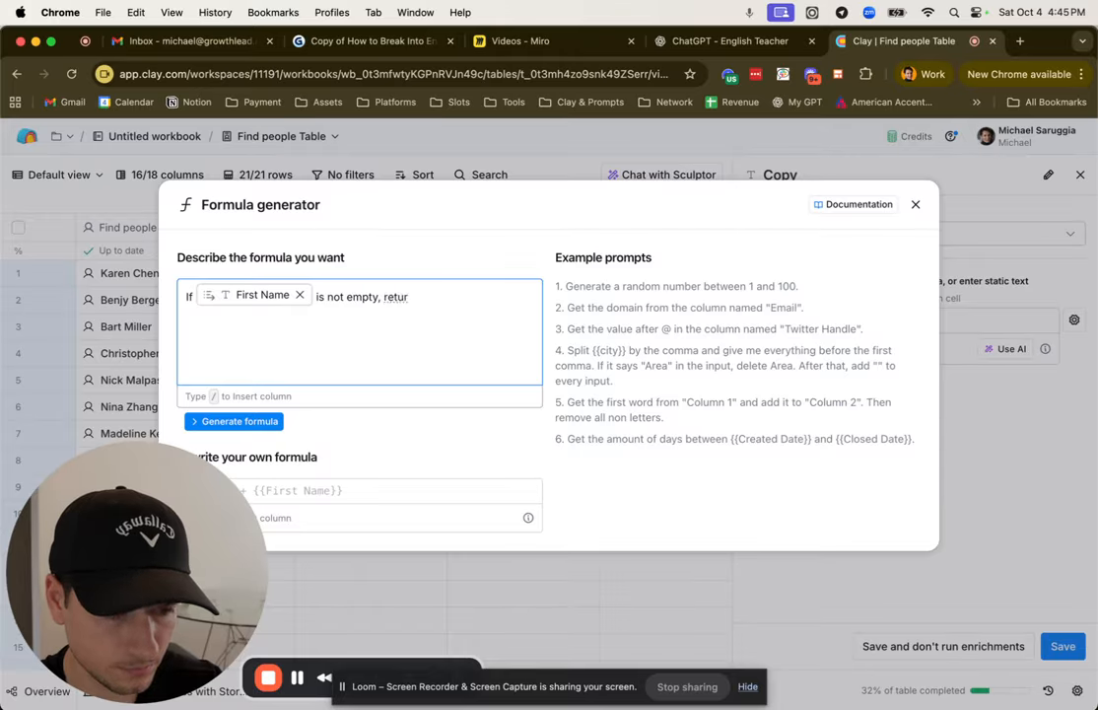
text(/)
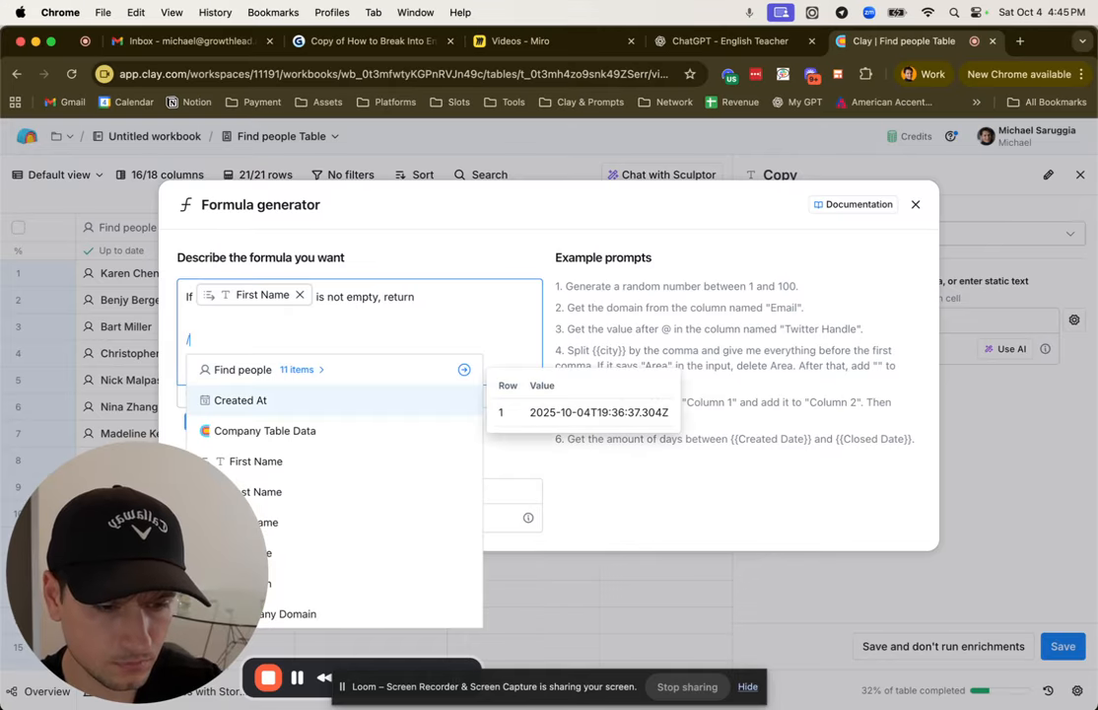
key(Escape)
text(/)
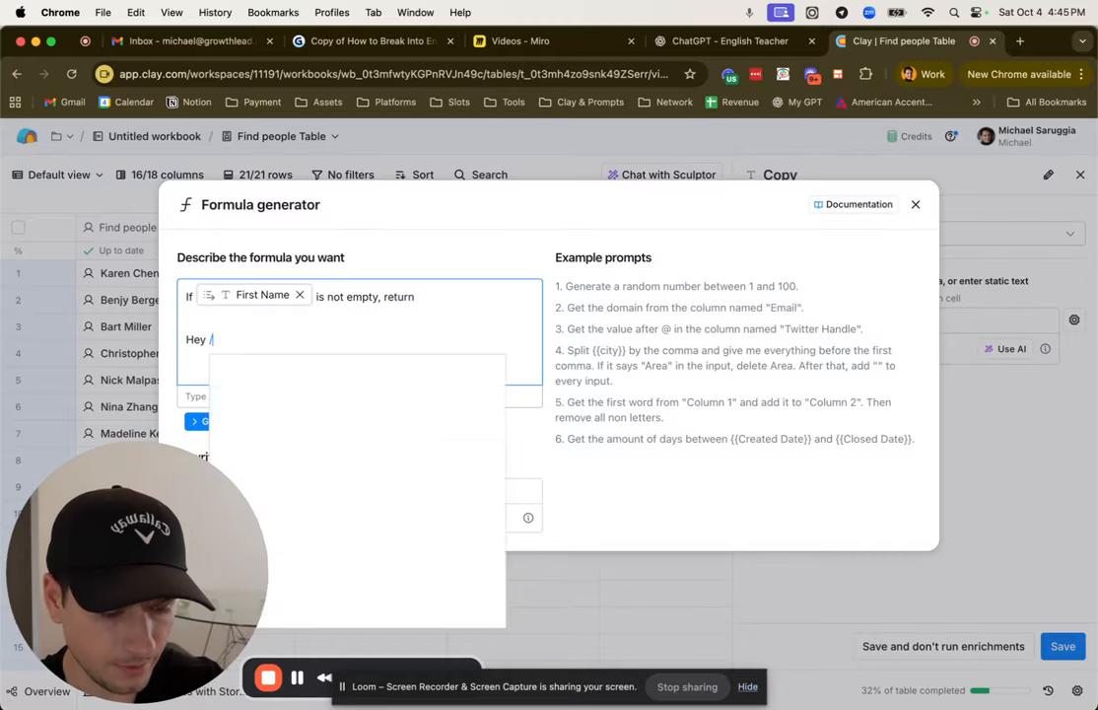
click(410, 477)
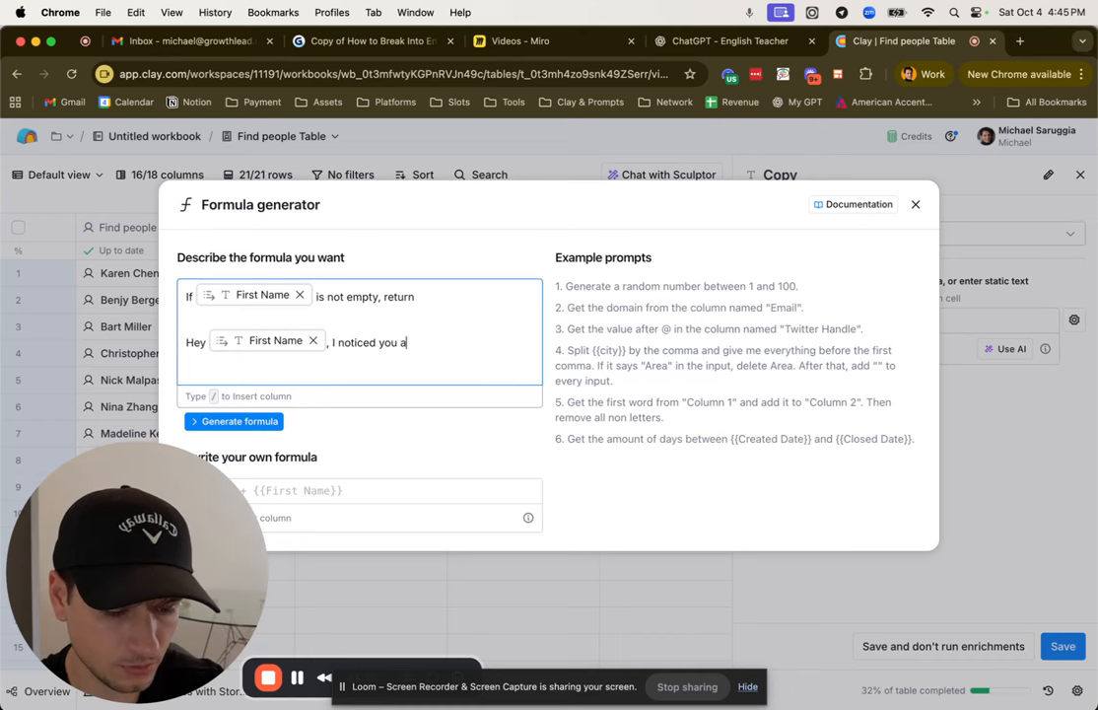
Step: Continue the message with ", I noticed you are working in" and insert the Companyname column reference
text(/)
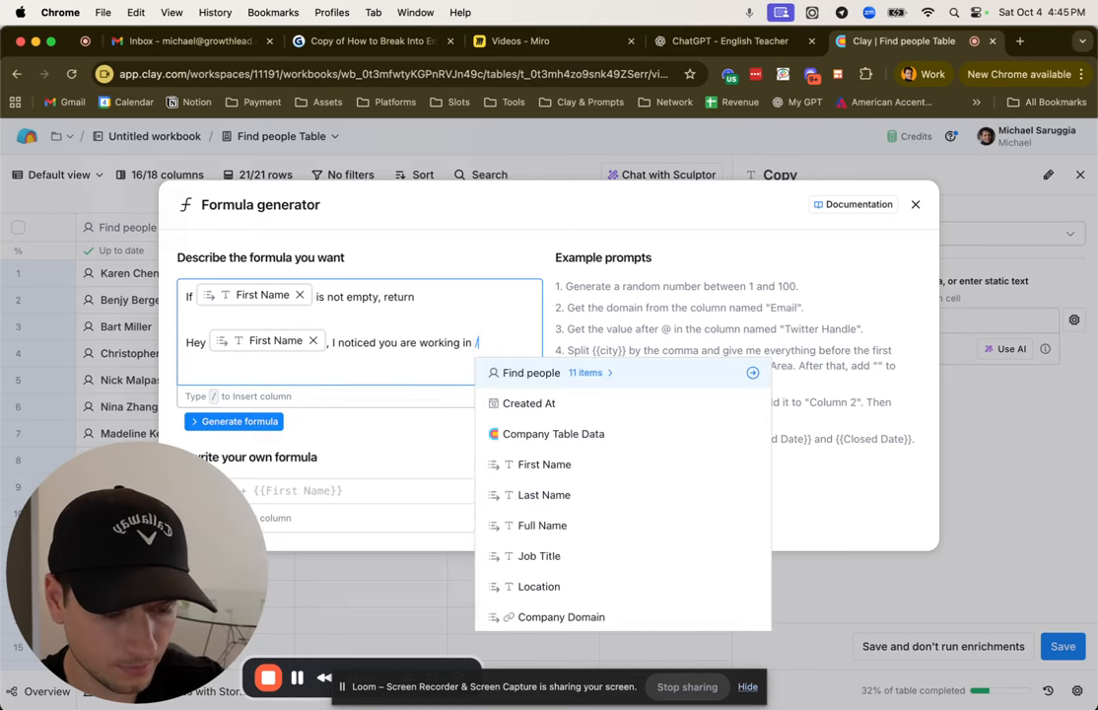
scroll(562, 512, down, 5)
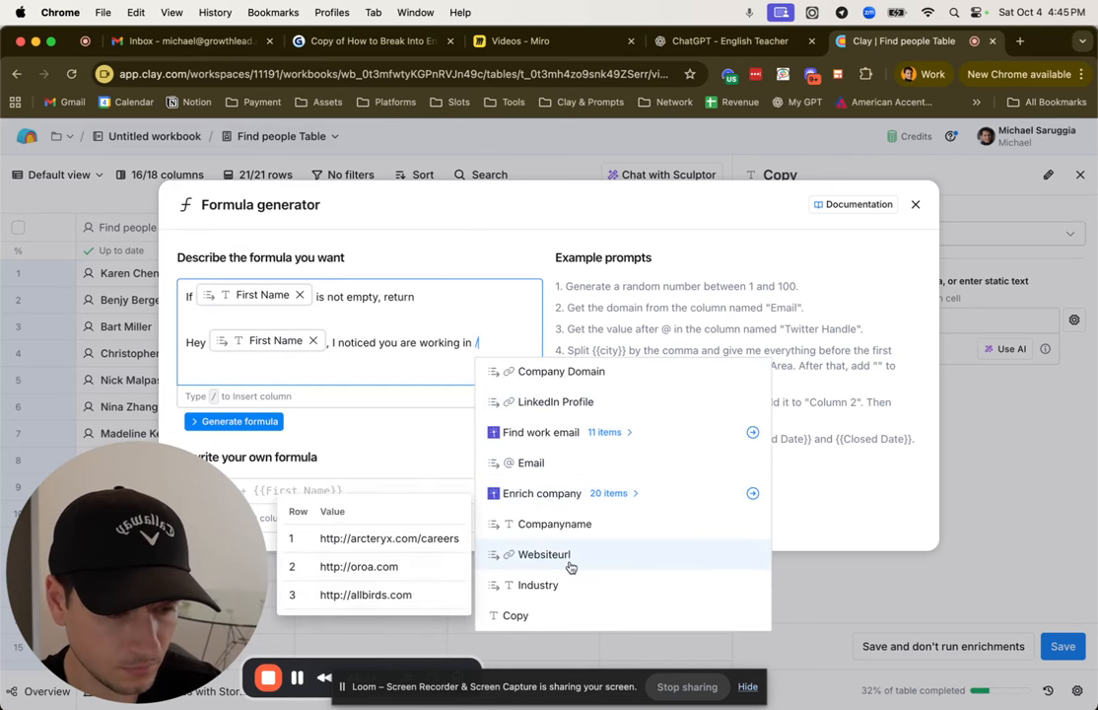
click(514, 347)
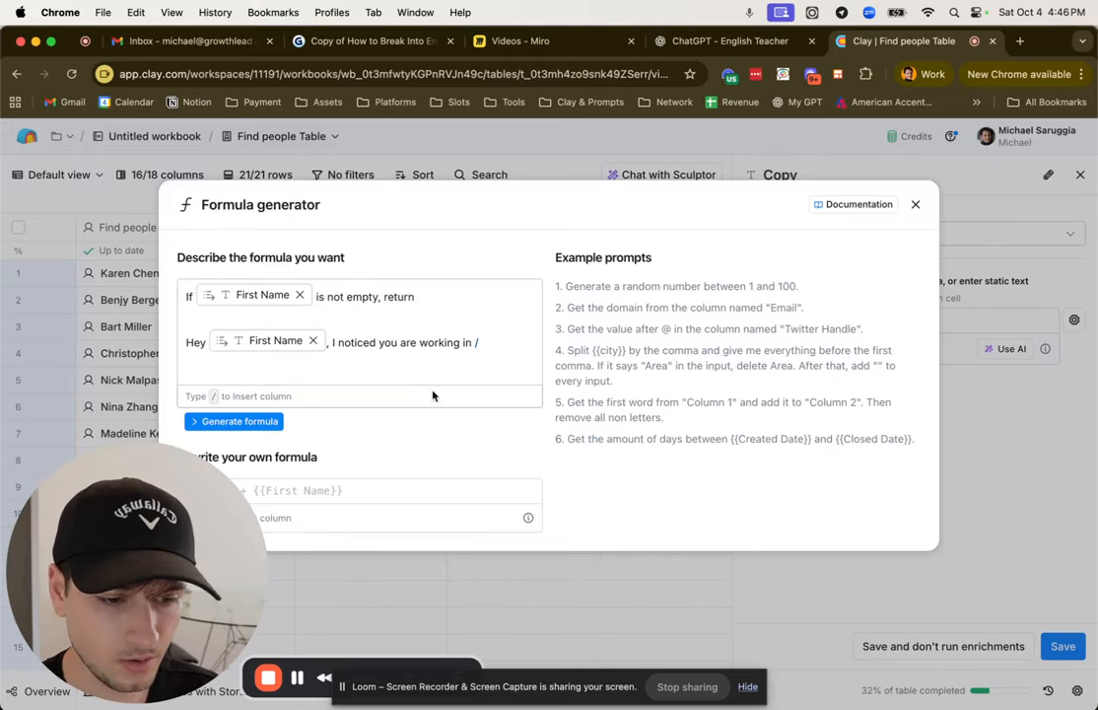
text(/)
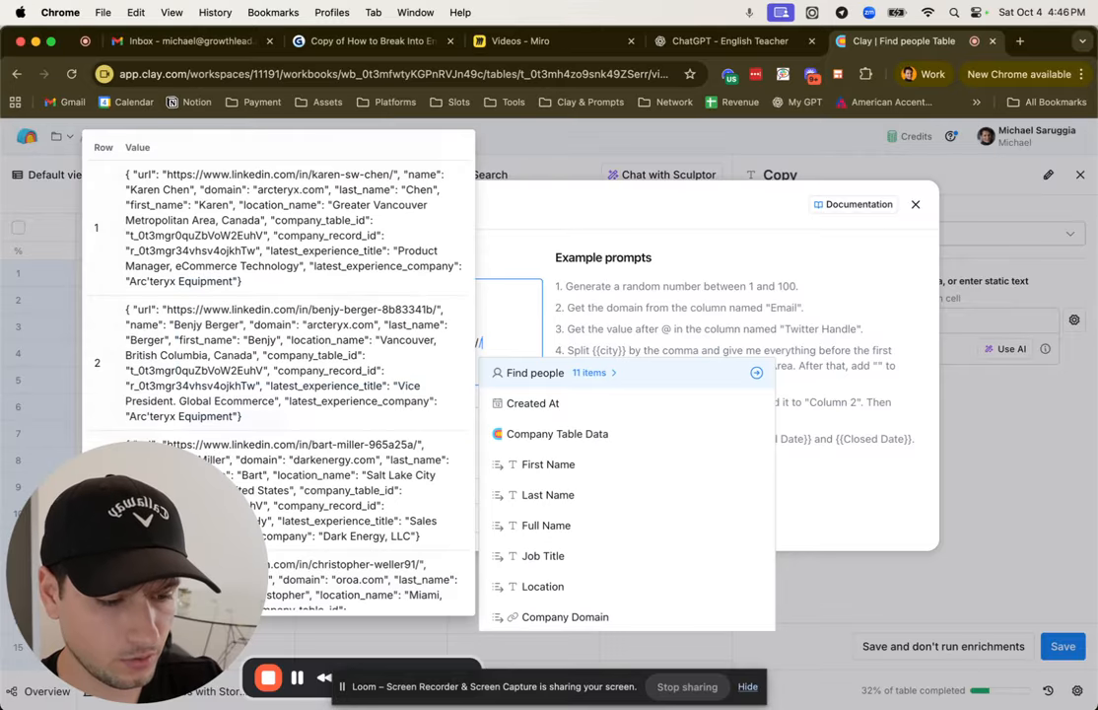
scroll(601, 522, down, 4)
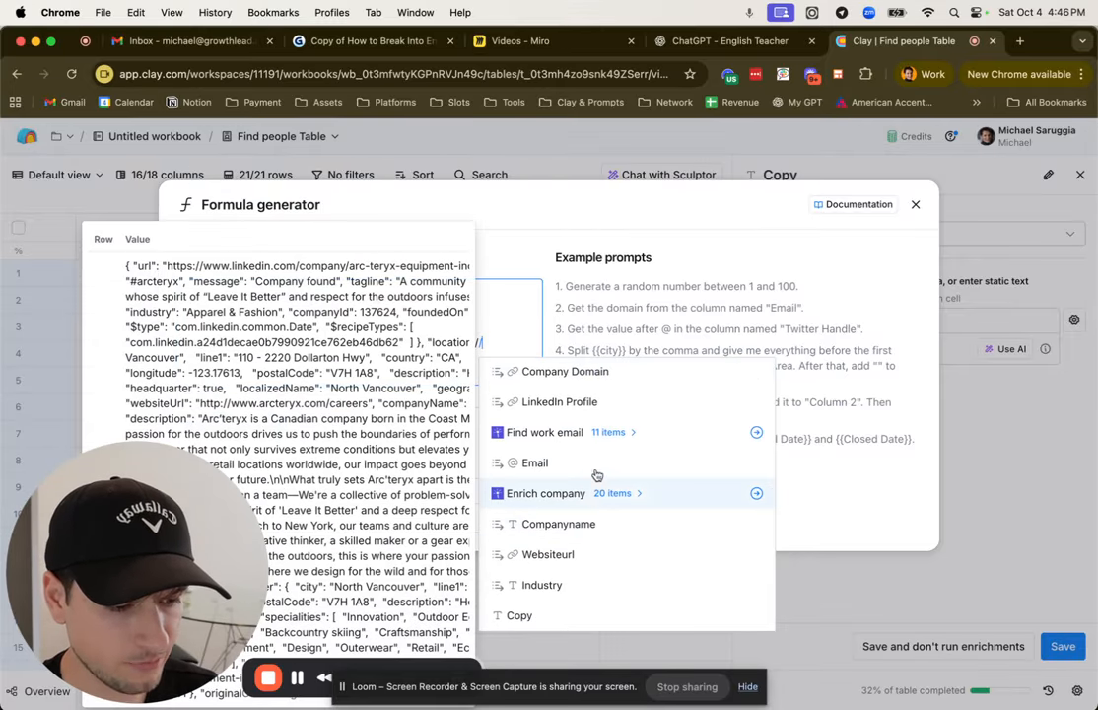
click(605, 525)
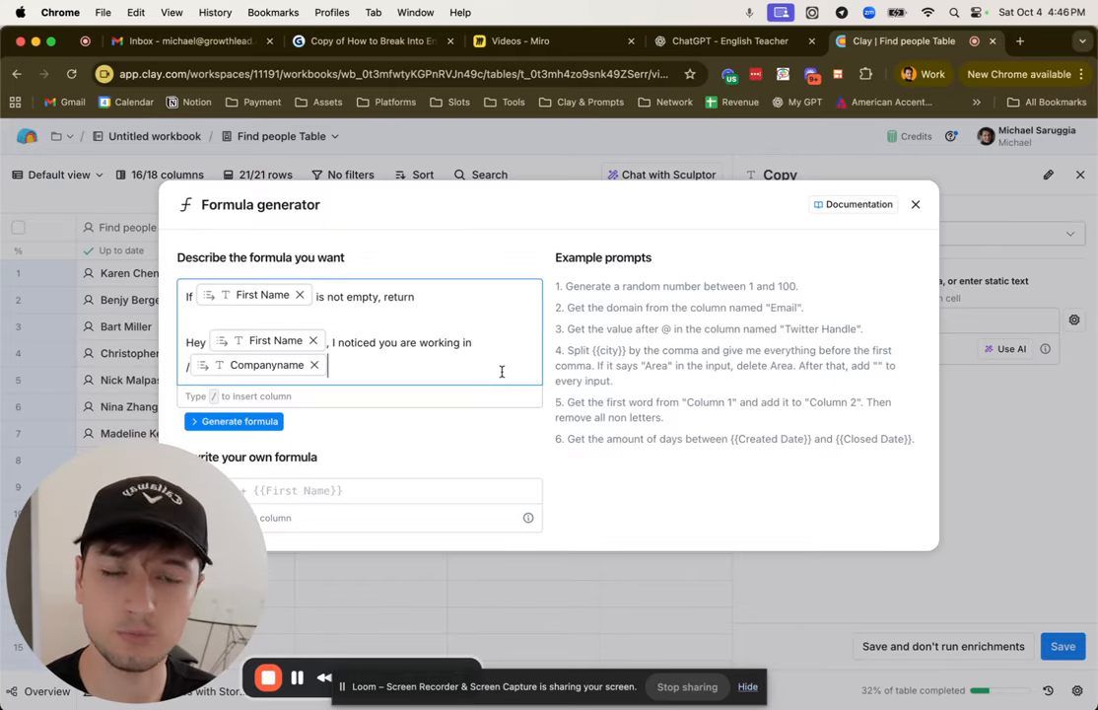
Step: Generate the formula from the description, review the sample outputs, and save it as correct to the Copy column
click(258, 422)
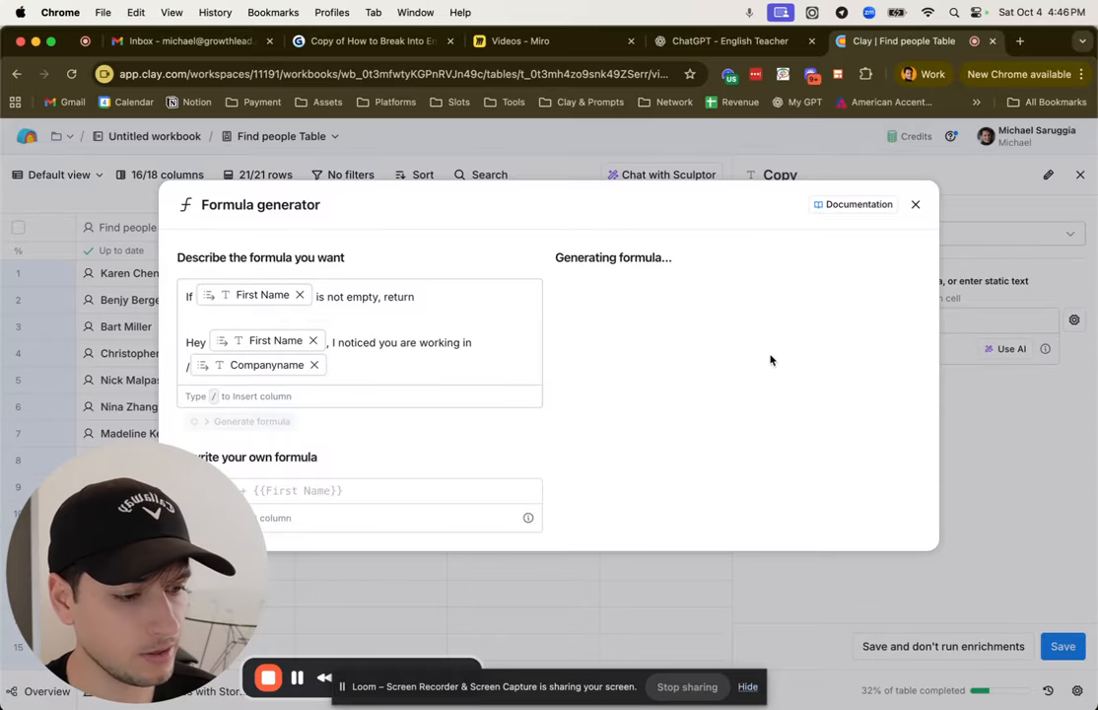
scroll(794, 394, down, 3)
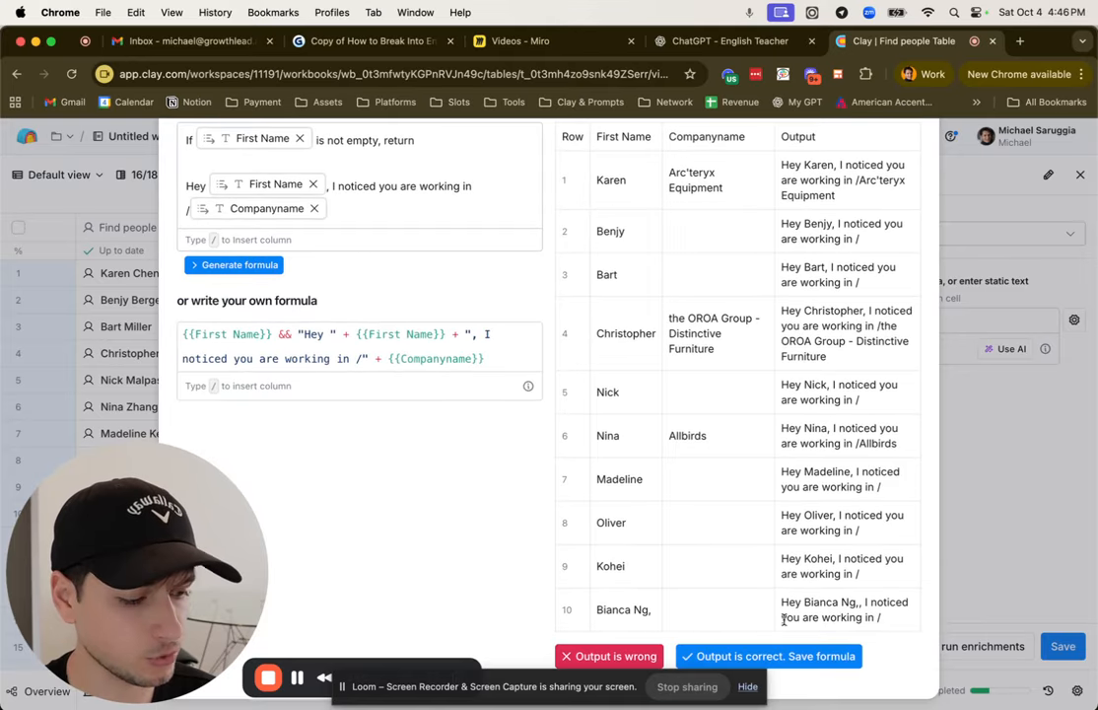
click(792, 651)
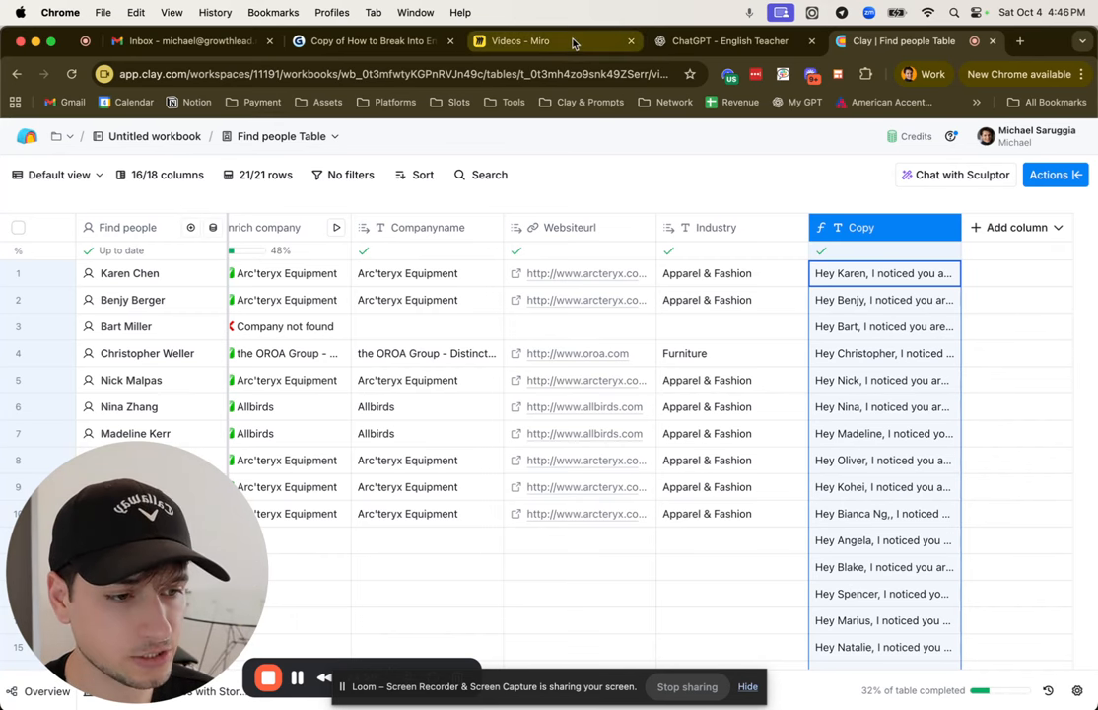
Step: Open the Find people table's actions and search them for "smartlead"
click(507, 40)
click(895, 41)
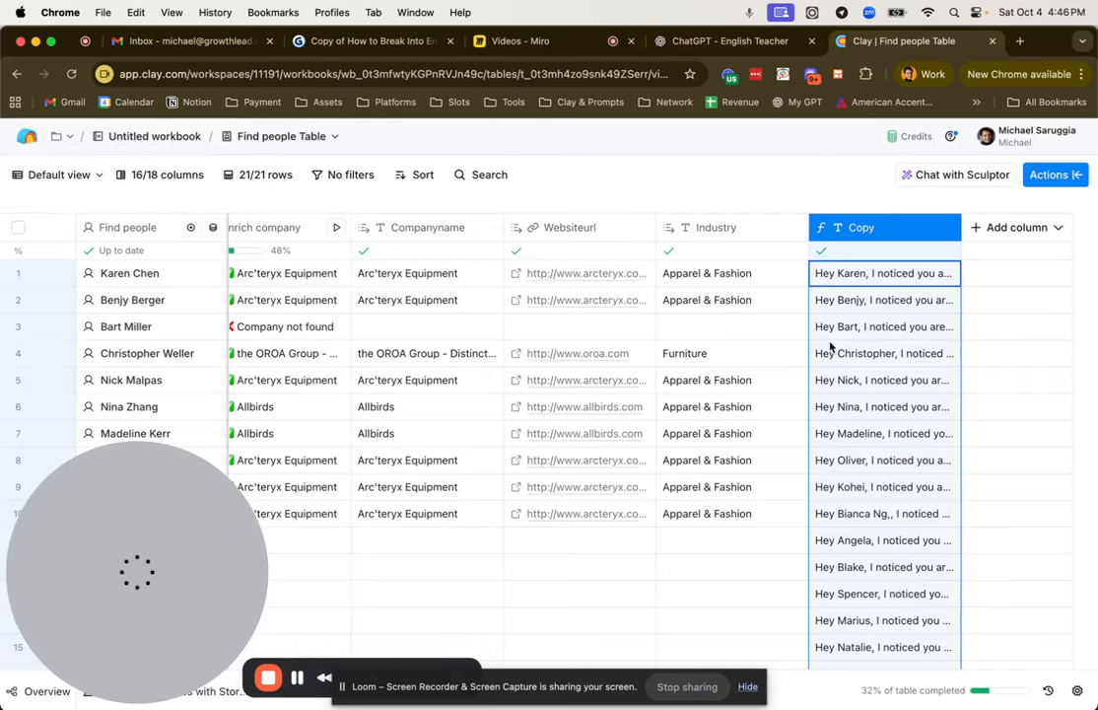
click(1071, 169)
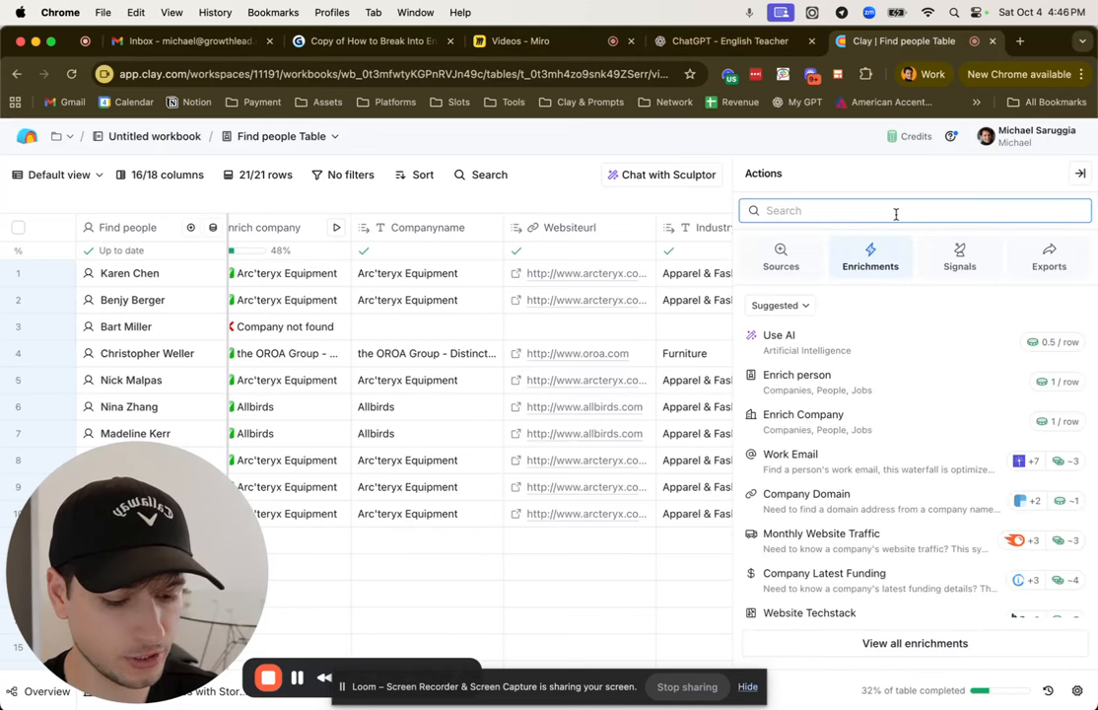
text(smartkead)
key(BackSpace)
key(BackSpace)
key(BackSpace)
key(BackSpace)
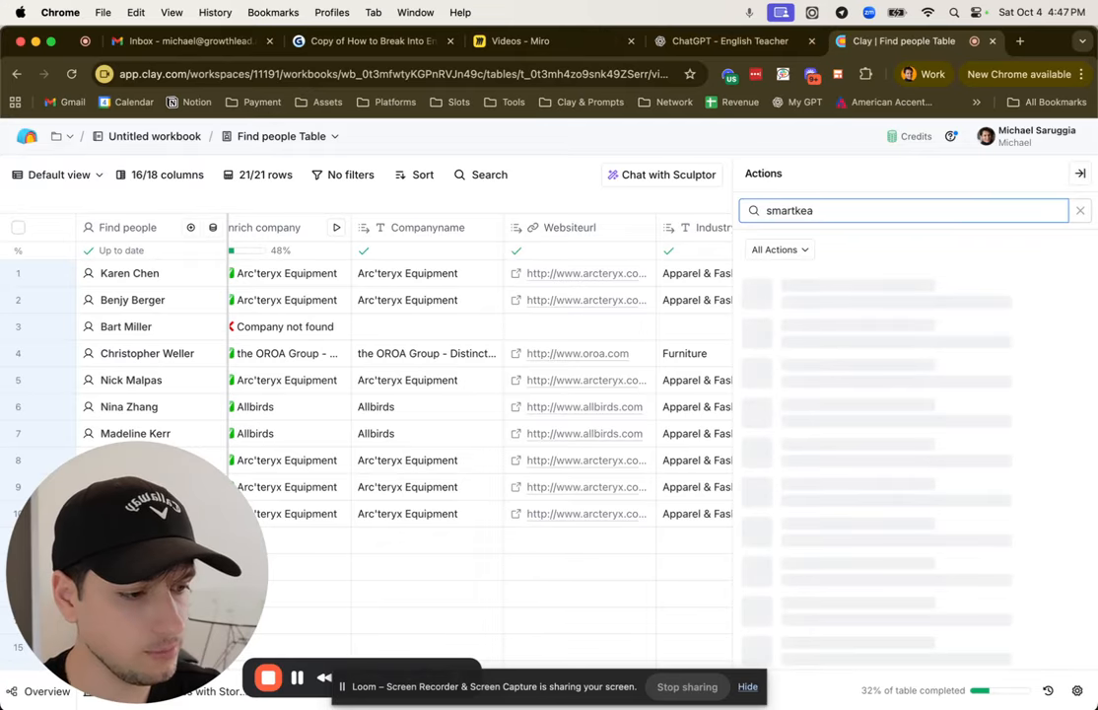
text(lead)
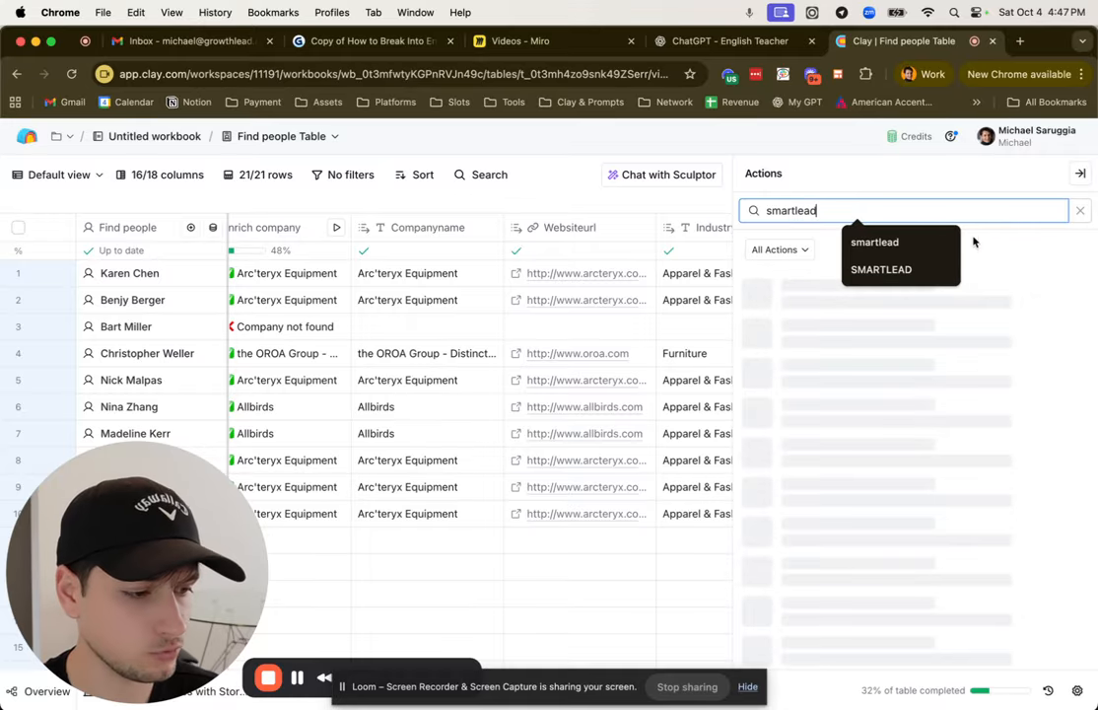
scroll(885, 404, down, 1)
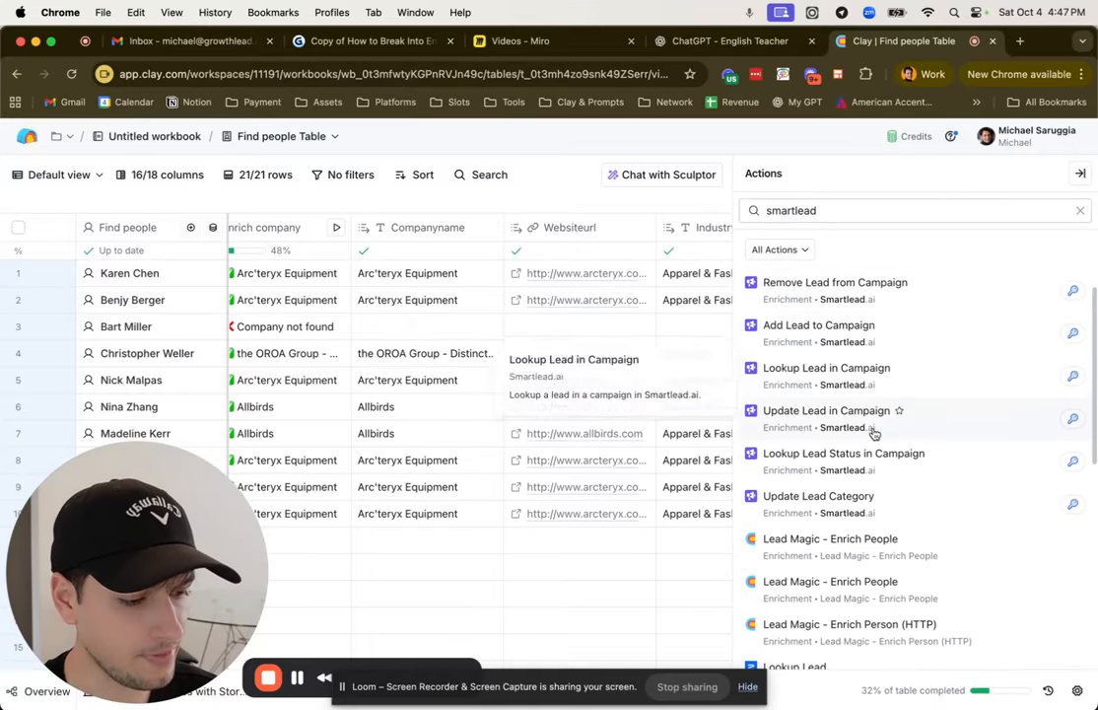
scroll(829, 448, up, 1)
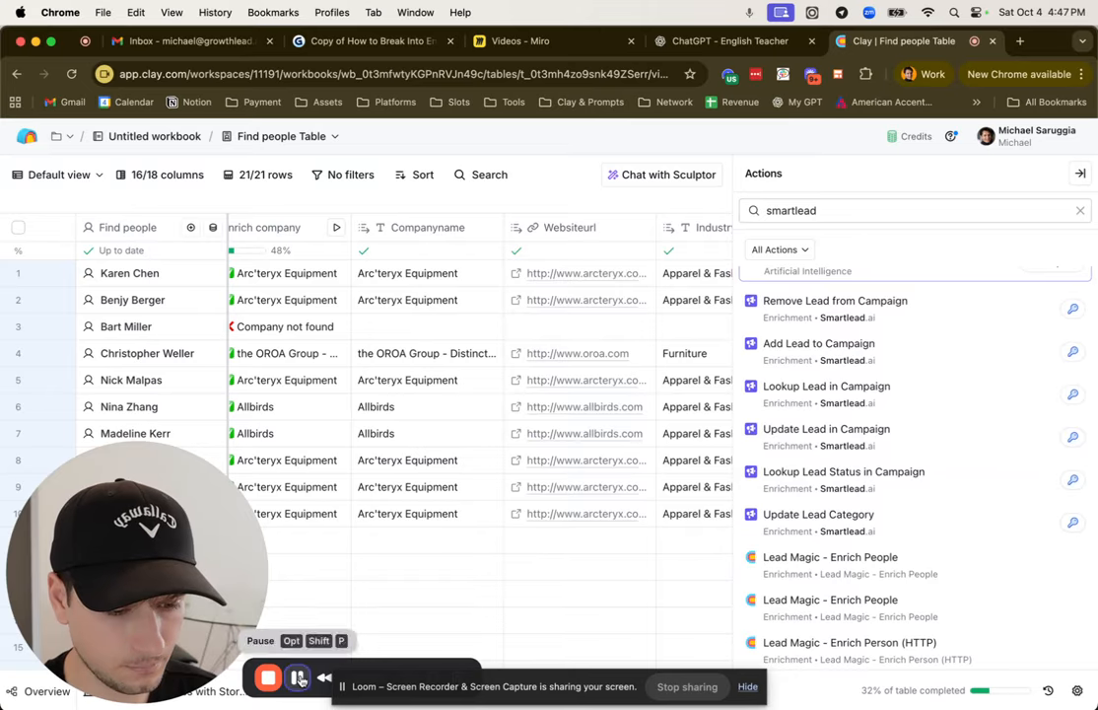
Step: Open Smartlead.ai's Add Lead to Campaign action and review its account, Campaign ID options and column mapping for email, names, LinkedIn URL and company
click(935, 361)
scroll(867, 388, down, 3)
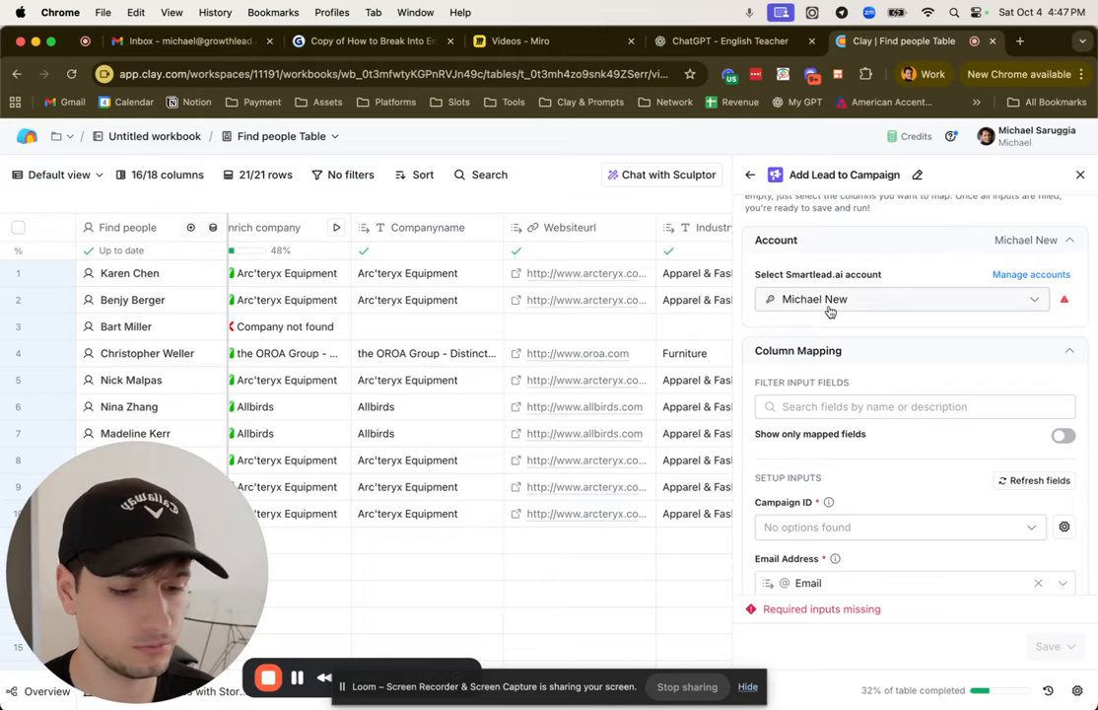
scroll(829, 311, down, 5)
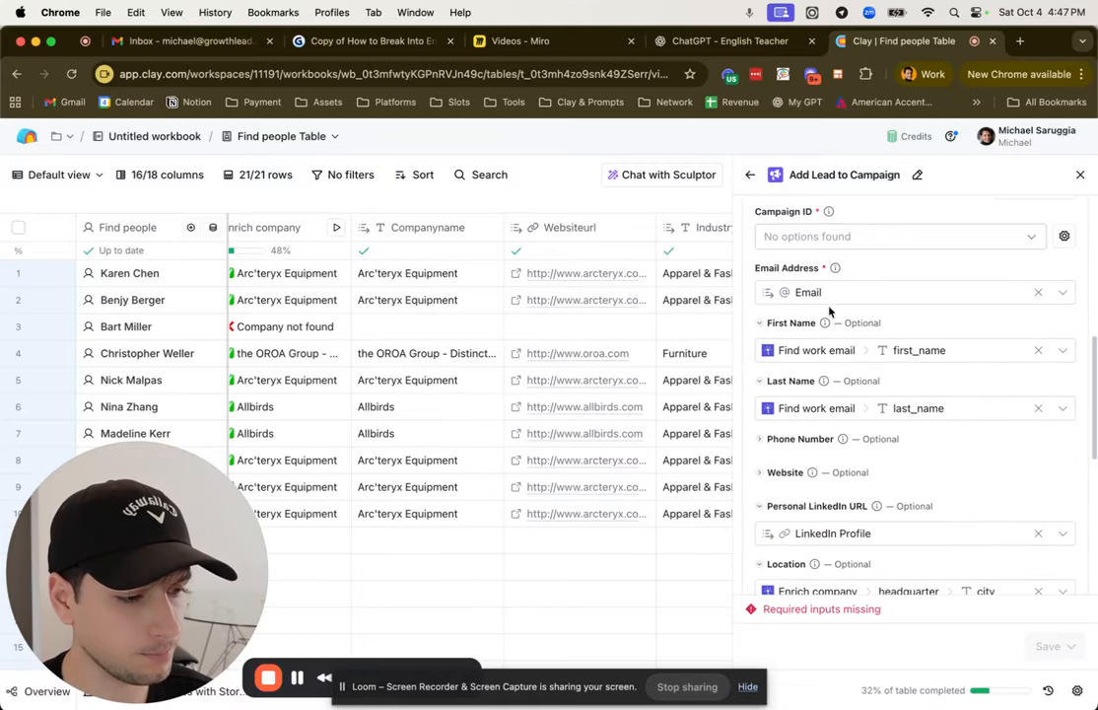
click(828, 237)
click(907, 267)
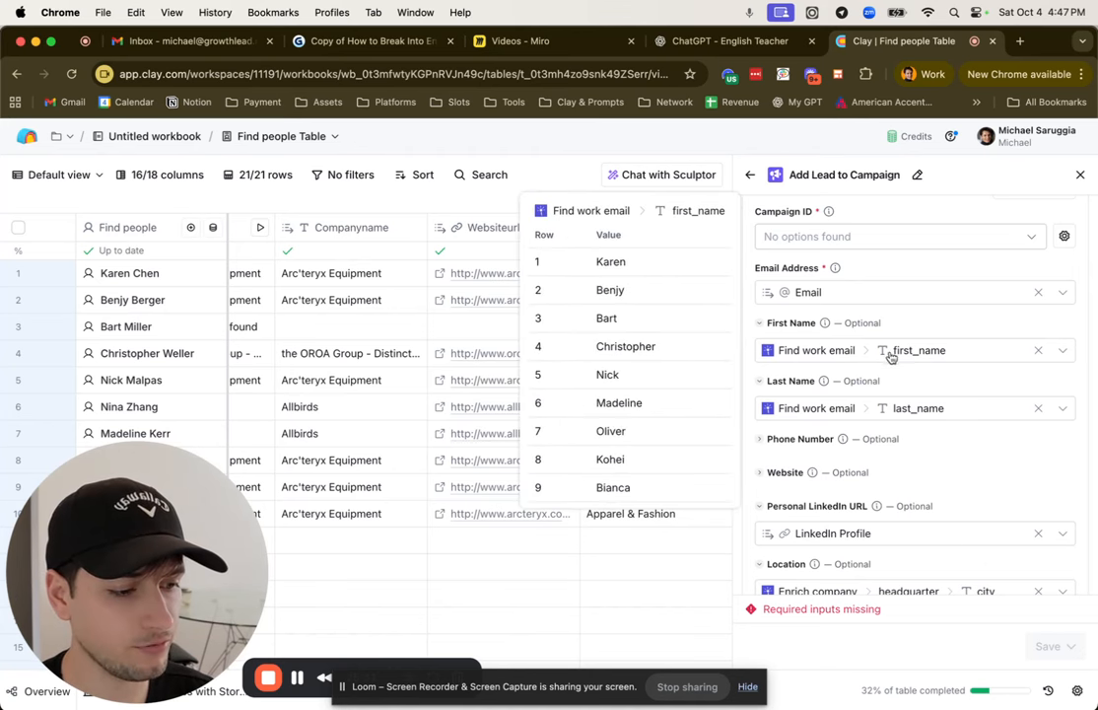
scroll(837, 414, down, 2)
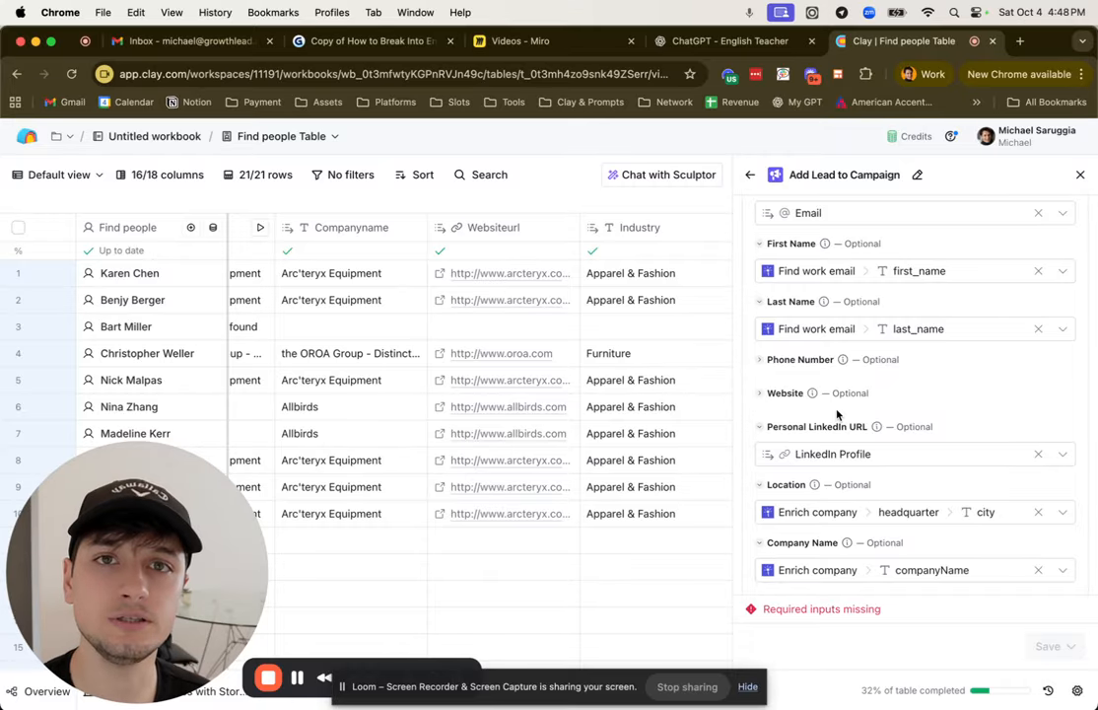
Step: Leave the Smartlead.ai setup without saving and search the actions for "heyreach"
click(750, 174)
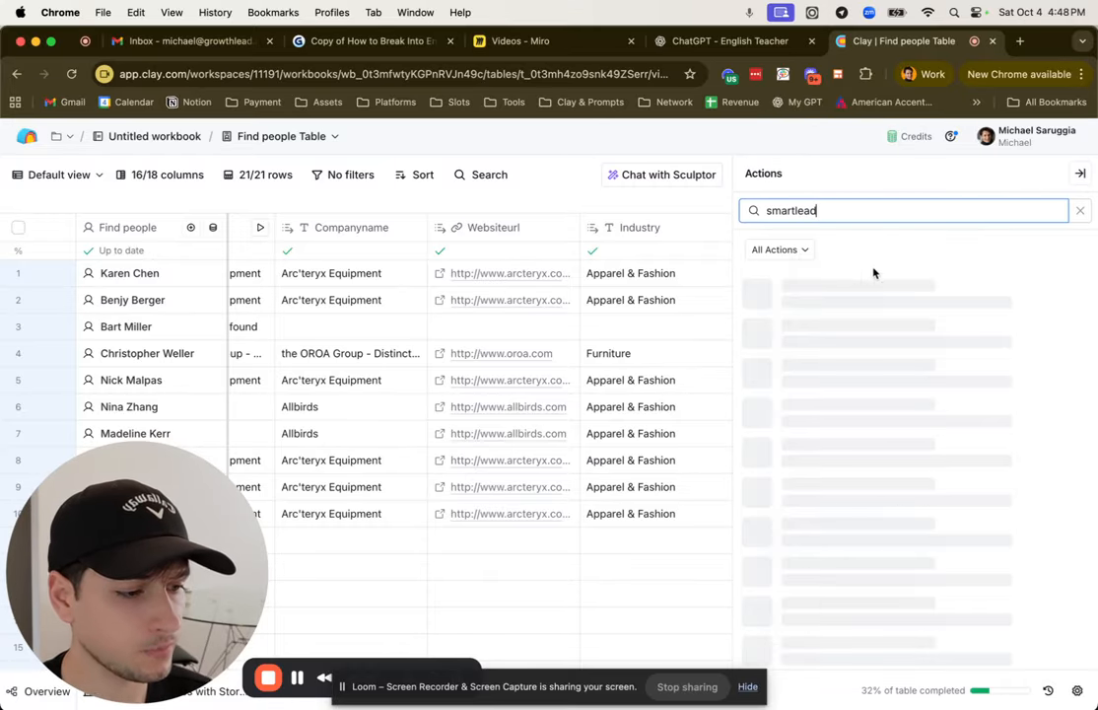
double_click(853, 213)
text(heyreach)
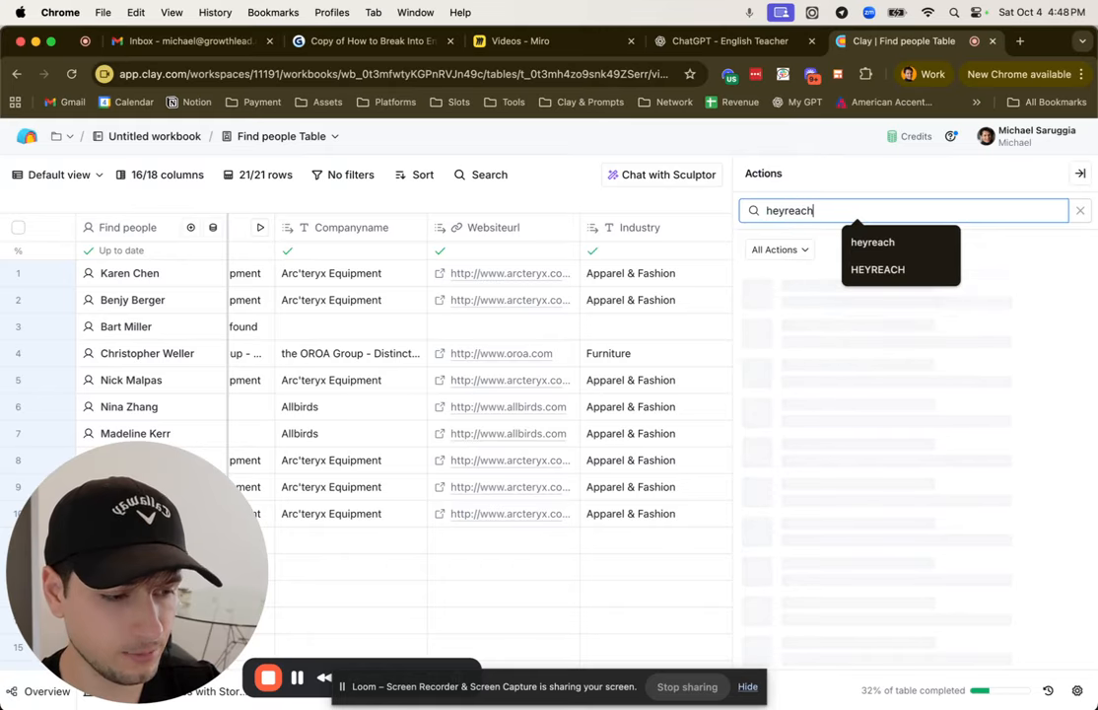
click(982, 185)
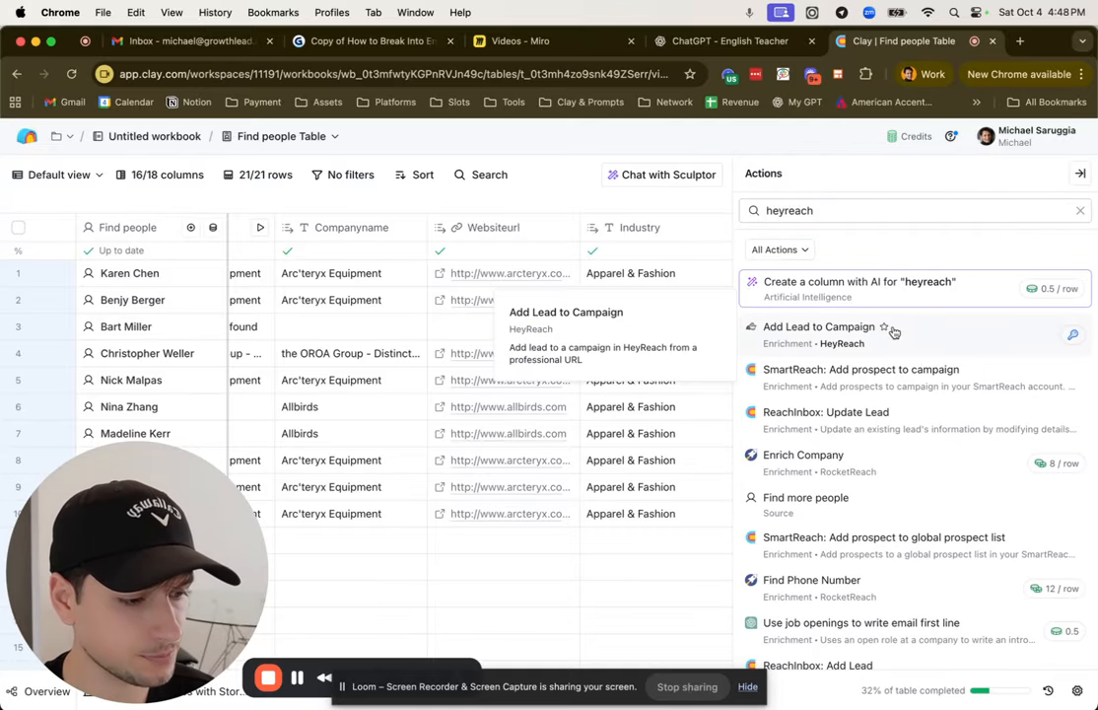
Step: Open HeyReach's Add Lead to Campaign action and review its account, Campaign ID and lead field mappings
click(890, 326)
scroll(996, 390, down, 5)
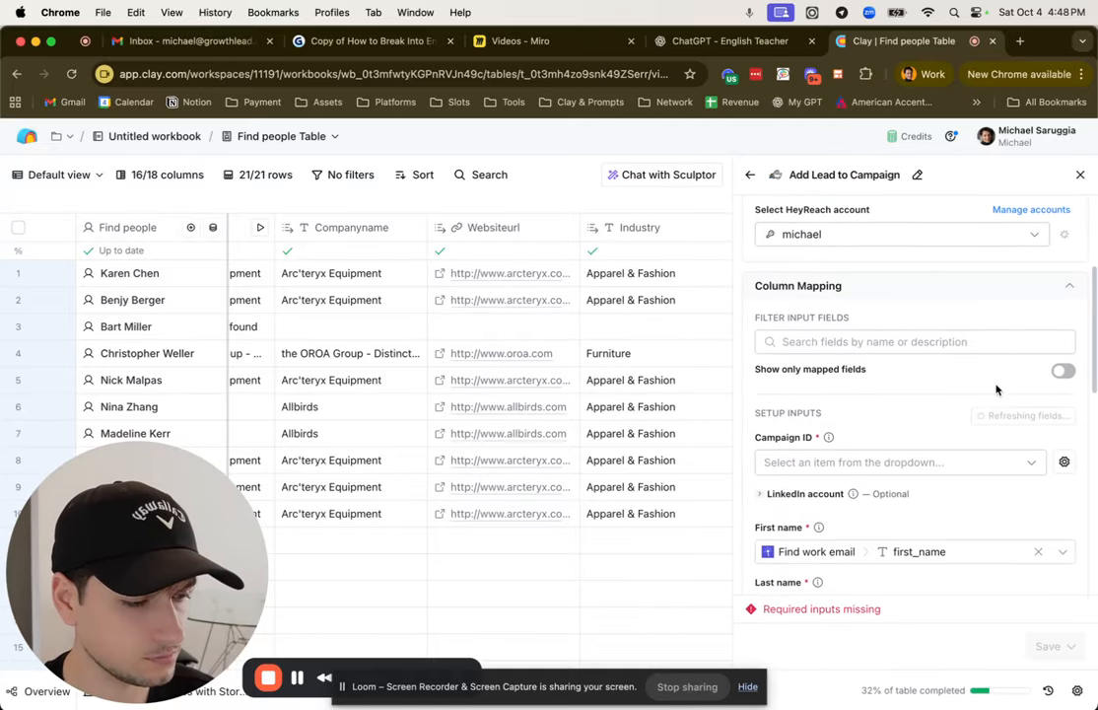
scroll(996, 390, down, 3)
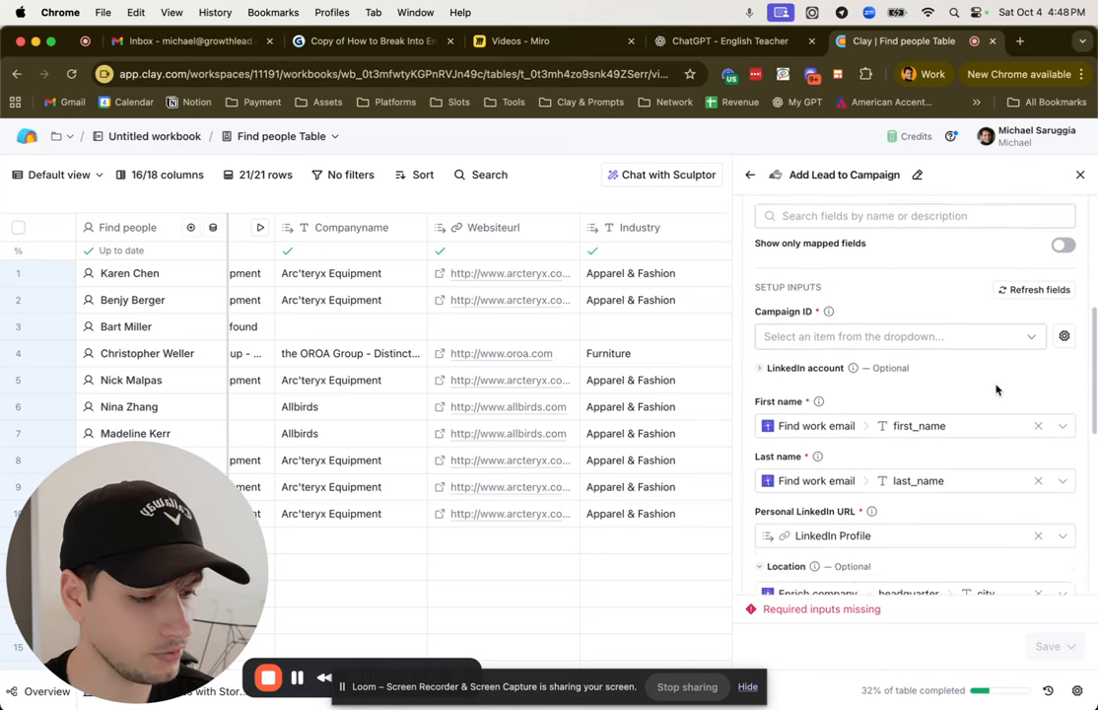
scroll(996, 387, up, 4)
scroll(927, 294, down, 1)
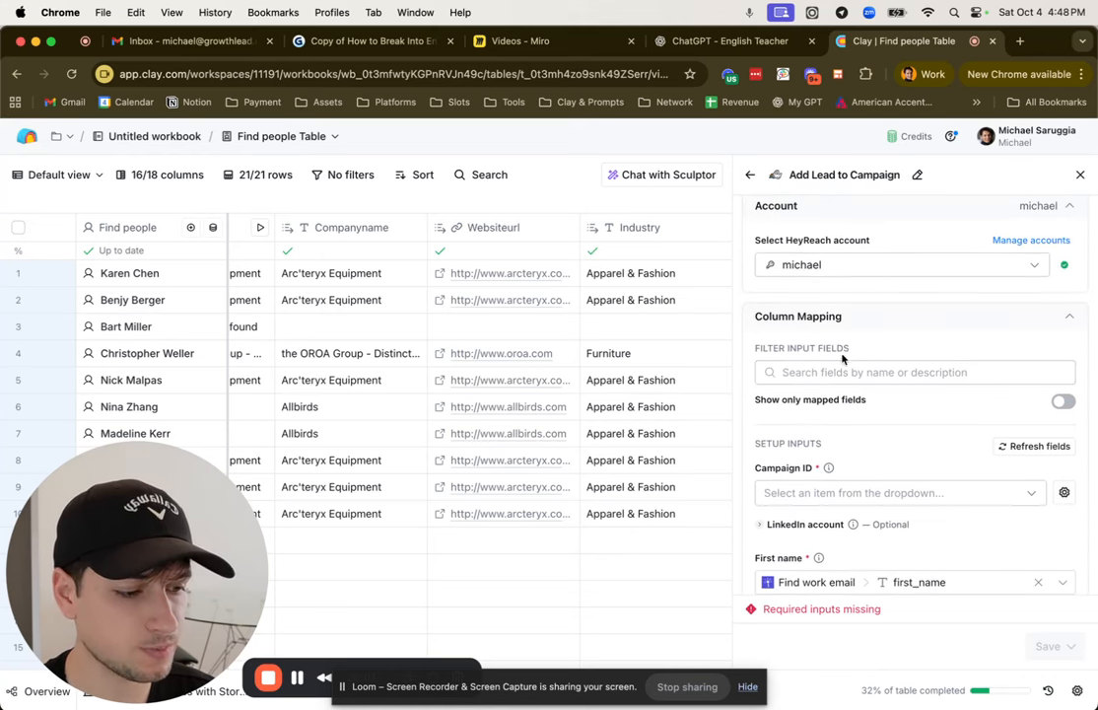
scroll(809, 483, down, 5)
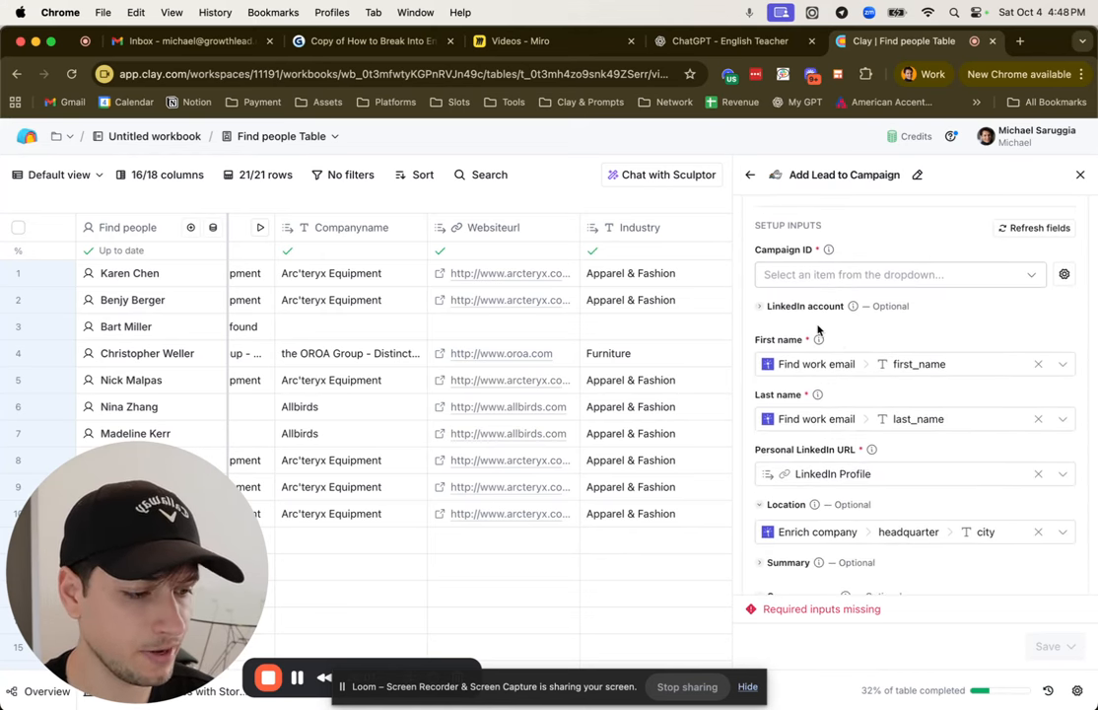
scroll(816, 335, down, 2)
mouse_move(817, 371)
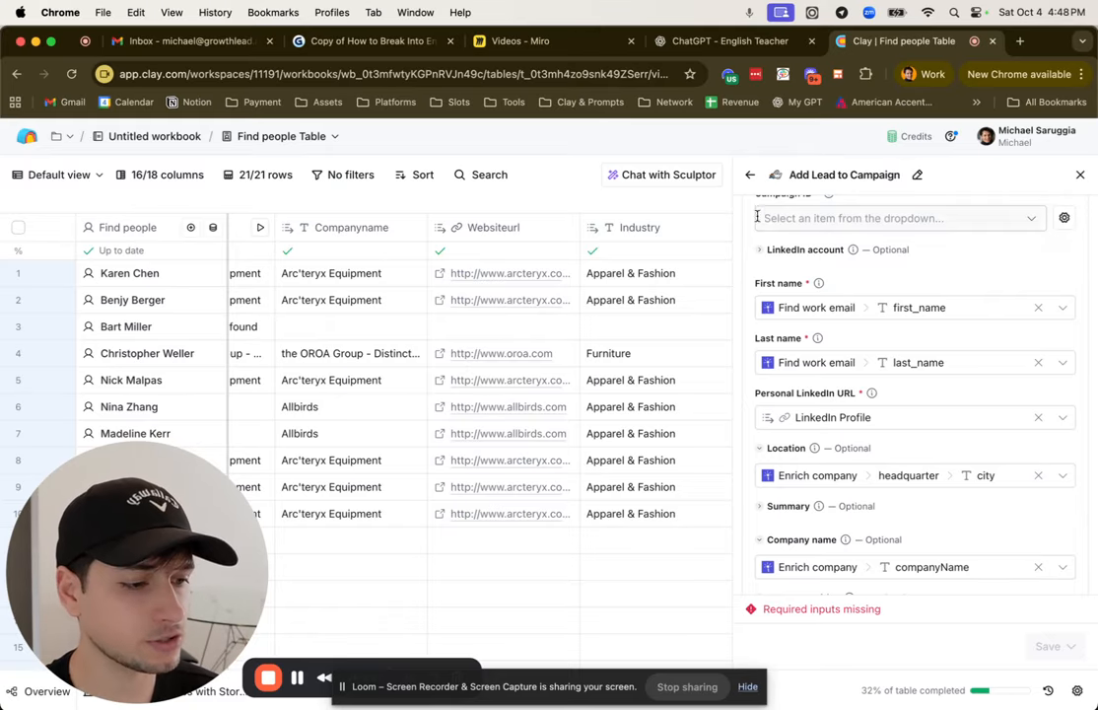
Step: Leave the HeyReach setup without saving and search the table's actions for "hubspot"
click(749, 175)
double_click(823, 208)
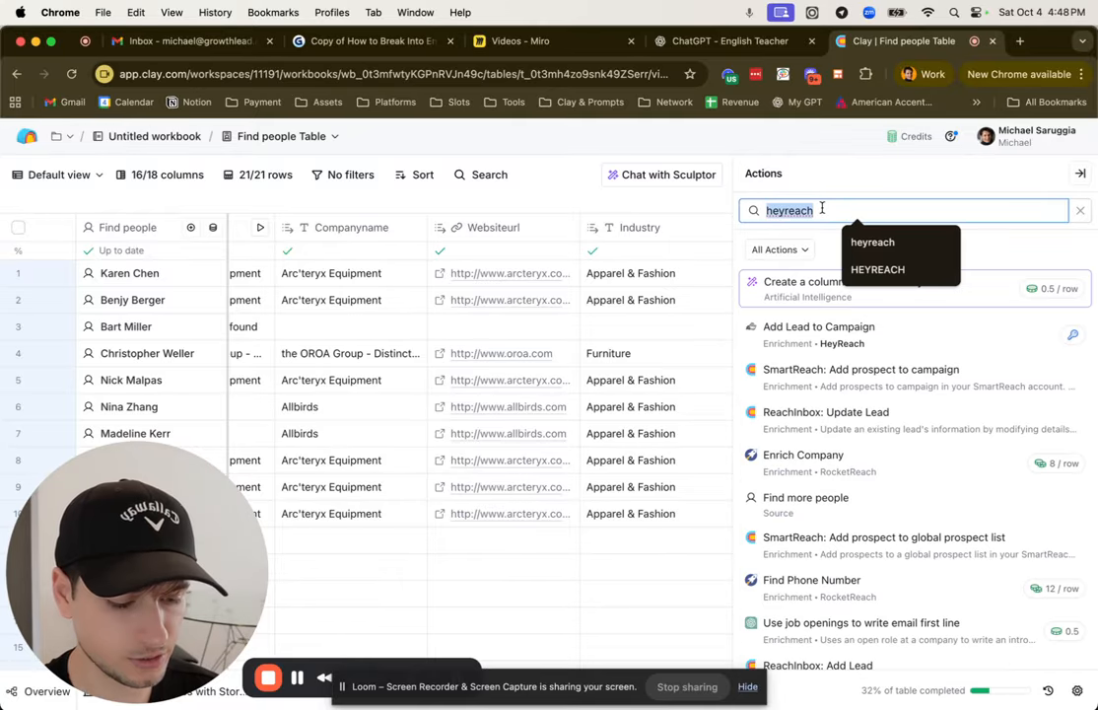
click(1081, 173)
click(1078, 177)
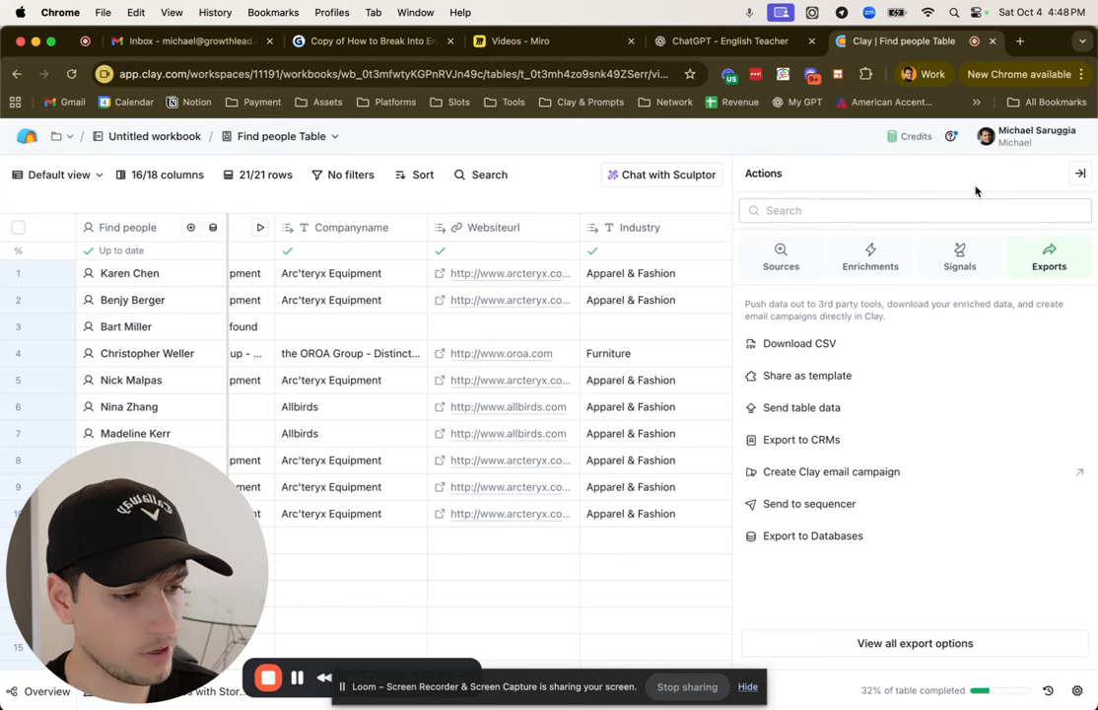
click(1080, 172)
click(1065, 175)
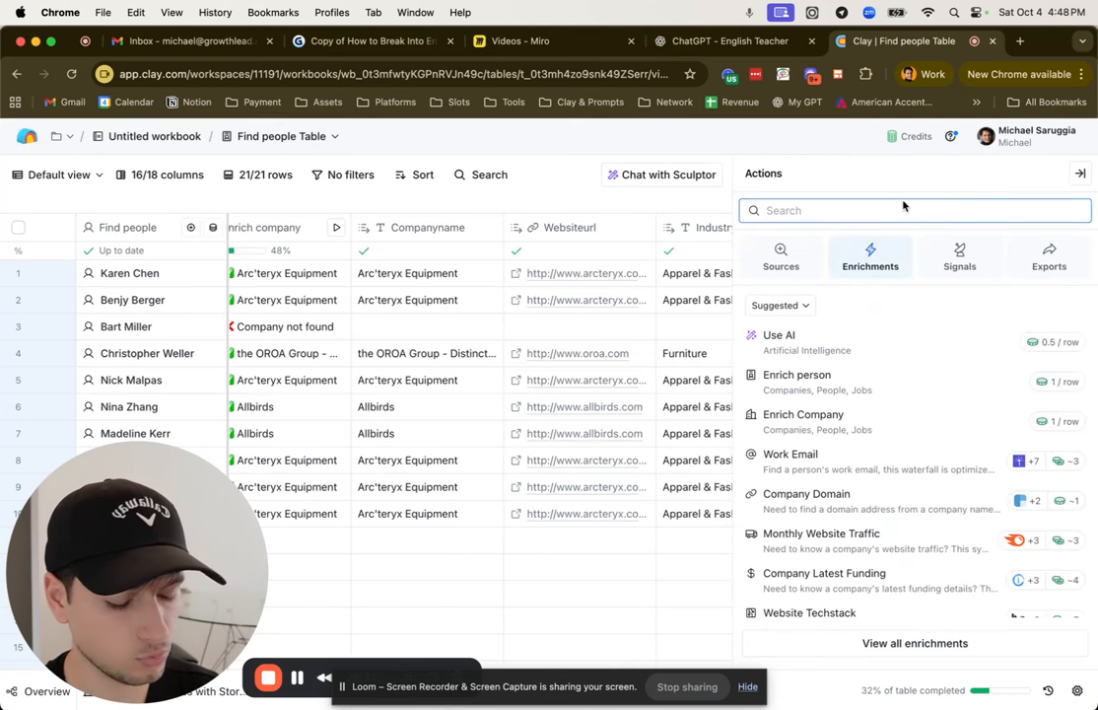
text(hubspoit)
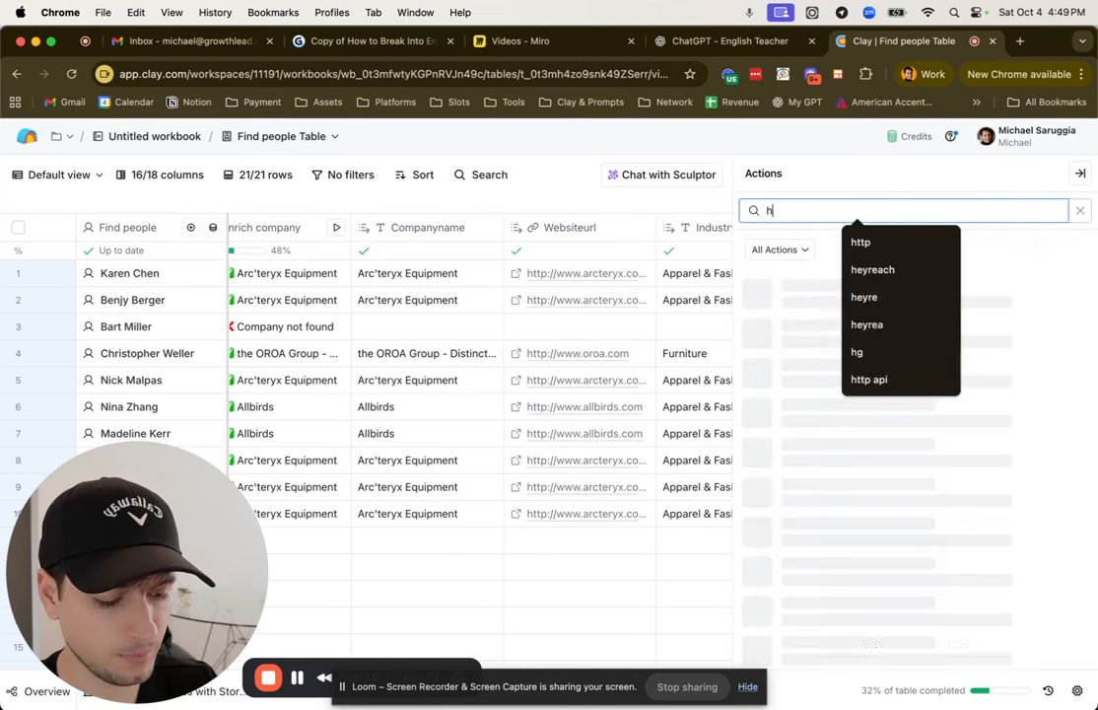
key(BackSpace)
key(BackSpace)
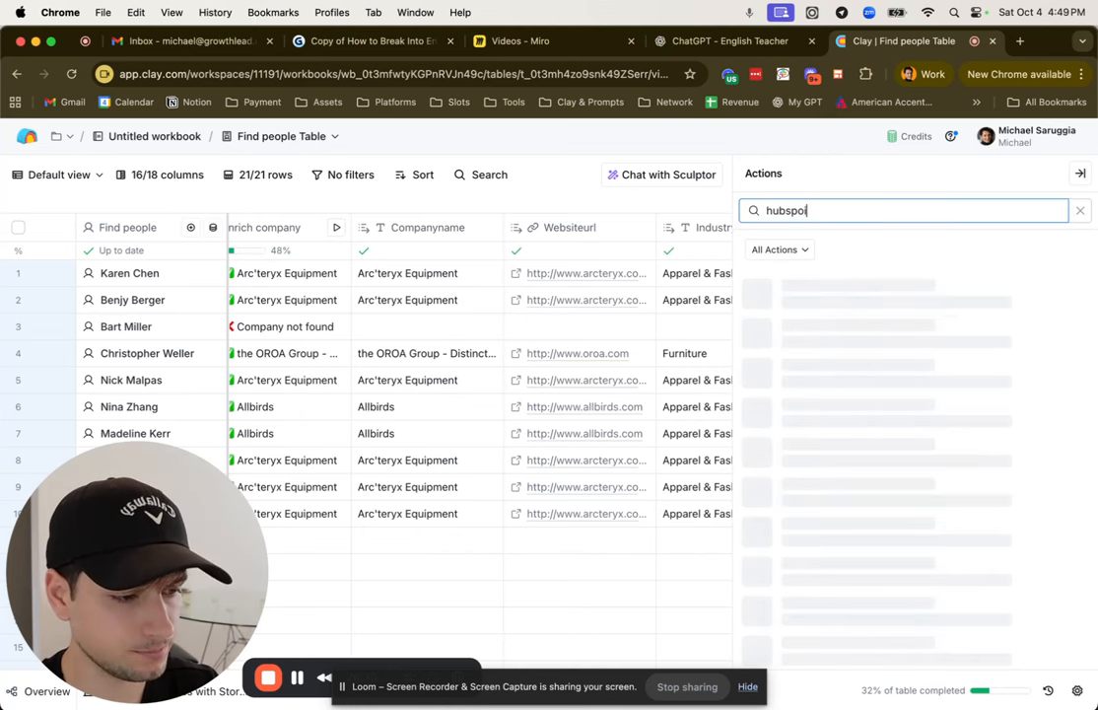
text(t)
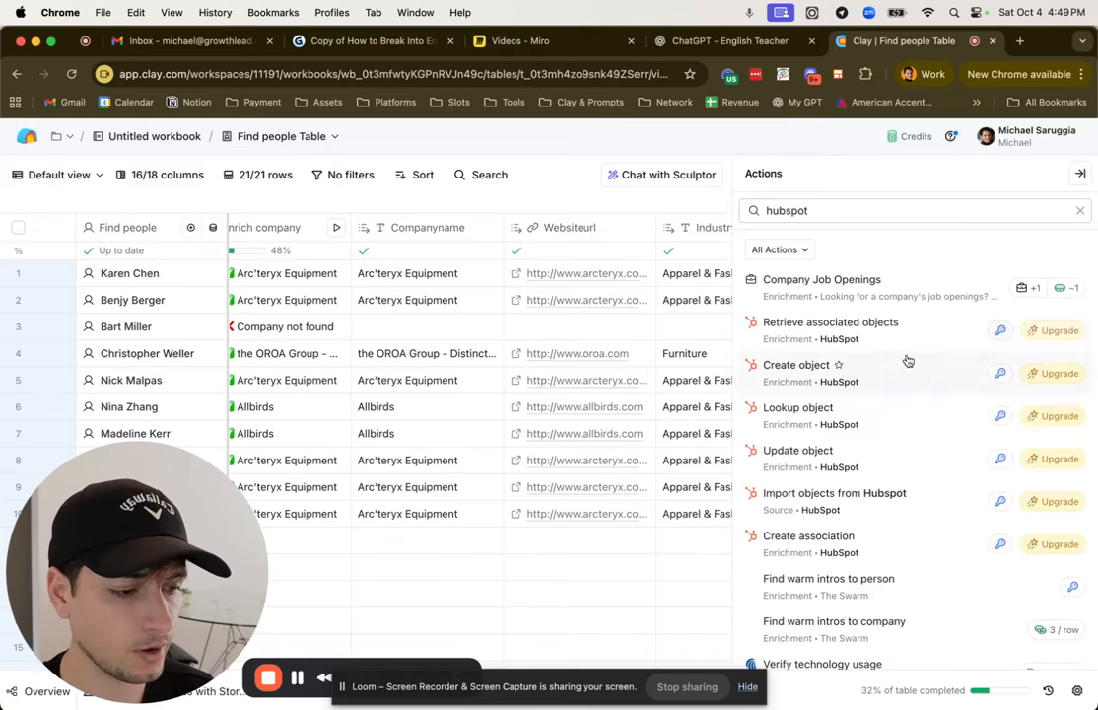
Step: Switch to the Miro Videos board and bring the Intent Signals section of the outline into view
click(550, 45)
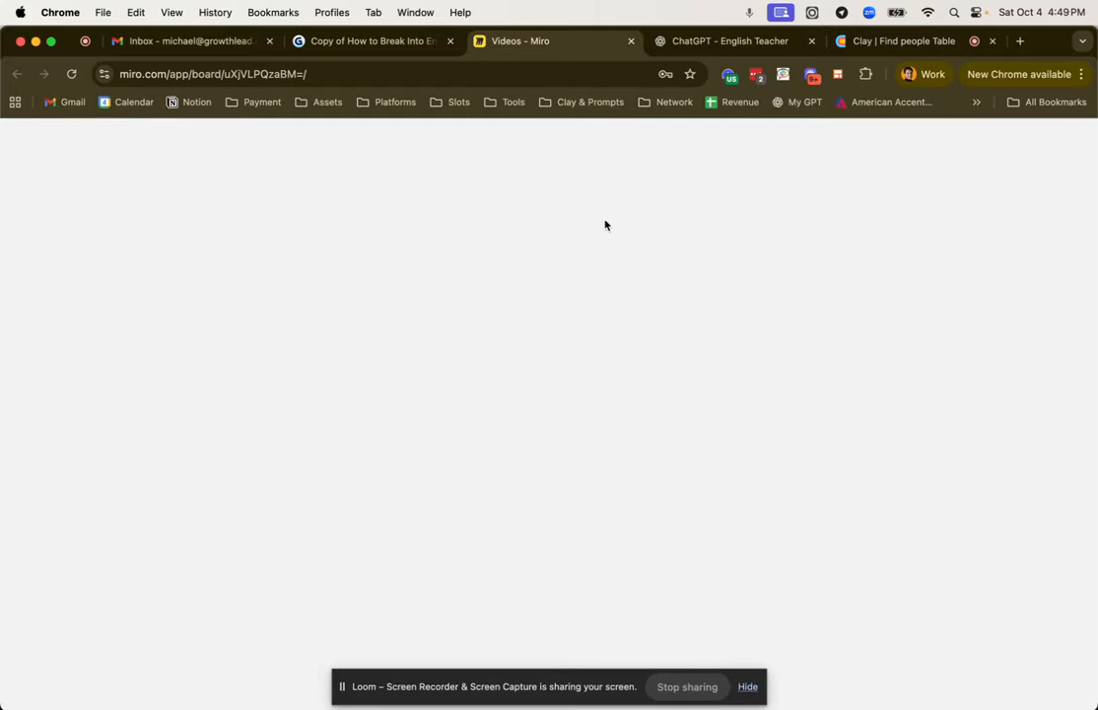
scroll(646, 321, right, 10)
scroll(647, 321, down, 3)
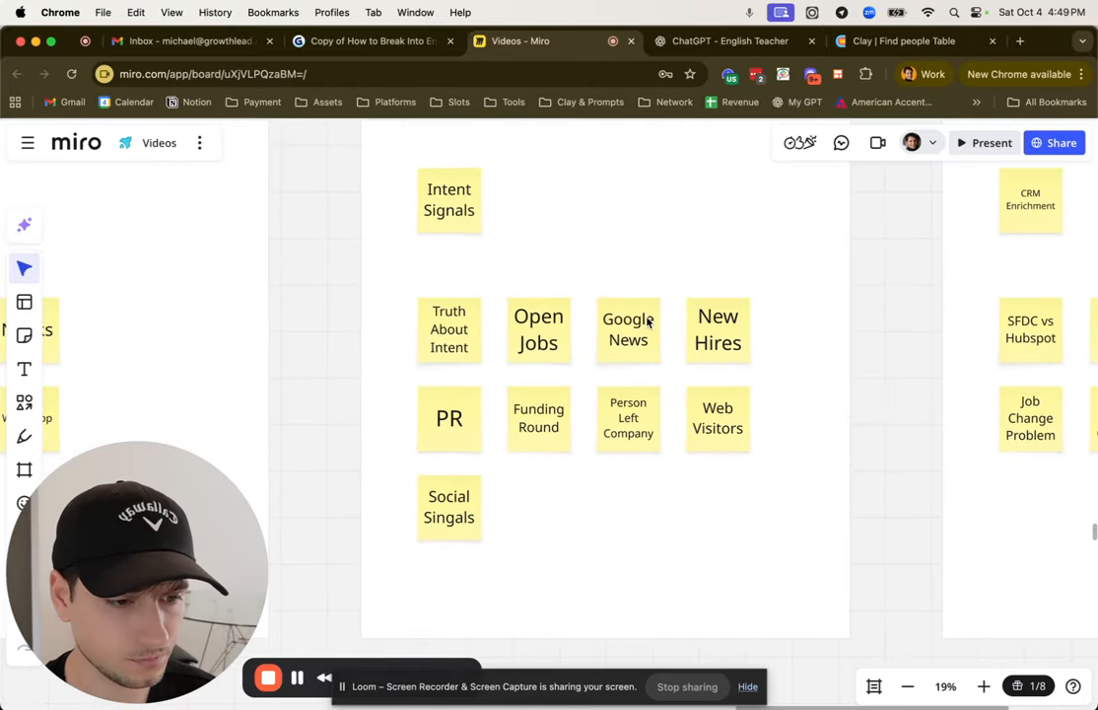
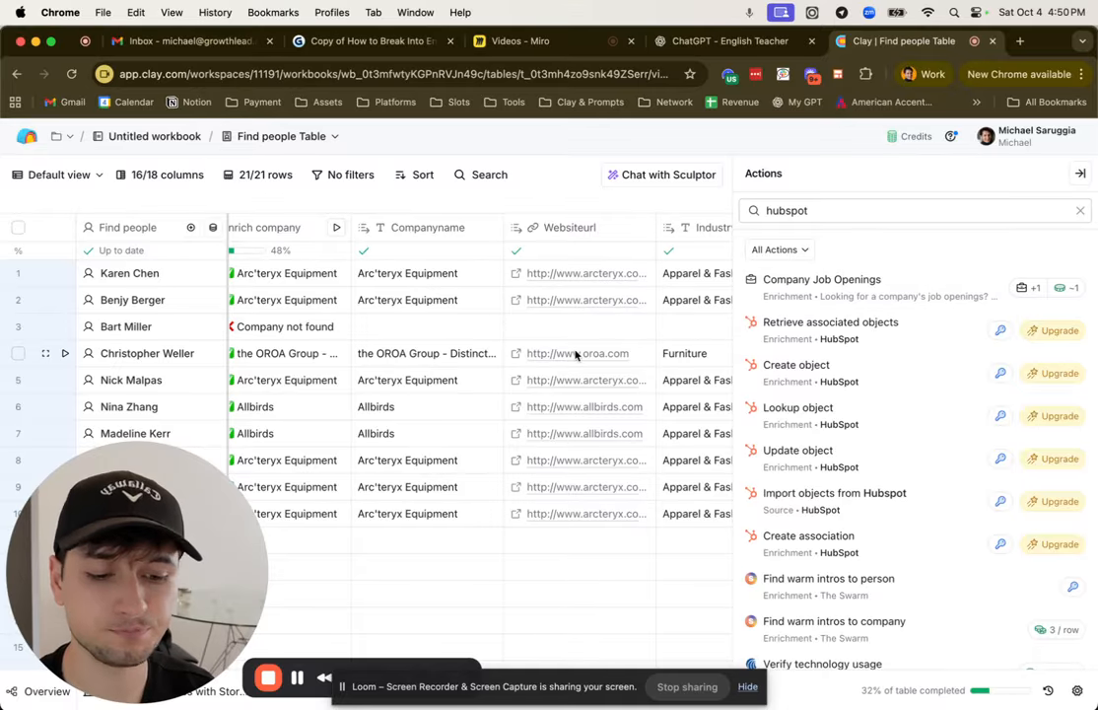
Step: Close the actions list, start creating a new table in the workbook, and review the available Signals sources
click(1080, 173)
click(745, 691)
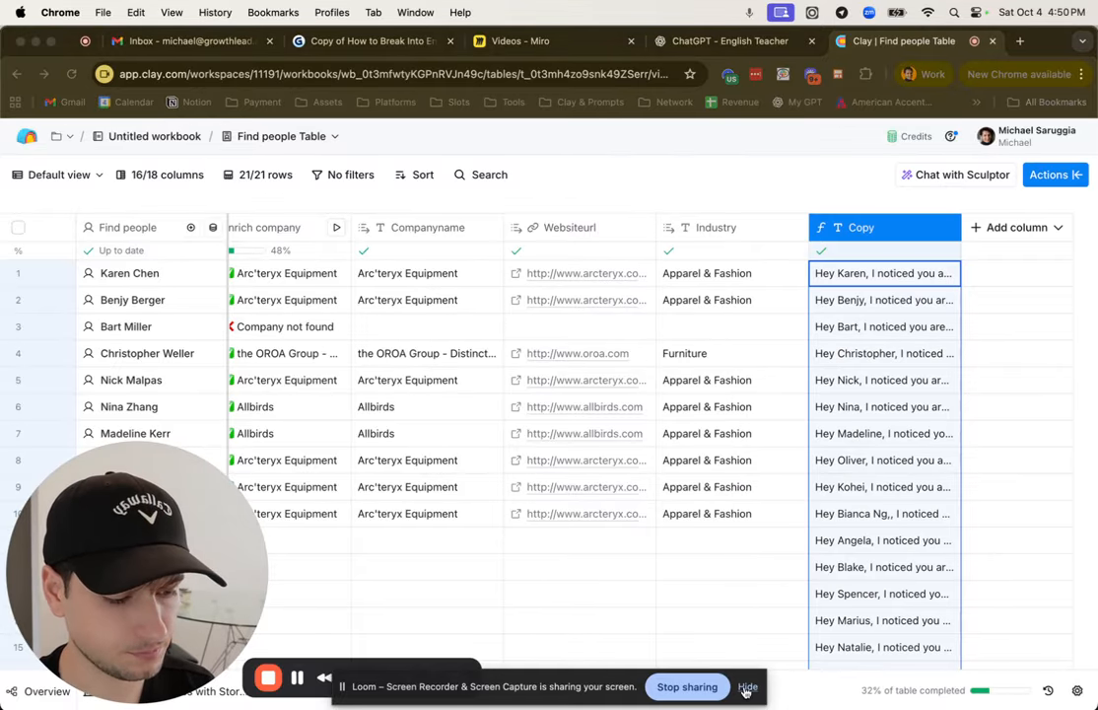
click(450, 692)
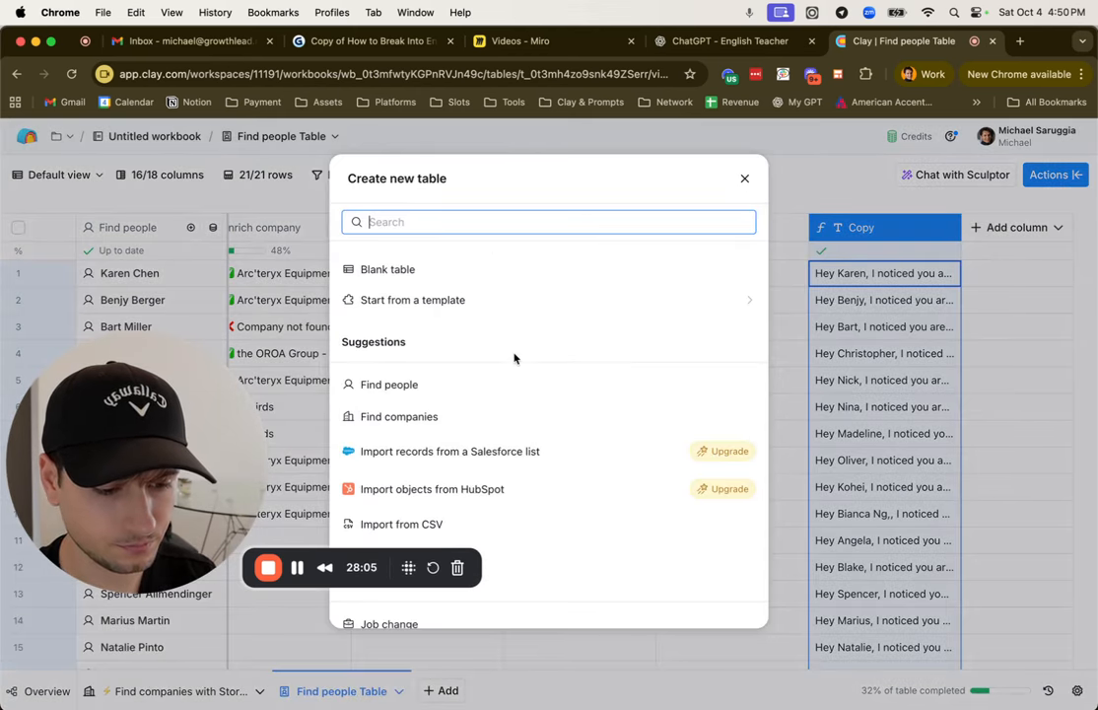
scroll(513, 358, down, 5)
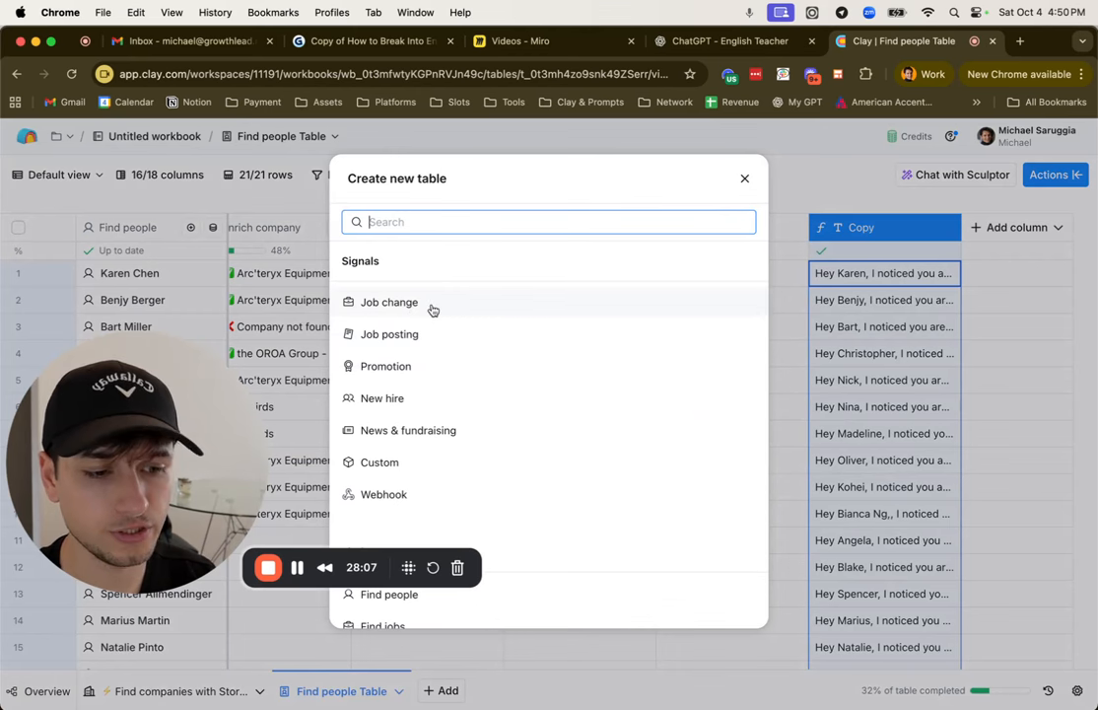
scroll(456, 345, down, 1)
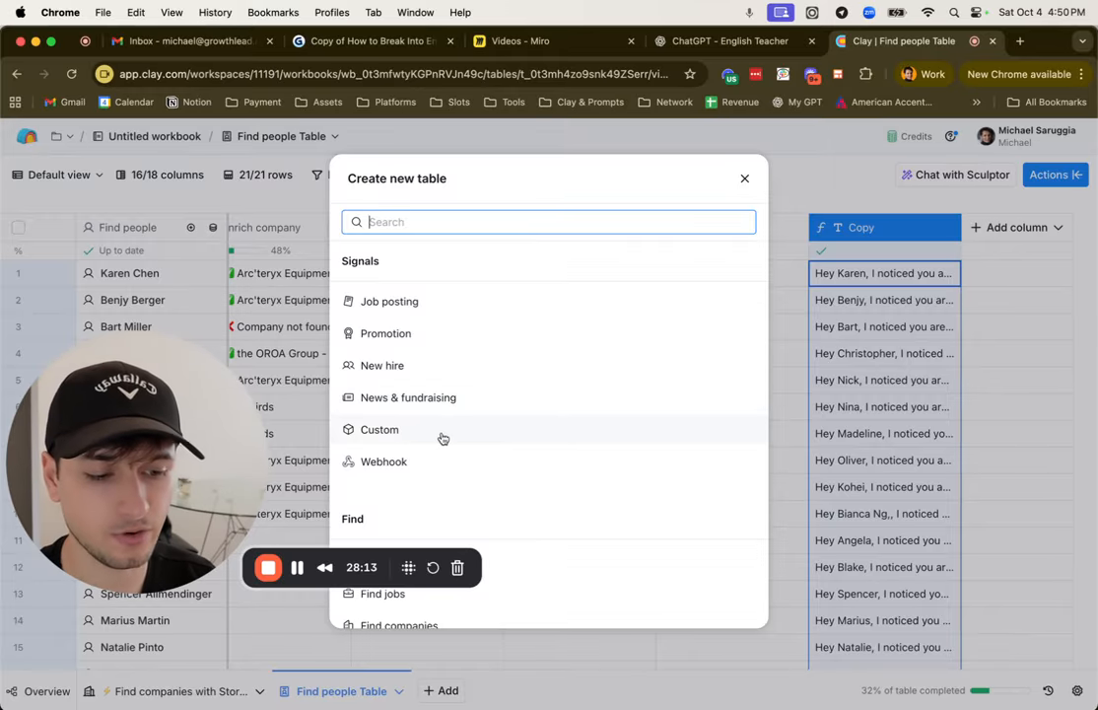
scroll(449, 468, up, 3)
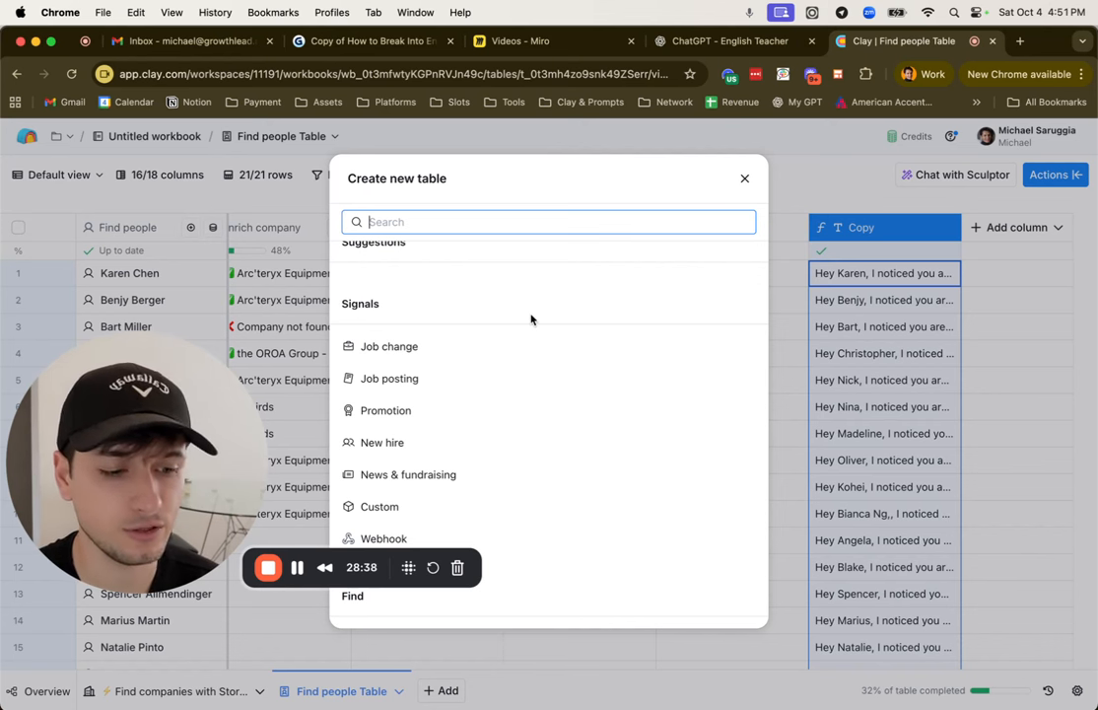
scroll(530, 319, down, 2)
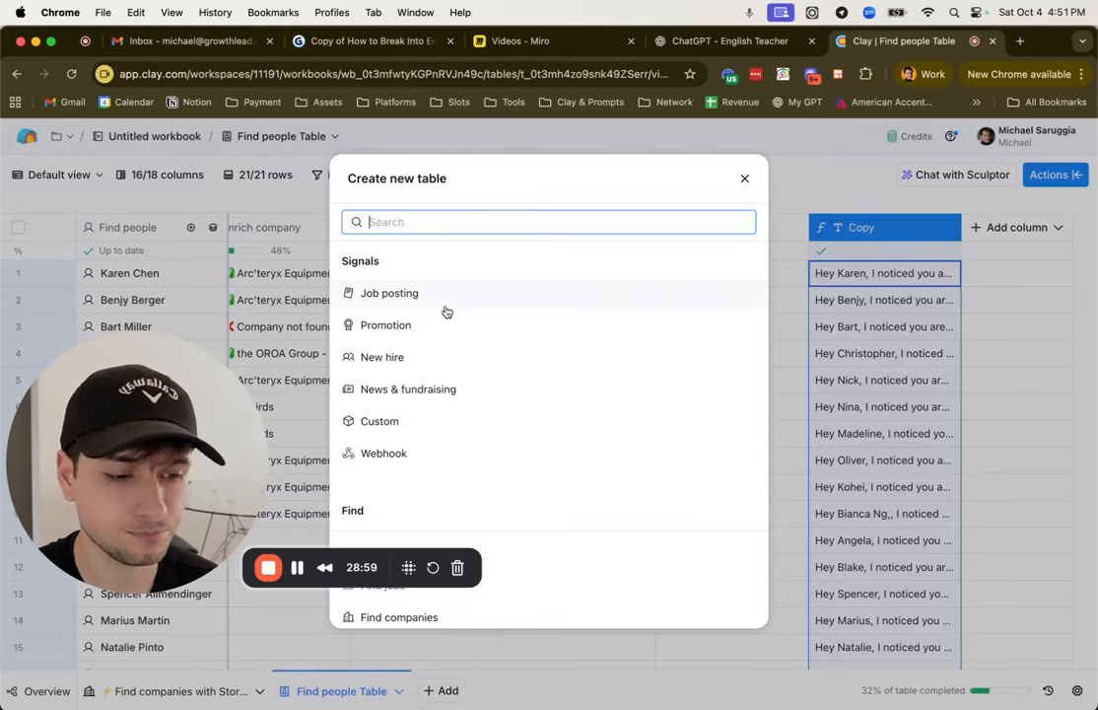
Step: Open the News & fundraising signal, choose an existing Clay table as the company source, and leave the setup
click(454, 398)
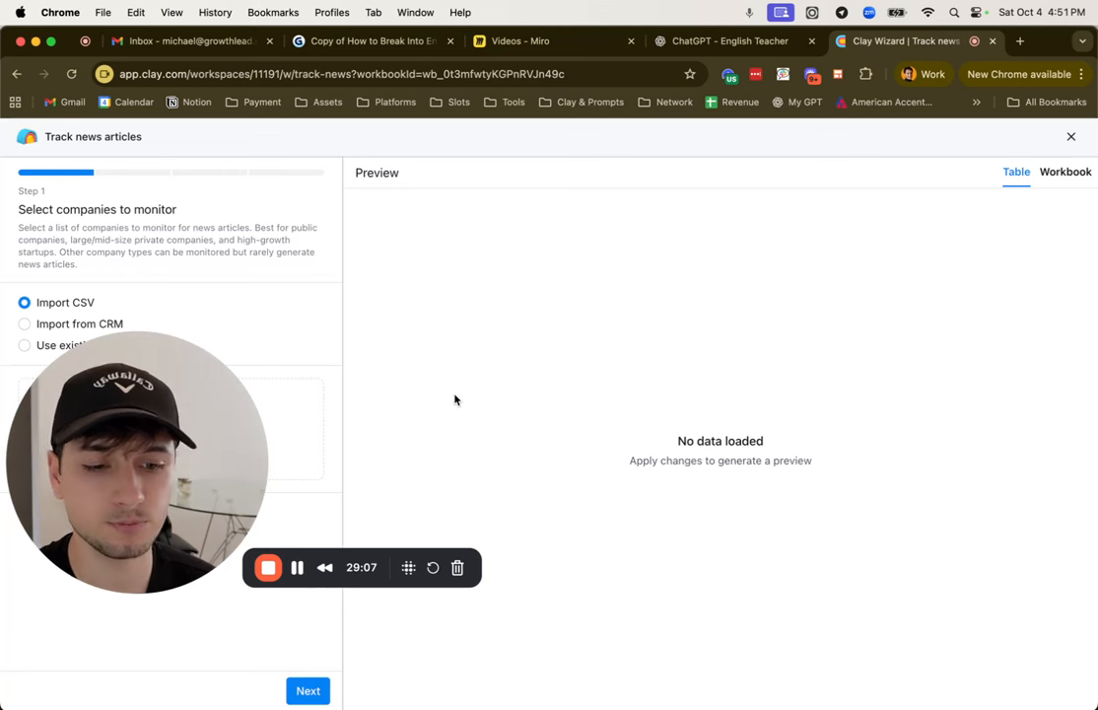
drag(220, 426, 389, 423)
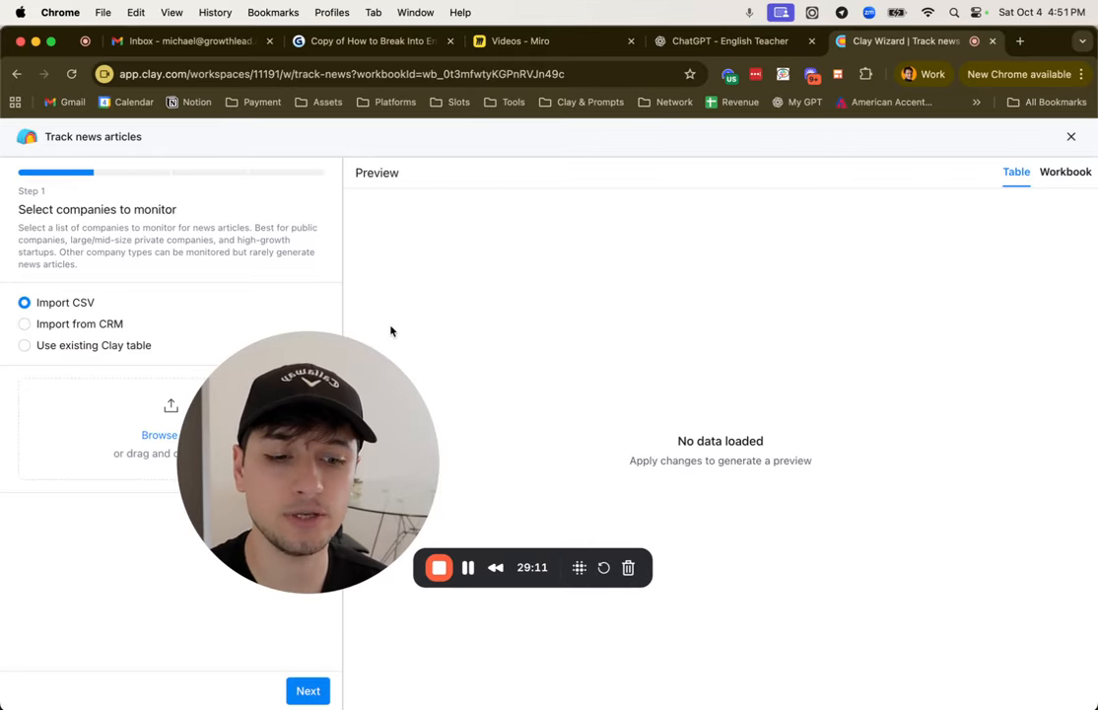
click(108, 345)
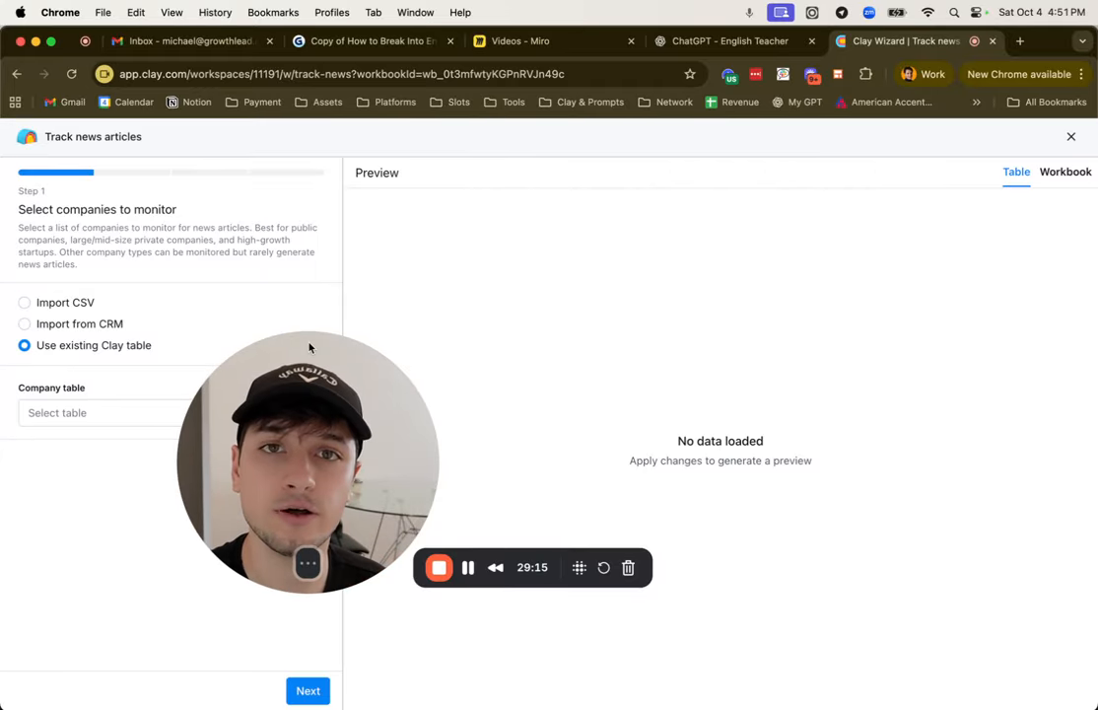
click(16, 74)
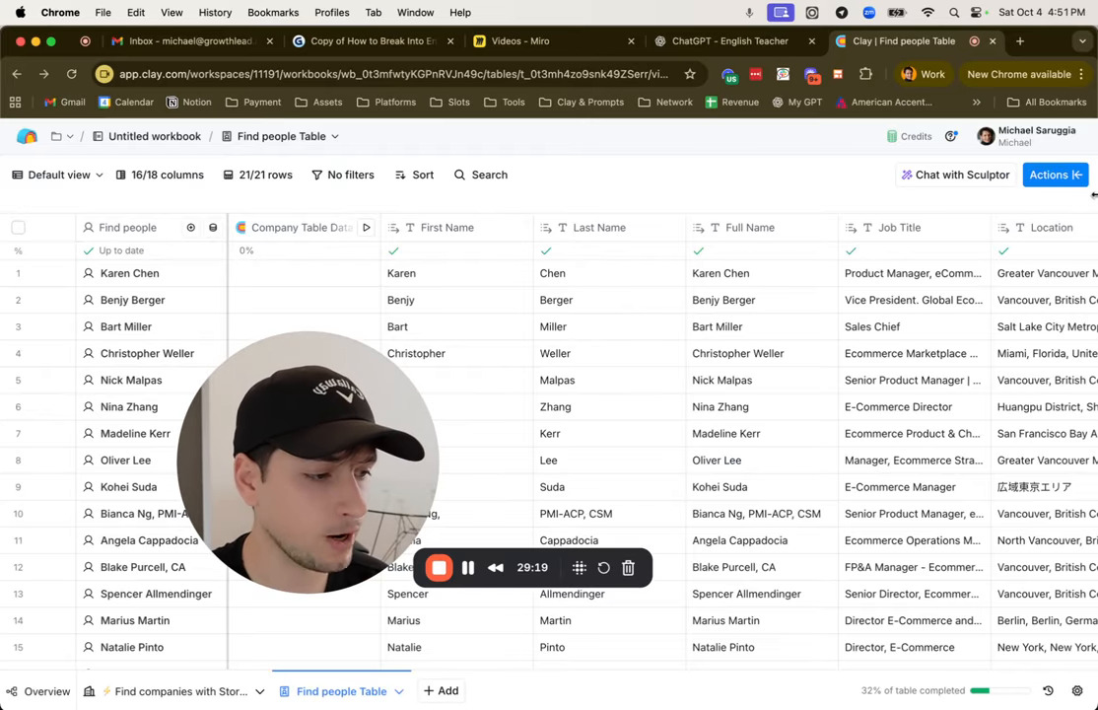
Step: Search the table's actions for "google news", view the Find News Results setup, and close it without saving
click(1051, 175)
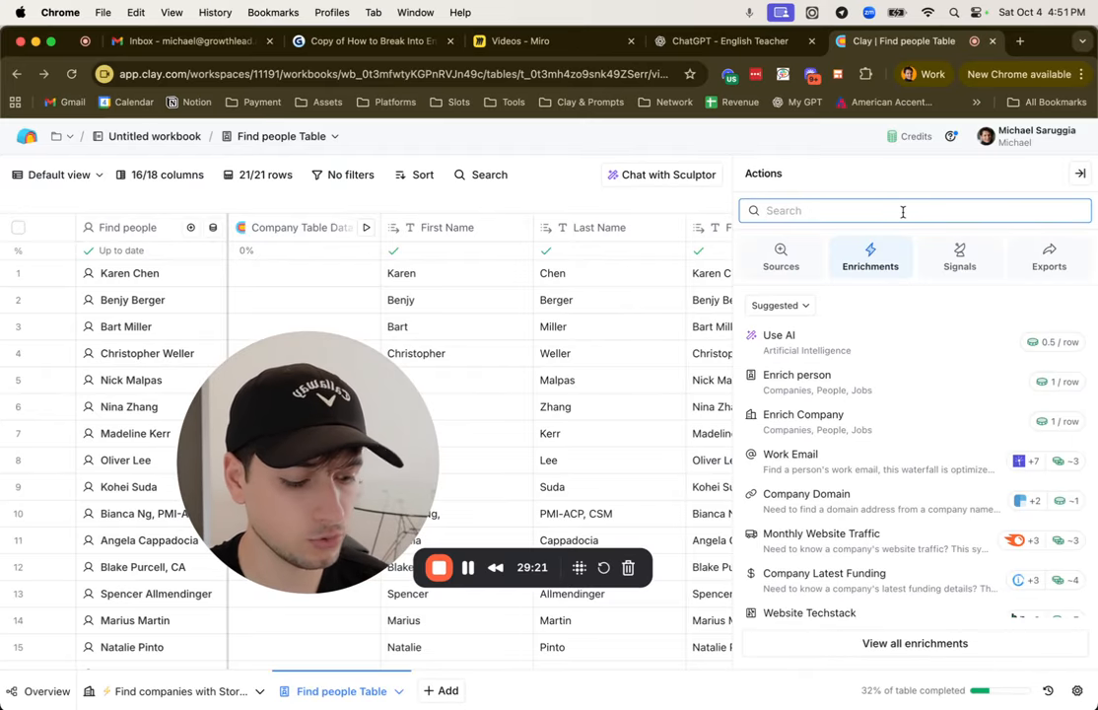
text(google news)
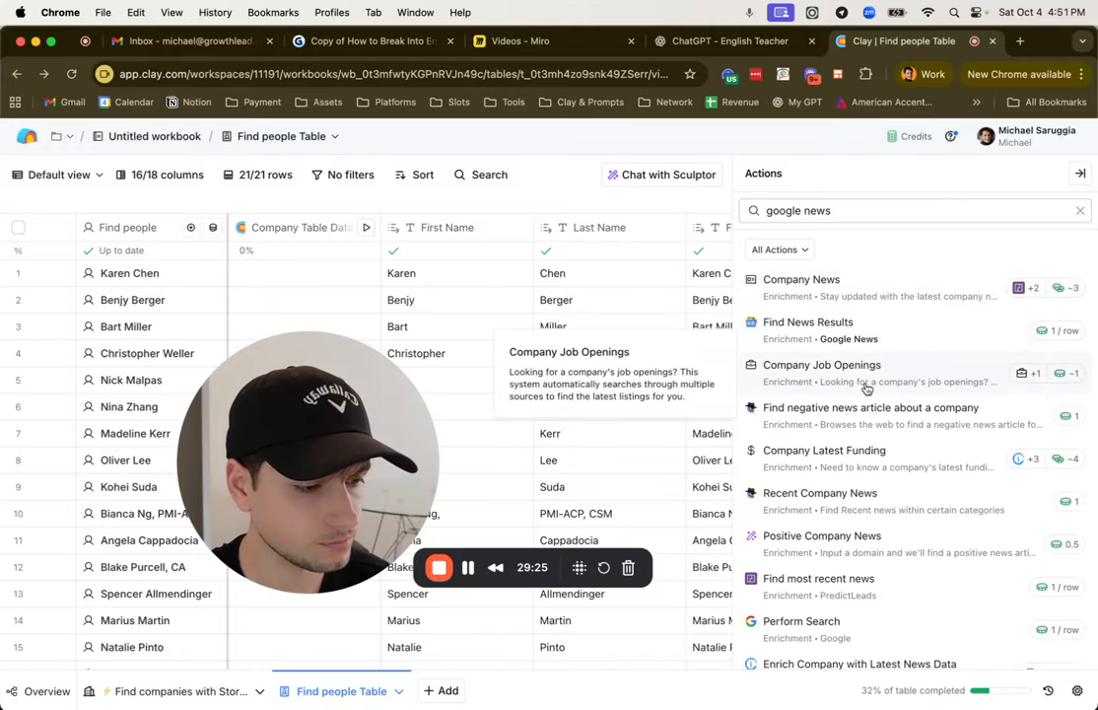
click(816, 337)
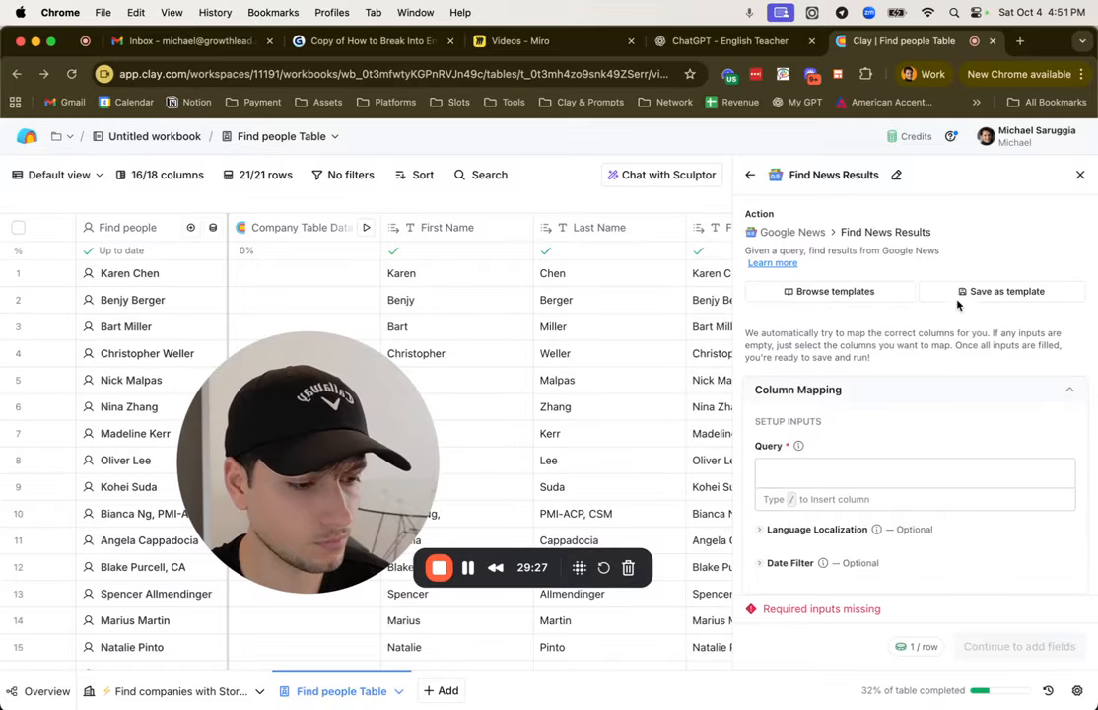
click(1082, 174)
click(445, 688)
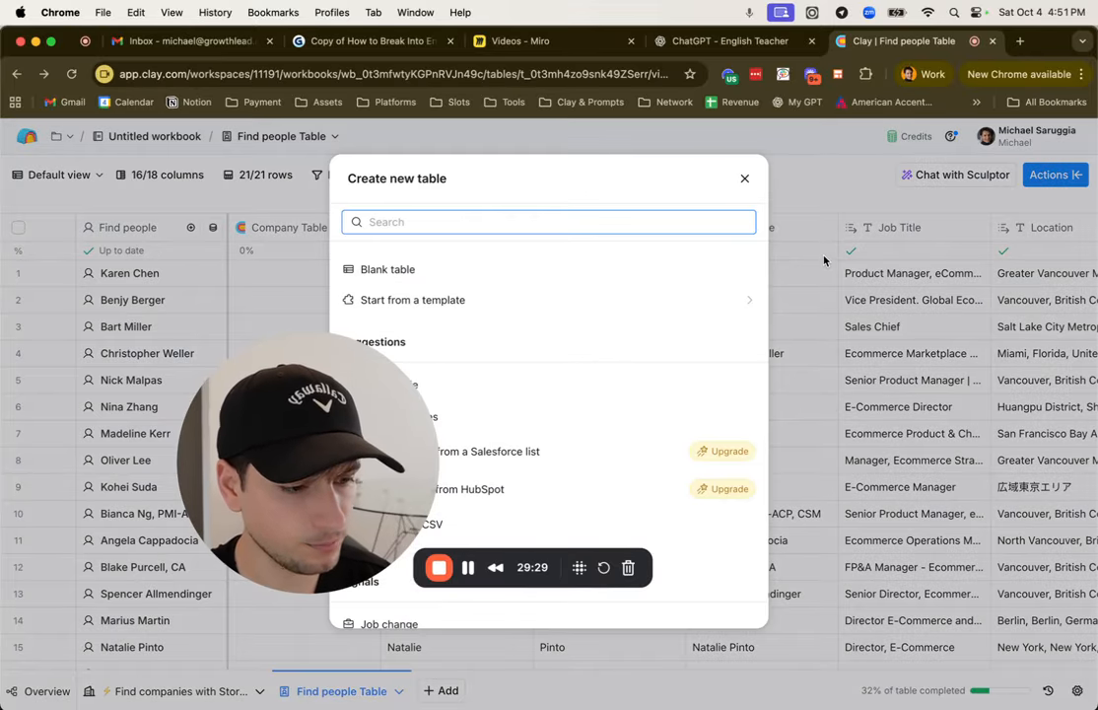
text(be)
key(BackSpace)
key(BackSpace)
text(news)
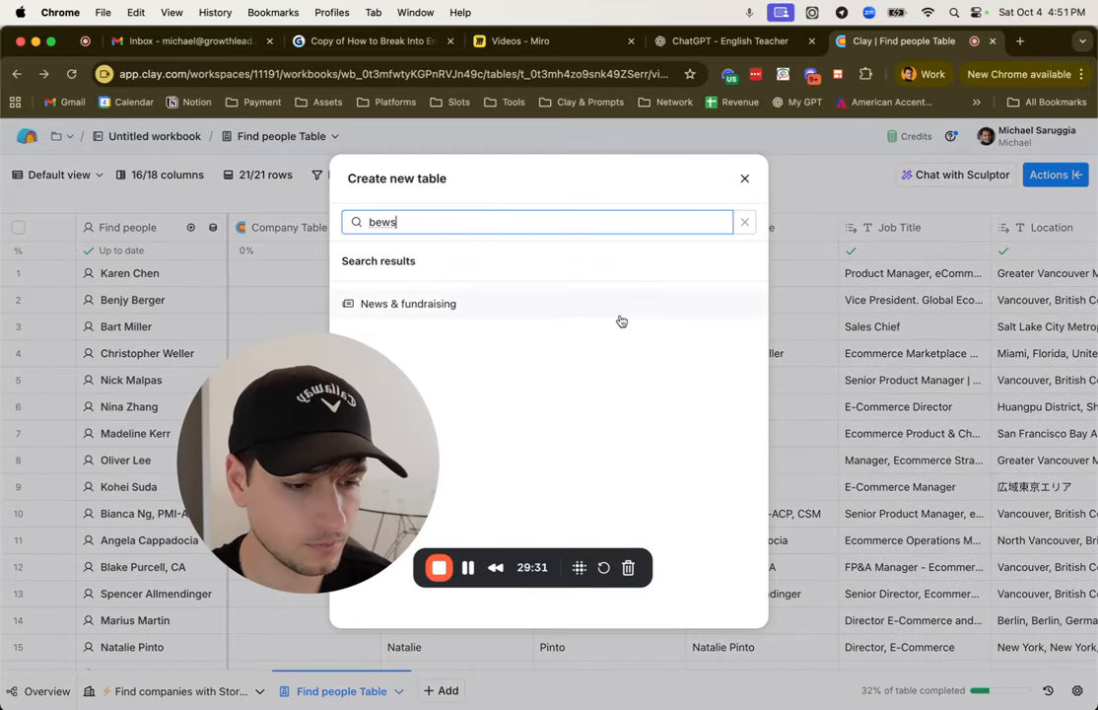
click(623, 313)
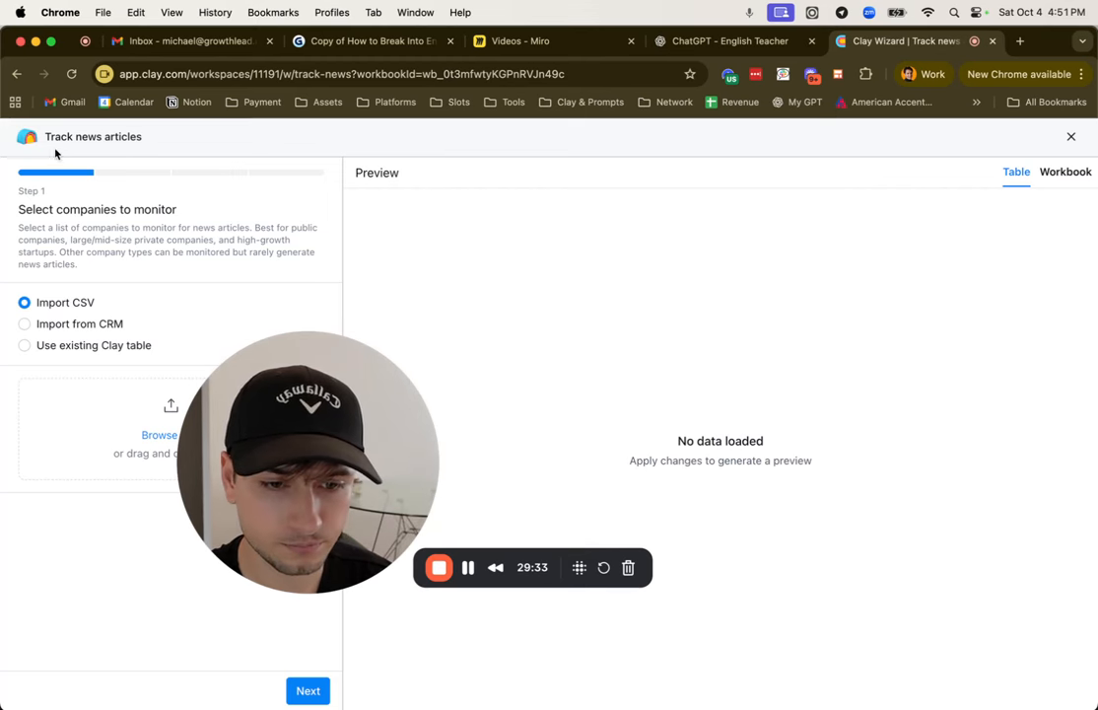
click(16, 74)
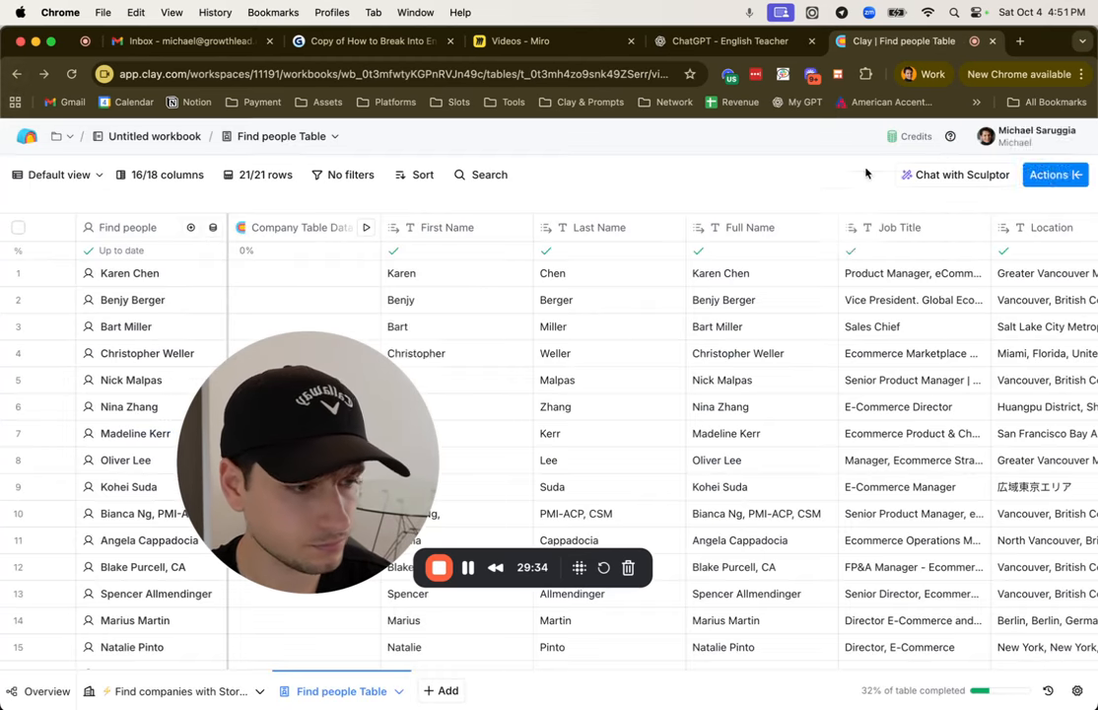
Step: Search the new table sources for "rss" and open the Pull RSS Feed setup
click(1053, 180)
click(451, 693)
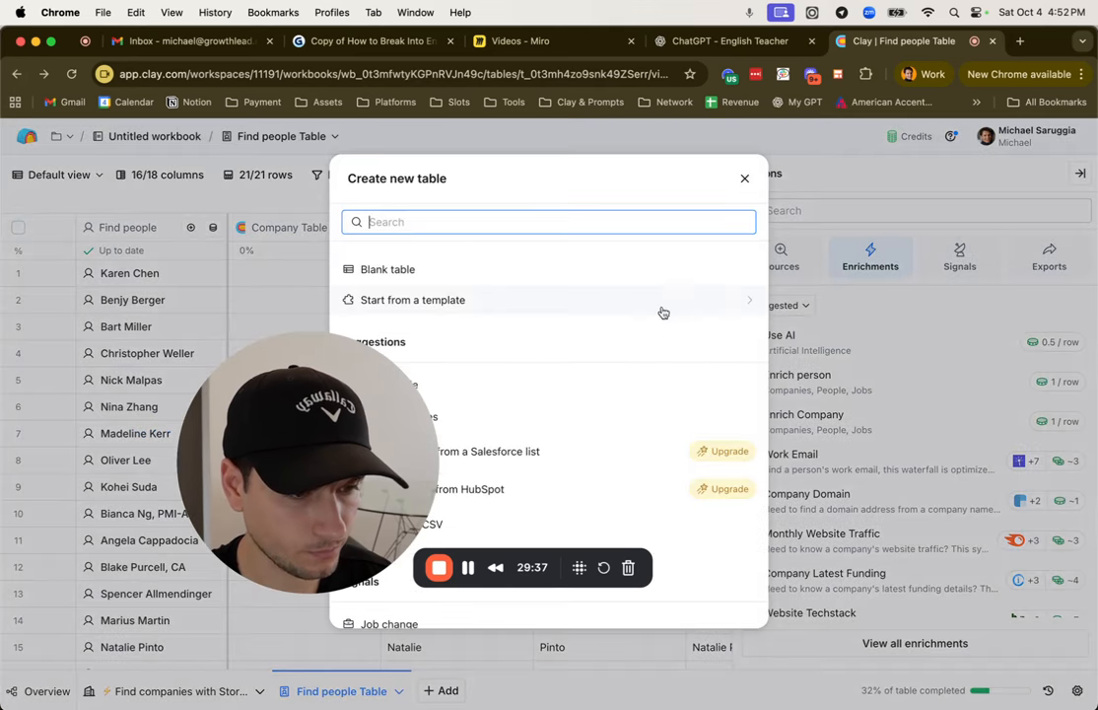
text(rss)
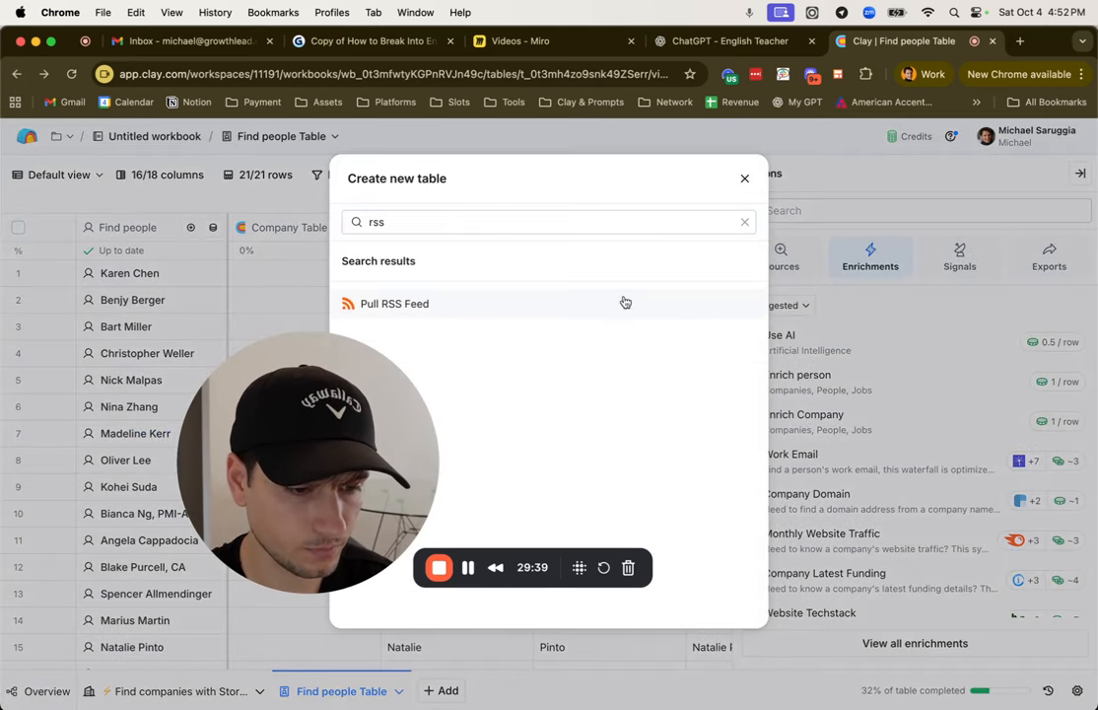
click(625, 301)
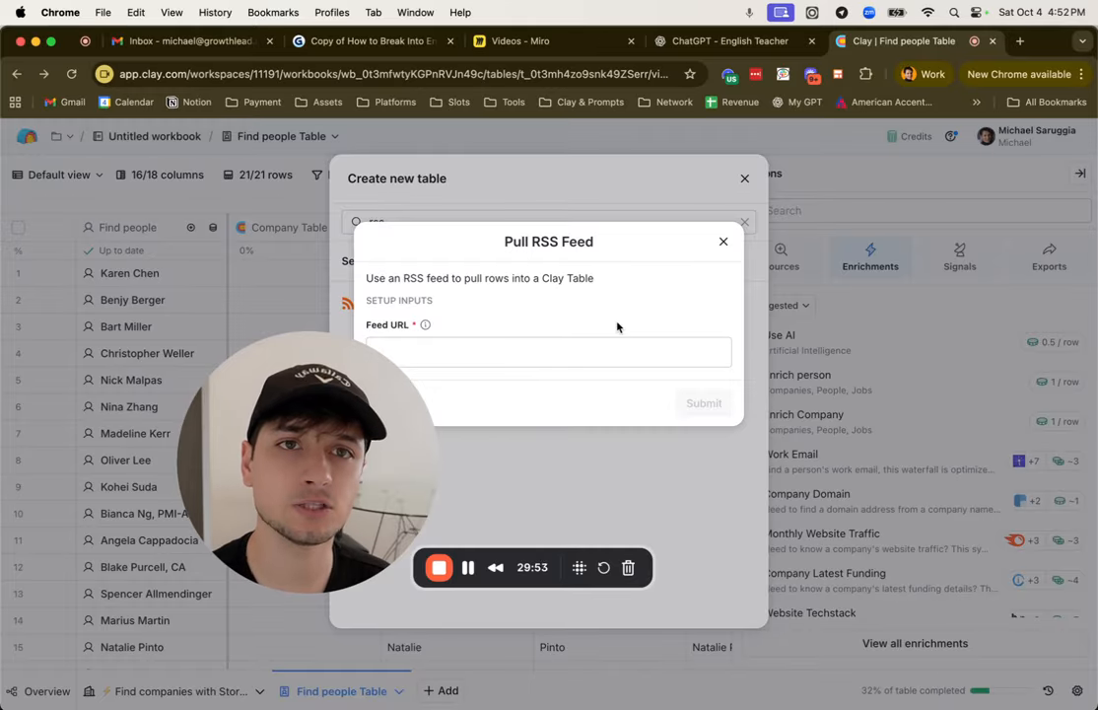
Step: Find Google News through a web search in a new browser tab and open its home page
click(1022, 42)
text(go)
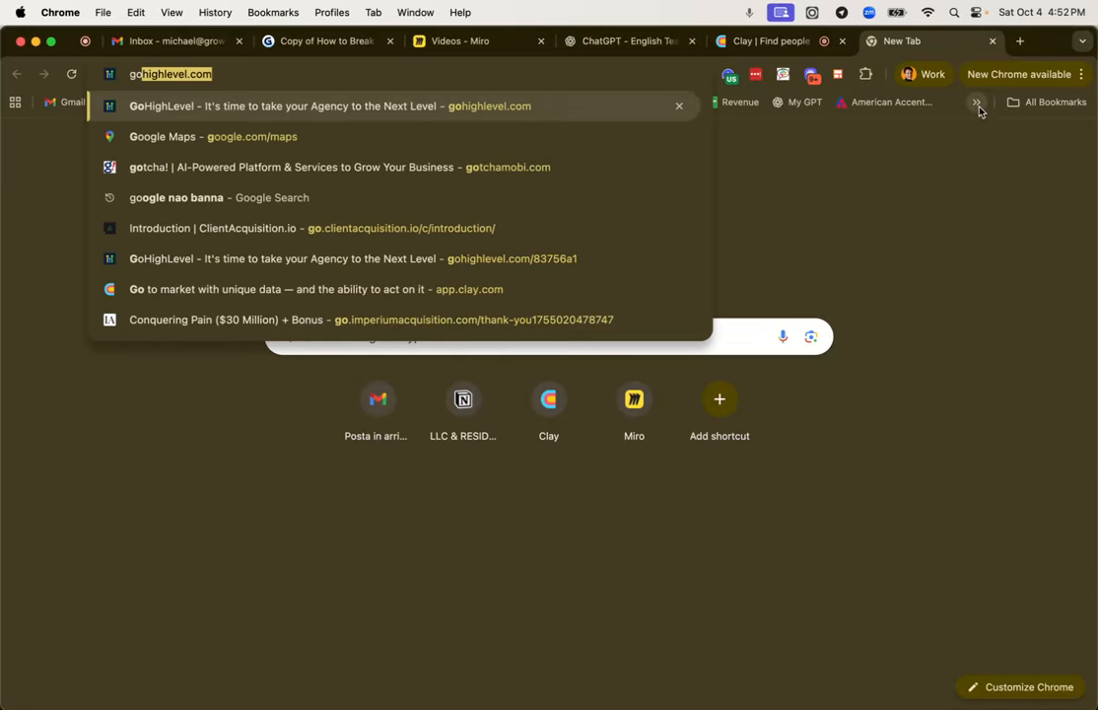
text(ogle news)
key(Return)
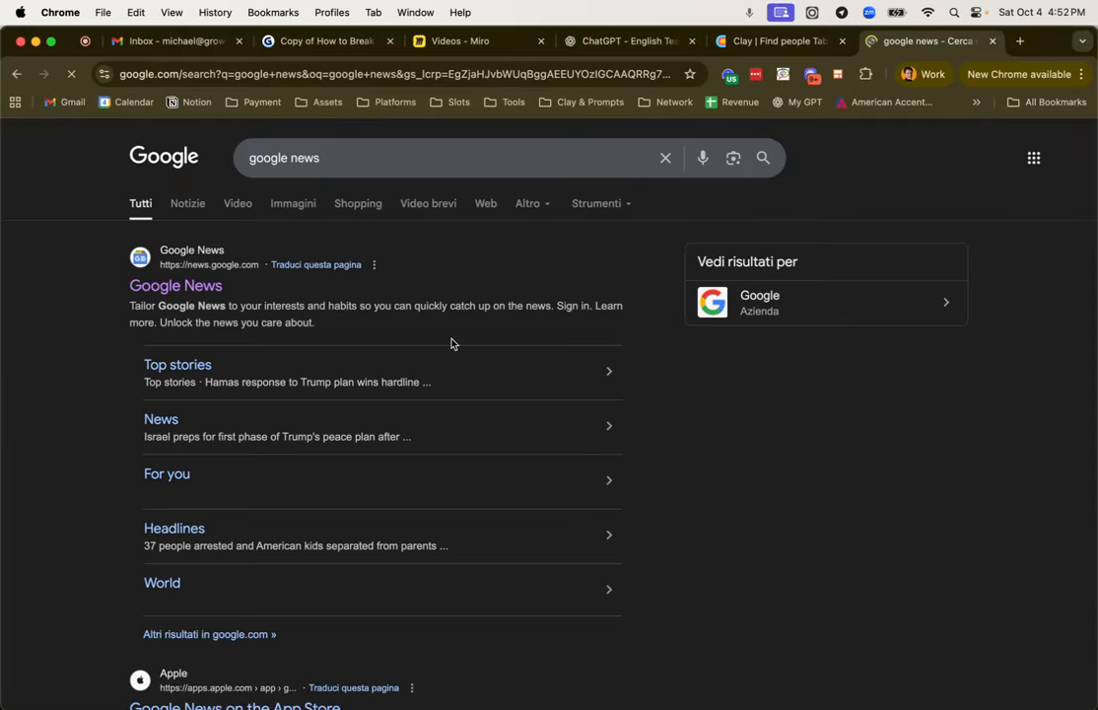
click(213, 285)
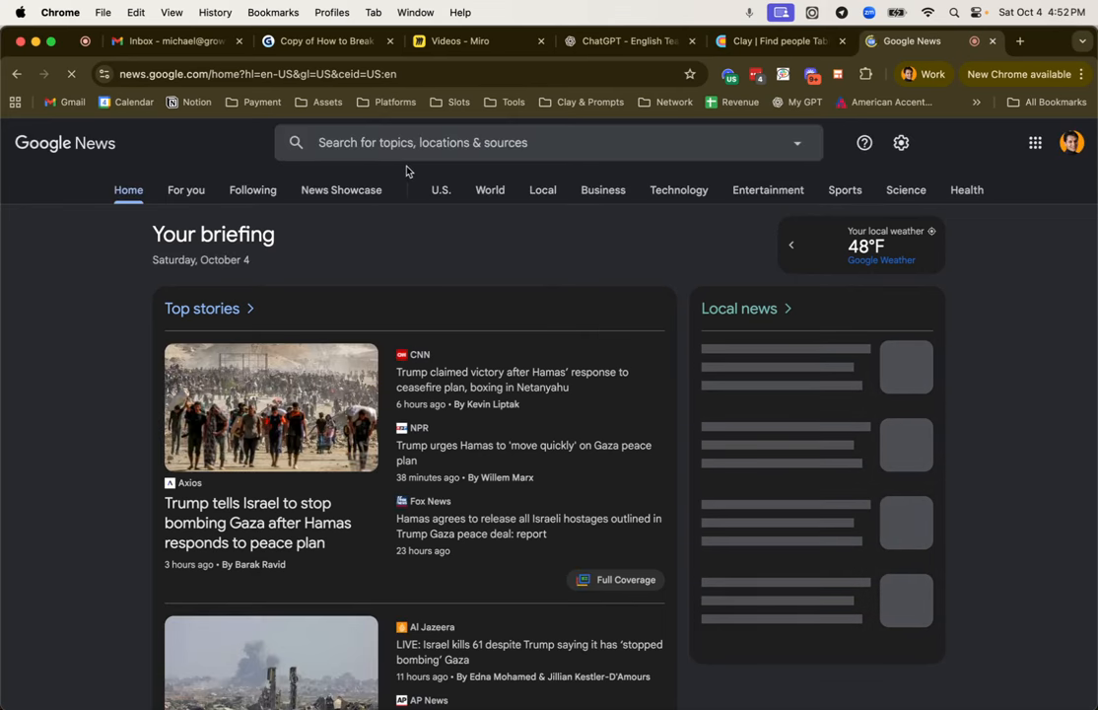
Step: Search Google News for "startup series a"
click(422, 143)
text(startuo)
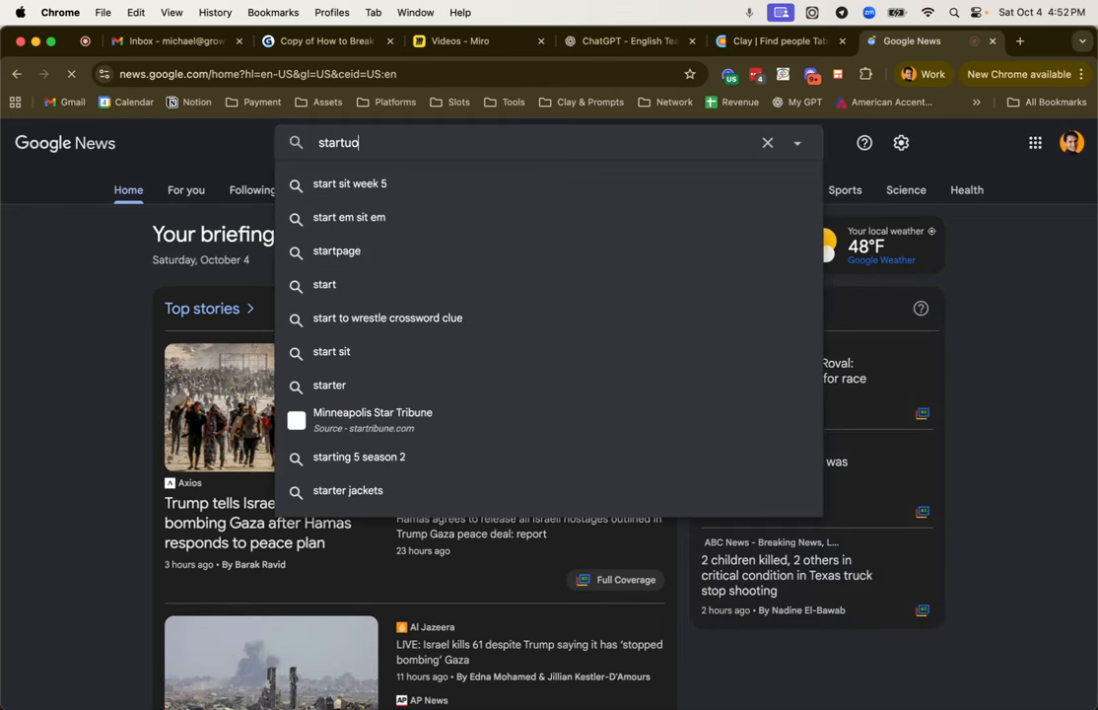
key(BackSpace)
key(BackSpace)
text(p )
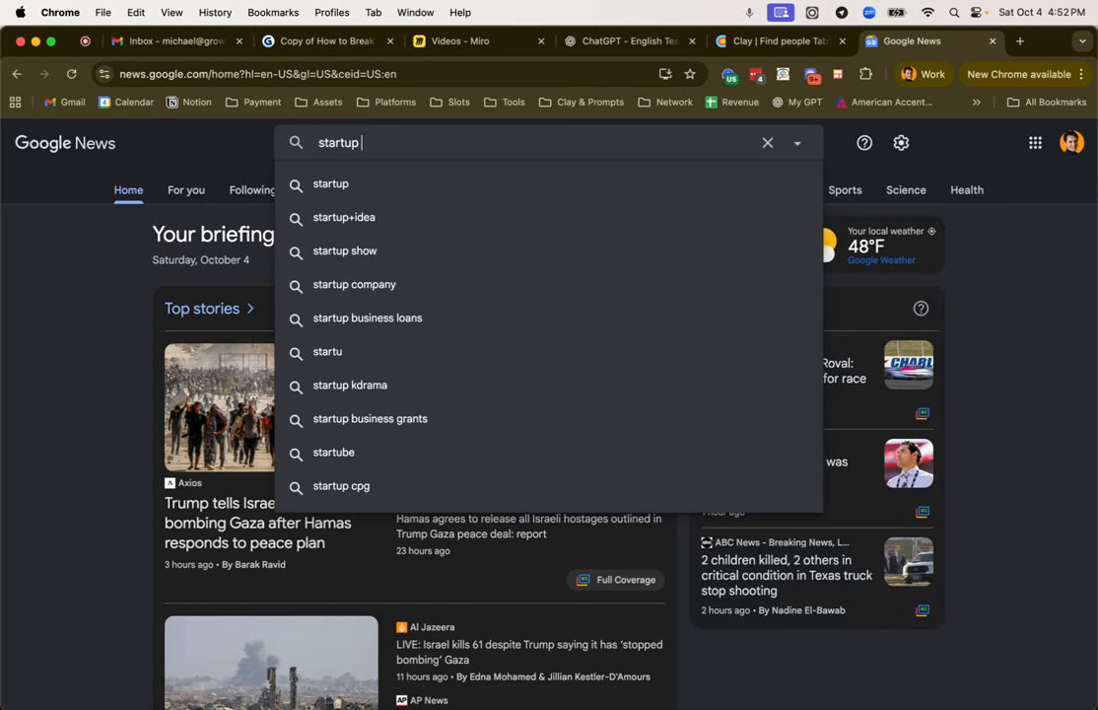
text(rais)
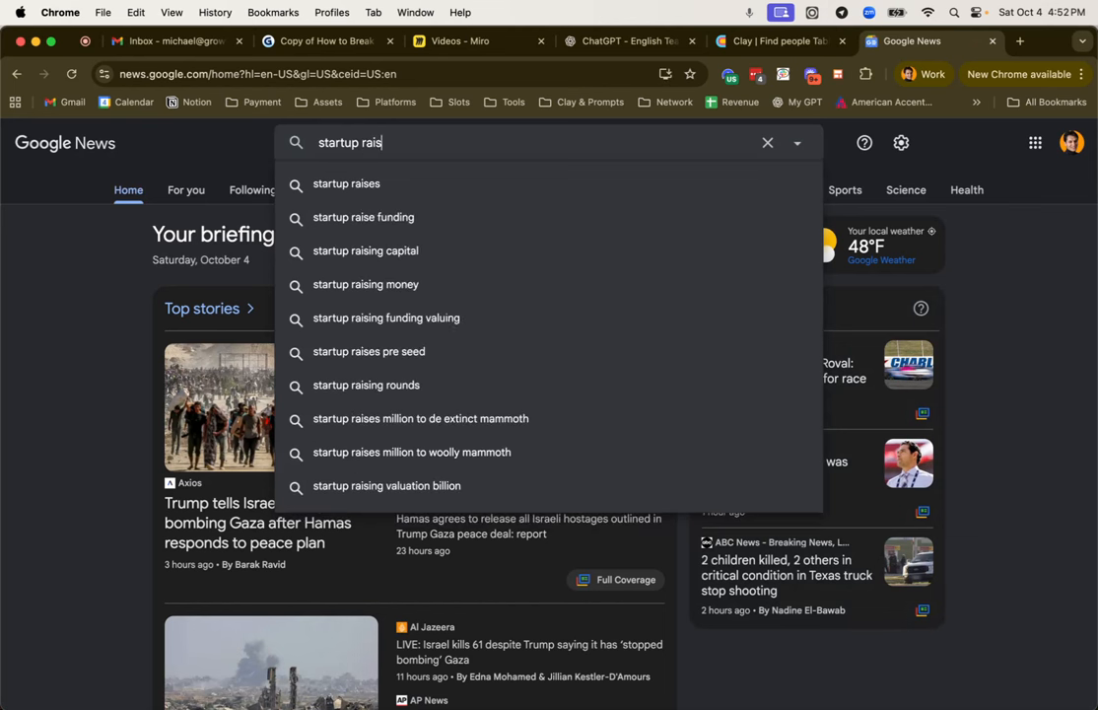
key(BackSpace)
key(BackSpace)
key(BackSpace)
text(series a)
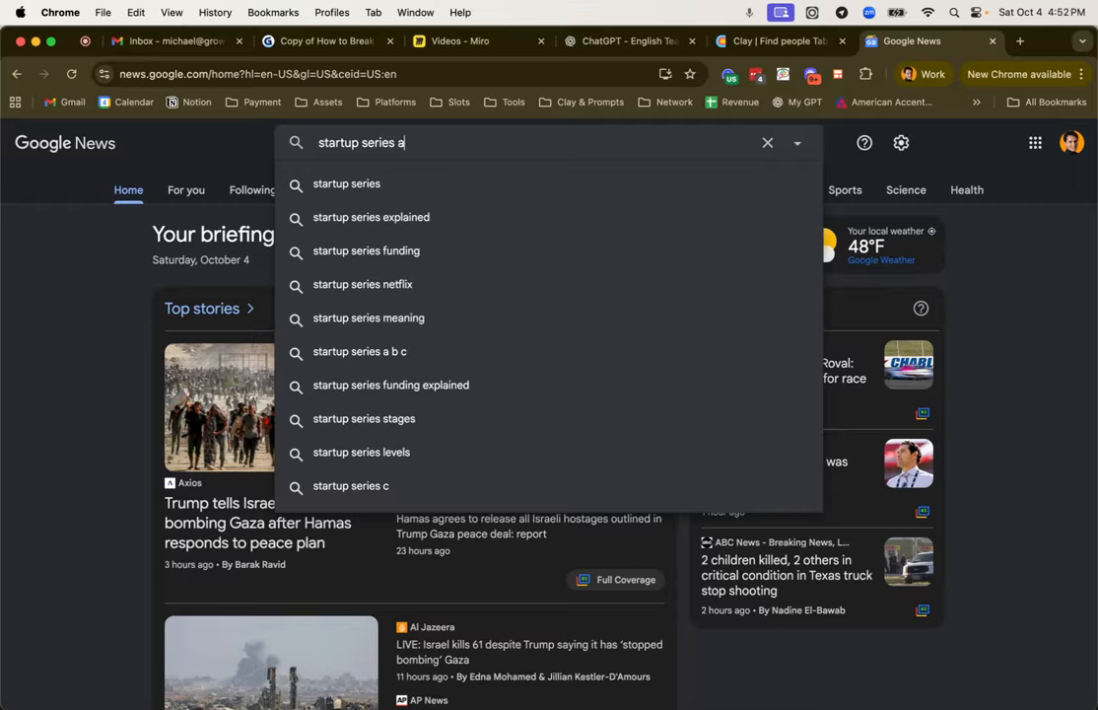
key(Return)
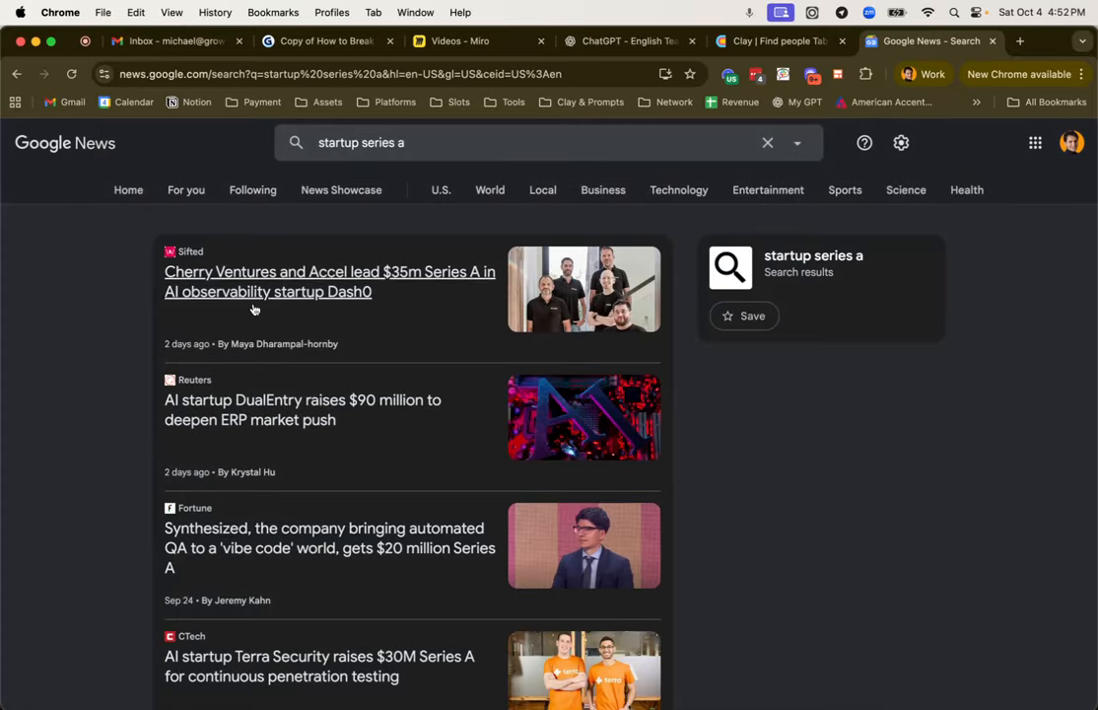
Step: Select the Google News search address, check Miro's Intent Signals notes, and return to the Feed URL field of Clay's Pull RSS Feed setup
click(385, 77)
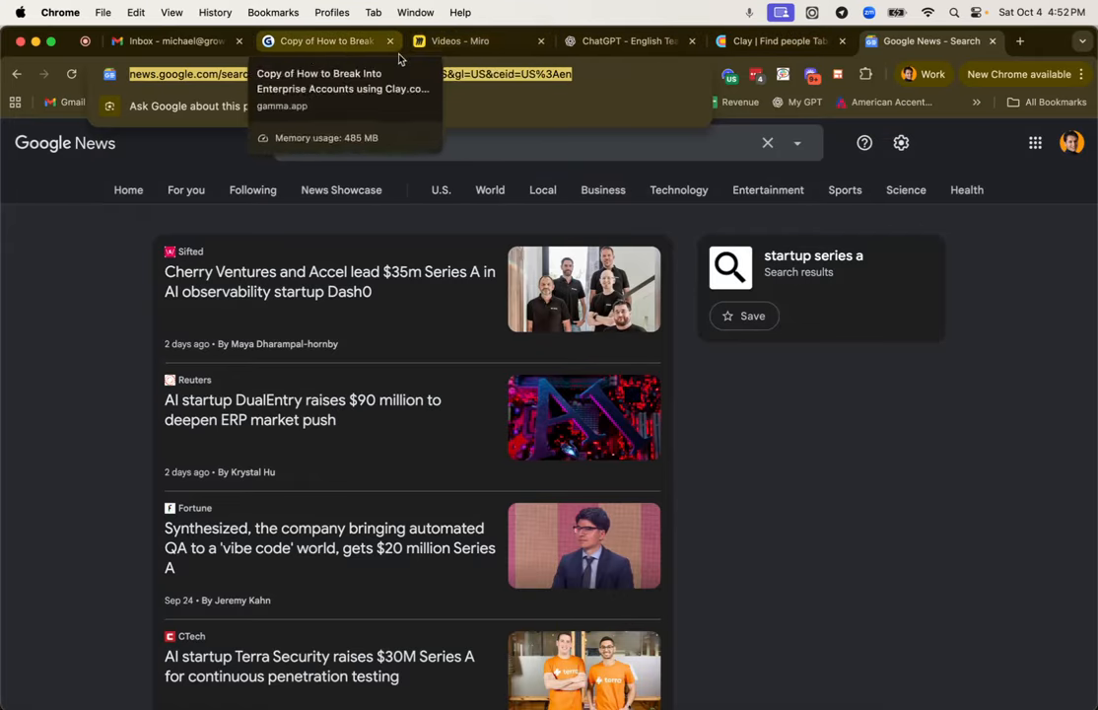
click(496, 51)
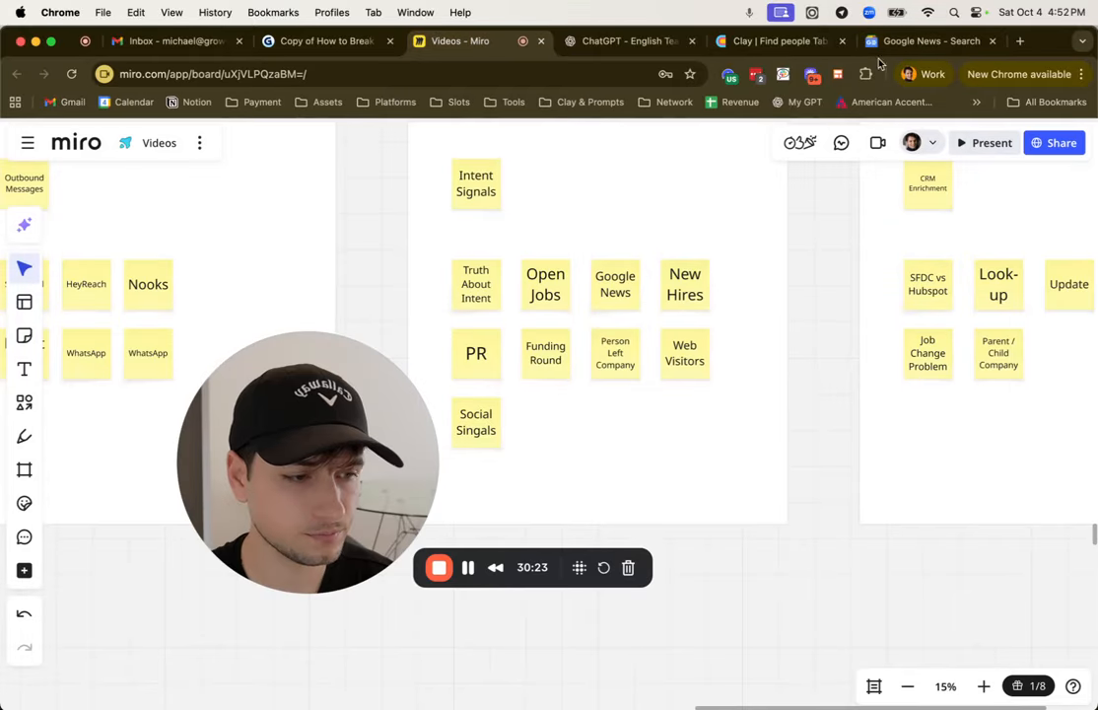
click(779, 41)
click(563, 359)
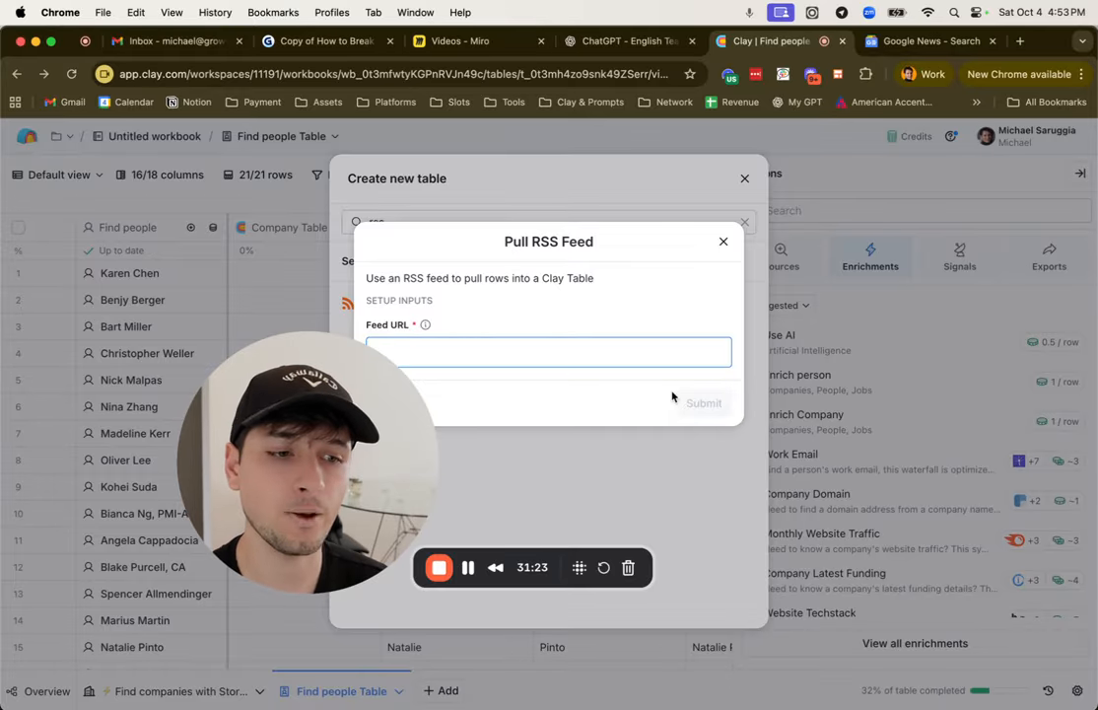
Step: Switch to the Miro Videos board and bring the CRM Enrichment section into view
click(484, 41)
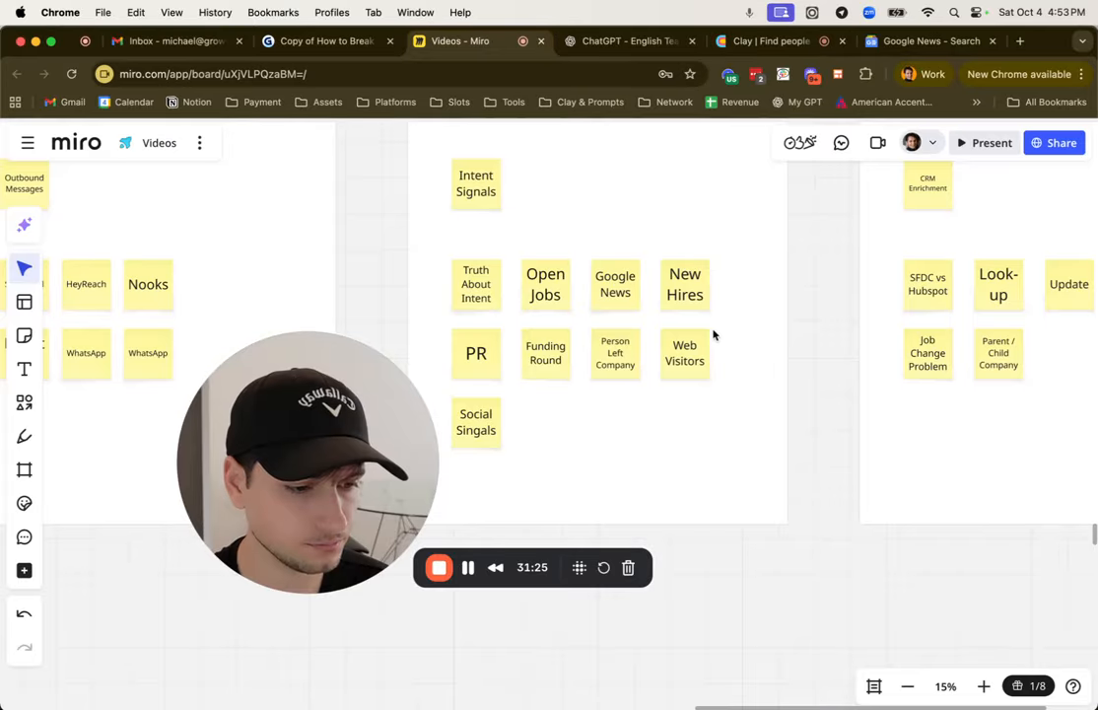
scroll(771, 446, right, 6)
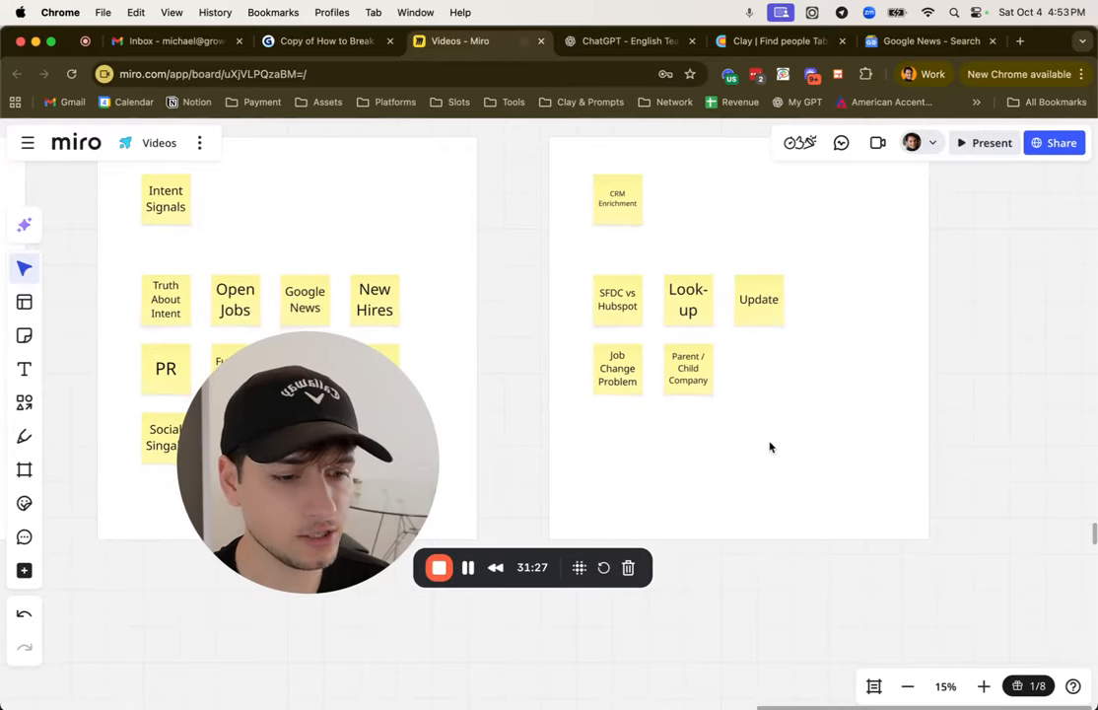
scroll(770, 447, right, 3)
scroll(770, 446, right, 1)
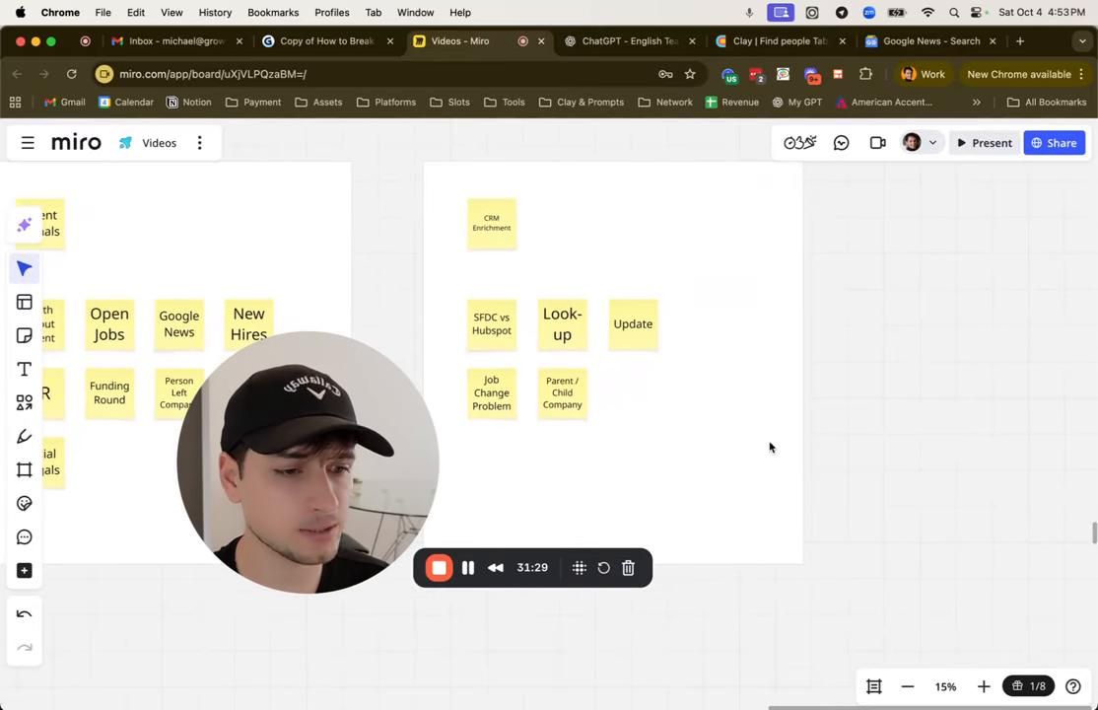